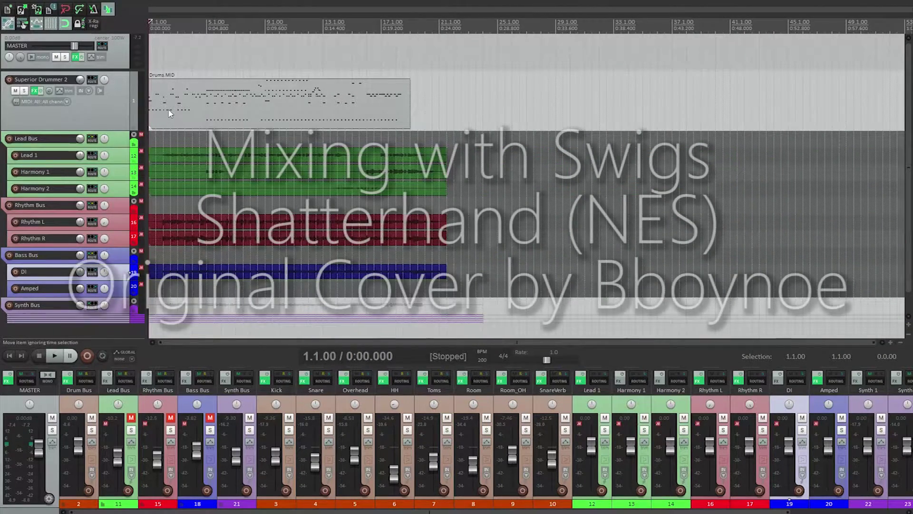
# Step: Open the Drums.MID item in the built-in MIDI editor, look over its drum notes, and close the editor
pyautogui.scroll(2, 173, 98)
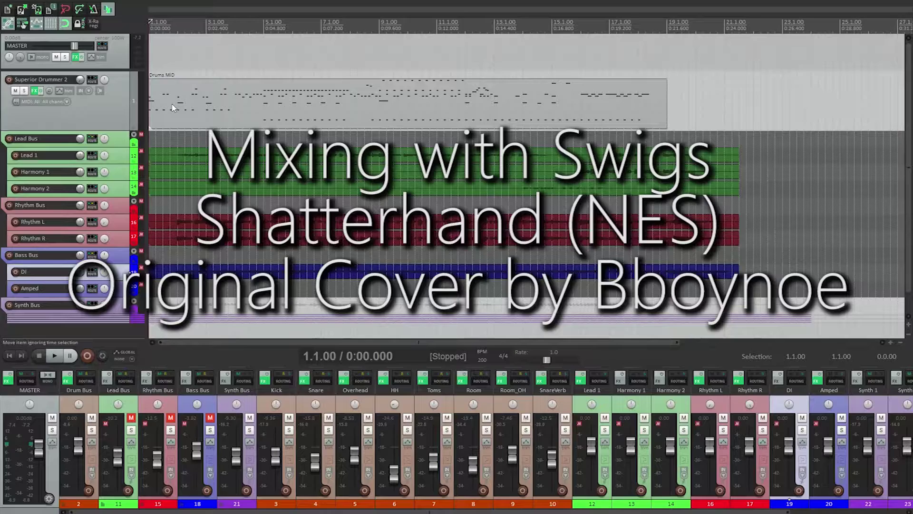
pyautogui.scroll(3, 179, 107)
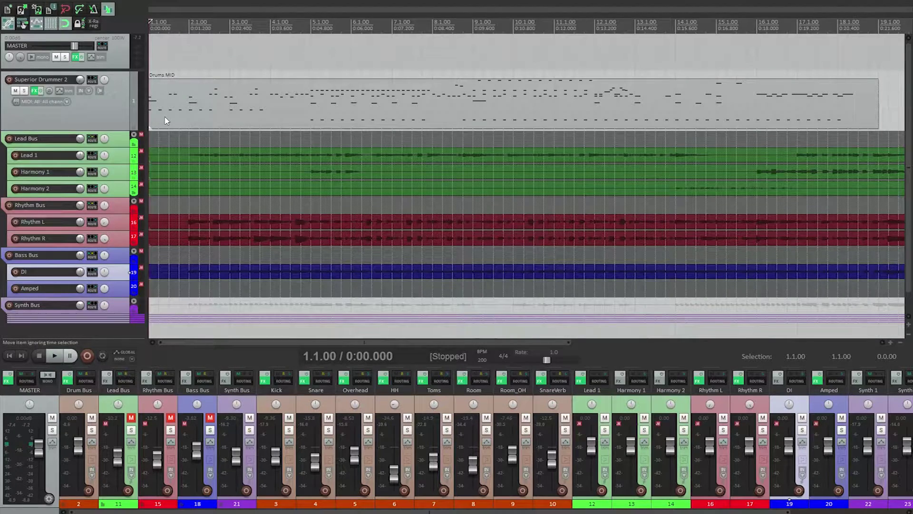
pyautogui.click(168, 120)
pyautogui.click(185, 104)
pyautogui.rightClick(185, 104)
pyautogui.click(261, 216)
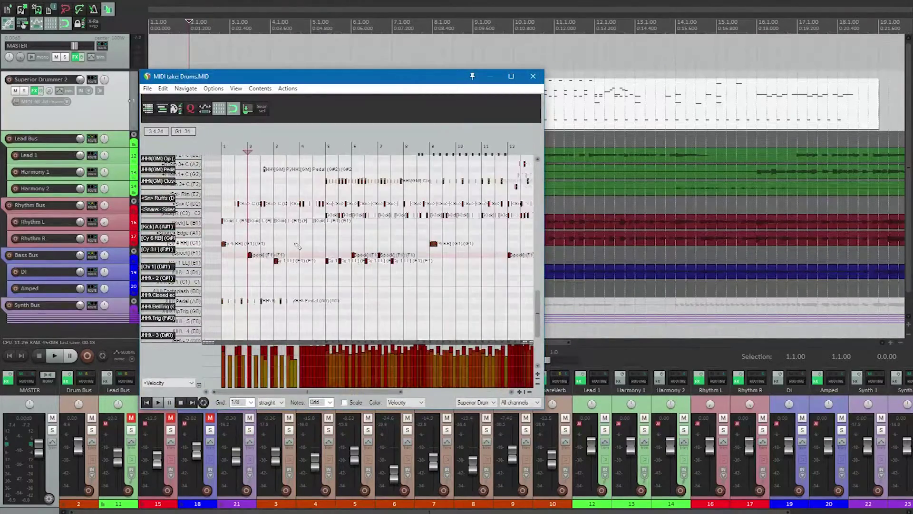
pyautogui.scroll(1, 295, 241)
pyautogui.scroll(-1, 296, 242)
pyautogui.scroll(1, 308, 243)
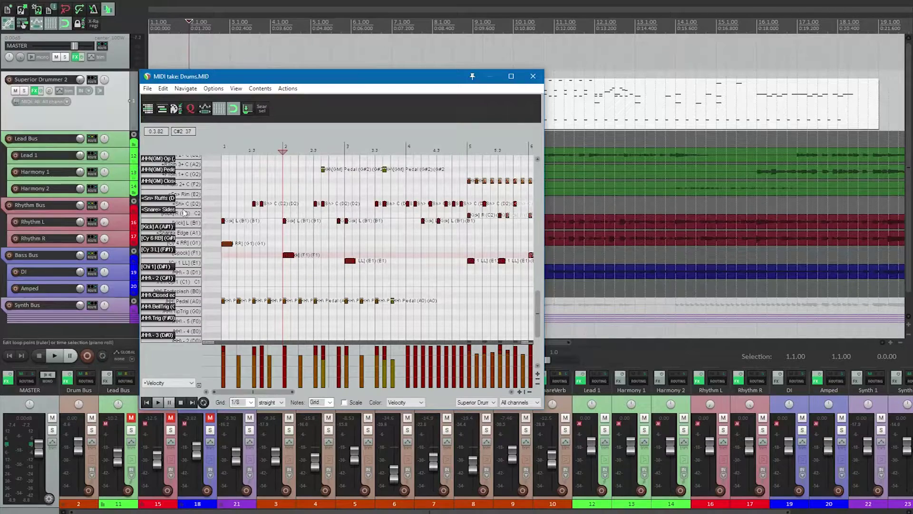
pyautogui.scroll(-5, 314, 252)
pyautogui.scroll(5, 309, 273)
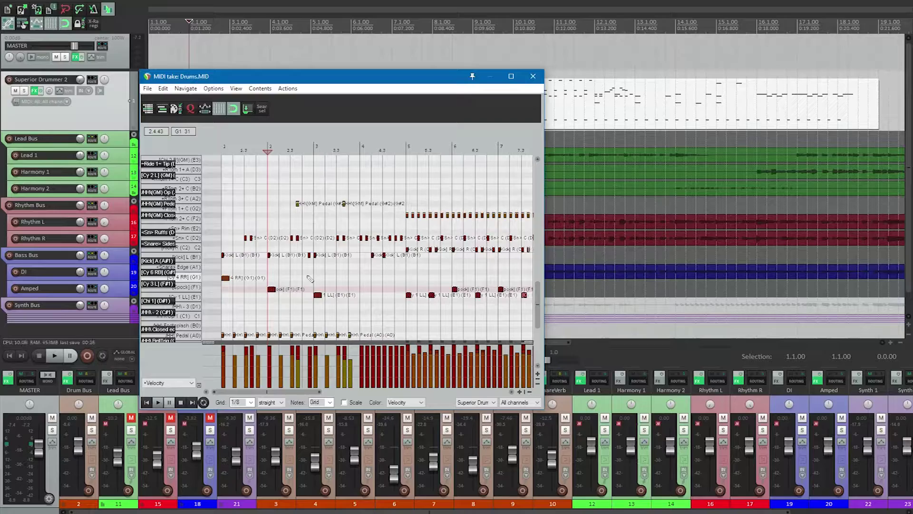
pyautogui.click(533, 81)
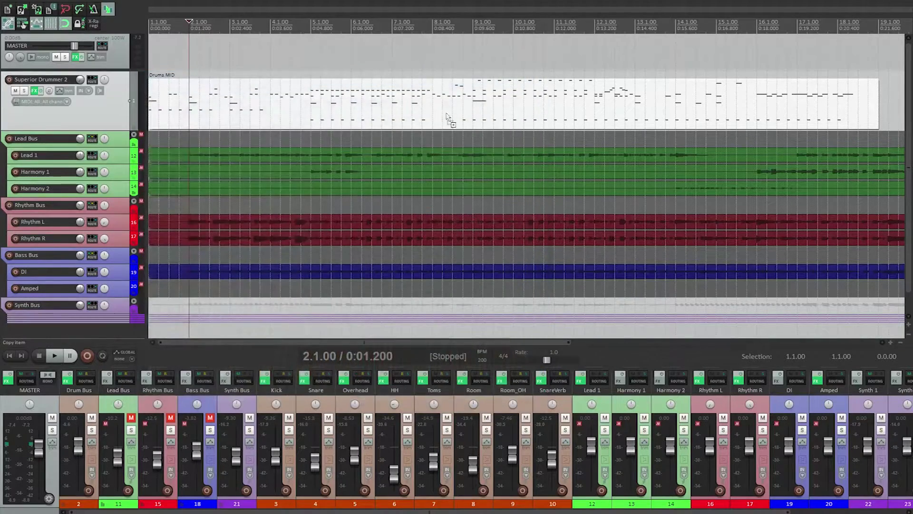
# Step: Reopen the Drums.MID item in the built-in MIDI editor for editing its opening bars
pyautogui.scroll(3, 177, 102)
pyautogui.press('Home')
pyautogui.rightClick(170, 117)
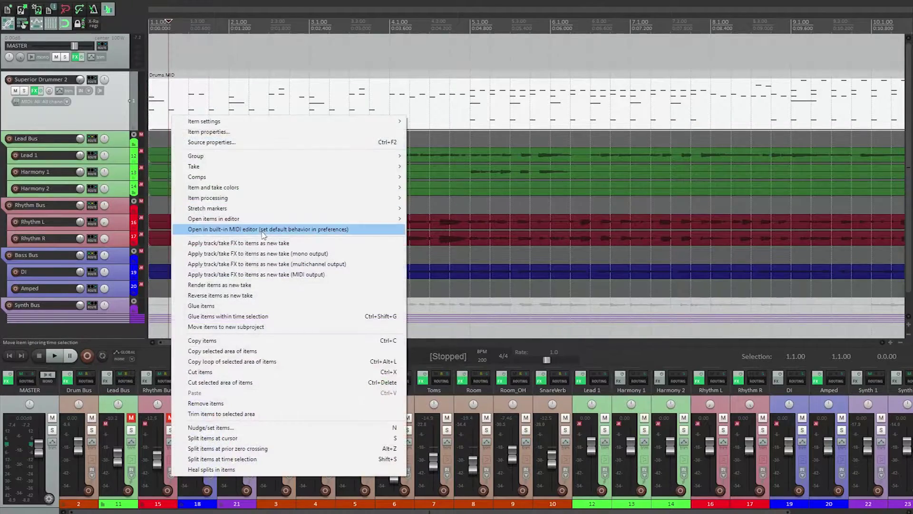
pyautogui.click(275, 229)
# Step: Play the opening bars of the drum part from the project start to hear the current pattern
pyautogui.press('space')
pyautogui.scroll(3, 232, 168)
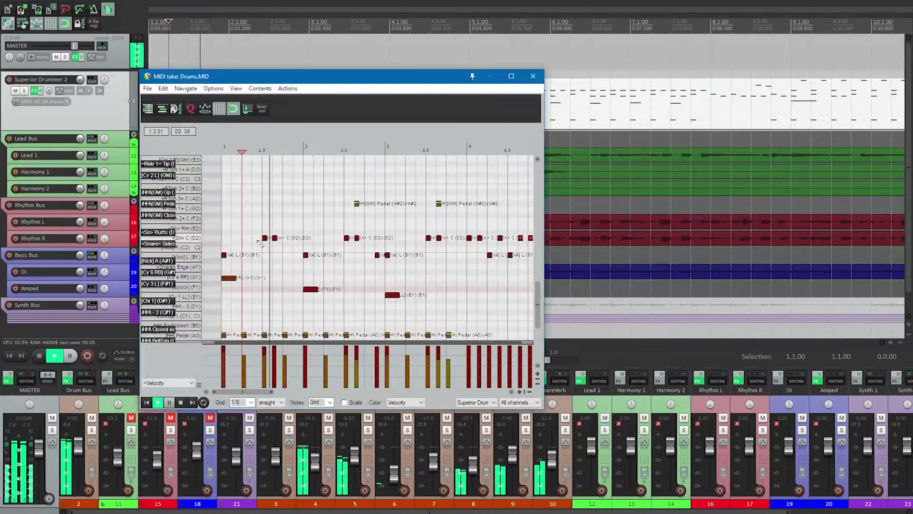
pyautogui.press('space')
pyautogui.press('Home')
pyautogui.press('space')
pyautogui.scroll(-2, 332, 303)
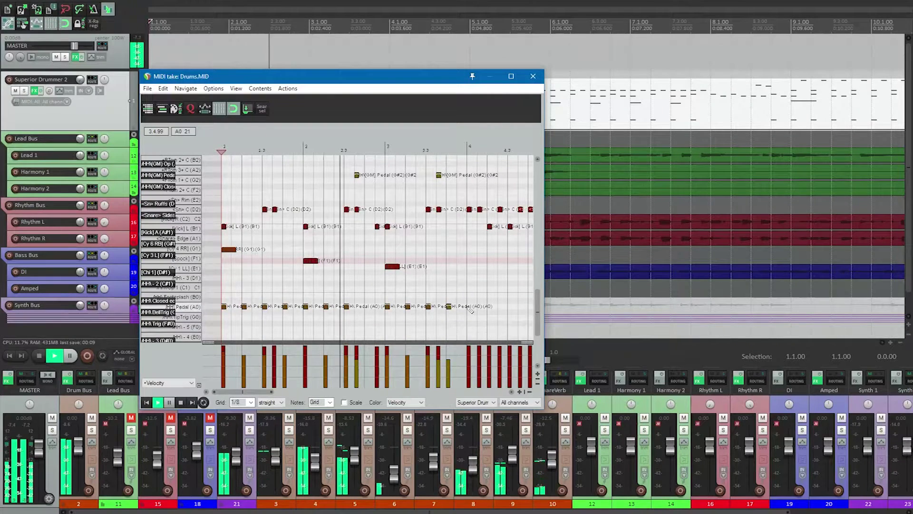
pyautogui.press('space')
# Step: Move the cymbal note at the start of bar 2 to the Cy 3 L (F#1) row and audition it
pyautogui.click(311, 261)
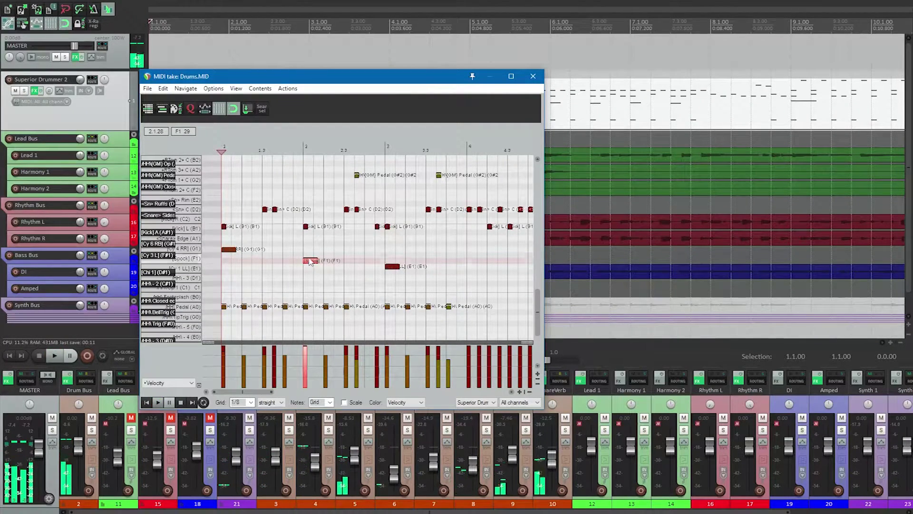
pyautogui.moveTo(309, 259); pyautogui.dragTo(312, 256)
pyautogui.press('space')
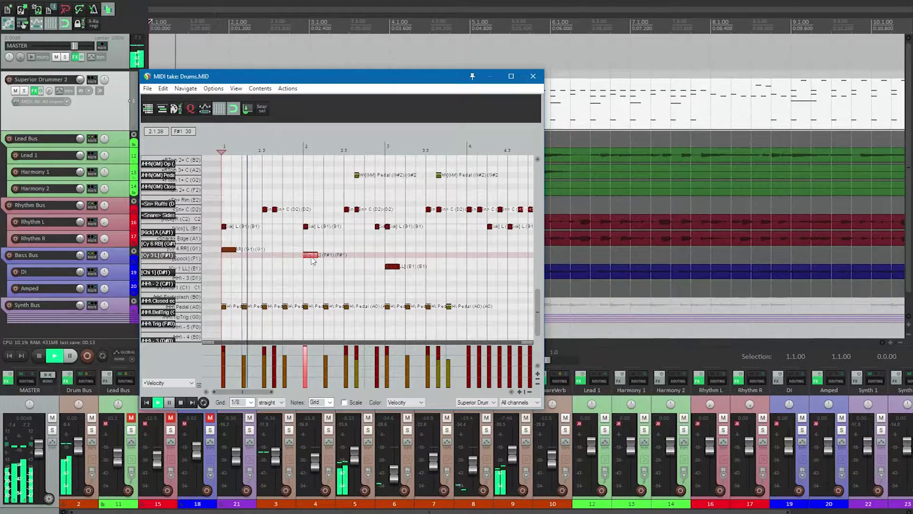
pyautogui.press('space')
# Step: Add Snare Ruffs (D#2) notes at 1.2.50, 1.4.50 and 2.2.50 with reduced velocities, the second at about 67
pyautogui.click(256, 203)
pyautogui.moveTo(257, 351); pyautogui.dragTo(256, 366)
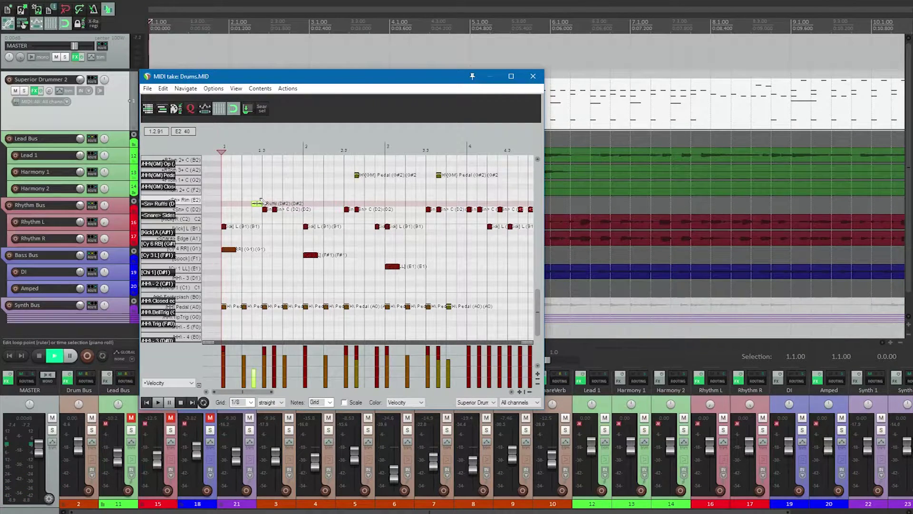
pyautogui.press('space')
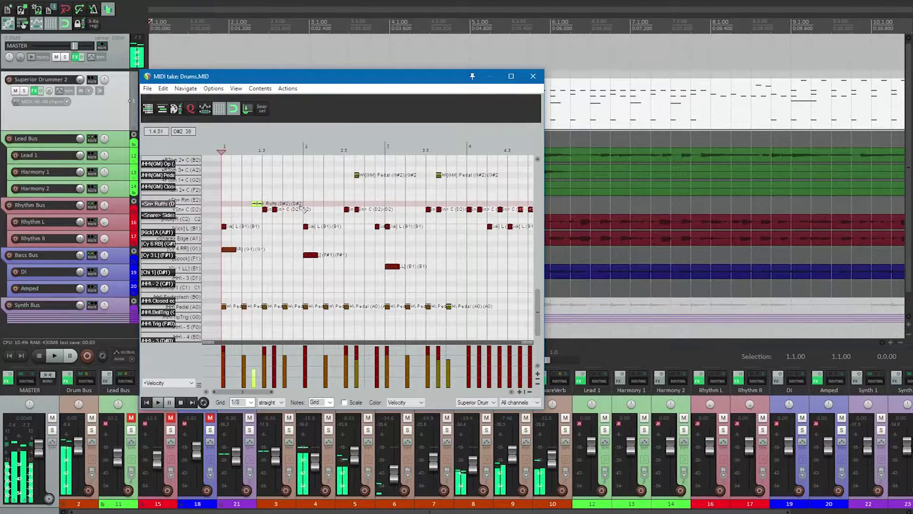
pyautogui.click(300, 205)
pyautogui.press('space')
pyautogui.moveTo(296, 352); pyautogui.dragTo(296, 369)
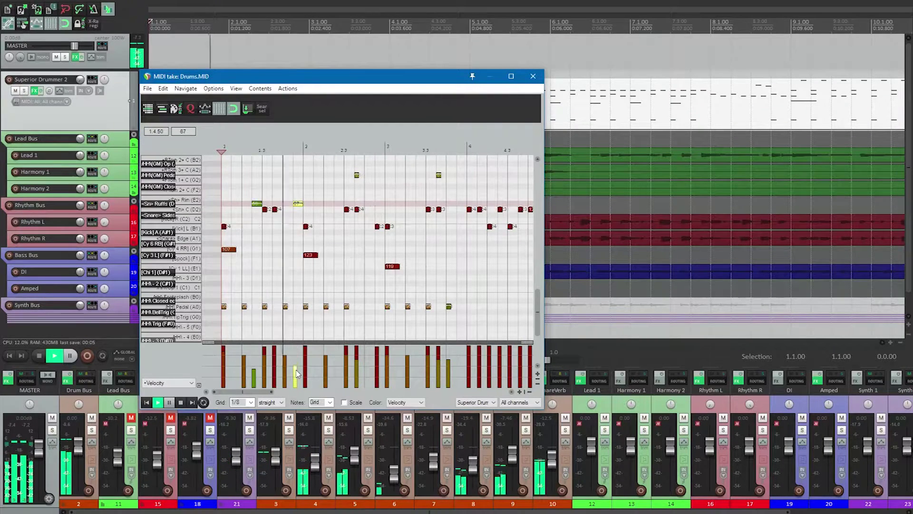
pyautogui.press('space')
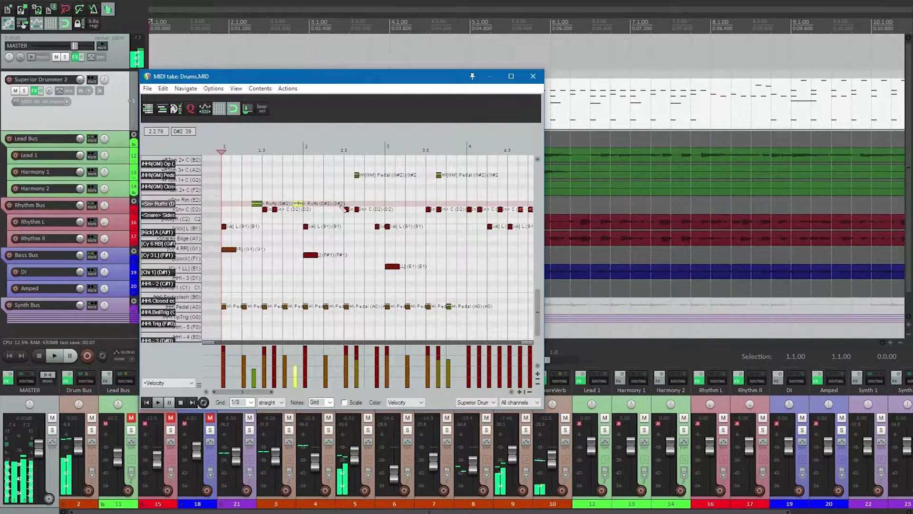
pyautogui.click(339, 204)
pyautogui.press('space')
pyautogui.moveTo(337, 360); pyautogui.dragTo(337, 386)
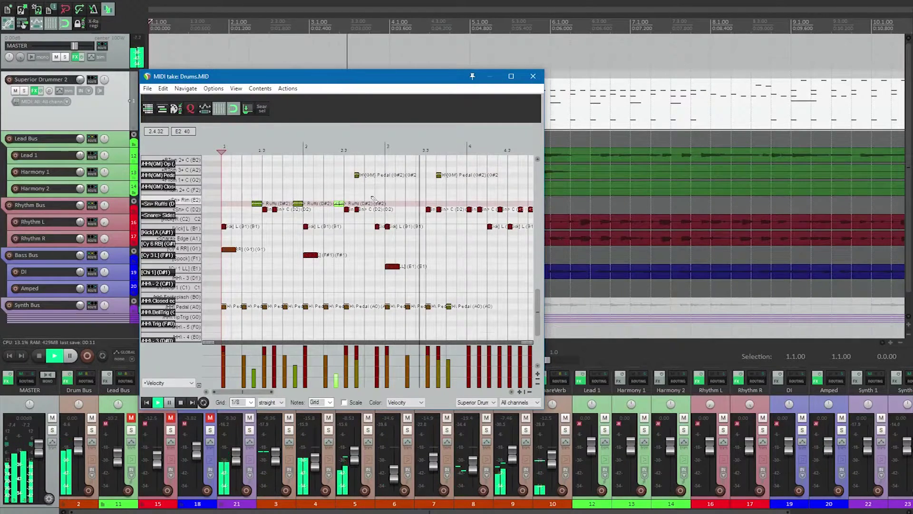
# Step: Delete the two HH[GM] Pedal (G#2) notes in bars 2 and 3
pyautogui.scroll(-2, 376, 192)
pyautogui.press('space')
pyautogui.moveTo(403, 181); pyautogui.dragTo(305, 170)
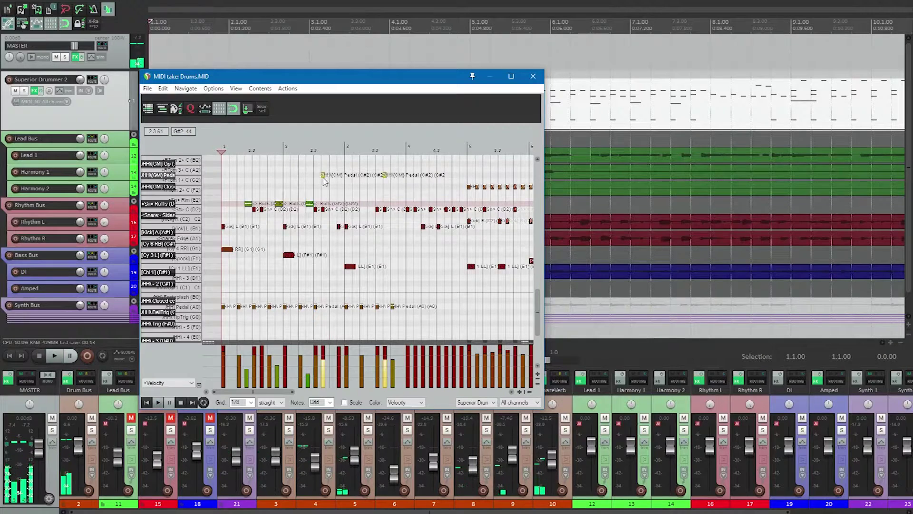
pyautogui.press('Delete')
# Step: Add a pedal hi-hat (A0) note on beat 4 of bar 2 and lower the velocities in the opening pedal hi-hat pattern
pyautogui.click(332, 307)
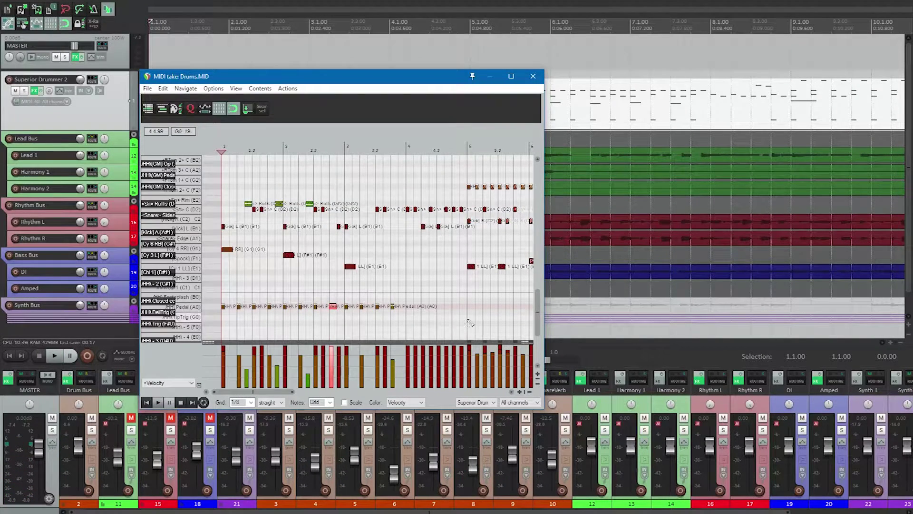
pyautogui.moveTo(470, 321); pyautogui.dragTo(215, 302)
pyautogui.moveTo(220, 356); pyautogui.dragTo(289, 359)
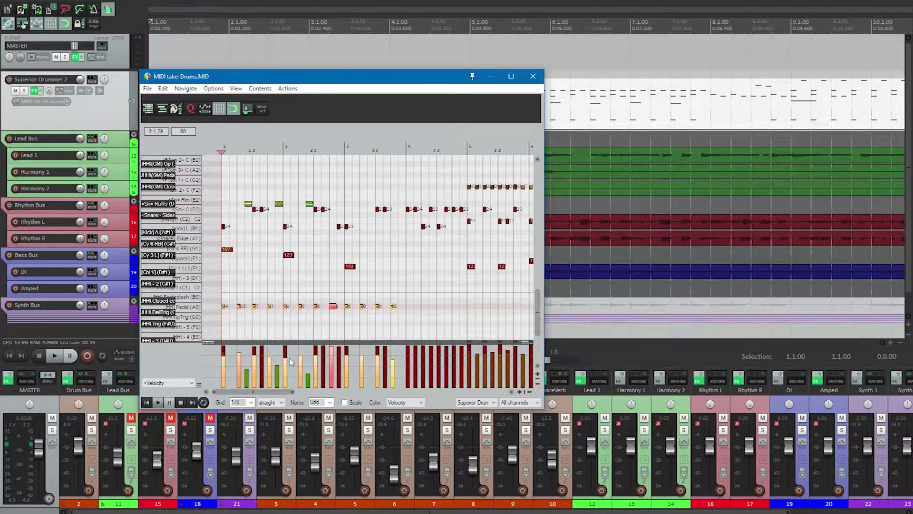
pyautogui.press('space')
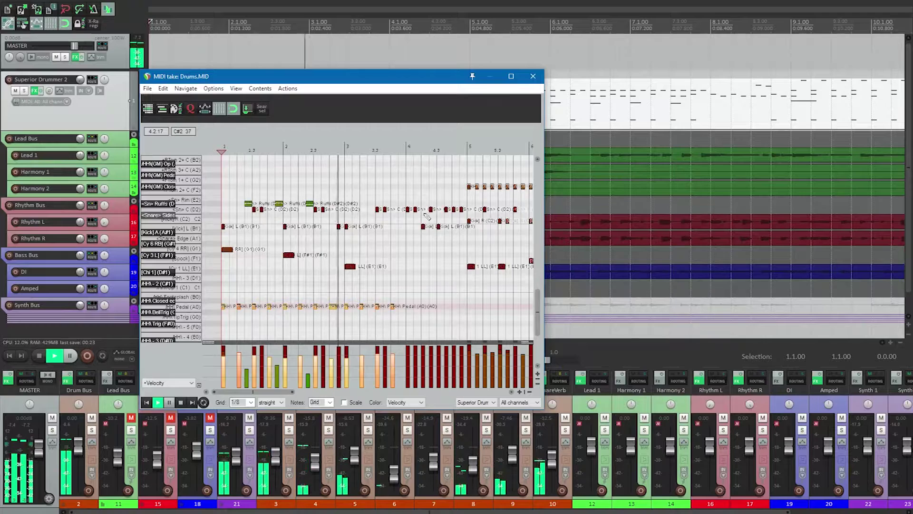
pyautogui.press('space')
# Step: Add a Snare Ruffs (D#2) note at 3.2.50 and a snare (D2) hit on beat 2 of bar 3, both with reduced velocity
pyautogui.click(372, 204)
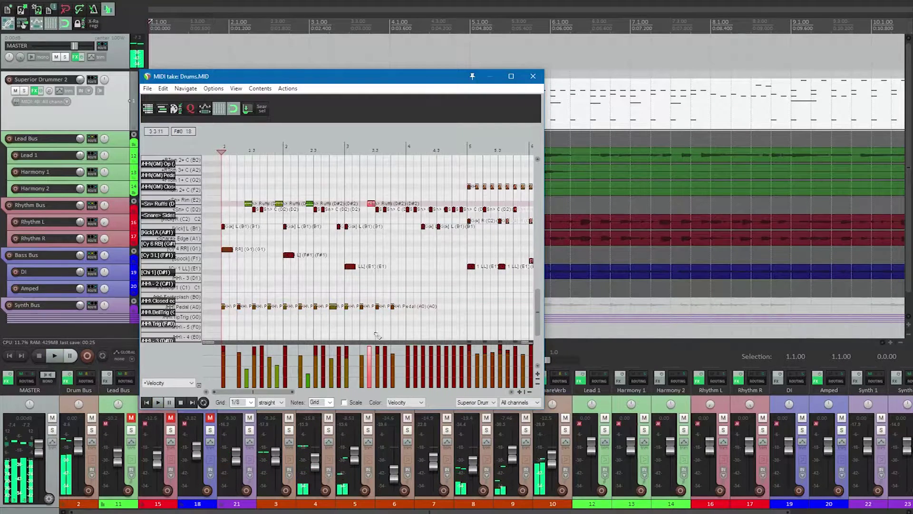
pyautogui.moveTo(370, 354); pyautogui.dragTo(373, 373)
pyautogui.press('space')
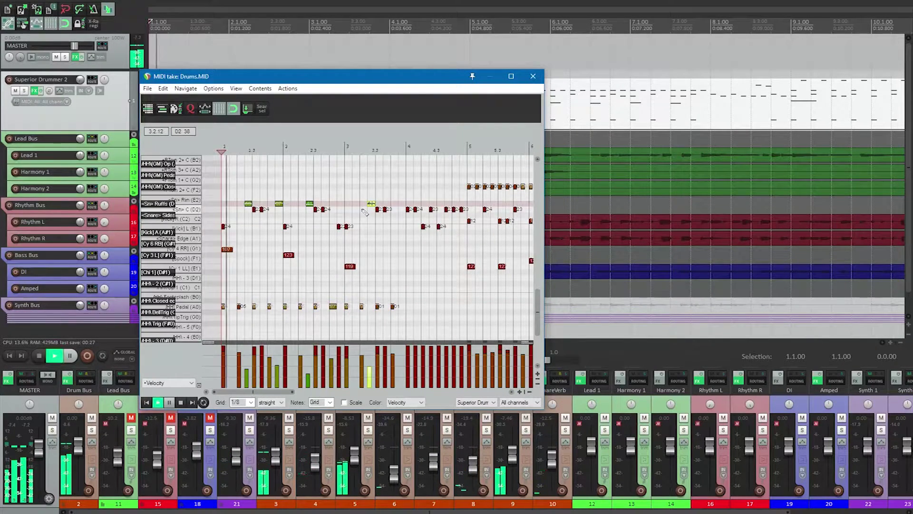
pyautogui.click(364, 210)
pyautogui.moveTo(365, 355); pyautogui.dragTo(365, 359)
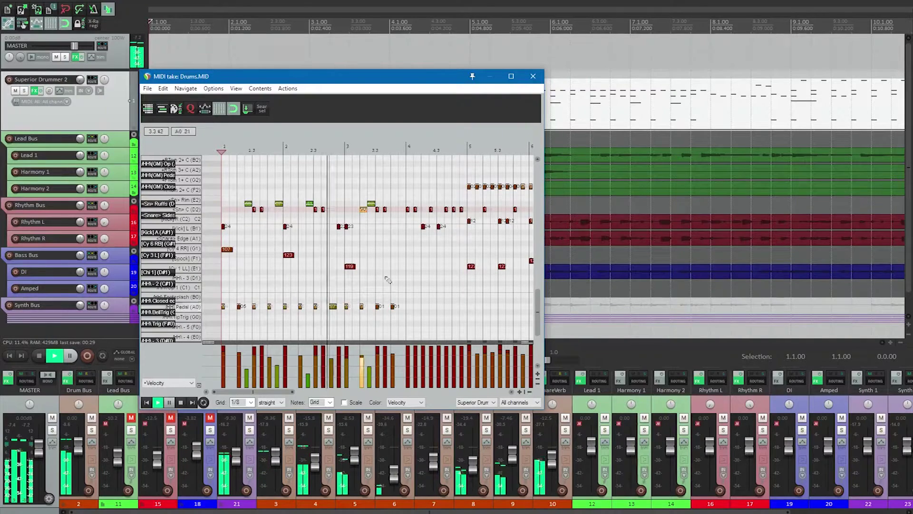
pyautogui.press('space')
# Step: Add a snare (D2) hit at 3.1.50 and a Snare Ruffs note at 3.1.00, and lower the velocities of this three-note run
pyautogui.click(353, 209)
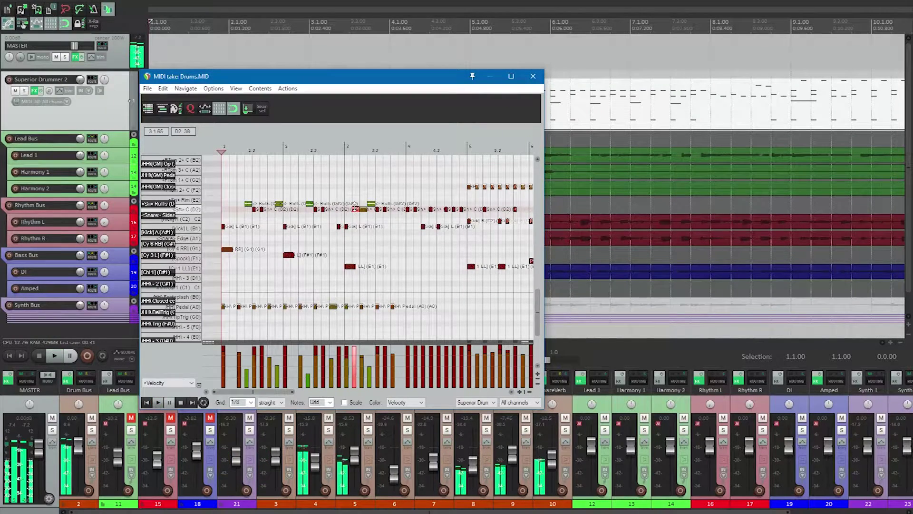
pyautogui.click(348, 203)
pyautogui.moveTo(365, 213); pyautogui.dragTo(365, 216)
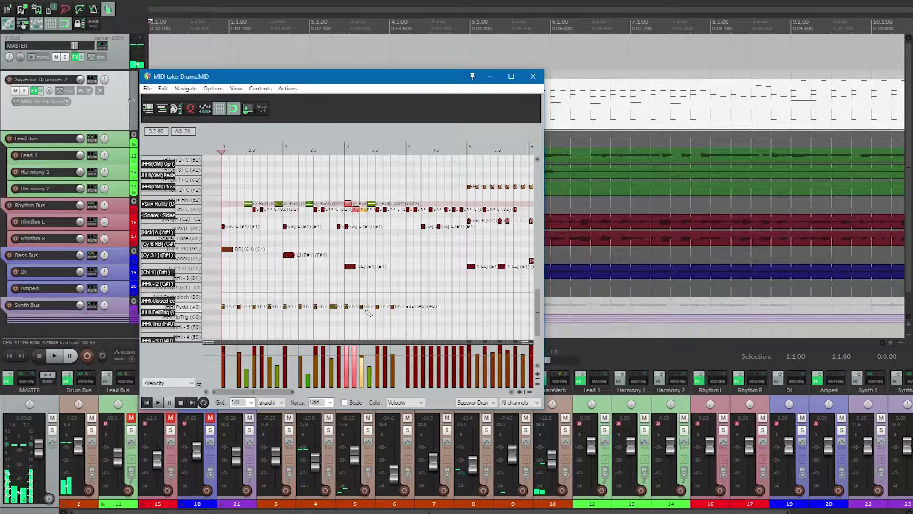
pyautogui.moveTo(361, 356); pyautogui.dragTo(346, 364)
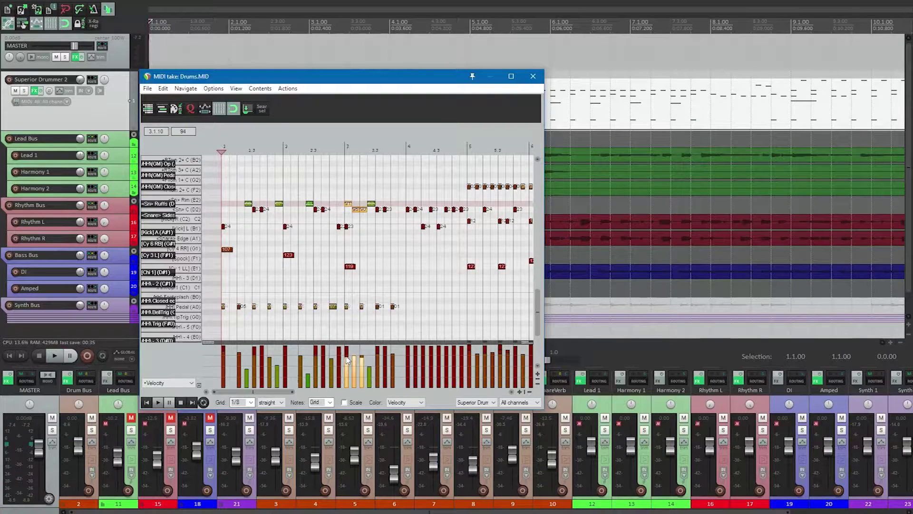
pyautogui.press('space')
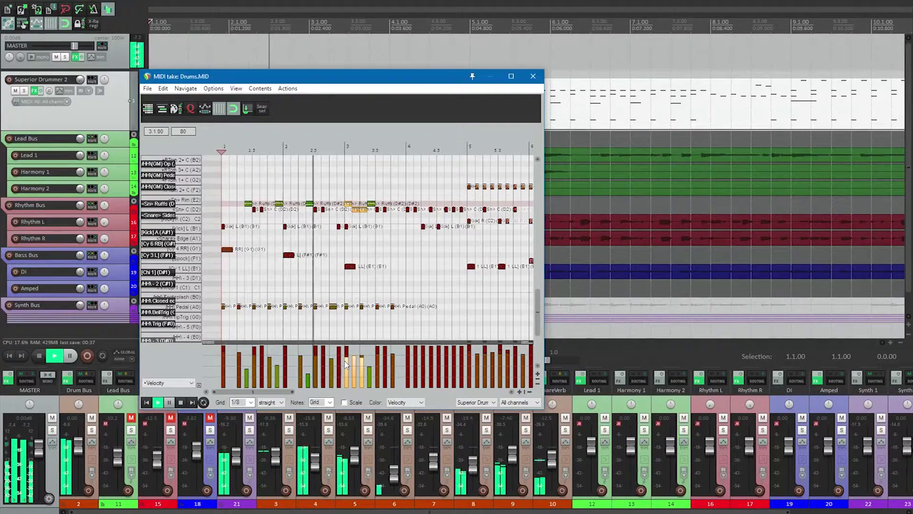
pyautogui.press('space')
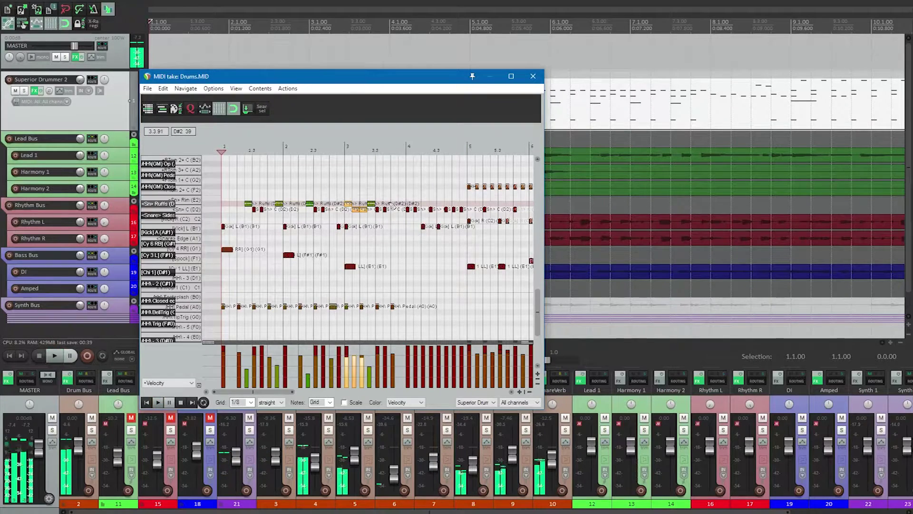
# Step: Add a Snare Ruffs (D#2) note on beat 4 of bar 3 and a snare (D2) hit half a beat after it, with reduced velocities
pyautogui.click(388, 209)
pyautogui.moveTo(388, 215); pyautogui.dragTo(401, 217)
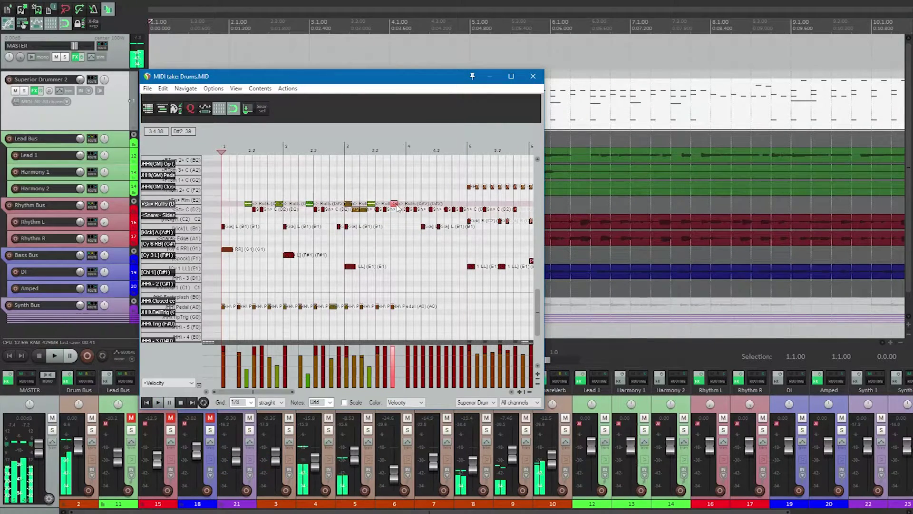
pyautogui.keyDown('ctrl'); pyautogui.click(395, 204); pyautogui.keyUp('ctrl')
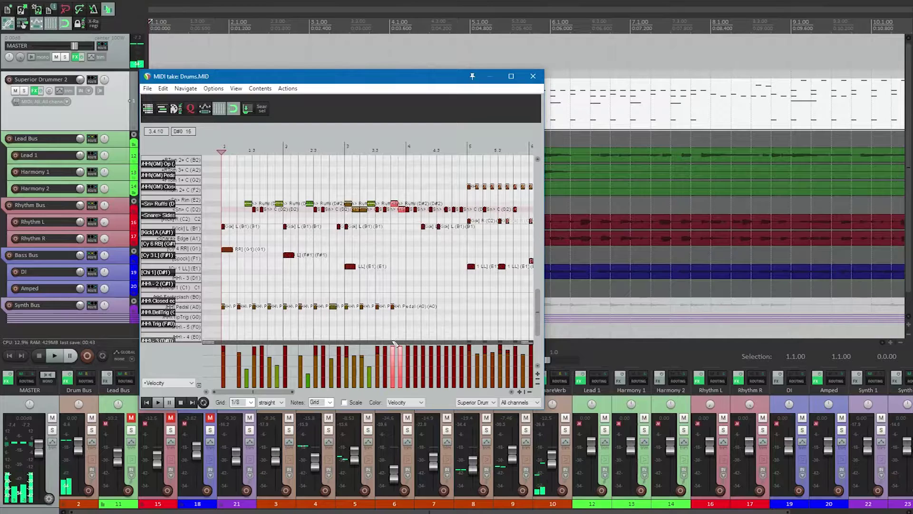
pyautogui.moveTo(398, 351); pyautogui.dragTo(397, 356)
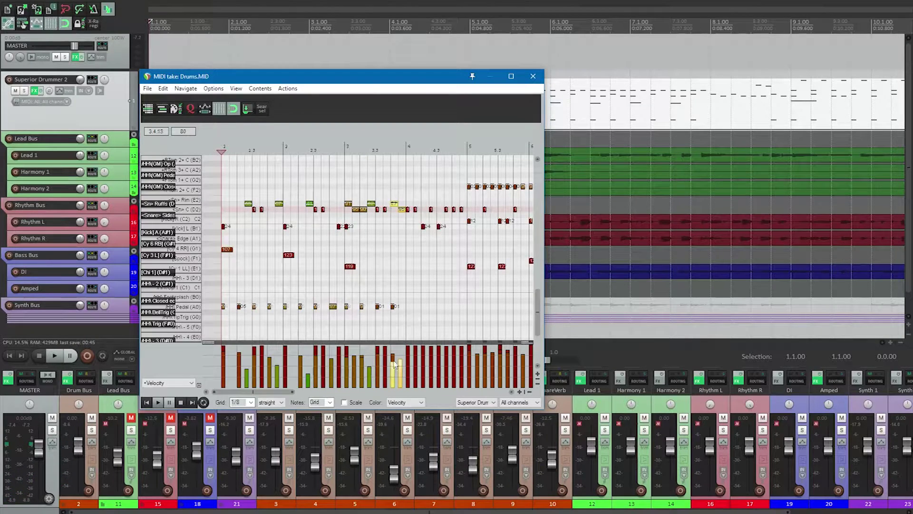
pyautogui.press('space')
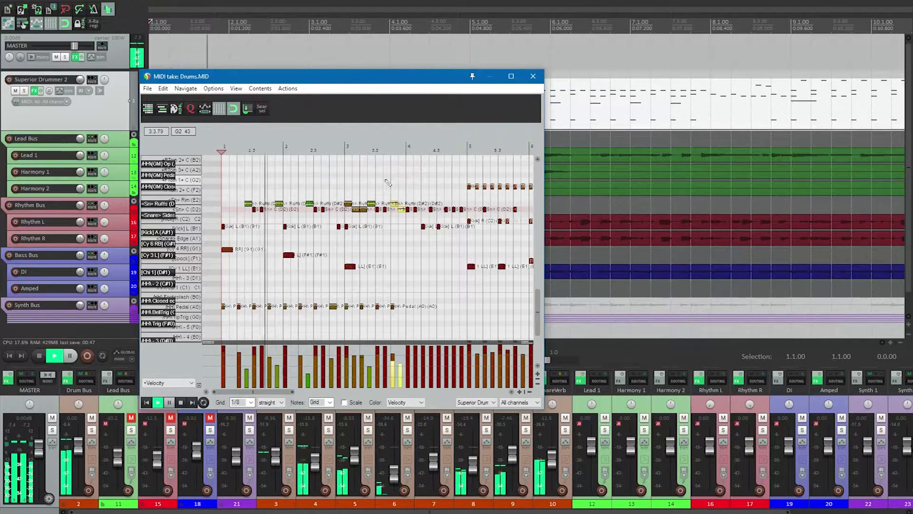
# Step: Add a Cy 4 RR (G1) cymbal note on beat 2 of bar 4, together with the kick
pyautogui.scroll(-2, 380, 189)
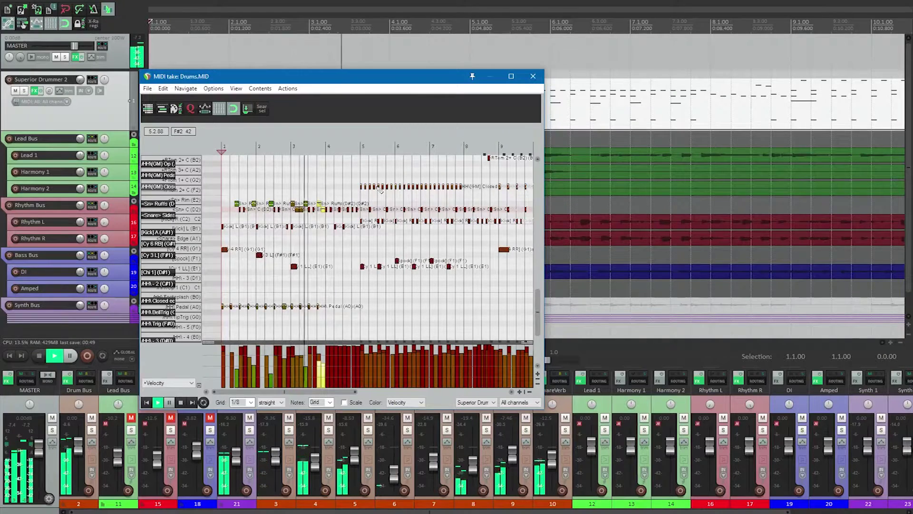
pyautogui.press('space')
pyautogui.scroll(3, 356, 183)
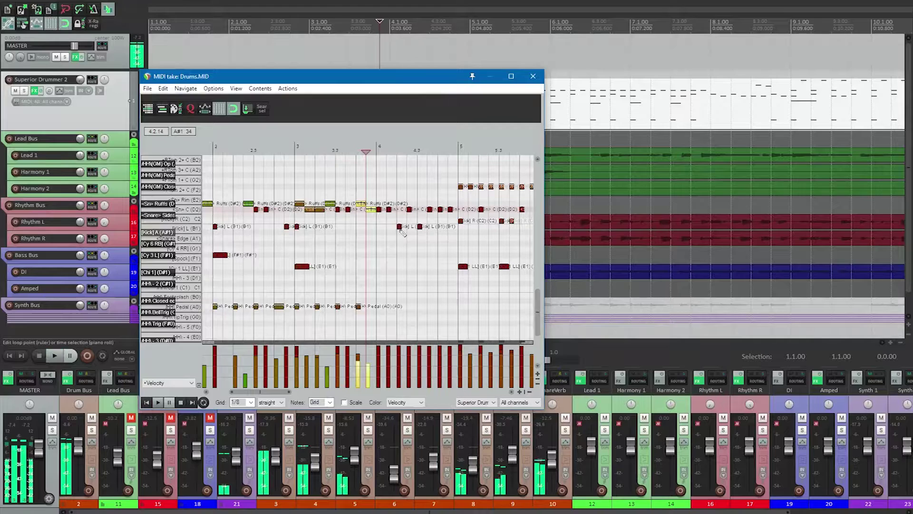
pyautogui.click(403, 249)
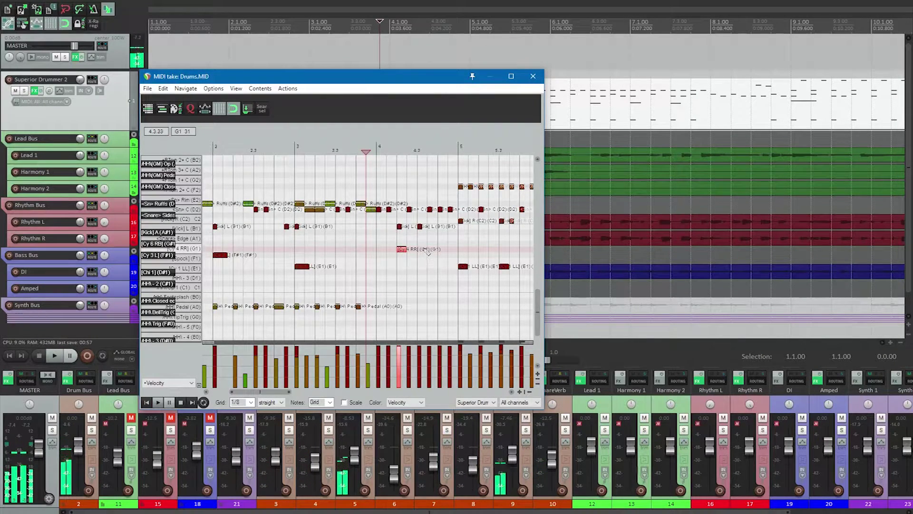
# Step: Add a second Cy 4 RR (G1) cymbal note on beat 3 of bar 4 and lower the velocities of both cymbal notes
pyautogui.moveTo(441, 241); pyautogui.dragTo(363, 258)
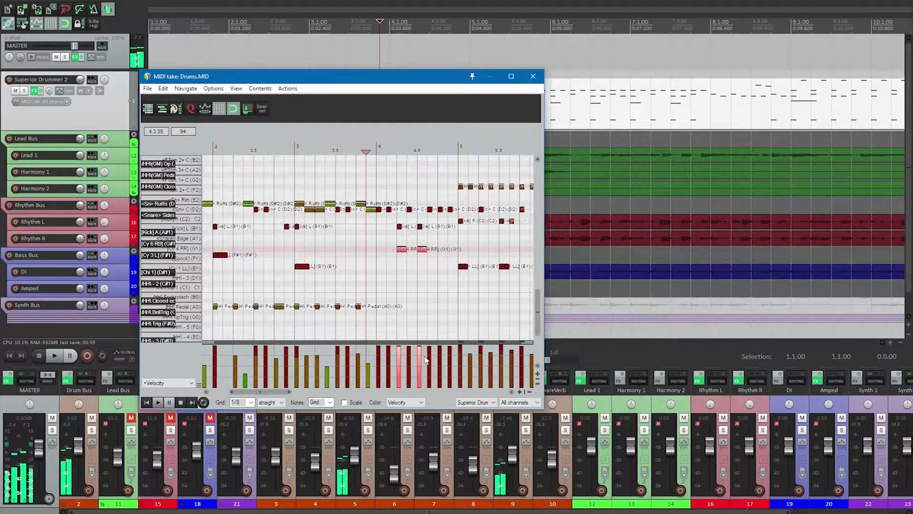
pyautogui.moveTo(426, 360); pyautogui.dragTo(415, 356)
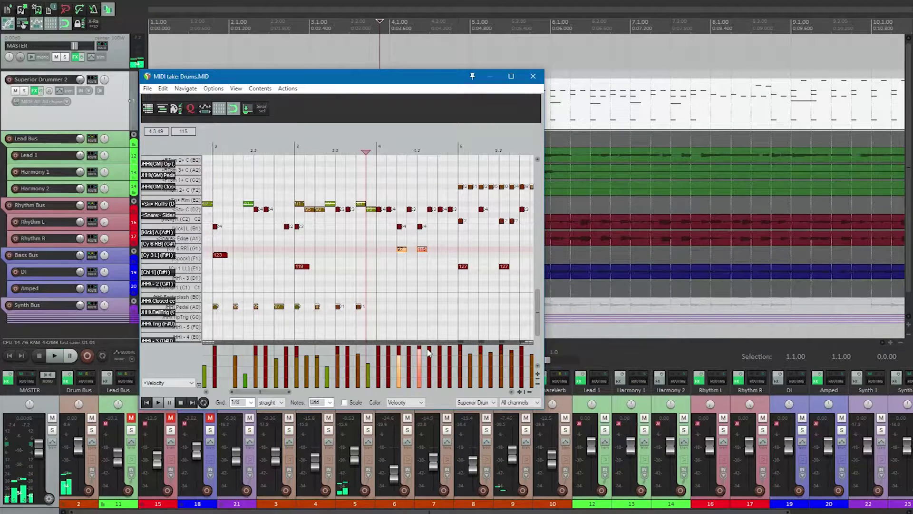
pyautogui.press('space')
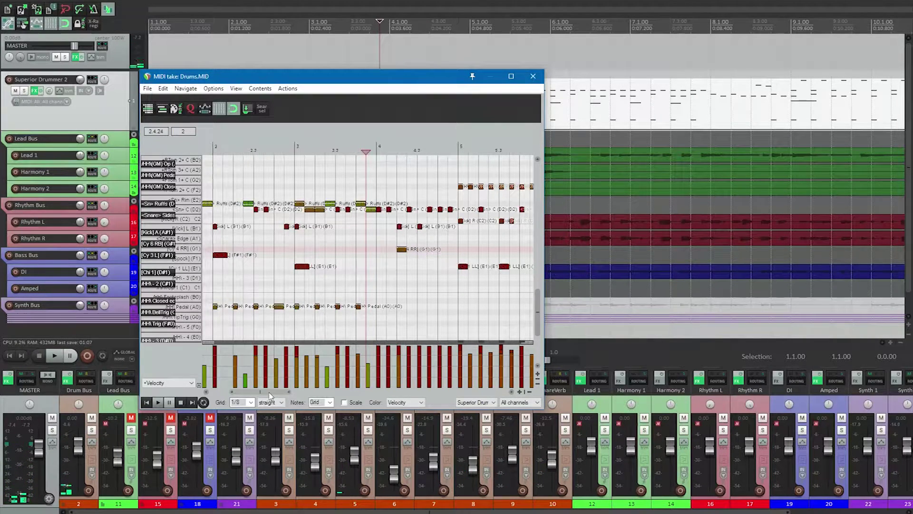
# Step: Add Snare Ruffs (D#2) notes at 4.1.25 and 4.1.75 with reduced velocities, then audition them
pyautogui.scroll(3, 382, 150)
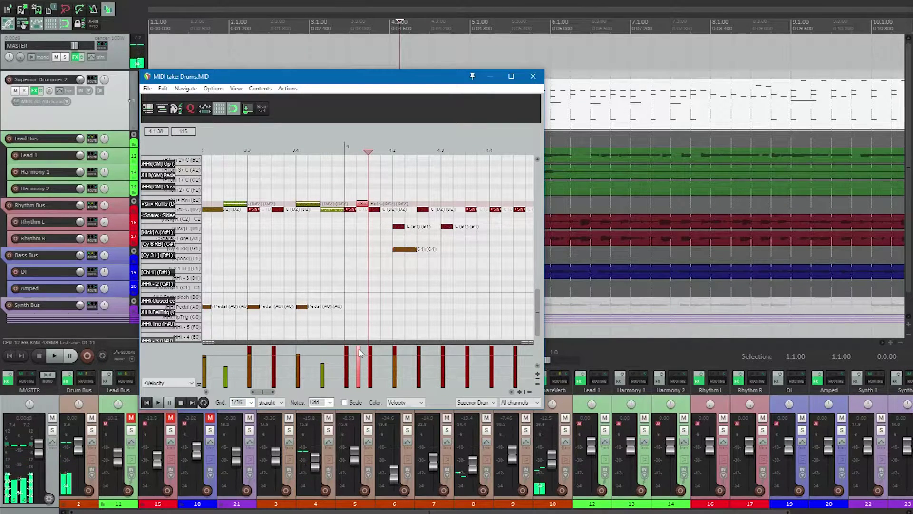
pyautogui.moveTo(358, 352); pyautogui.dragTo(359, 364)
pyautogui.click(383, 204)
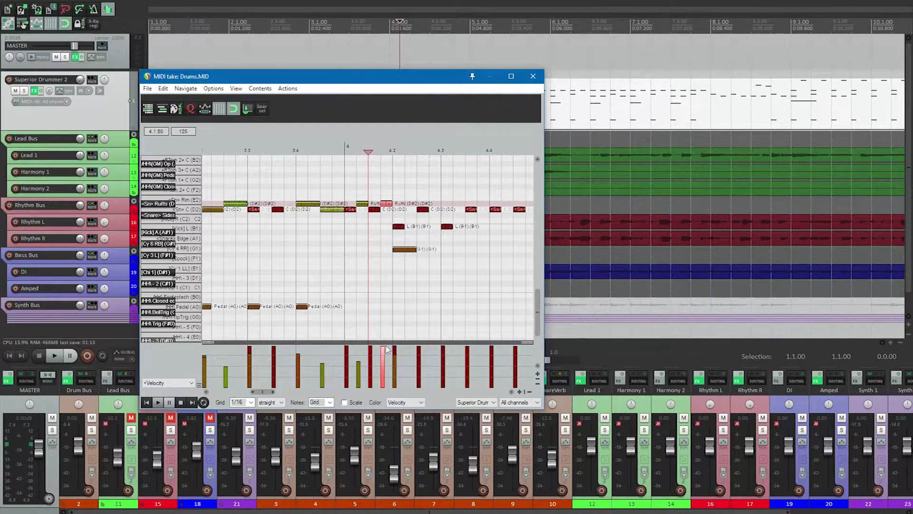
pyautogui.moveTo(382, 355); pyautogui.dragTo(379, 372)
pyautogui.press('space')
pyautogui.scroll(-3, 369, 172)
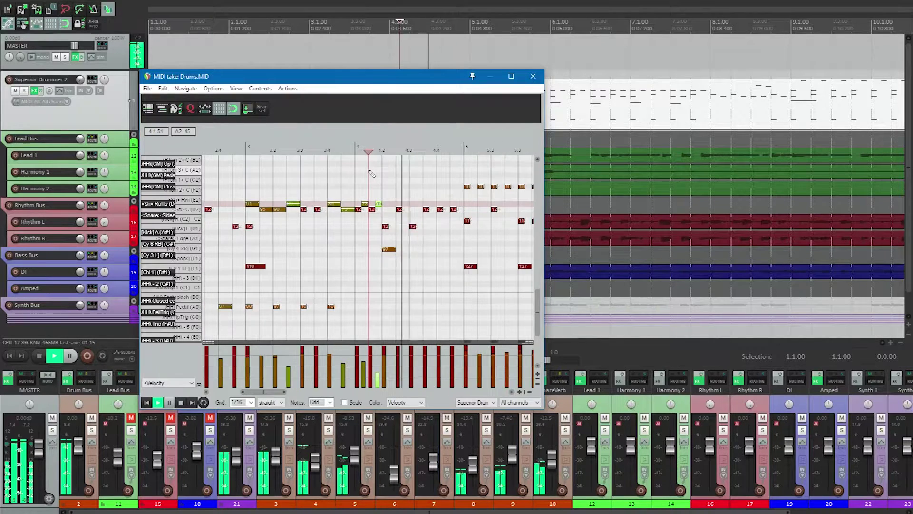
pyautogui.press('space')
# Step: Audition from beat 4 of bar 3 and add a Snare Ruffs (D#2) note at 4.2.25 with reduced velocity
pyautogui.click(327, 147)
pyautogui.press('space')
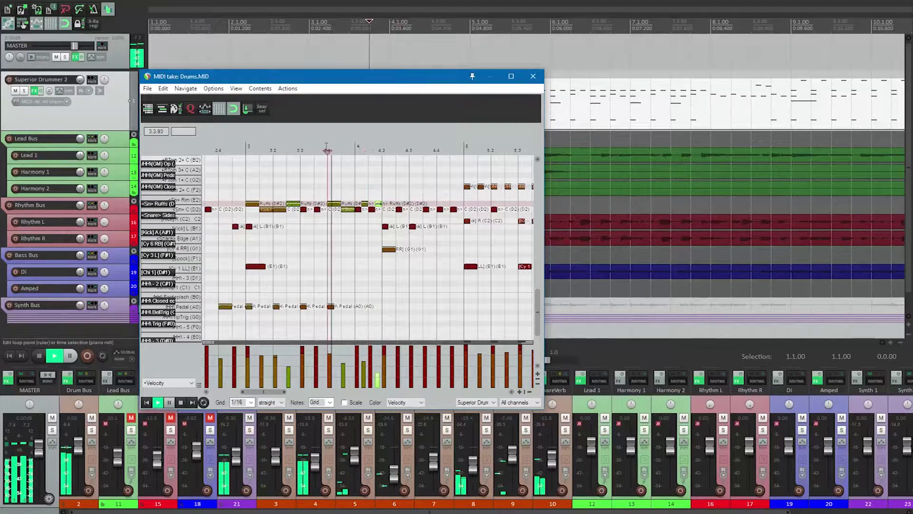
pyautogui.press('space')
pyautogui.click(398, 205)
pyautogui.press('space')
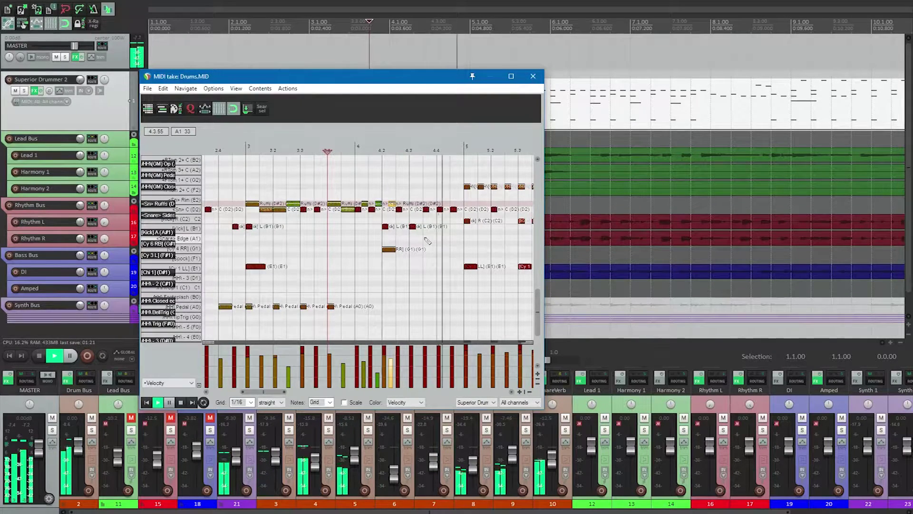
pyautogui.press('space')
# Step: Add a softer Cy 3 L (F#1) cymbal note on beat 3 of bar 4 and shorten the Cy 4 RR note on beat 2
pyautogui.click(412, 237)
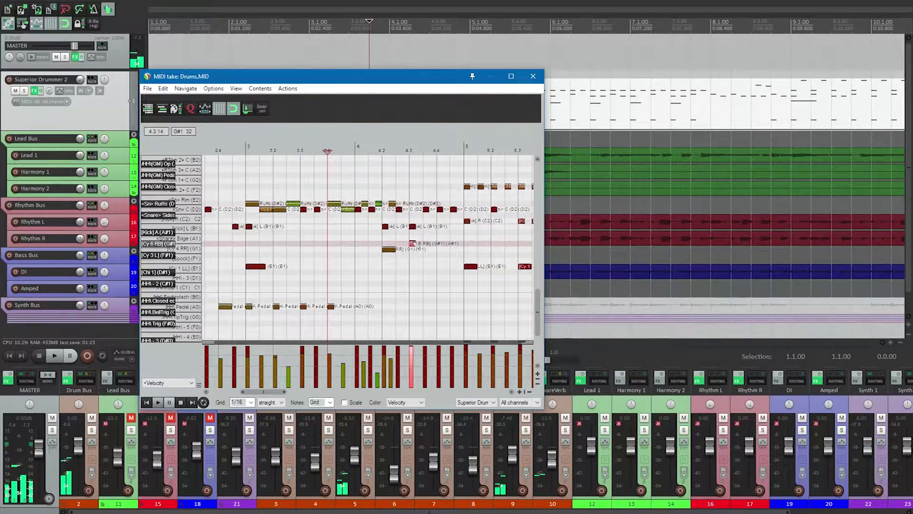
pyautogui.moveTo(412, 237); pyautogui.dragTo(413, 255)
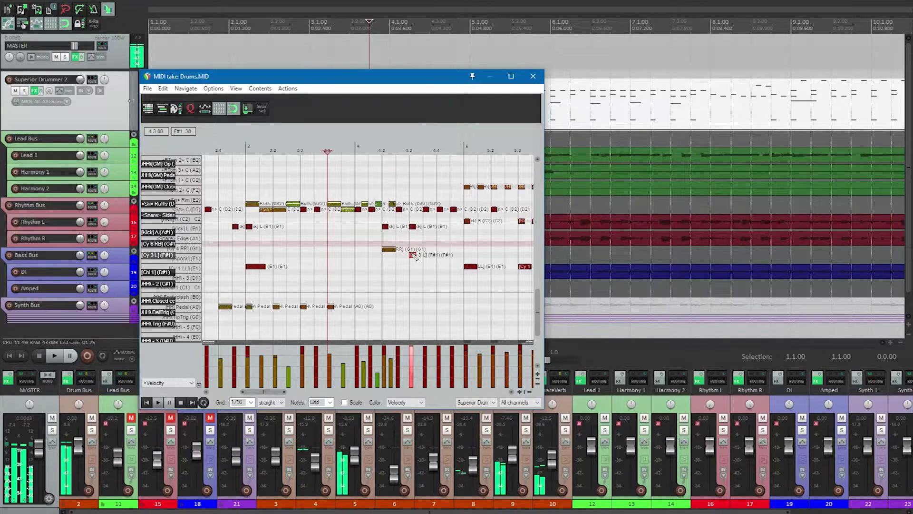
pyautogui.moveTo(413, 356); pyautogui.dragTo(411, 363)
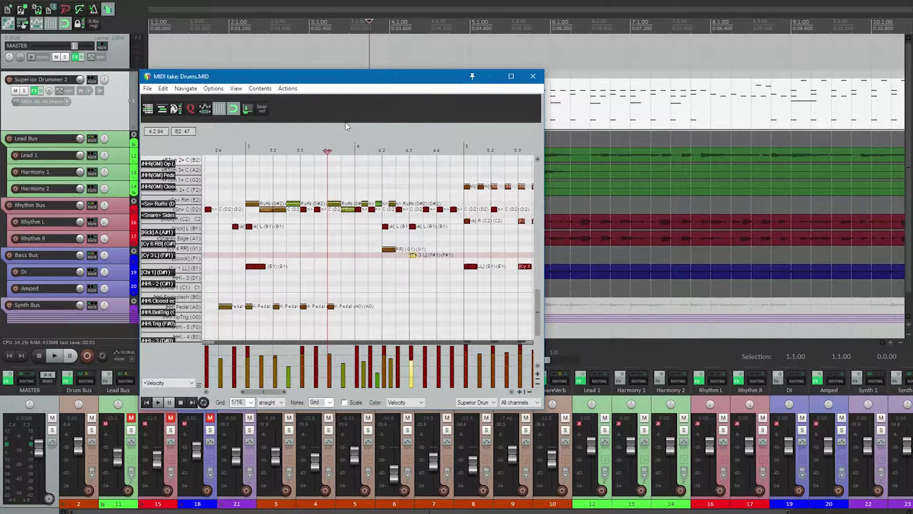
pyautogui.moveTo(395, 250); pyautogui.dragTo(388, 250)
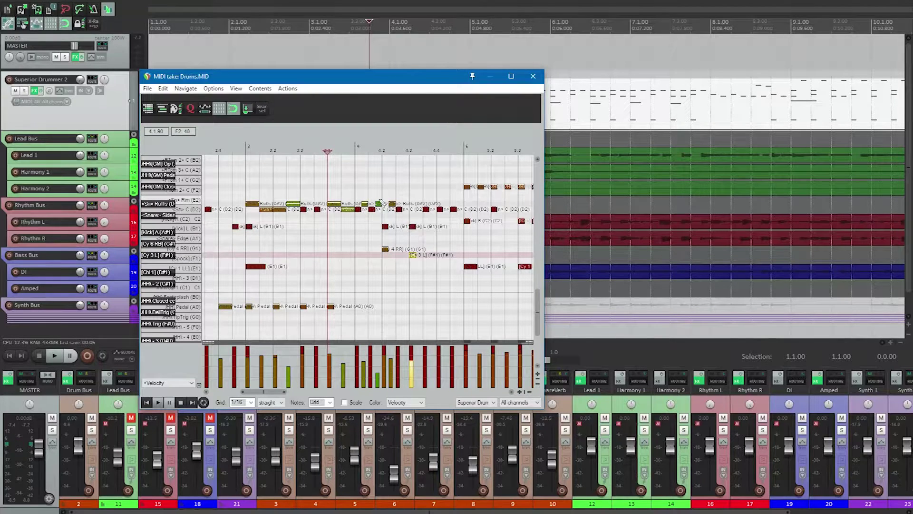
pyautogui.press('space')
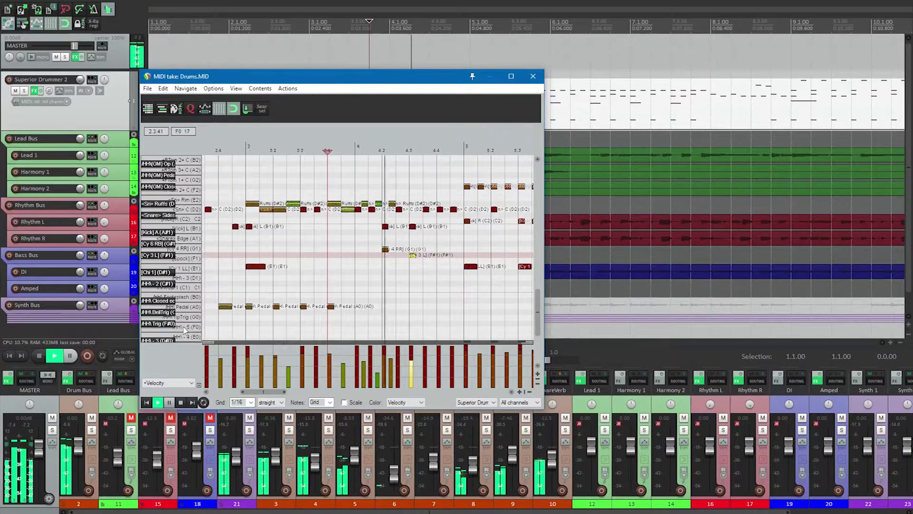
pyautogui.press('space')
# Step: Raise the velocity of the Cy 3 L (F#1) note on beat 3 of bar 4 and save the project
pyautogui.scroll(-3, 447, 271)
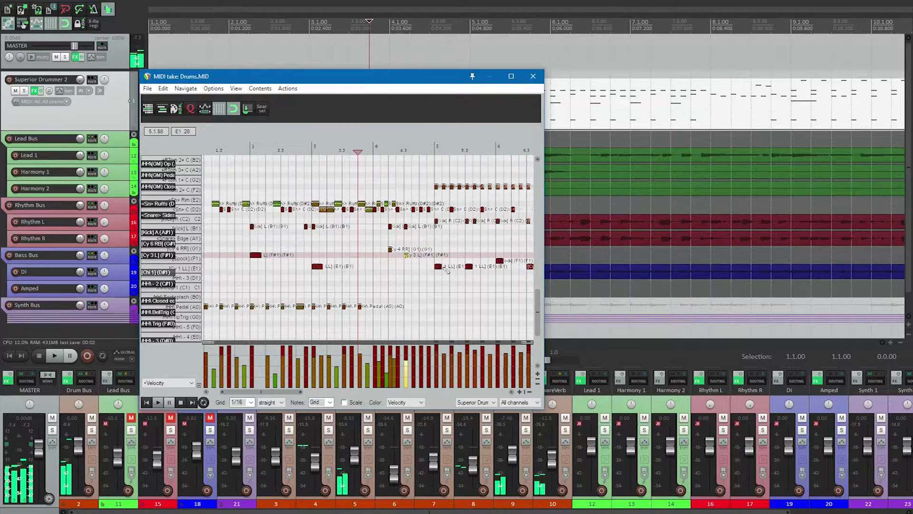
pyautogui.moveTo(410, 360); pyautogui.dragTo(406, 352)
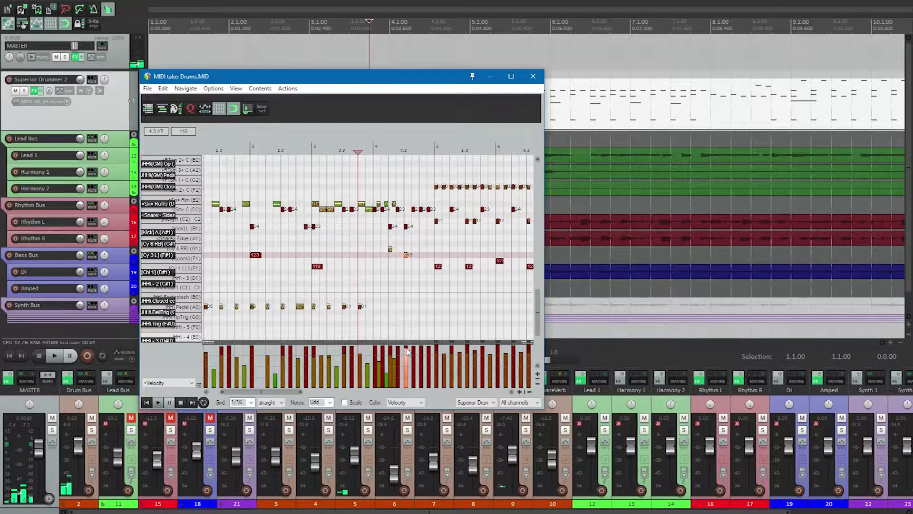
pyautogui.hotkey('ctrl', 's')
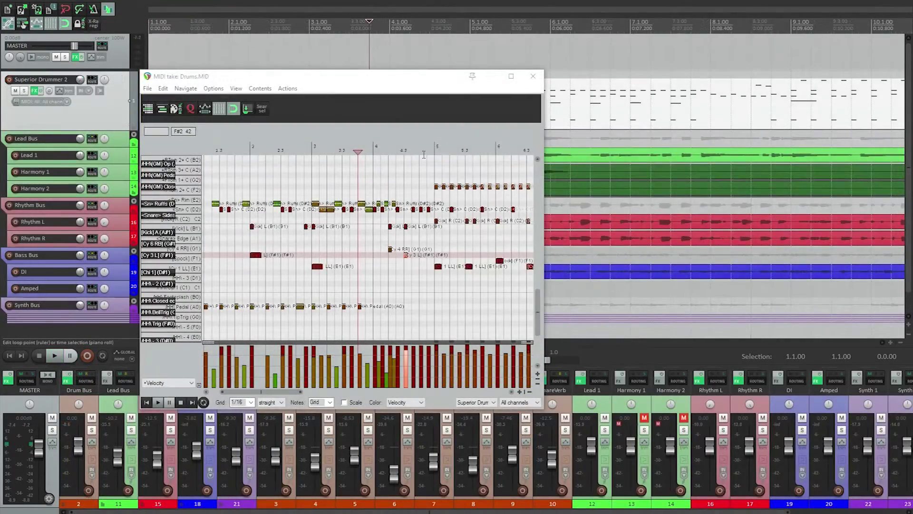
# Step: Play the drum intro together with the guitars and bass to check how the parts fit
pyautogui.press('space')
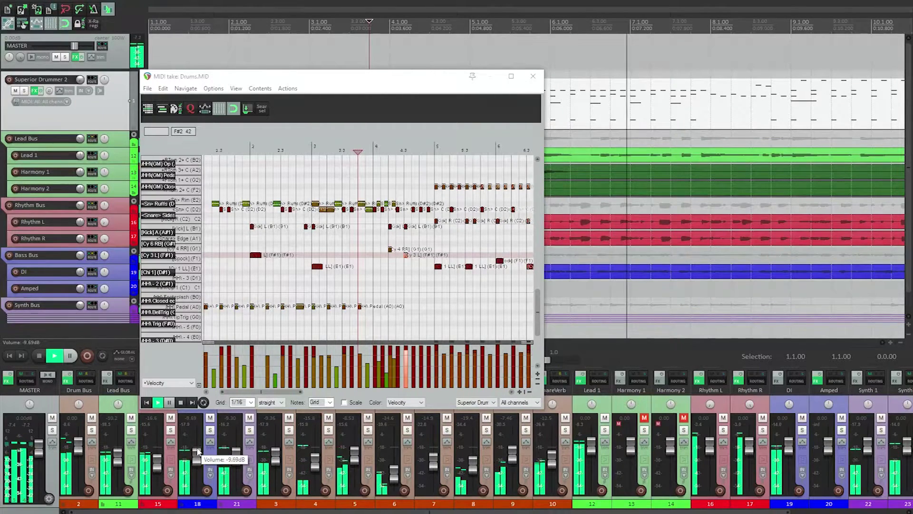
pyautogui.press('space')
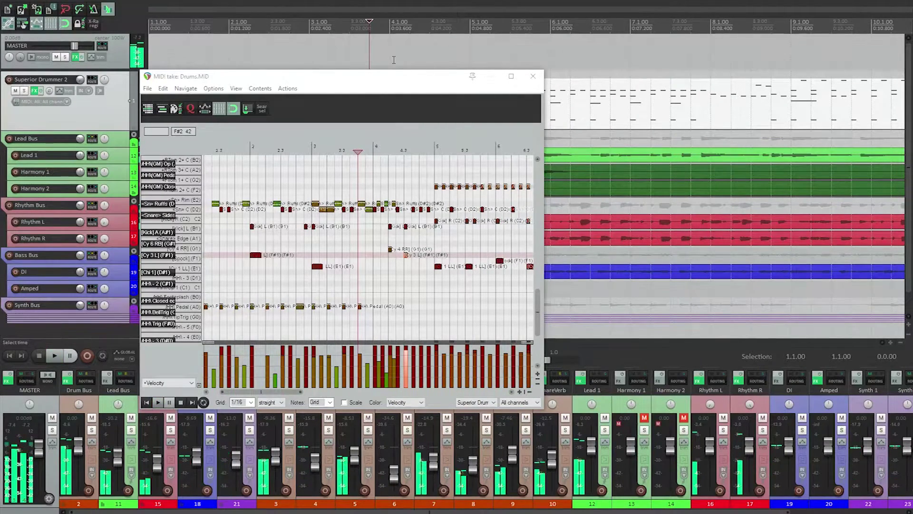
pyautogui.press('space')
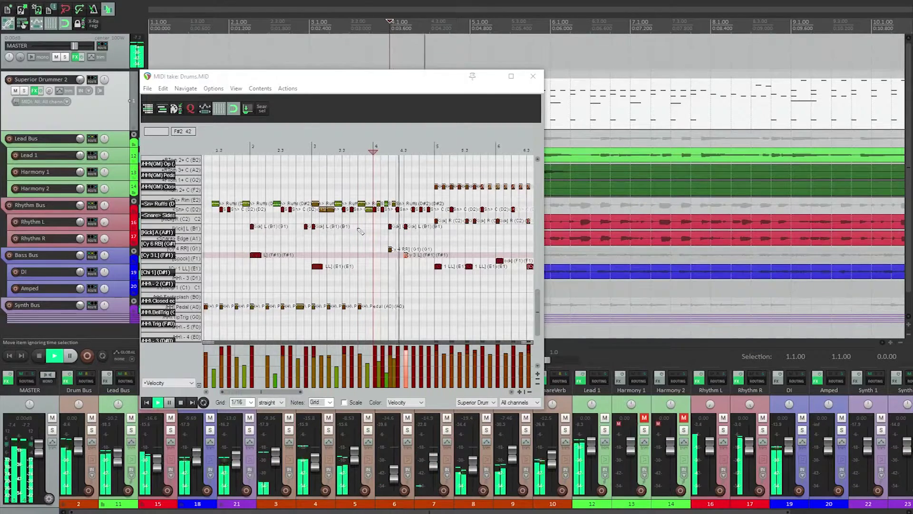
# Step: Shape rising velocities on the last three snare (D2) hits of bar 4 and add a softer Snare Ruffs note at 4.3.25
pyautogui.click(408, 151)
pyautogui.scroll(3, 409, 164)
pyautogui.moveTo(420, 199); pyautogui.dragTo(375, 226)
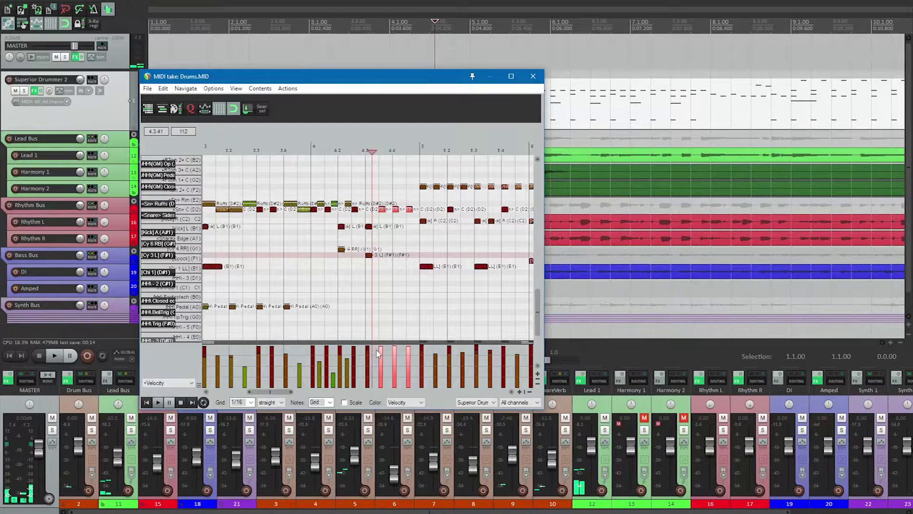
pyautogui.moveTo(377, 350); pyautogui.dragTo(414, 346)
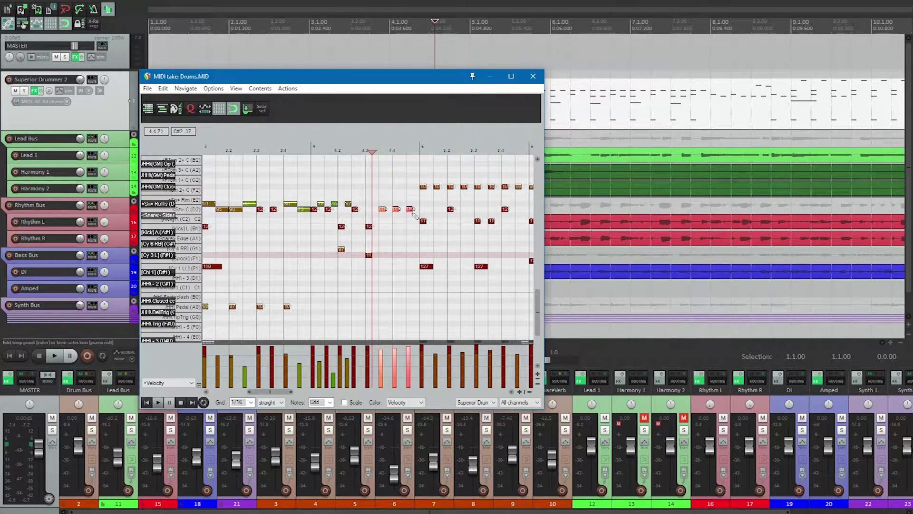
pyautogui.doubleClick(374, 203)
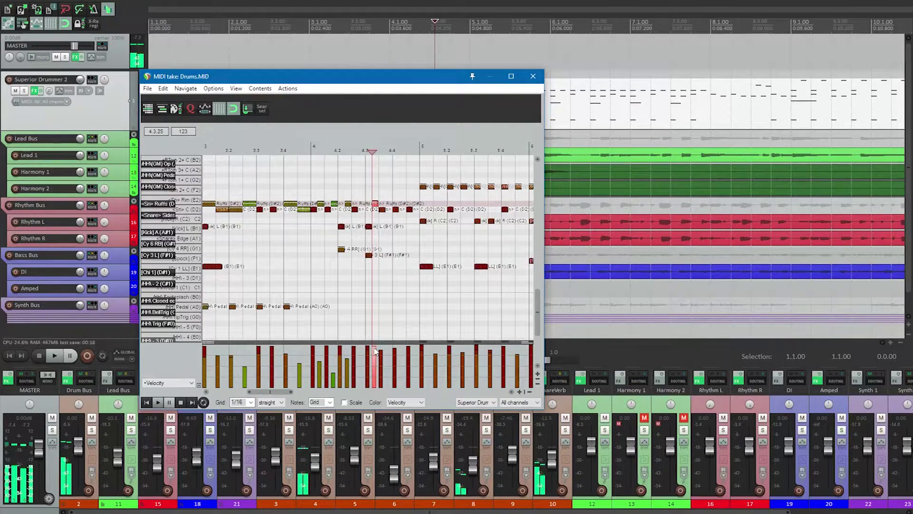
pyautogui.moveTo(375, 351); pyautogui.dragTo(374, 366)
# Step: Fill the end of bar 4 with snare (D2) hits at 4.3.75, 4.4.25 and 4.4.75, and ramp the roll's velocities upward
pyautogui.doubleClick(389, 209)
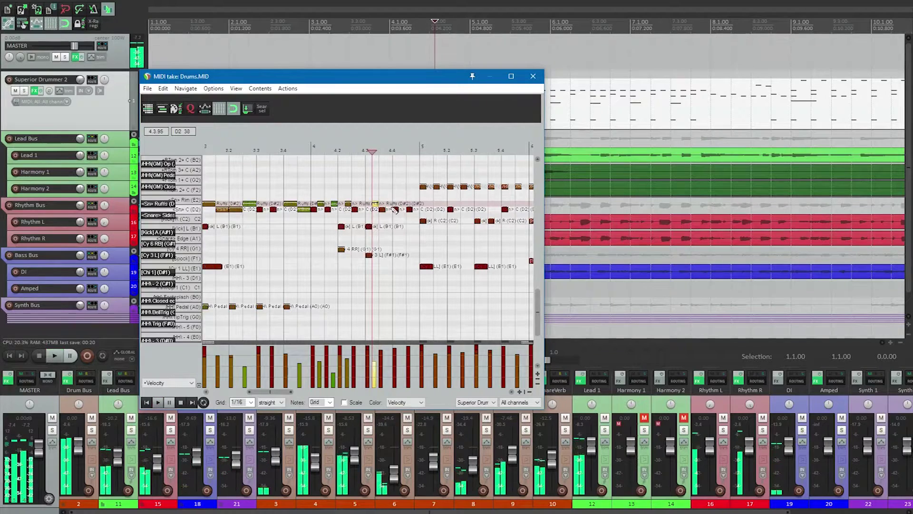
pyautogui.doubleClick(404, 209)
pyautogui.doubleClick(416, 209)
pyautogui.moveTo(421, 218); pyautogui.dragTo(382, 209)
pyautogui.moveTo(380, 359); pyautogui.dragTo(382, 357)
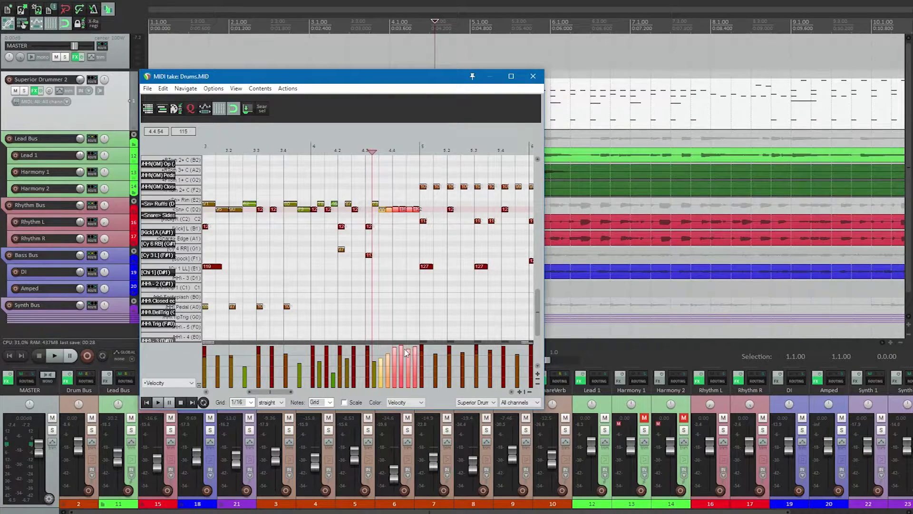
pyautogui.press('space')
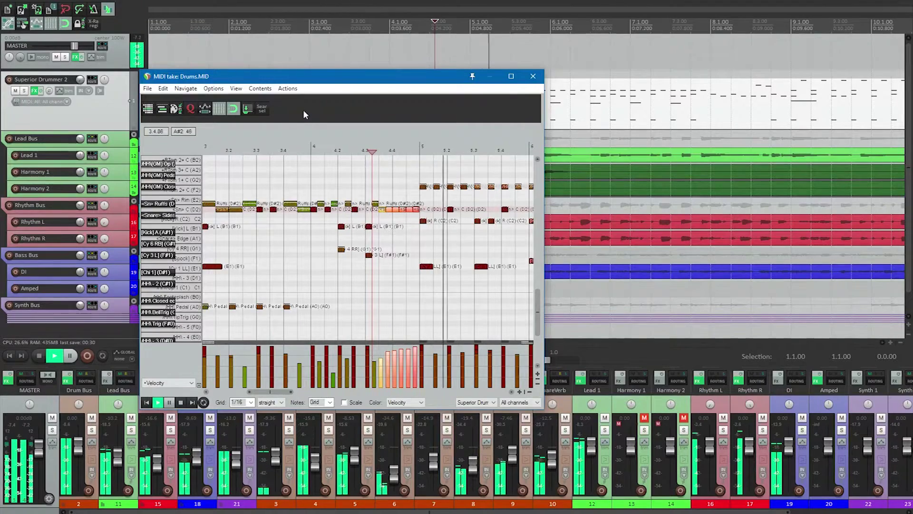
pyautogui.scroll(-5, 303, 143)
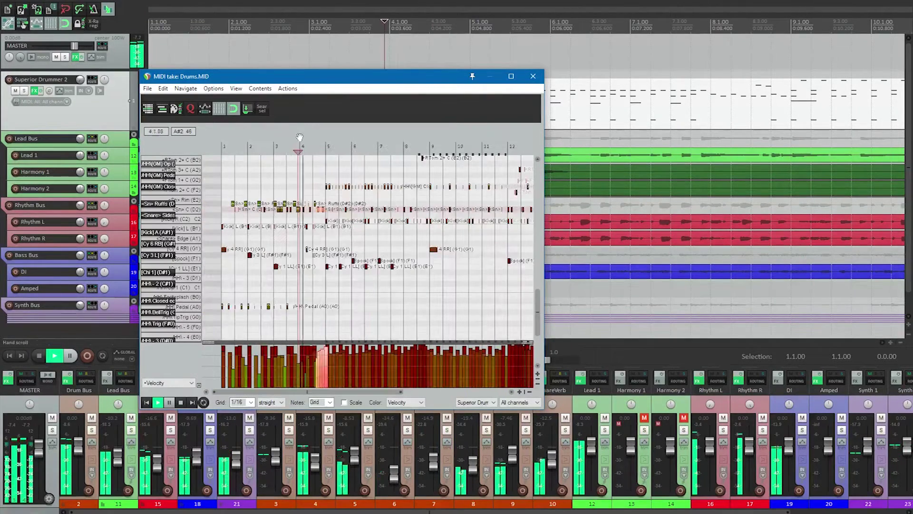
pyautogui.press('space')
# Step: Move all closed hi-hat notes from the F#2 row to the HH Closed edge (A#0) row and audition from 4.4.25
pyautogui.scroll(-4, 413, 185)
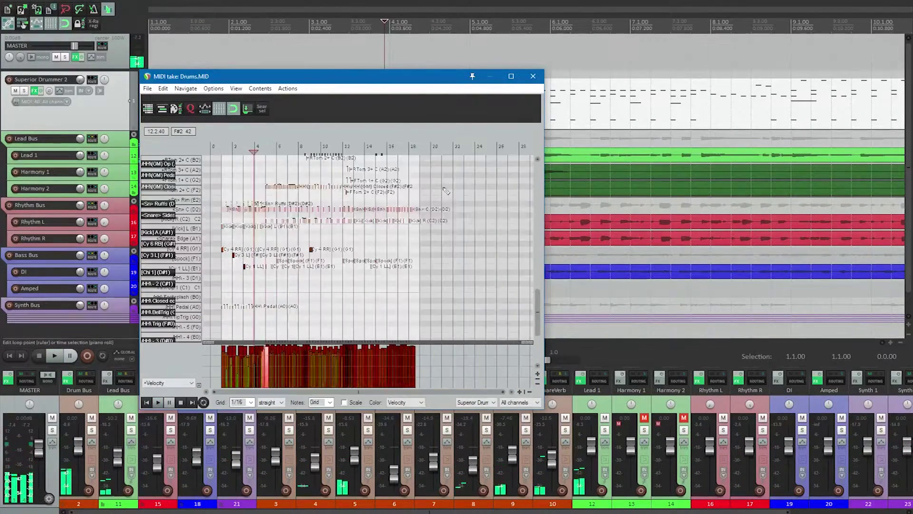
pyautogui.moveTo(382, 192); pyautogui.dragTo(256, 182)
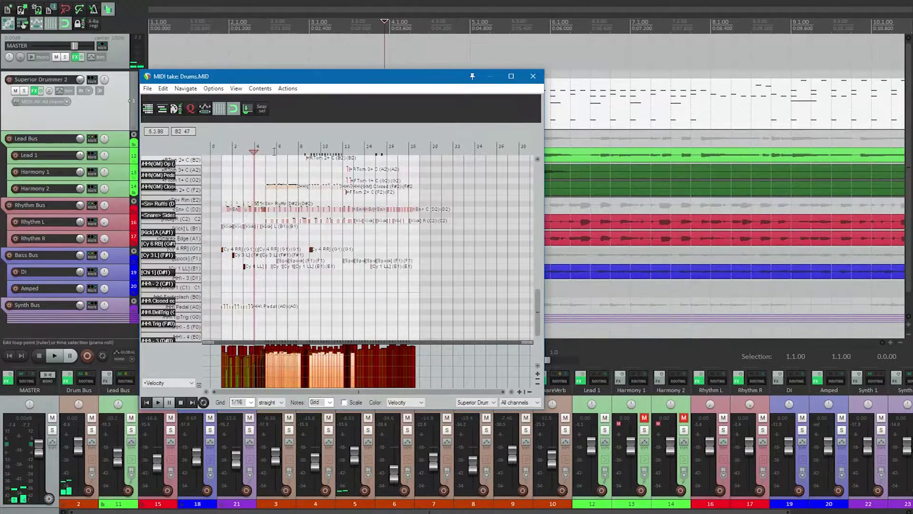
pyautogui.scroll(8, 269, 149)
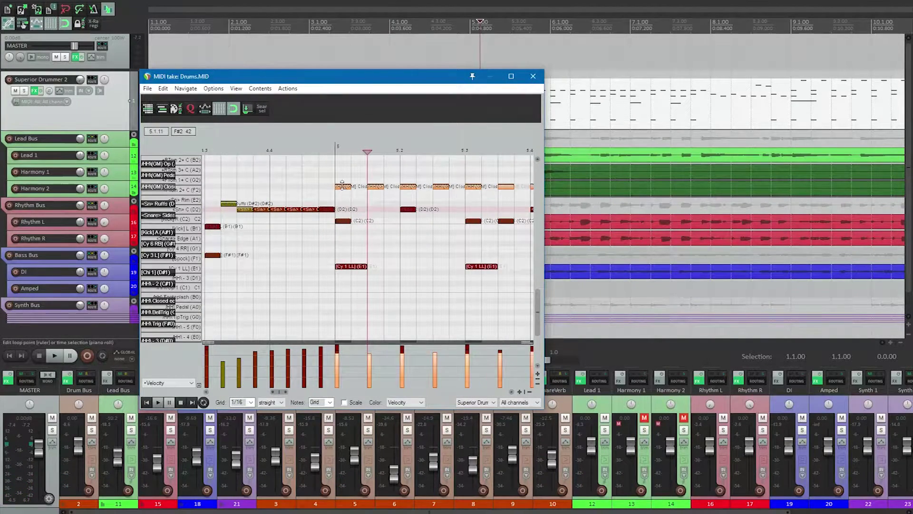
pyautogui.moveTo(343, 185); pyautogui.dragTo(340, 303)
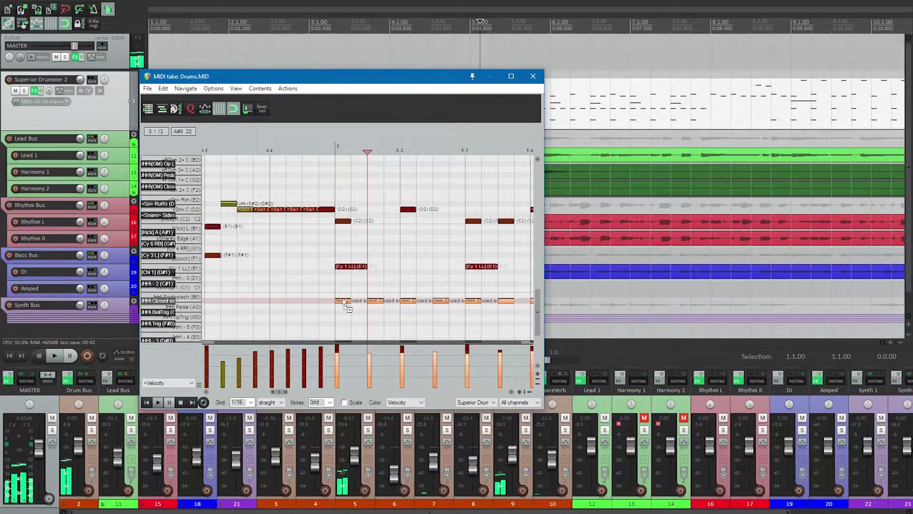
pyautogui.click(286, 152)
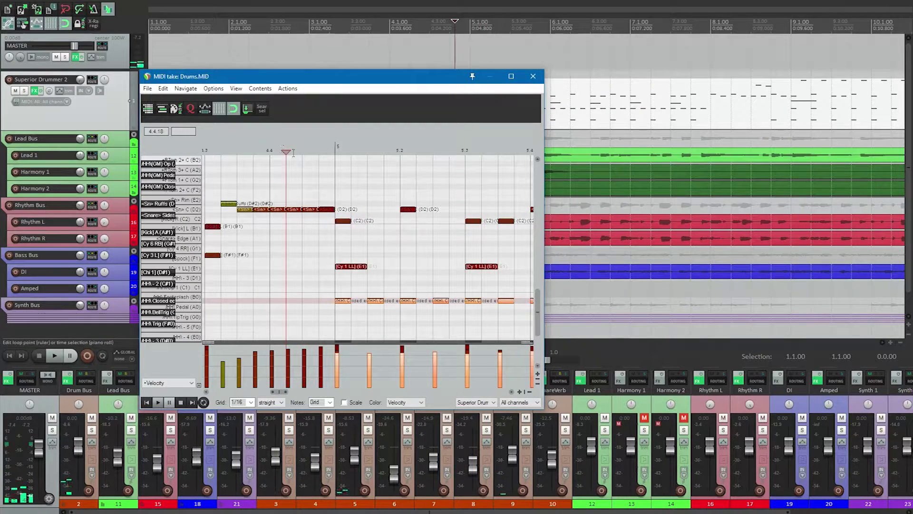
pyautogui.press('space')
pyautogui.press('space')
# Step: Delete the two closed hi-hat (A#0) notes on the first beat of bar 5 and select the Cy 1 LL crash there
pyautogui.moveTo(337, 284); pyautogui.dragTo(381, 323)
pyautogui.press('Delete')
pyautogui.click(341, 268)
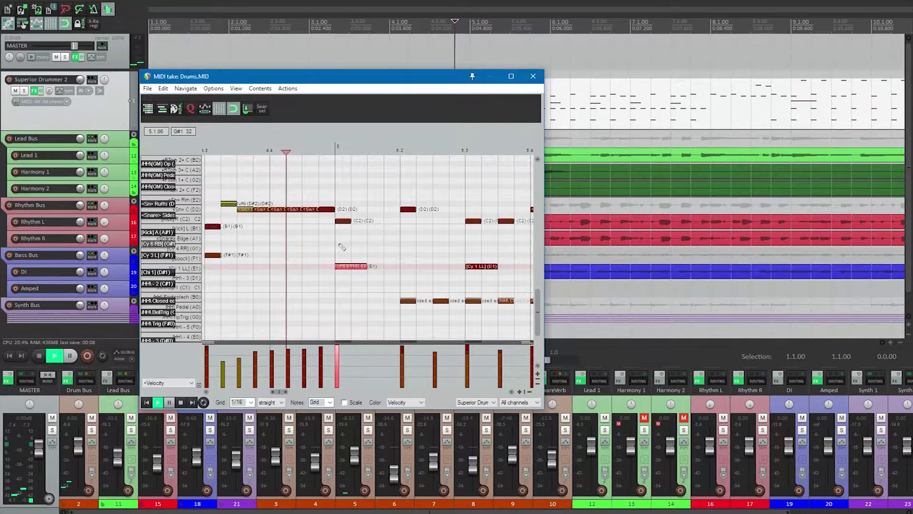
# Step: Move the closed hi-hat note at 5.2.50 to the HH Op 1 (C1) row and lower its velocity
pyautogui.scroll(-2, 341, 247)
pyautogui.click(442, 301)
pyautogui.moveTo(442, 299)
pyautogui.mouseDown()
pyautogui.moveTo(445, 325)
pyautogui.moveTo(443, 292)
pyautogui.mouseUp()
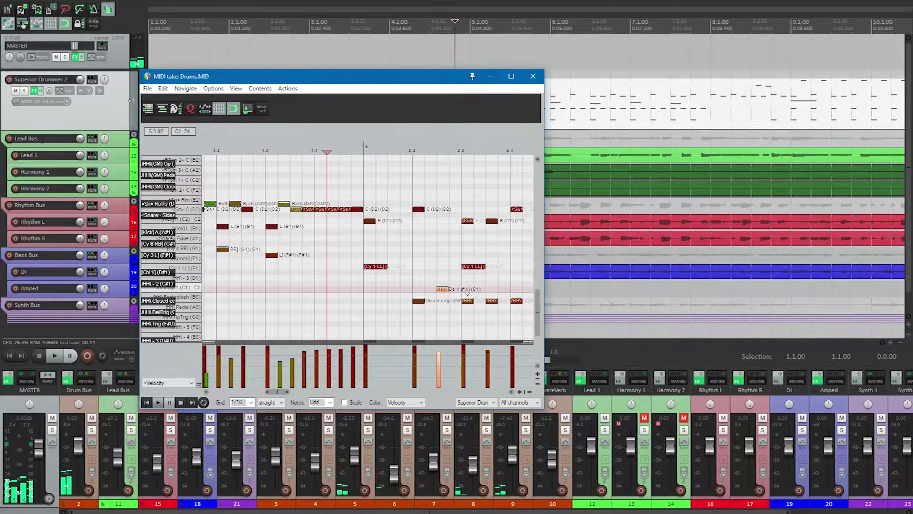
pyautogui.scroll(-2, 410, 304)
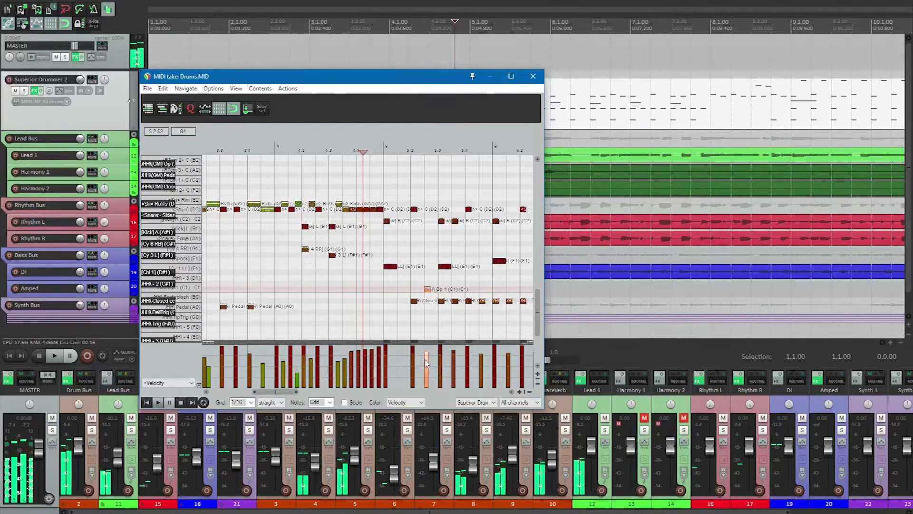
pyautogui.moveTo(426, 364); pyautogui.dragTo(428, 371)
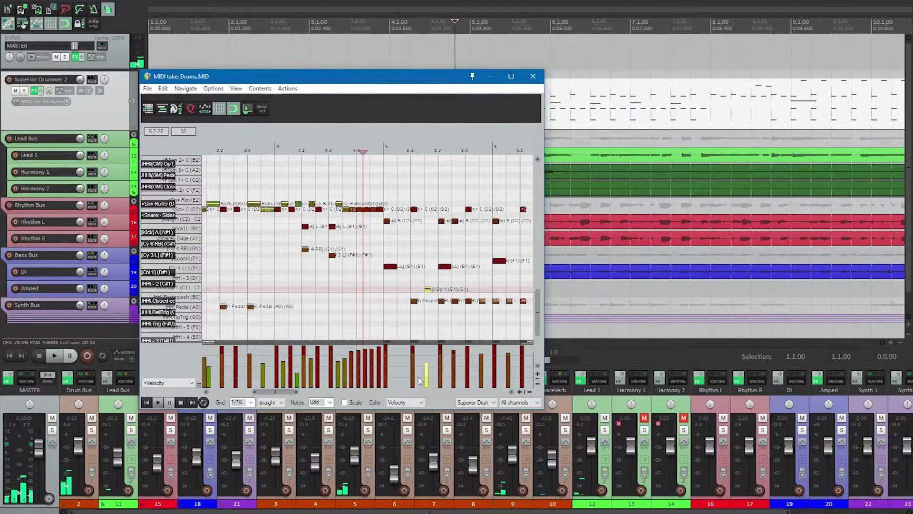
# Step: Move the closed hi-hat notes at 5.3.50 and 5.4.50 to the HH Op 1 (C1) row and audition the passage
pyautogui.moveTo(455, 301); pyautogui.dragTo(484, 290)
pyautogui.click(483, 301)
pyautogui.scroll(-3, 470, 286)
pyautogui.press('space')
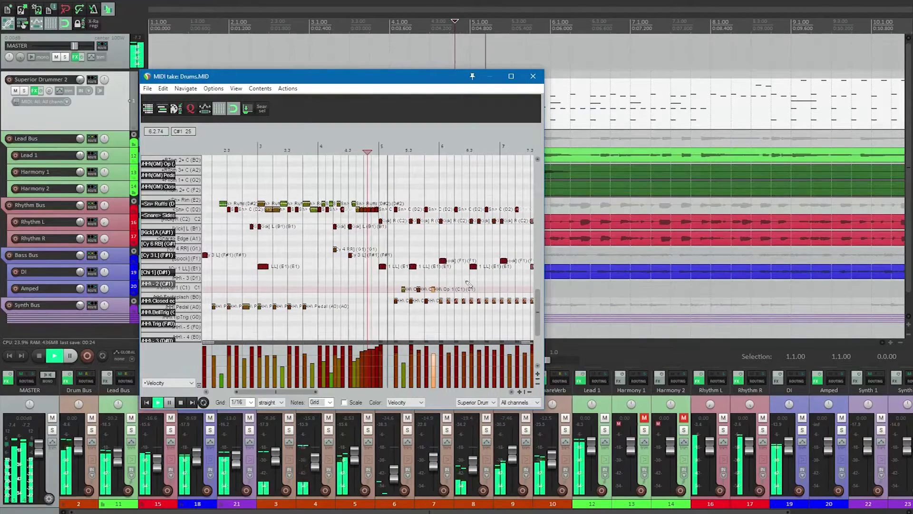
pyautogui.press('space')
# Step: Delete the hi-hat notes on beat 3 of bar 5 and on the first beat of bar 6, and audition the result
pyautogui.click(412, 266)
pyautogui.moveTo(411, 291); pyautogui.dragTo(421, 309)
pyautogui.press('Delete')
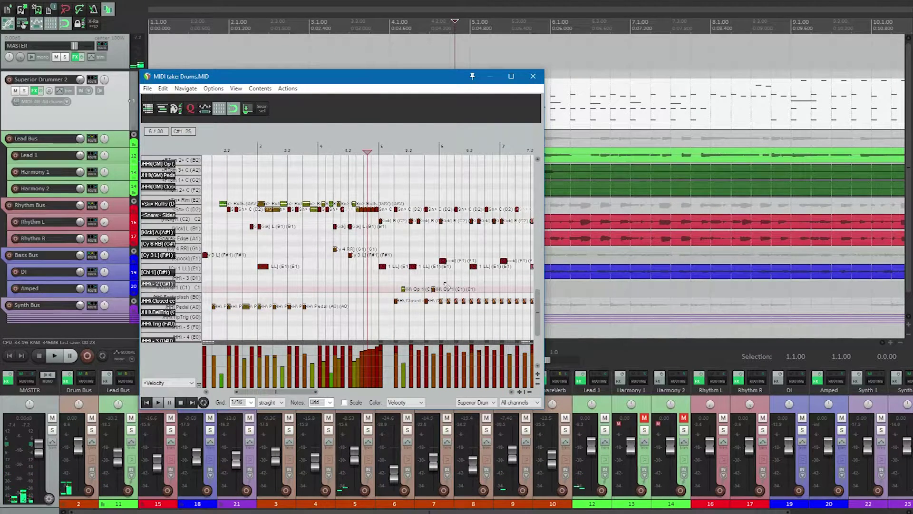
pyautogui.press('Delete')
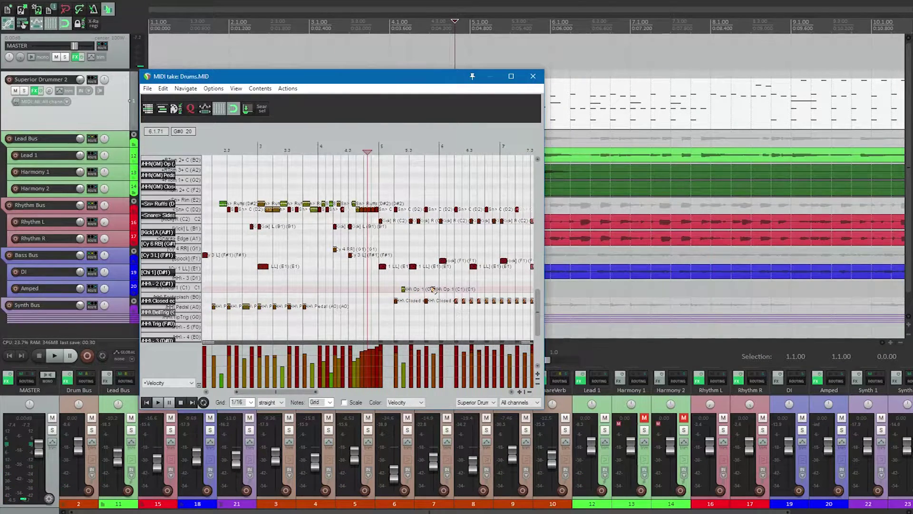
pyautogui.scroll(3, 427, 273)
pyautogui.press('space')
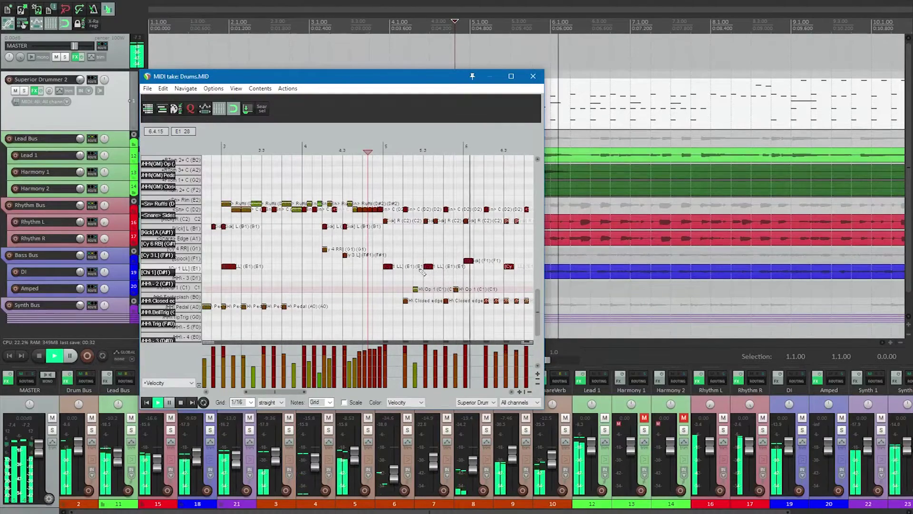
pyautogui.press('space')
# Step: Move the cymbal hits at 5.3 and 6.1 to the Cy 3 L (F#1) row and lower their velocities
pyautogui.scroll(-3, 448, 181)
pyautogui.scroll(3, 448, 181)
pyautogui.press('space')
pyautogui.moveTo(407, 261); pyautogui.dragTo(408, 259)
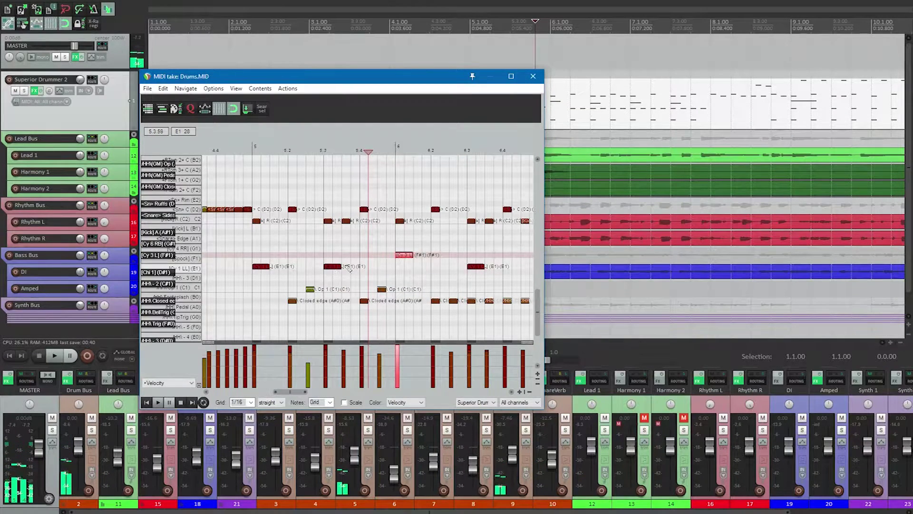
pyautogui.moveTo(337, 267); pyautogui.dragTo(339, 252)
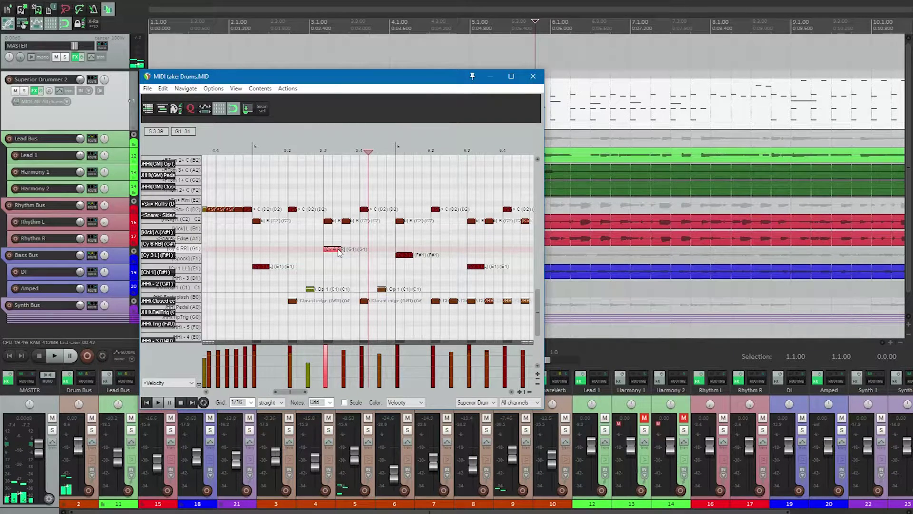
pyautogui.moveTo(340, 252); pyautogui.dragTo(340, 257)
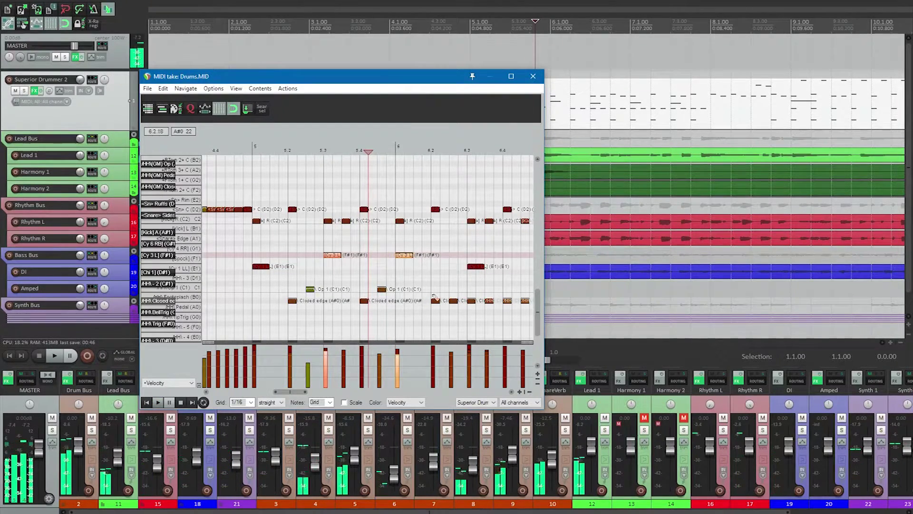
# Step: Add a HH BellTrig (G#0) note at 6.1.50, lower its velocity slightly and audition bars 5 and 6
pyautogui.click(421, 290)
pyautogui.moveTo(422, 291); pyautogui.dragTo(421, 314)
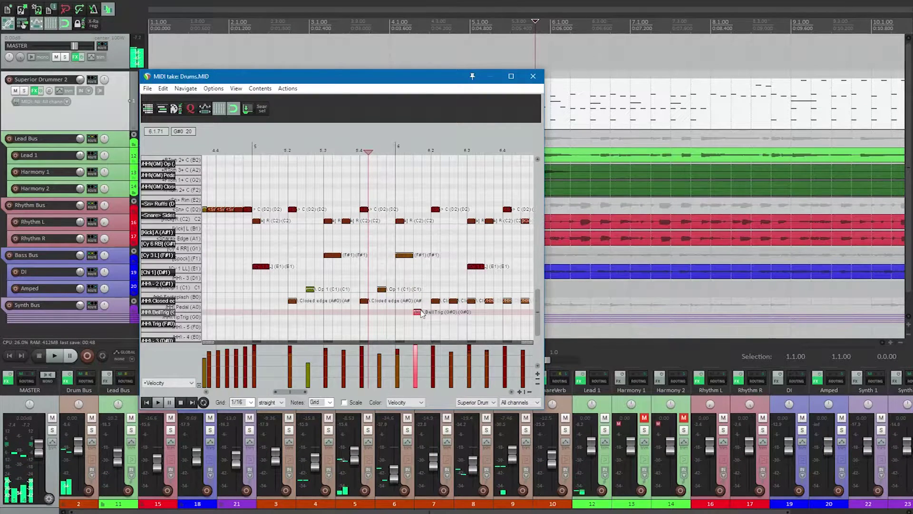
pyautogui.moveTo(422, 353); pyautogui.dragTo(419, 364)
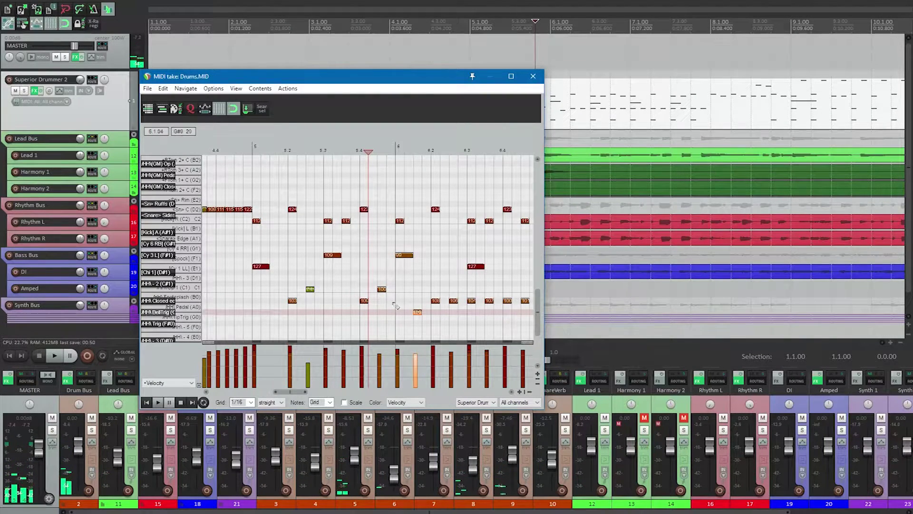
pyautogui.scroll(-3, 418, 209)
pyautogui.press('space')
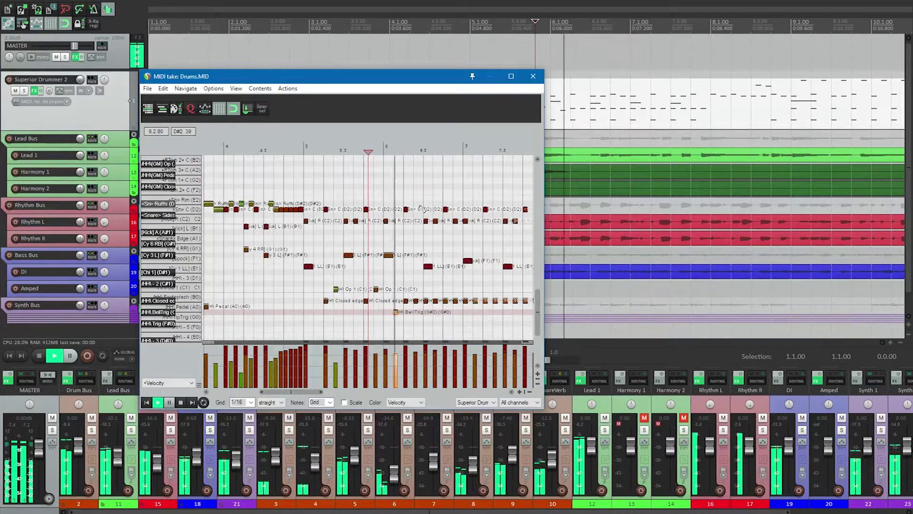
pyautogui.press('space')
# Step: Add a left kick (B1) note at 6.3.50 with slightly reduced velocity and audition from 4.4.75
pyautogui.click(435, 221)
pyautogui.moveTo(436, 226); pyautogui.dragTo(436, 227)
pyautogui.moveTo(436, 356); pyautogui.dragTo(437, 357)
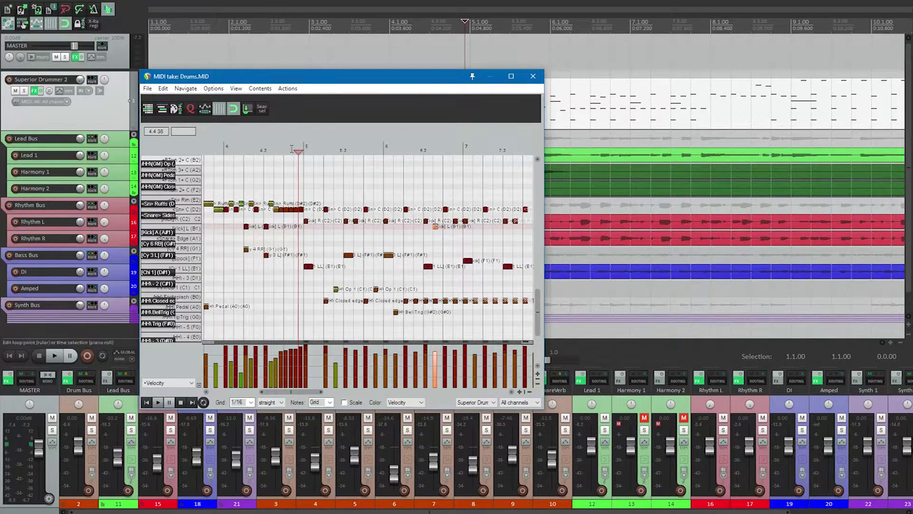
pyautogui.press('space')
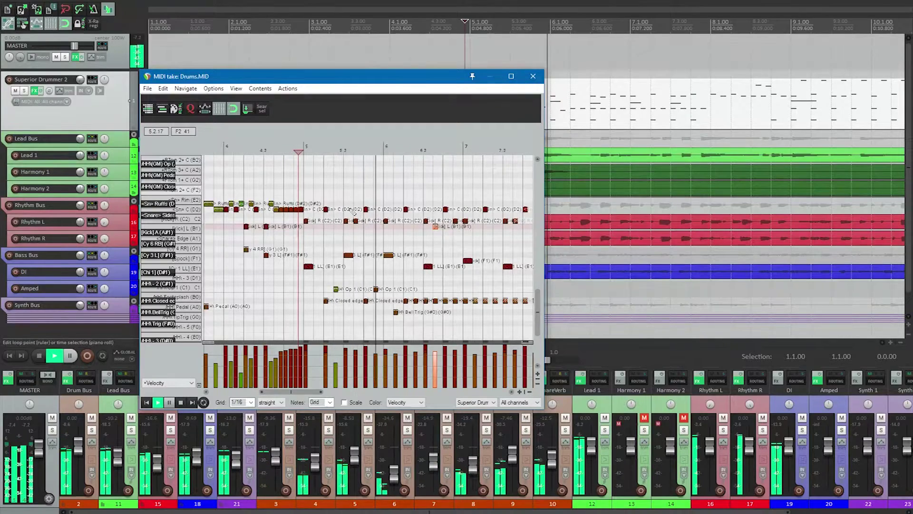
pyautogui.press('space')
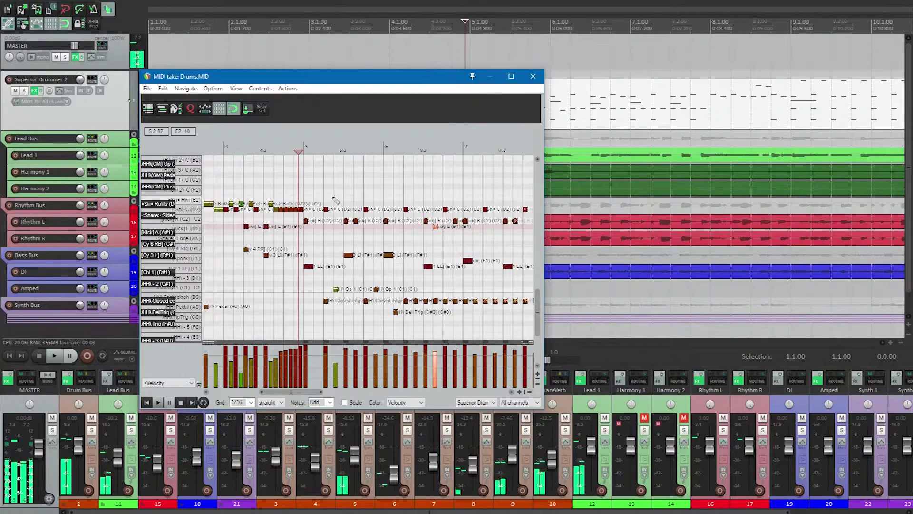
pyautogui.press('space')
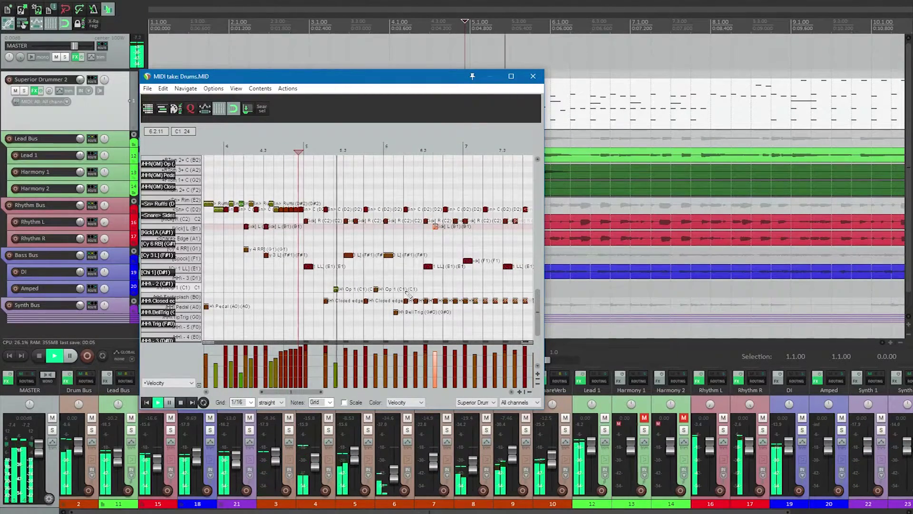
pyautogui.press('space')
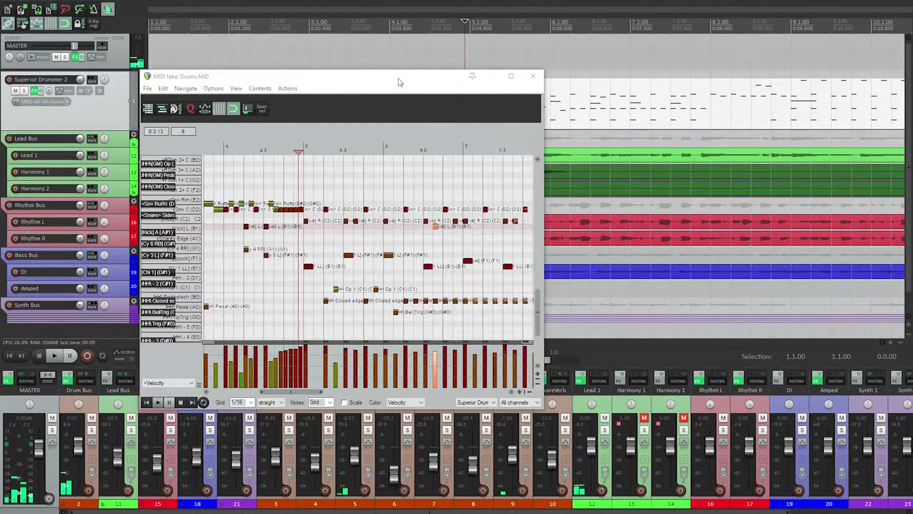
# Step: Move the MIDI editor window up clear of the transport and mixer, and play the drums from 4.4.75
pyautogui.moveTo(398, 81); pyautogui.dragTo(382, 8)
pyautogui.click(393, 405)
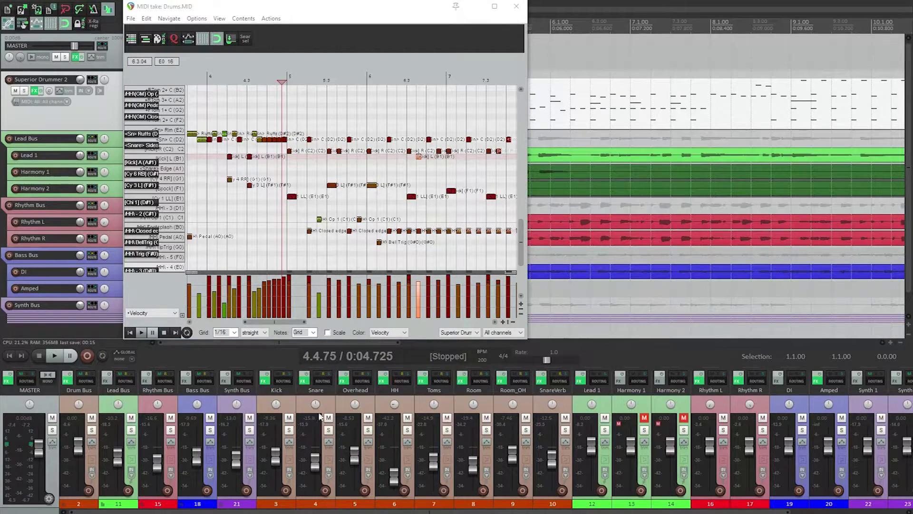
pyautogui.press('space')
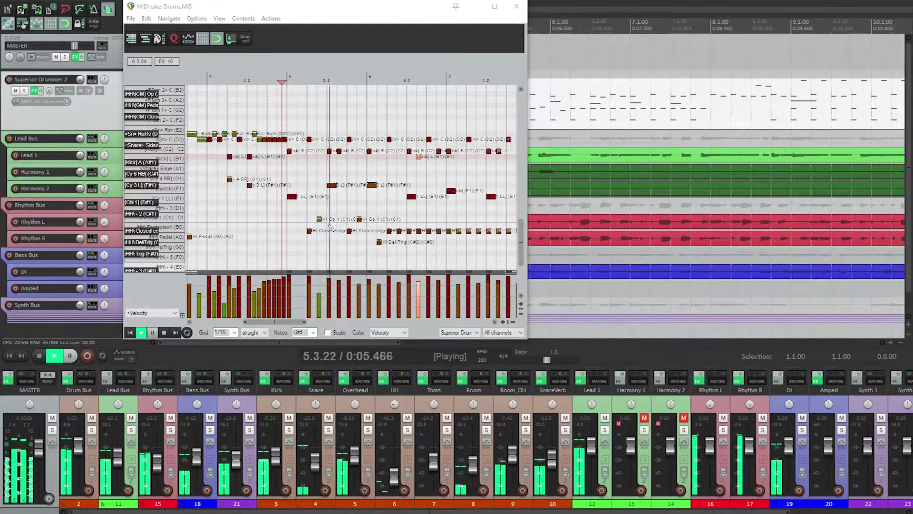
pyautogui.press('space')
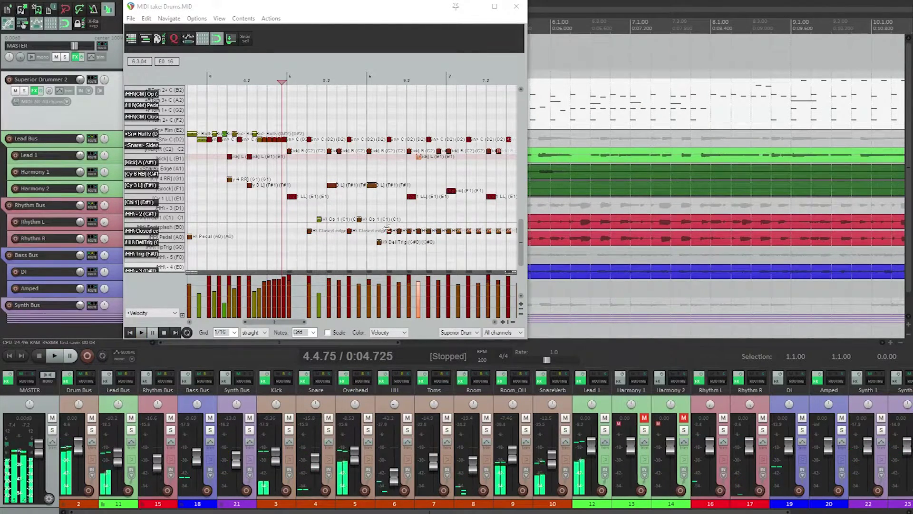
# Step: Vary the velocities of the closed hi-hat (A#0) notes from 6.2 through the end of bar 7
pyautogui.click(394, 231)
pyautogui.moveTo(394, 232)
pyautogui.mouseDown()
pyautogui.moveTo(661, 265)
pyautogui.moveTo(415, 219)
pyautogui.moveTo(407, 236)
pyautogui.mouseUp()
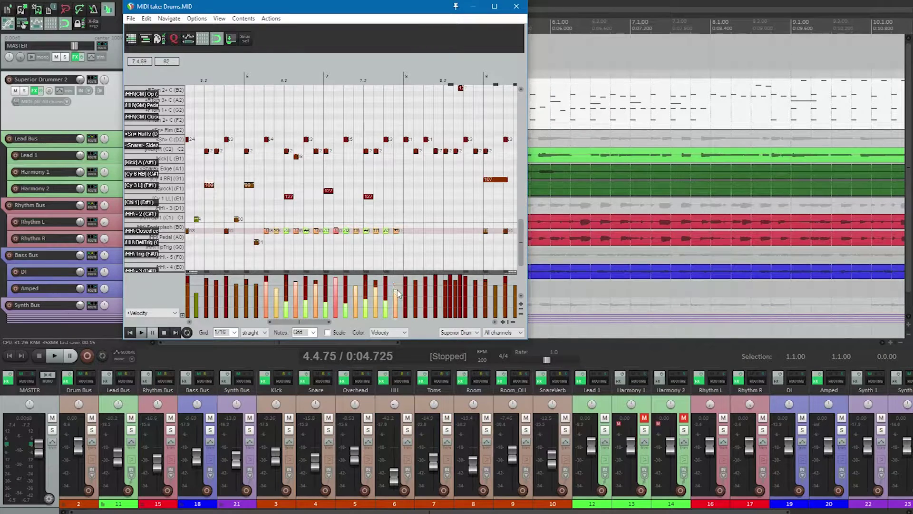
pyautogui.press('v')
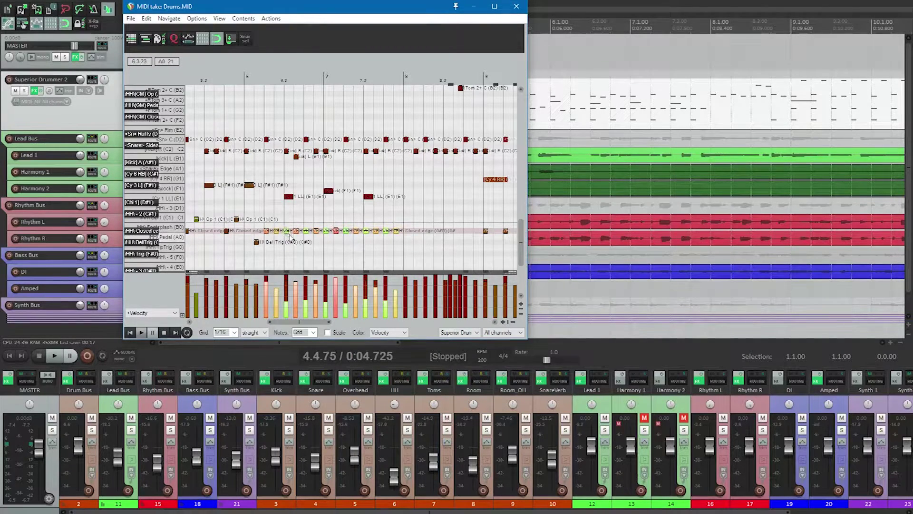
# Step: Move the closed hi-hat notes at 6.3, 6.4 and 7.1 to the HH Op 1 (C1) row and audition them
pyautogui.moveTo(288, 232); pyautogui.dragTo(327, 220)
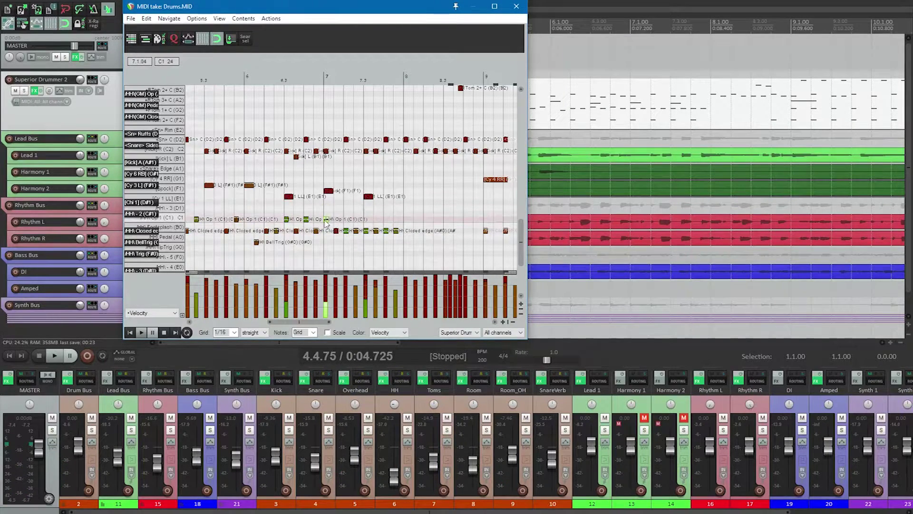
pyautogui.press('space')
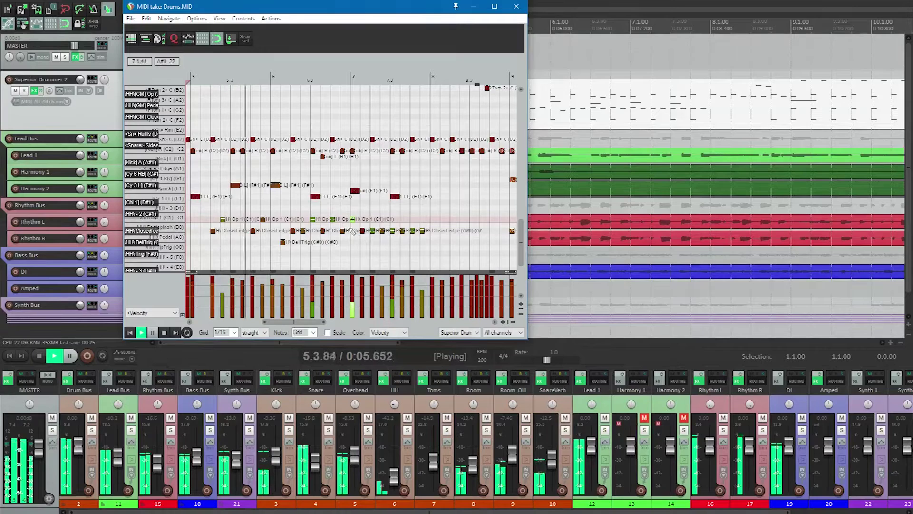
pyautogui.press('space')
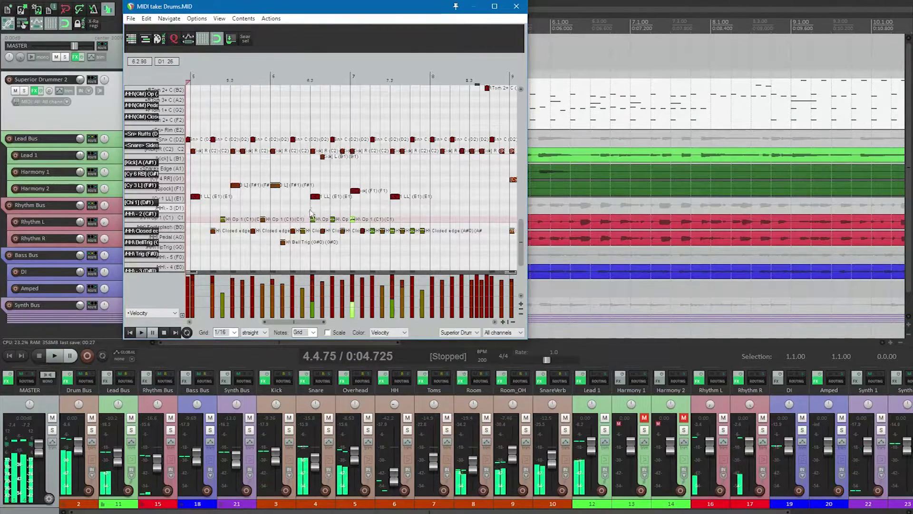
# Step: Delete the open and closed hi-hat notes on beat 3 of bar 6 and beat 1 of bar 7, and audition
pyautogui.moveTo(310, 210); pyautogui.dragTo(329, 242)
pyautogui.press('Delete')
pyautogui.moveTo(351, 213); pyautogui.dragTo(369, 246)
pyautogui.press('Delete')
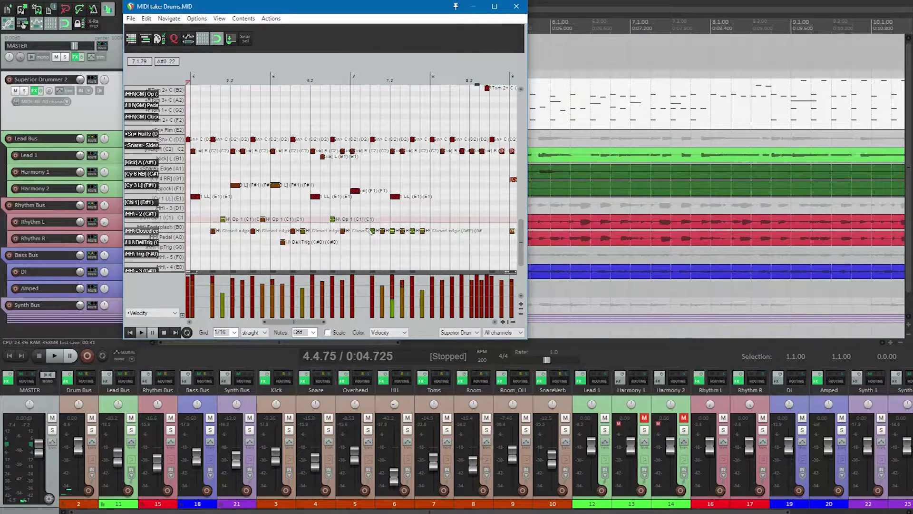
pyautogui.press('space')
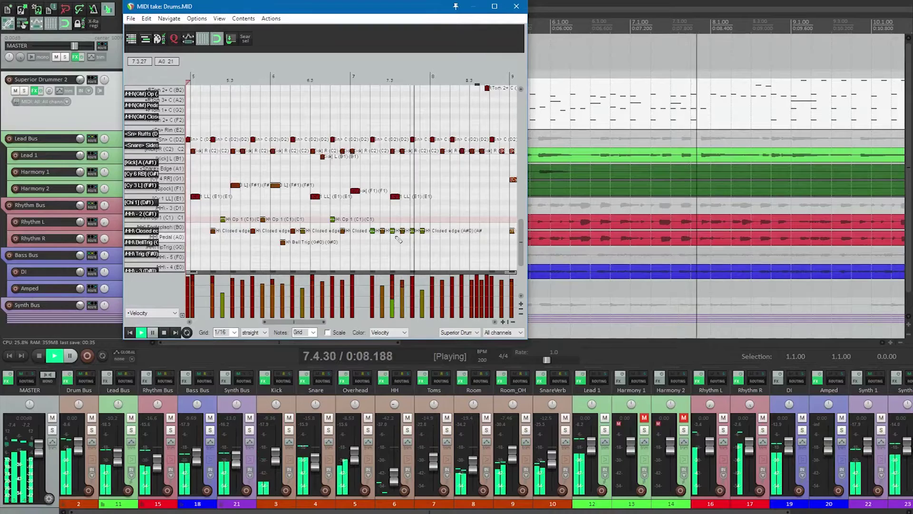
pyautogui.press('space')
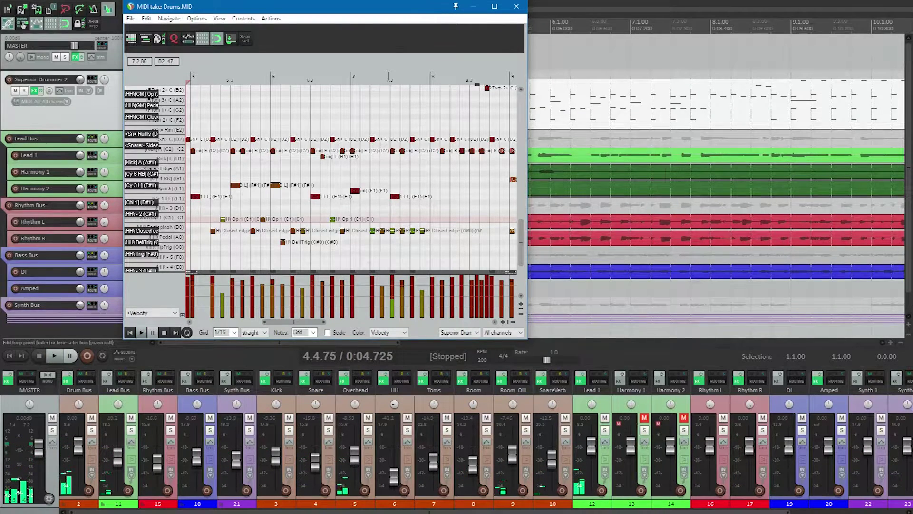
# Step: Audition from 7.2.75, add a snare Ruffs (D#2) note at 7.4.50 and lower its velocity
pyautogui.click(388, 75)
pyautogui.scroll(2, 423, 194)
pyautogui.press('space')
pyautogui.press('space')
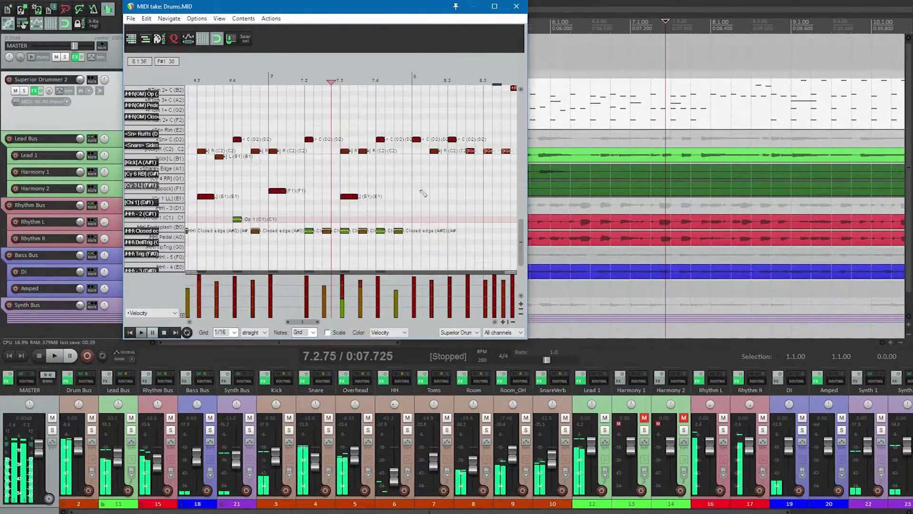
pyautogui.click(381, 139)
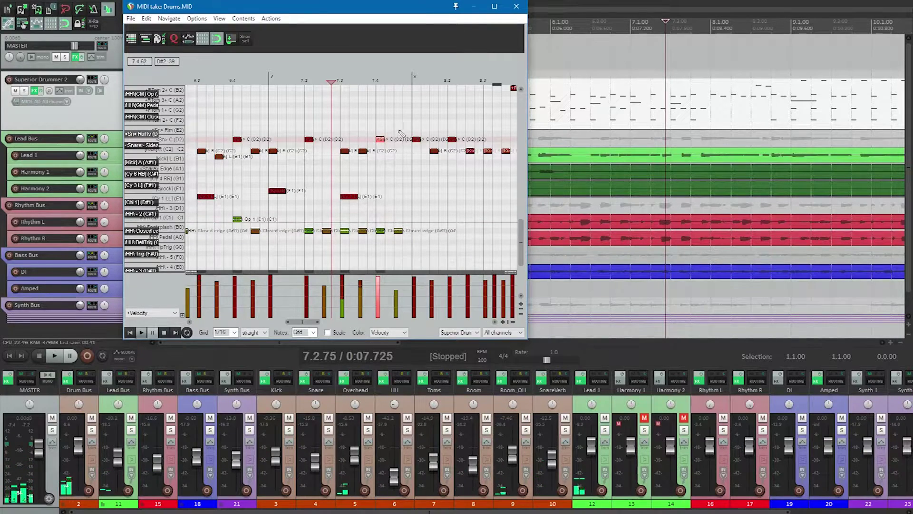
pyautogui.click(401, 134)
pyautogui.click(408, 139)
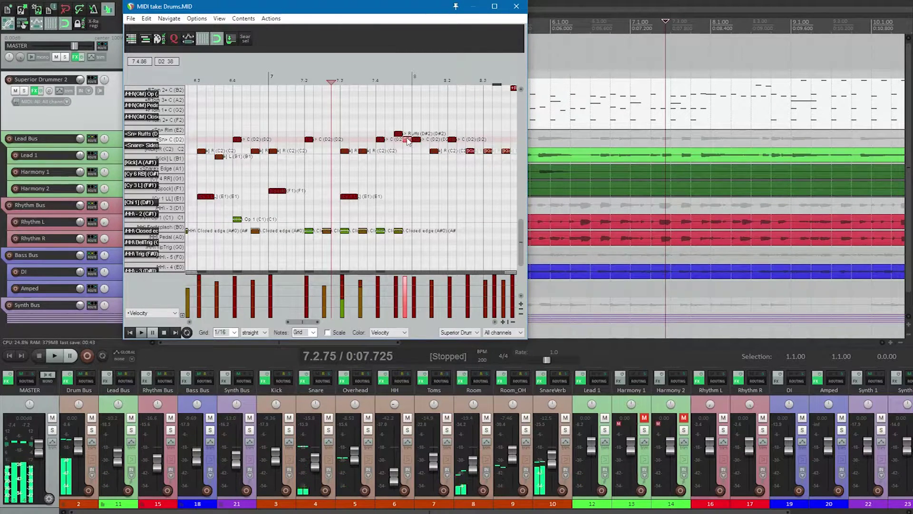
pyautogui.click(398, 134)
pyautogui.moveTo(397, 284); pyautogui.dragTo(401, 300)
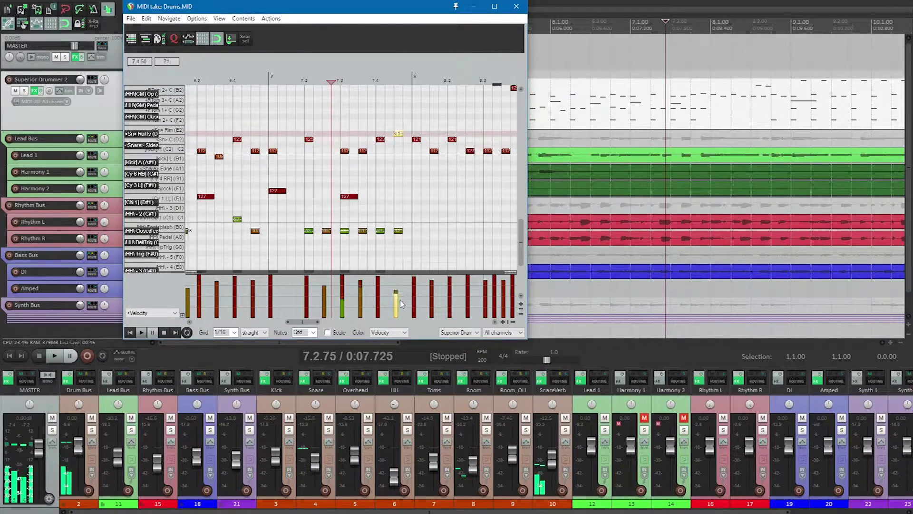
# Step: Play the drums from 5.1.00 to check the edited groove through bar 7
pyautogui.scroll(-4, 383, 271)
pyautogui.click(203, 77)
pyautogui.press('space')
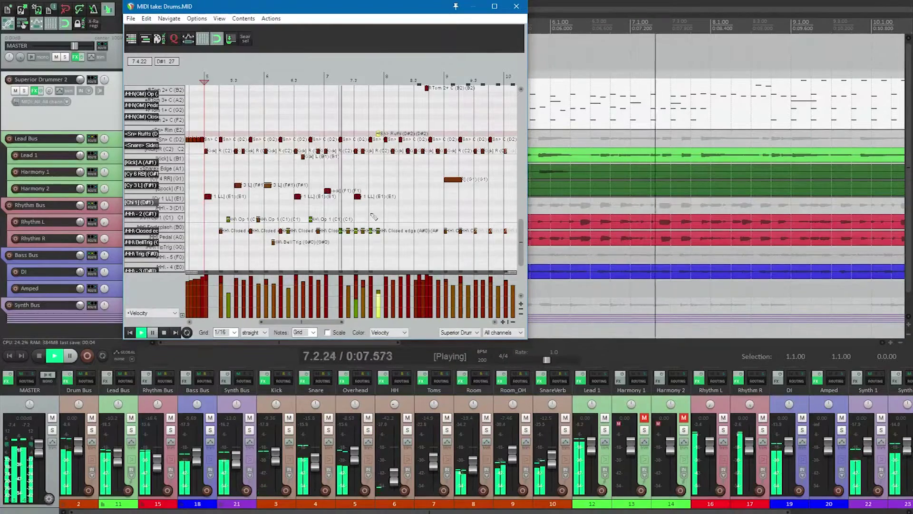
pyautogui.press('space')
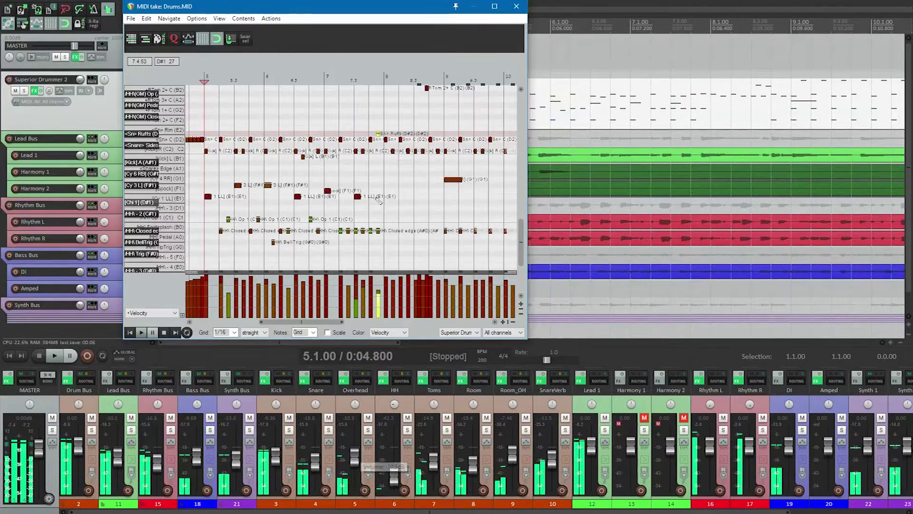
# Step: Audition from 7.3.75, then add a snare (D2) ghost note at 7.4.75 and lower its velocity
pyautogui.click(365, 78)
pyautogui.scroll(2, 376, 100)
pyautogui.press('space')
pyautogui.press('space')
pyautogui.press('space')
pyautogui.press('space')
pyautogui.click(382, 139)
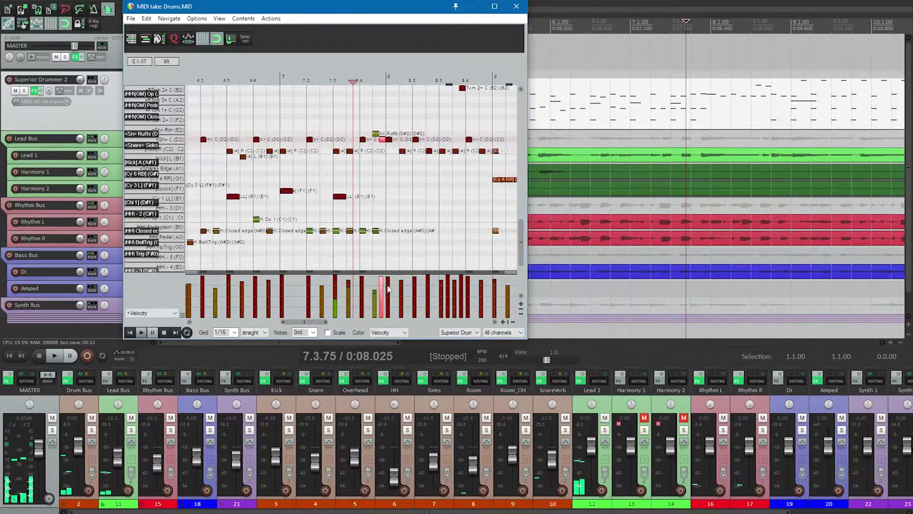
pyautogui.moveTo(382, 284); pyautogui.dragTo(382, 296)
# Step: Add a Cy 3 L (F#1) crash at 8.1 and a Spock (F1) cymbal hit at 8.2
pyautogui.click(389, 185)
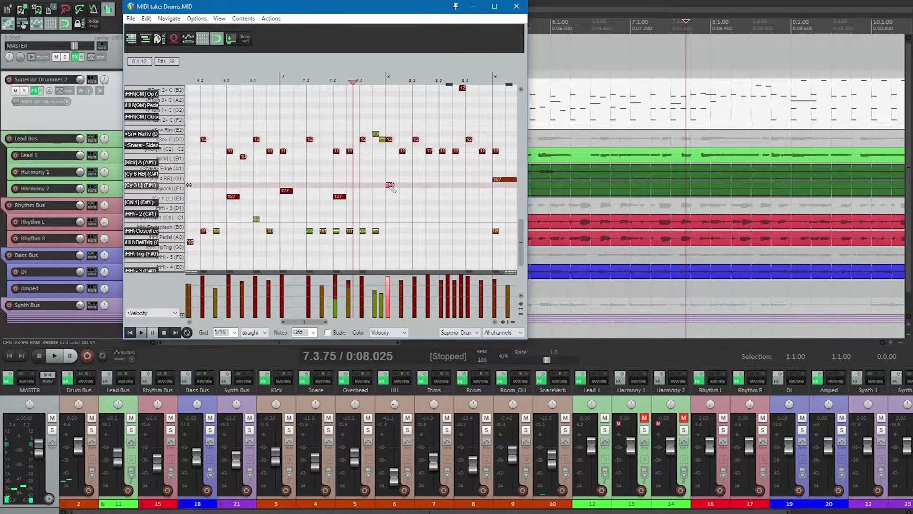
pyautogui.click(416, 190)
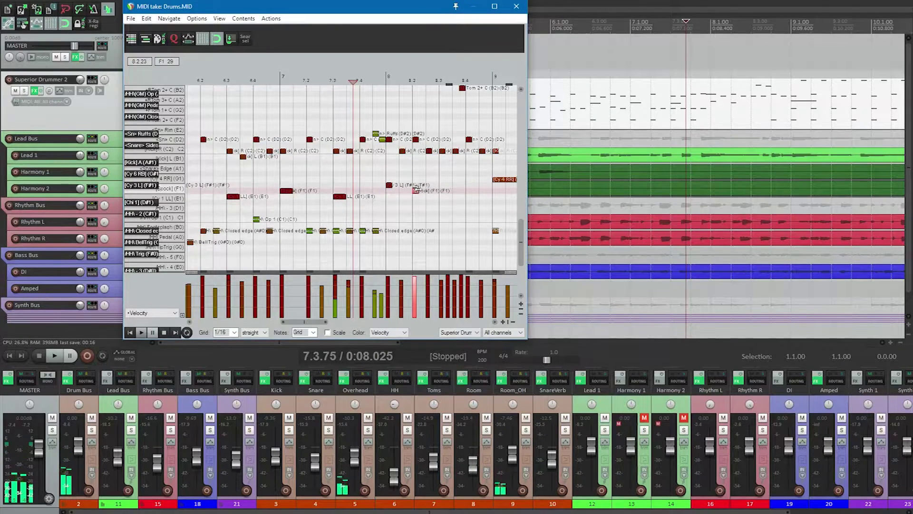
# Step: Move the cymbal hit at 8.2 to Cy 3 L (F#1) and audition the passage from 7.3.75
pyautogui.moveTo(416, 192); pyautogui.dragTo(414, 186)
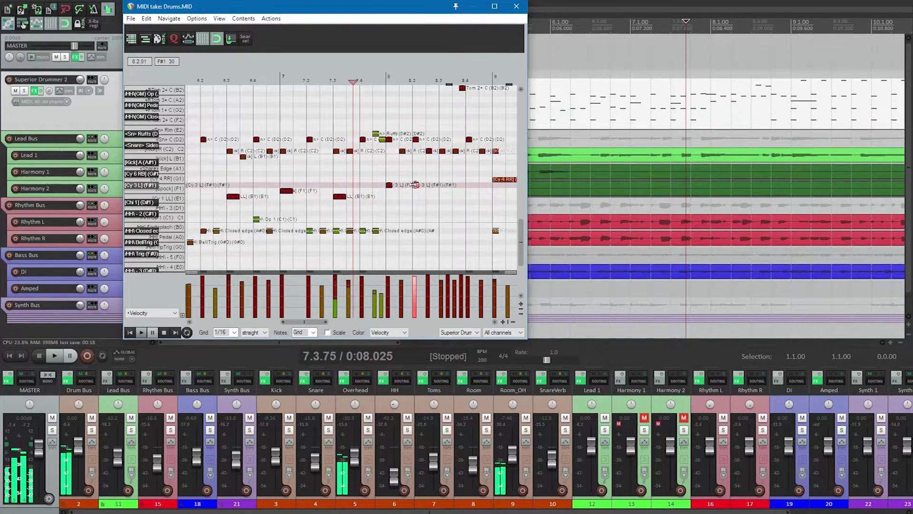
pyautogui.press('space')
pyautogui.press('space')
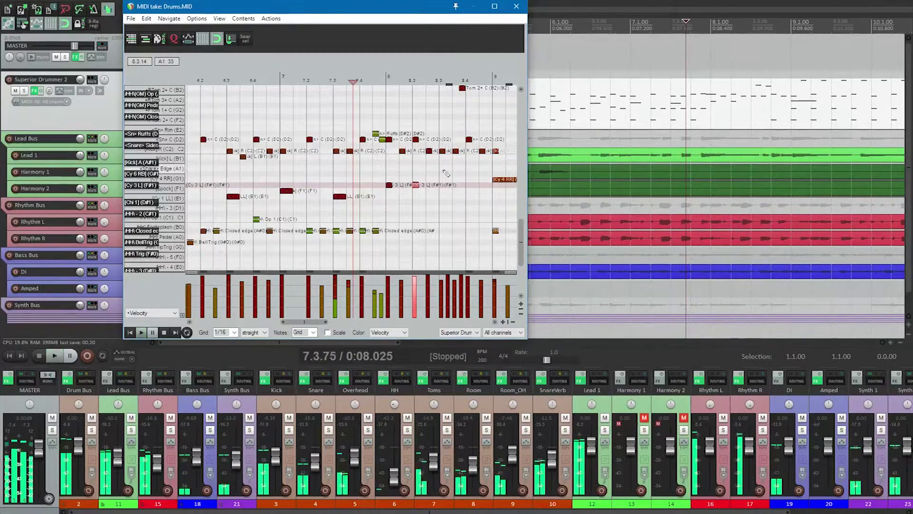
pyautogui.scroll(2, 160, 161)
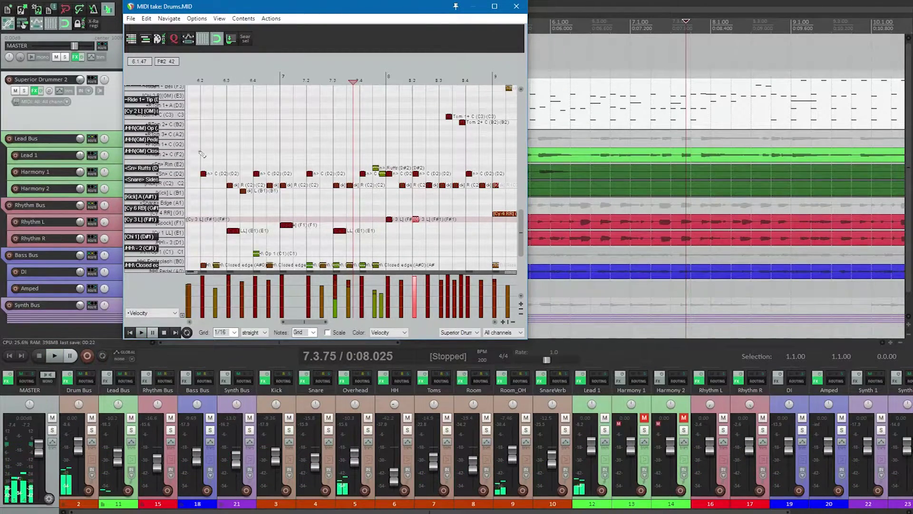
pyautogui.scroll(-2, 438, 157)
pyautogui.scroll(2, 157, 140)
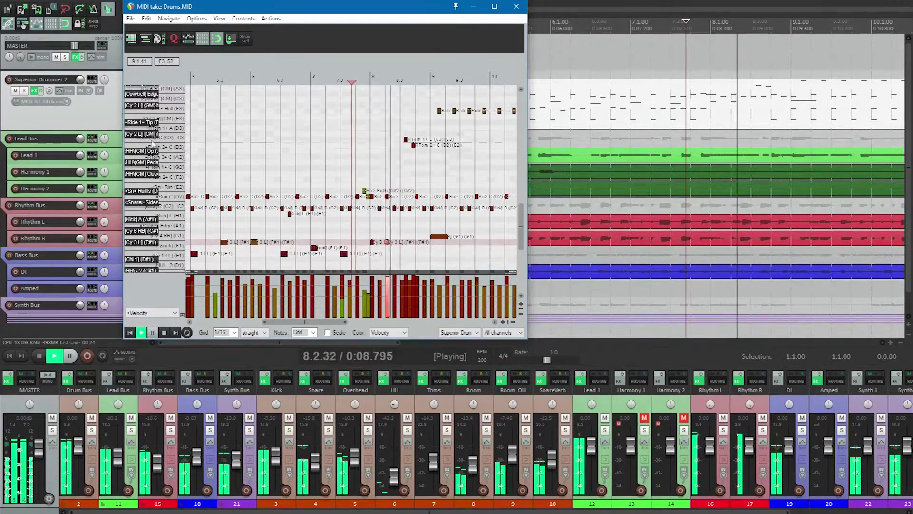
pyautogui.scroll(-4, 153, 143)
pyautogui.press('space')
# Step: Audition from 8.3.00, then make beat 8.4 a run of four 1/16 snare (D2) notes, replacing the kick at 8.4.50
pyautogui.click(401, 80)
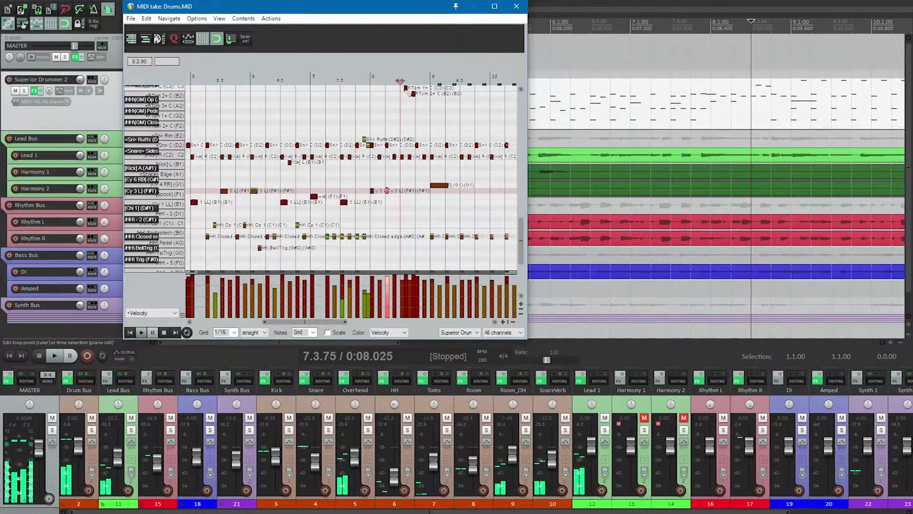
pyautogui.scroll(2, 407, 98)
pyautogui.press('space')
pyautogui.press('space')
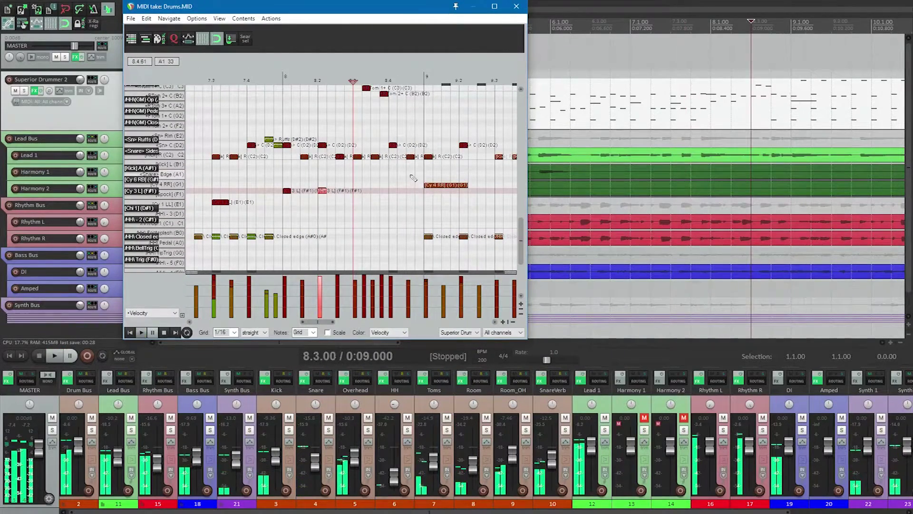
pyautogui.doubleClick(403, 145)
pyautogui.doubleClick(410, 145)
pyautogui.doubleClick(419, 146)
pyautogui.doubleClick(411, 156)
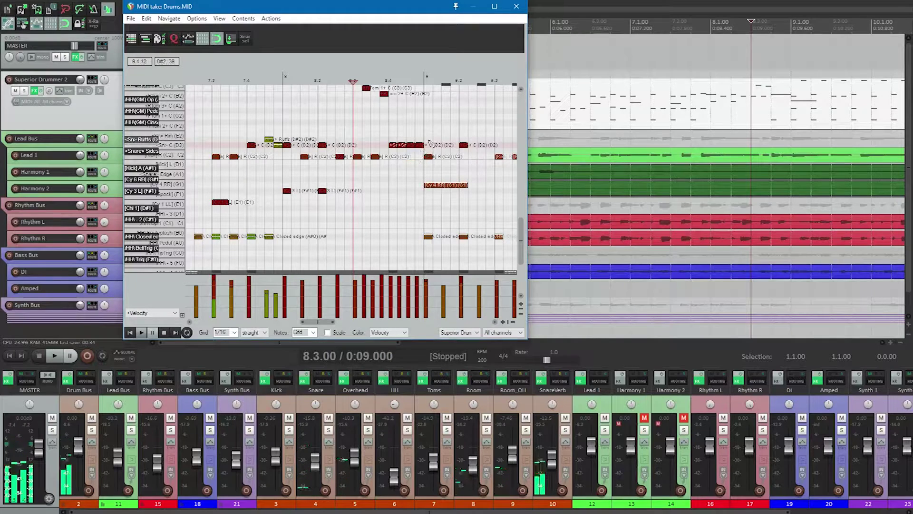
# Step: Lower the velocities of the four snare notes in beat 8.4 by slightly varying amounts and audition from 8.3.00
pyautogui.moveTo(389, 149); pyautogui.dragTo(390, 156)
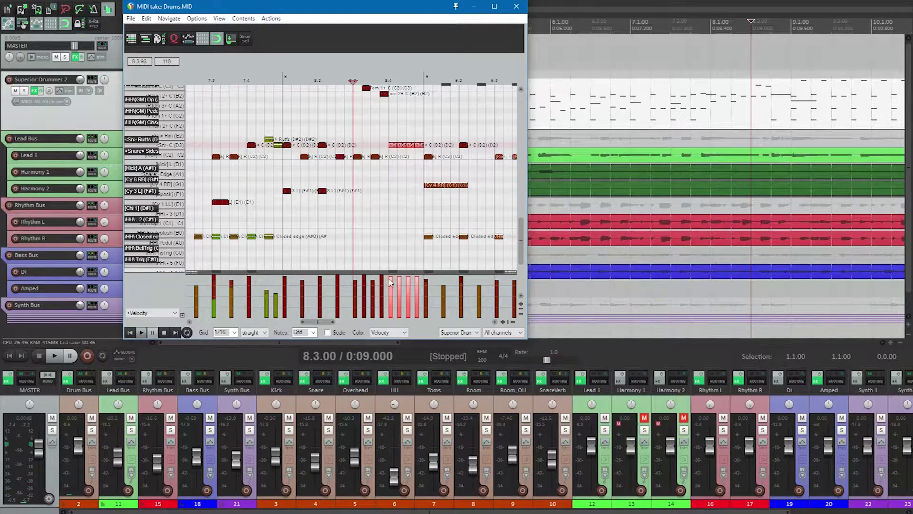
pyautogui.moveTo(389, 282); pyautogui.dragTo(408, 283)
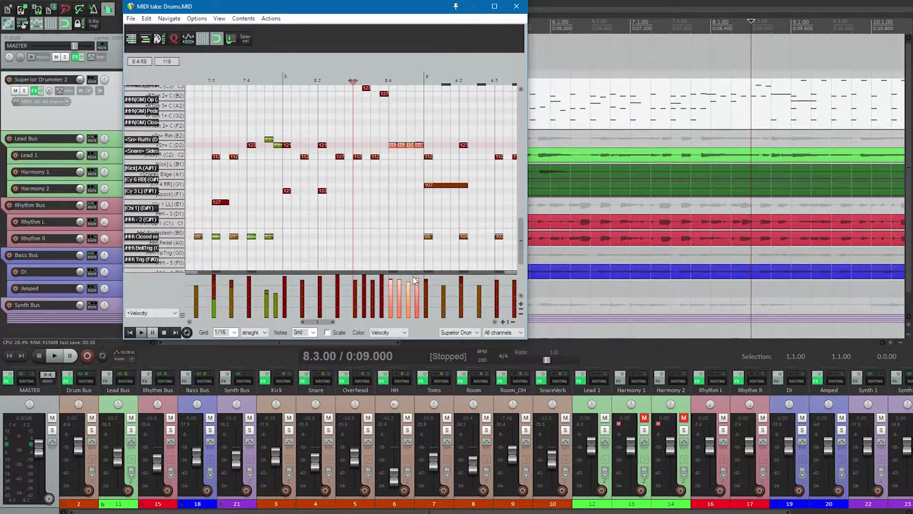
pyautogui.press('space')
pyautogui.press('space')
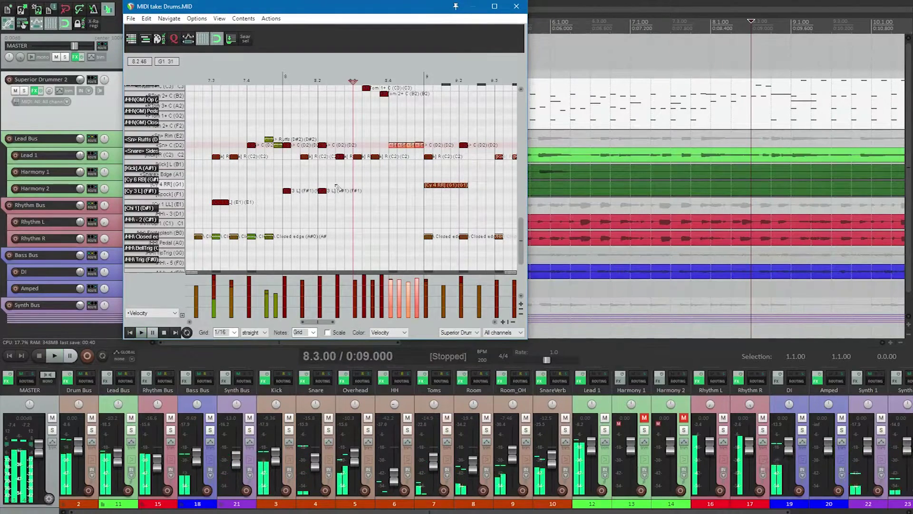
# Step: Delete the closed-edge hi-hat (A#0) notes from bar 9 into bar 12 and audition from 8.3.00
pyautogui.scroll(-3, 447, 223)
pyautogui.moveTo(447, 223); pyautogui.dragTo(303, 154)
pyautogui.moveTo(264, 158); pyautogui.dragTo(424, 190)
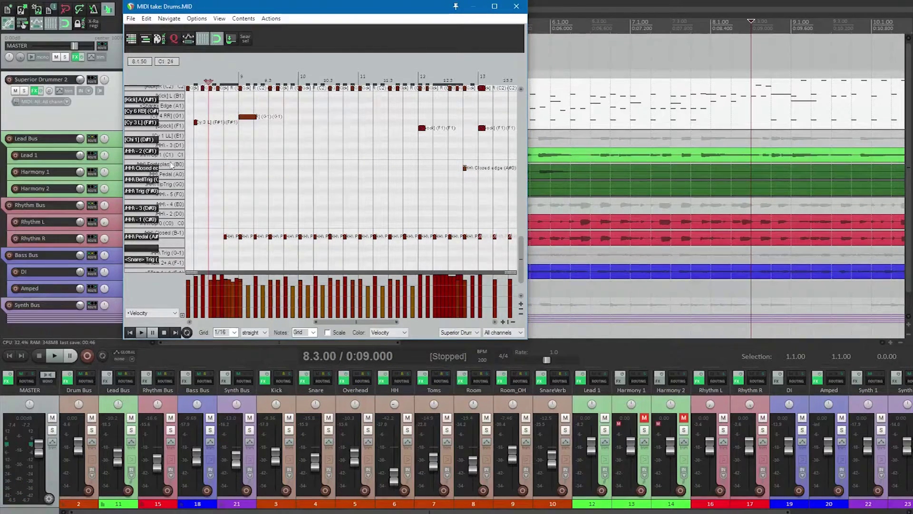
pyautogui.scroll(3, 278, 178)
pyautogui.scroll(-2, 278, 178)
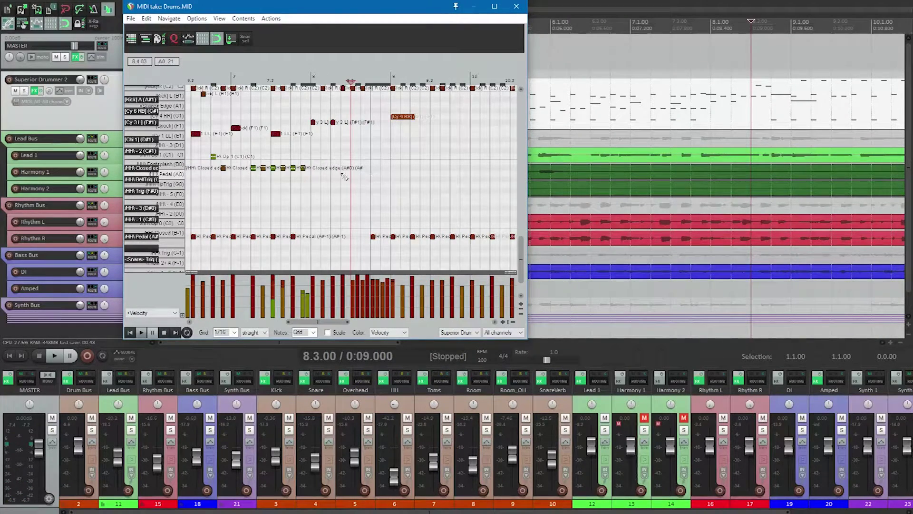
pyautogui.press('space')
pyautogui.scroll(2, 357, 174)
pyautogui.press('space')
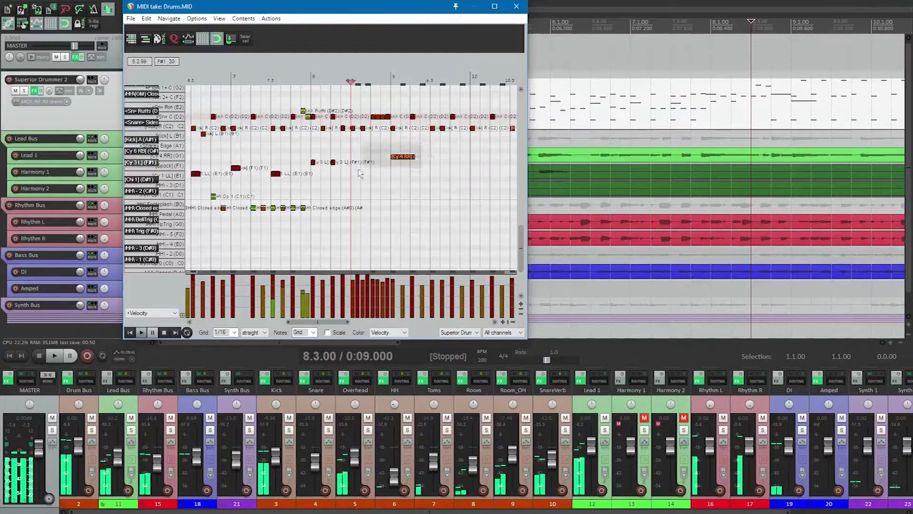
# Step: Raise the velocity of the Cy 4 RR (G1) crash at 9.1 to about 125 and play from 8.3.00
pyautogui.click(402, 156)
pyautogui.moveTo(392, 292); pyautogui.dragTo(391, 288)
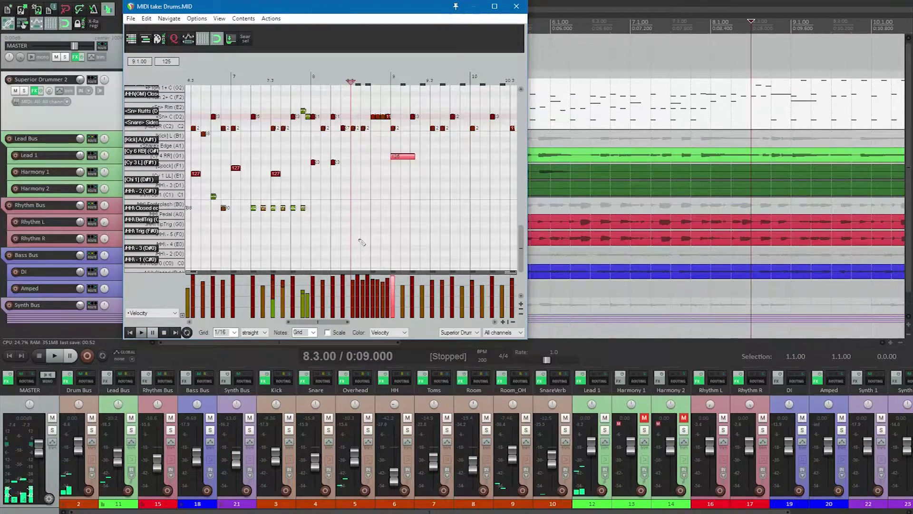
pyautogui.scroll(-2, 361, 241)
pyautogui.press('space')
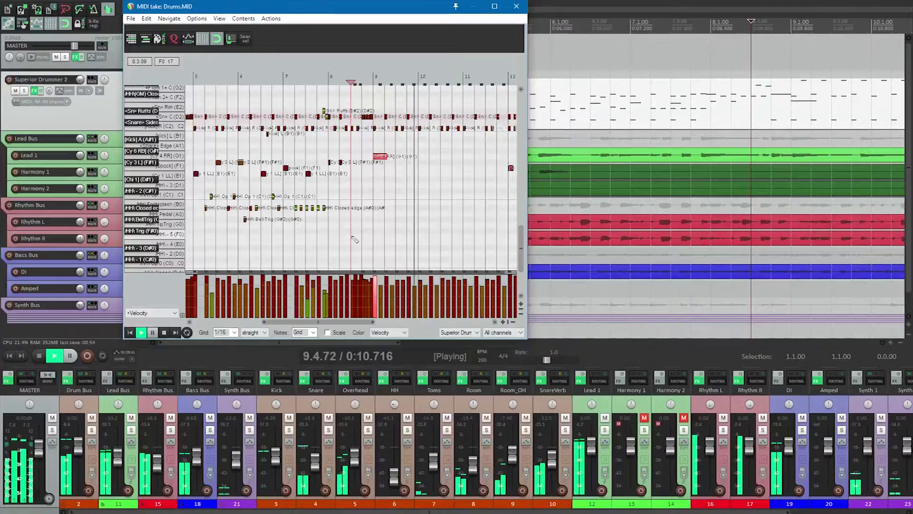
pyautogui.press('space')
# Step: Raise the velocities of the Ride 1 Bell (F3) notes across bars 9 to 11 and play from 9.1.00
pyautogui.scroll(4, 421, 135)
pyautogui.scroll(-2, 421, 135)
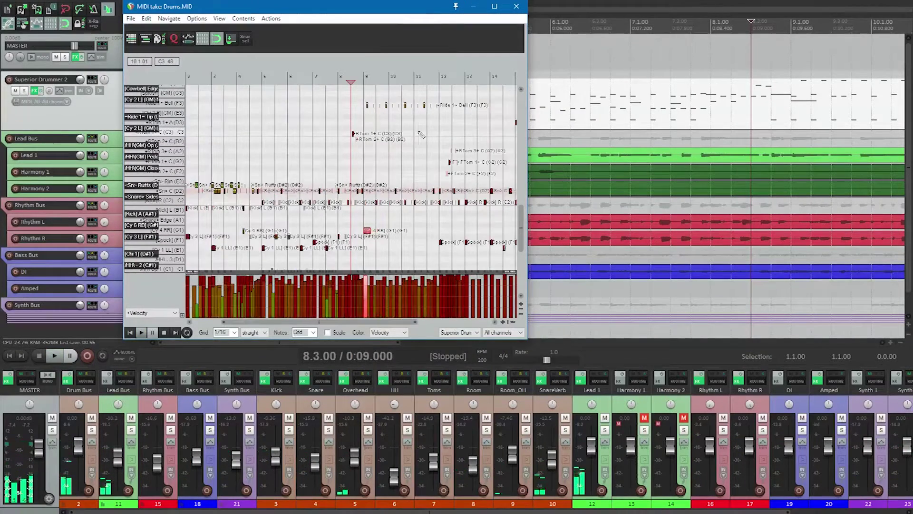
pyautogui.click(421, 135)
pyautogui.scroll(3, 421, 135)
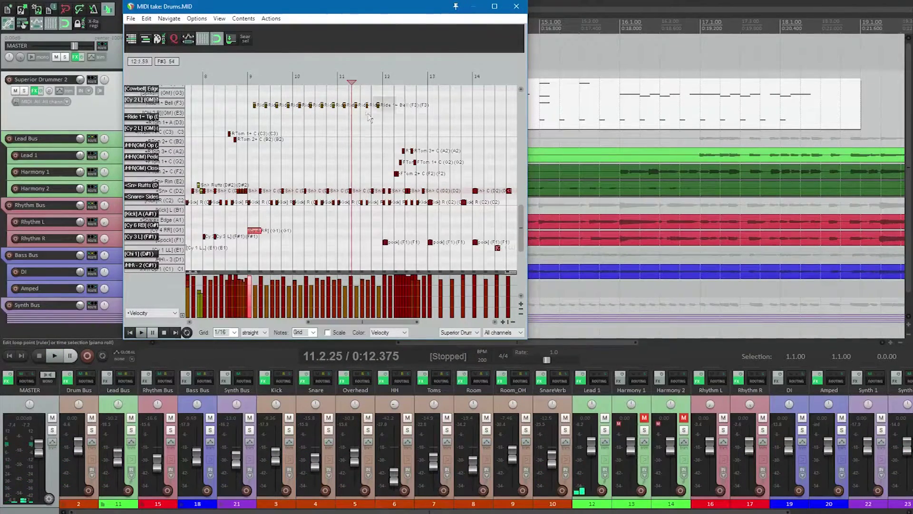
pyautogui.moveTo(370, 118); pyautogui.dragTo(238, 113)
pyautogui.moveTo(267, 292); pyautogui.dragTo(266, 287)
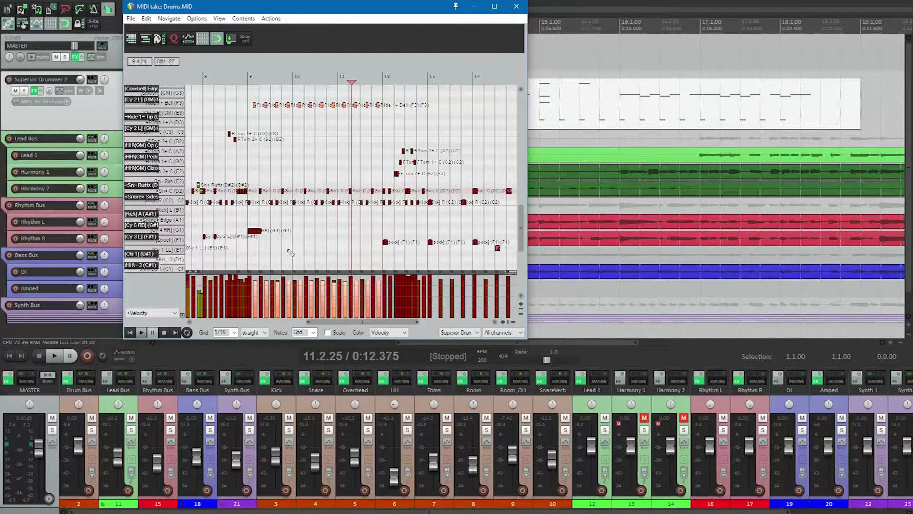
pyautogui.click(246, 77)
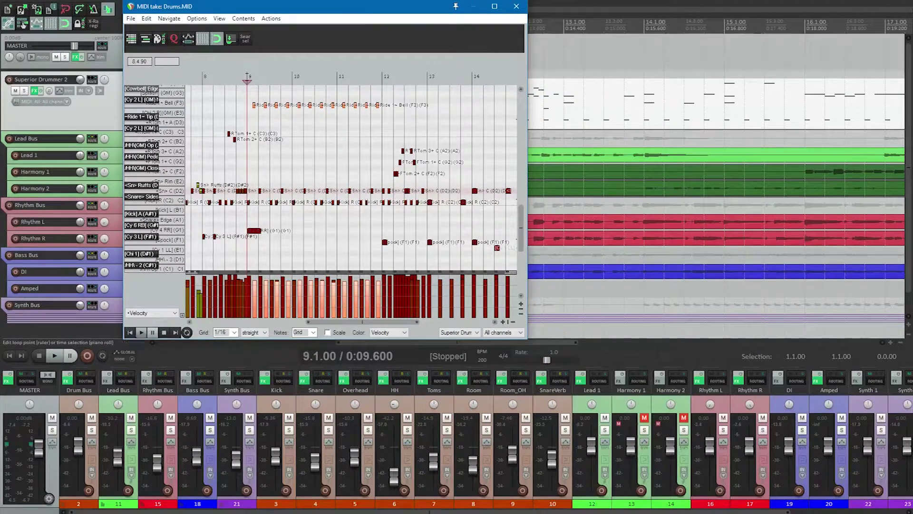
pyautogui.press('space')
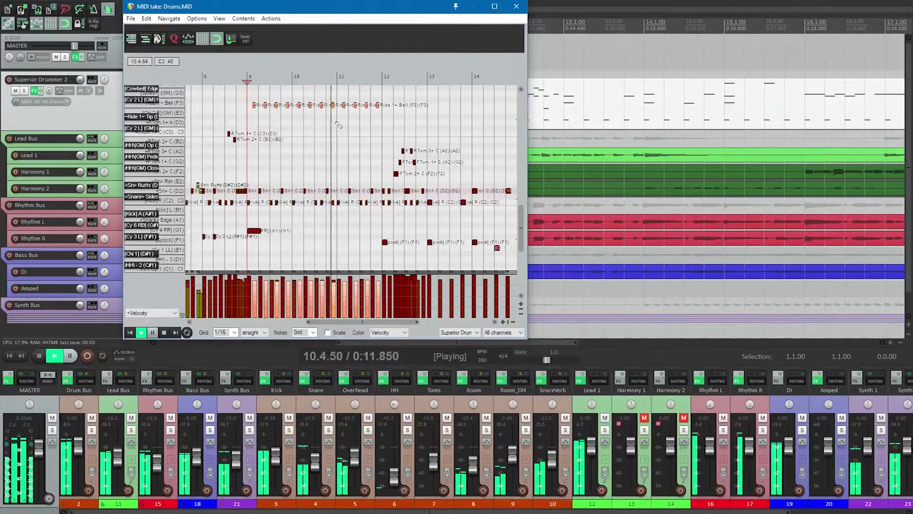
pyautogui.press('space')
# Step: Swap the Ride 1 Bell note at 11.1.50 for a Cy 4 RR (G1) crash at 11.1 and play from 9.1.00
pyautogui.click(339, 221)
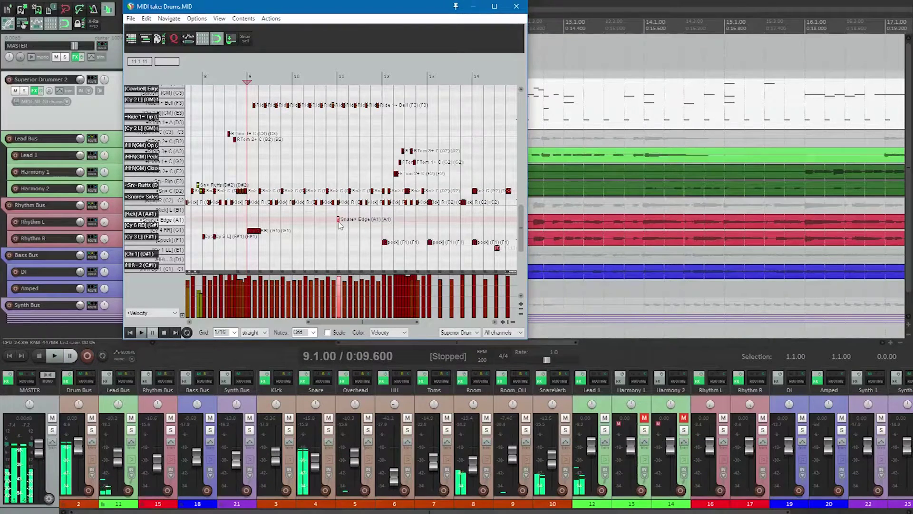
pyautogui.moveTo(339, 221); pyautogui.dragTo(339, 238)
pyautogui.moveTo(340, 241); pyautogui.dragTo(340, 236)
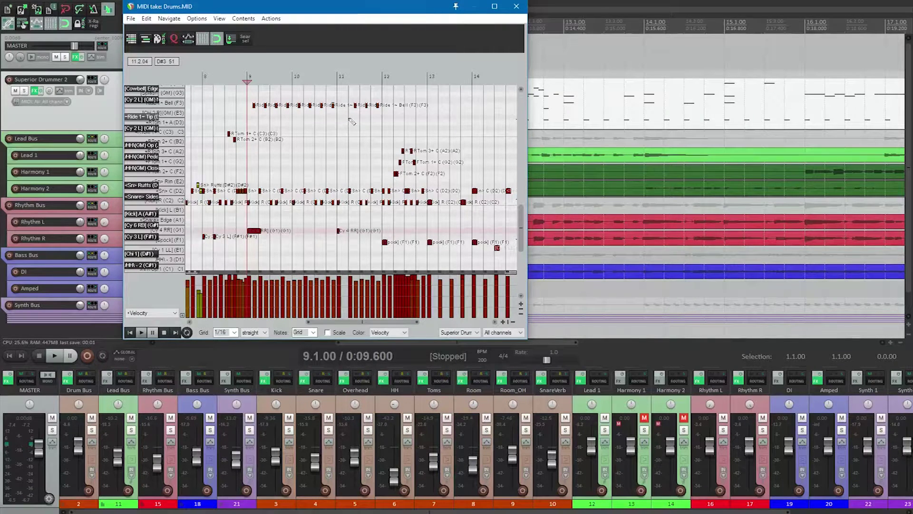
pyautogui.press('space')
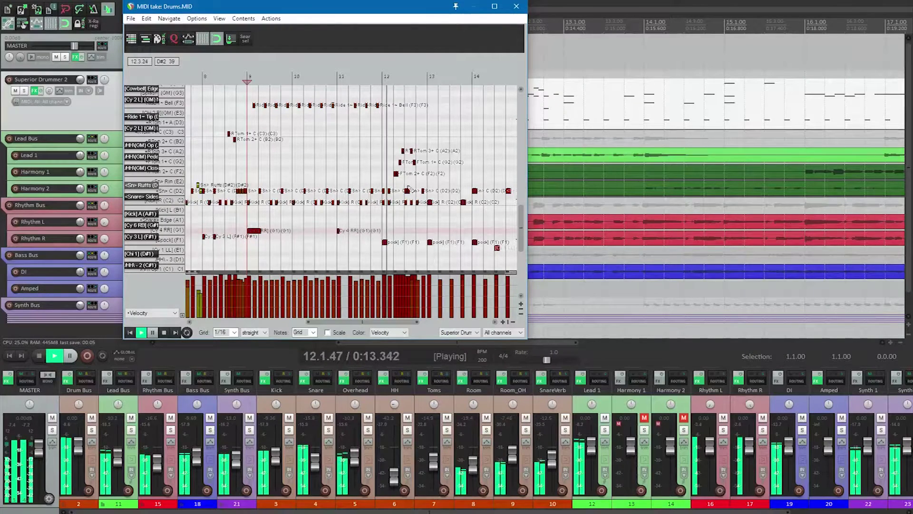
pyautogui.press('space')
# Step: Add a kick R (C2) note under the Spock cymbal at 12.1 and audition from 11.4.75
pyautogui.click(380, 79)
pyautogui.scroll(5, 393, 103)
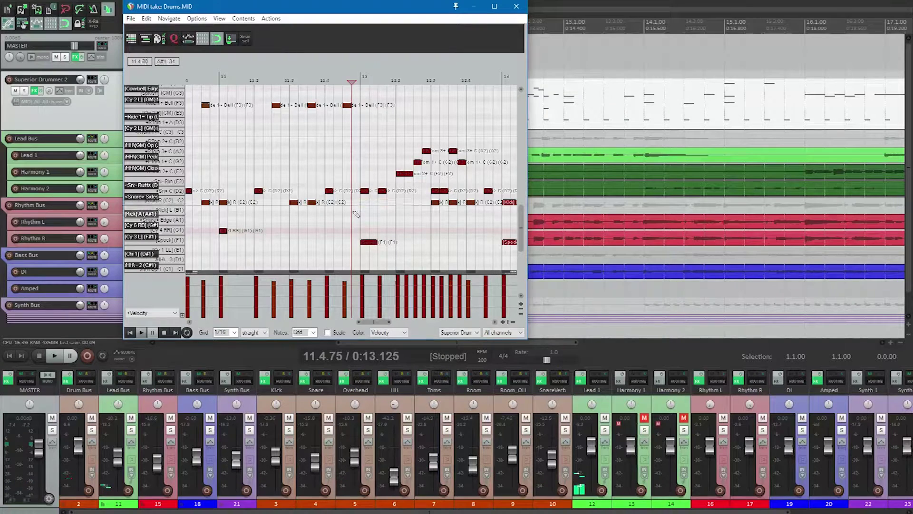
pyautogui.click(366, 203)
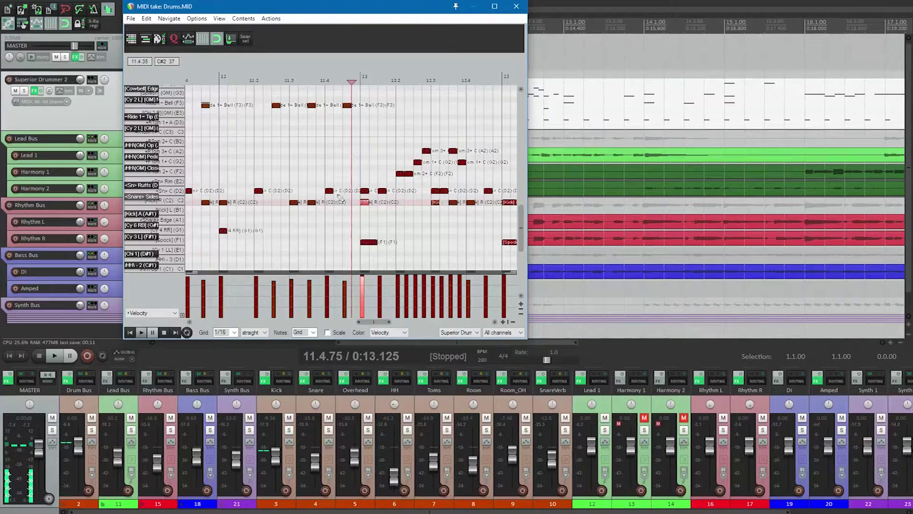
pyautogui.moveTo(409, 224); pyautogui.dragTo(350, 252)
pyautogui.press('space')
pyautogui.press('space')
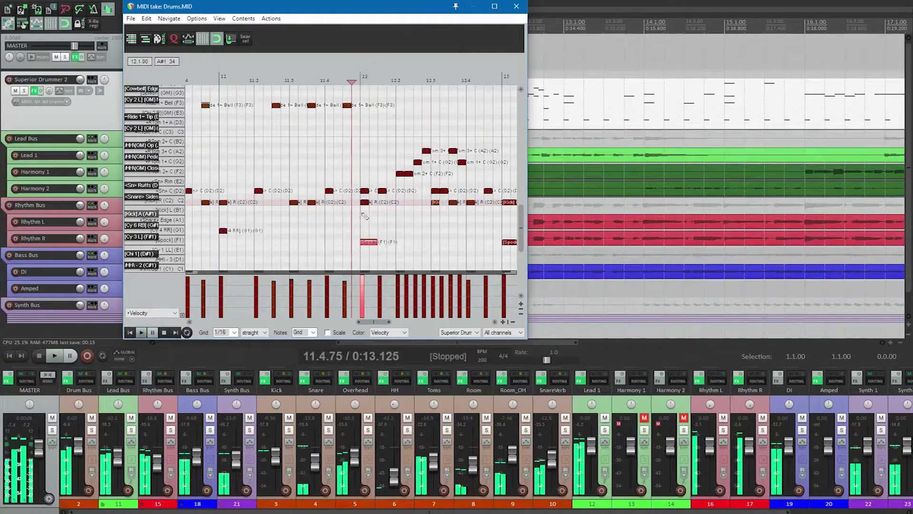
# Step: Lower the snare velocity at 12.1.50, add a Spock (F1) hit there at velocity about 93, and audition
pyautogui.click(381, 191)
pyautogui.moveTo(382, 285); pyautogui.dragTo(382, 288)
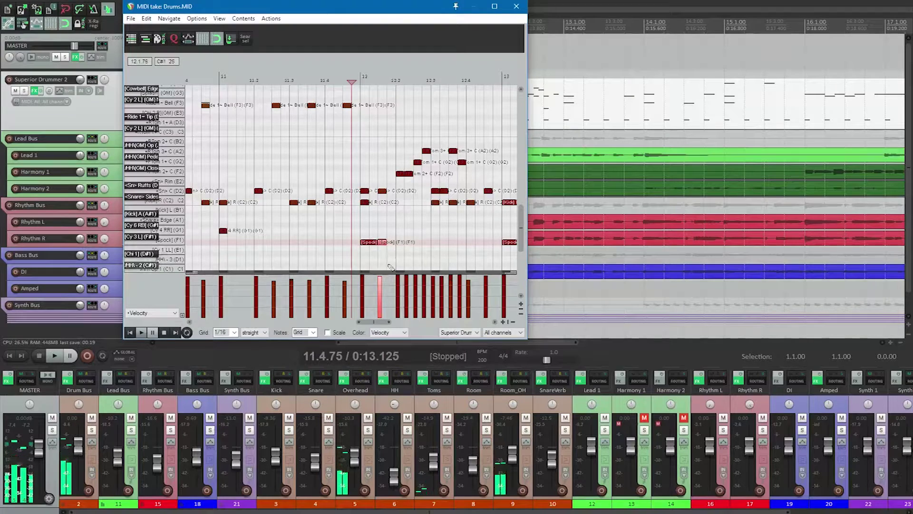
pyautogui.moveTo(381, 286); pyautogui.dragTo(382, 295)
pyautogui.press('space')
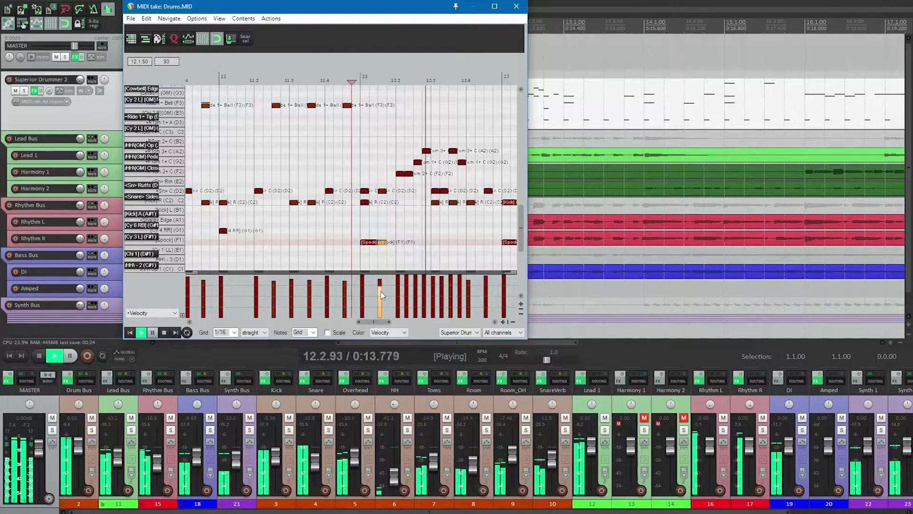
pyautogui.press('space')
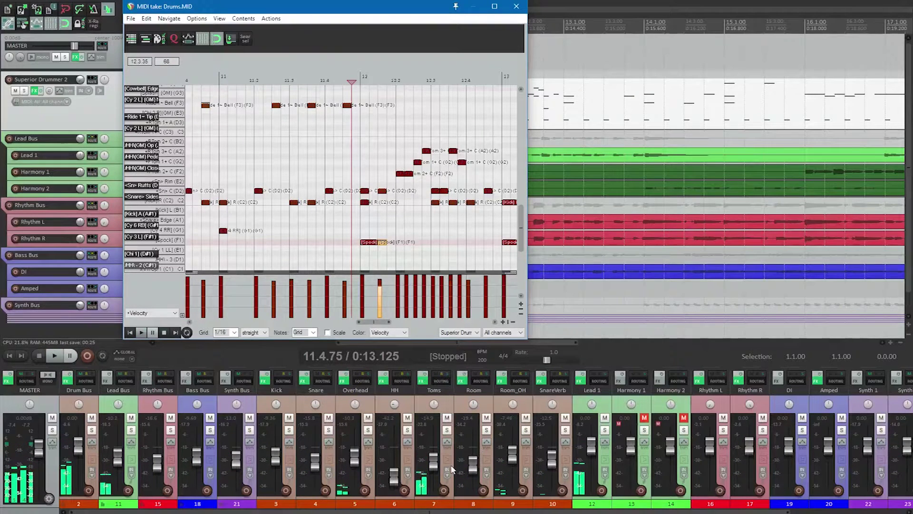
# Step: Raise the Toms track volume in the mixer and audition the tom fill from 11.4.75
pyautogui.click(435, 462)
pyautogui.press('space')
pyautogui.press('space')
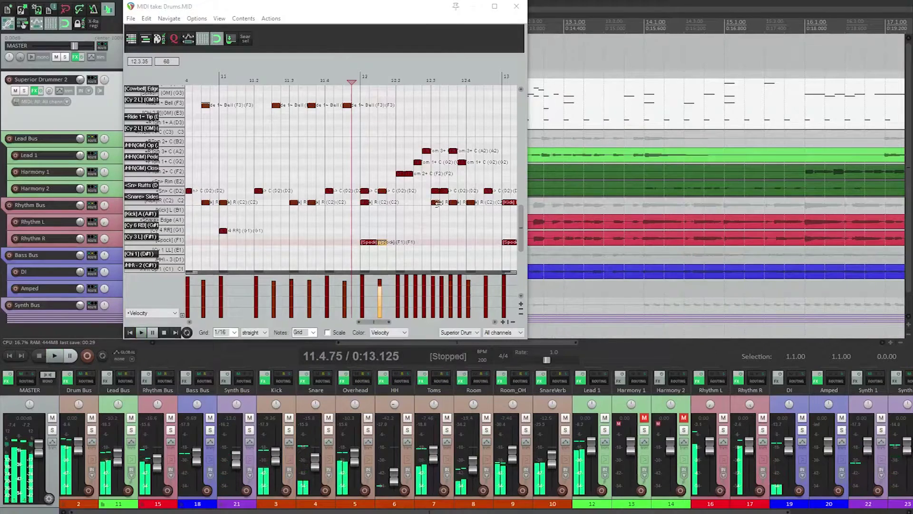
# Step: Delete the kick R (C2) notes at 12.3.00 and 12.3.50 and play the fill again
pyautogui.moveTo(428, 198); pyautogui.dragTo(454, 211)
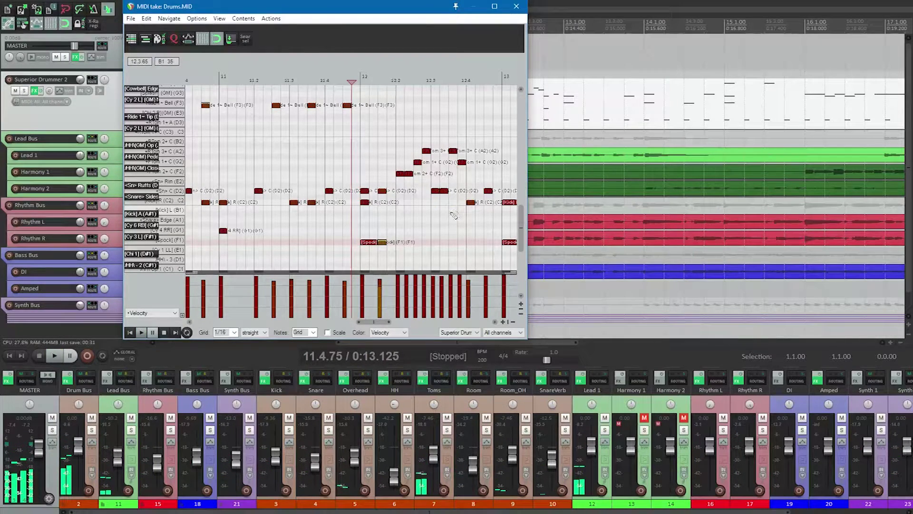
pyautogui.press('space')
pyautogui.press('space')
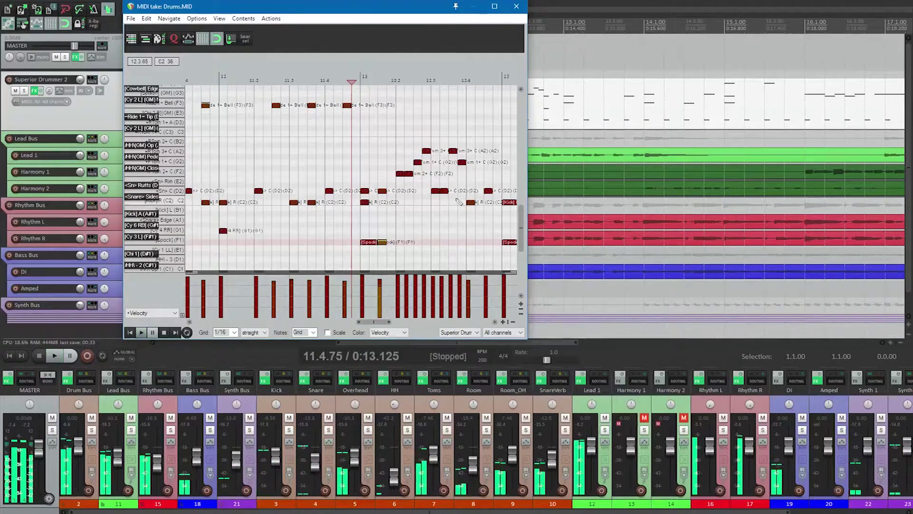
# Step: Add a floor tom 1 (G2) note at 12.4 and audition the end of the fill from 11.4.75
pyautogui.click(464, 163)
pyautogui.press('Right')
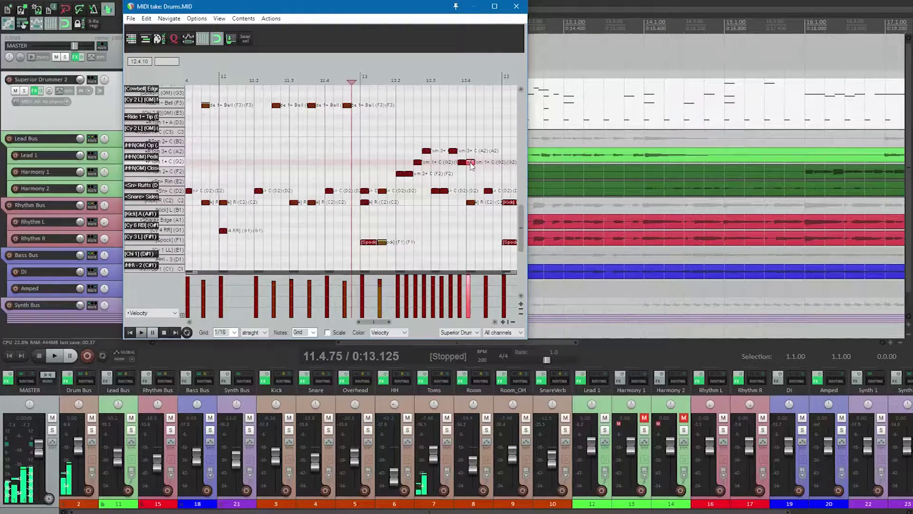
pyautogui.press('space')
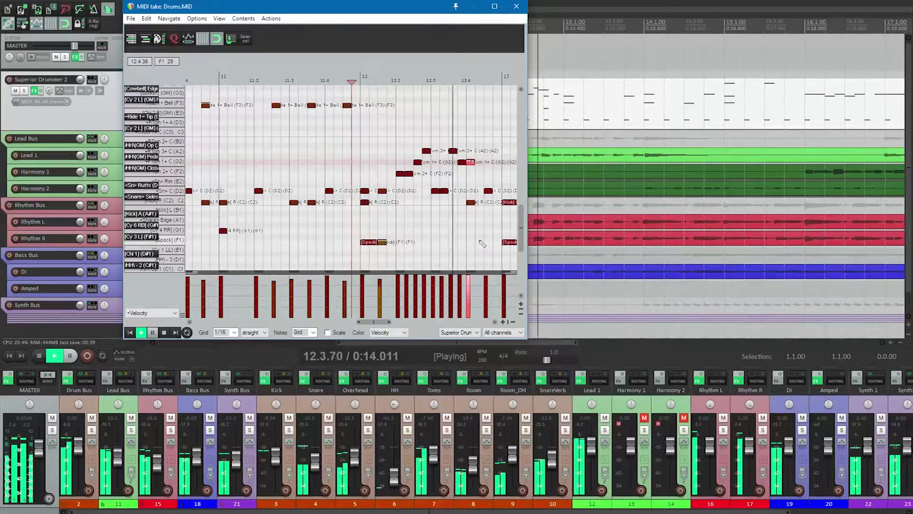
pyautogui.press('space')
pyautogui.scroll(-3, 432, 95)
pyautogui.click(411, 80)
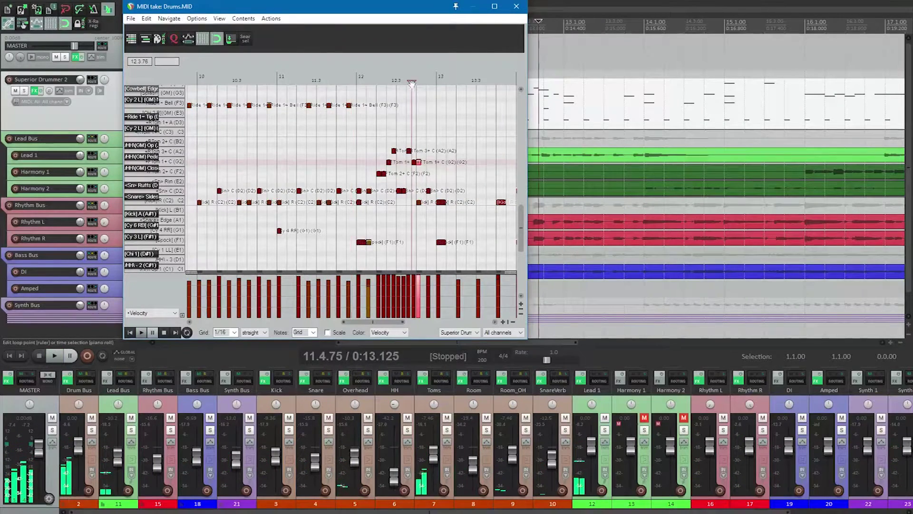
# Step: Move the Spock (F1) notes at 13.1 and 14.1 to Cy 3 L (F#1), set the first one's velocity to about 115, and audition
pyautogui.scroll(3, 404, 152)
pyautogui.scroll(-5, 398, 185)
pyautogui.press('space')
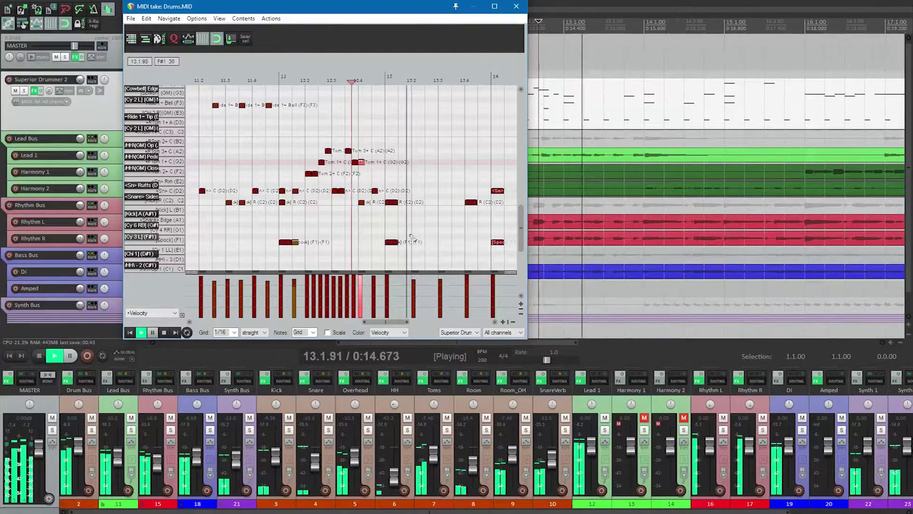
pyautogui.press('space')
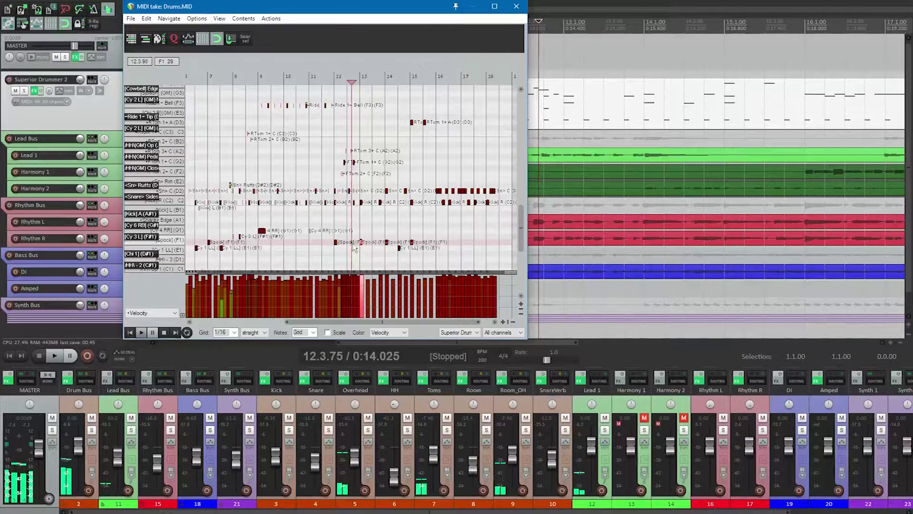
pyautogui.scroll(5, 404, 244)
pyautogui.moveTo(406, 243); pyautogui.dragTo(407, 241)
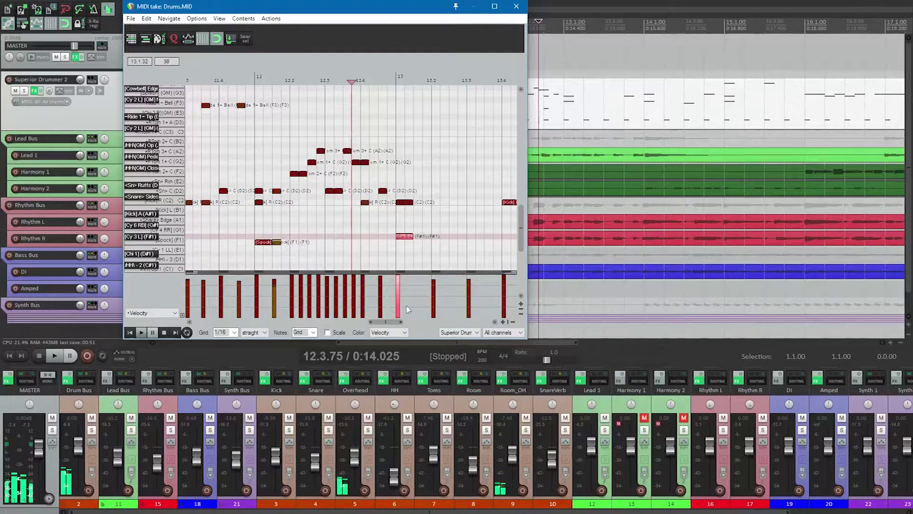
pyautogui.moveTo(395, 279); pyautogui.dragTo(404, 279)
pyautogui.scroll(-2, 398, 269)
pyautogui.press('space')
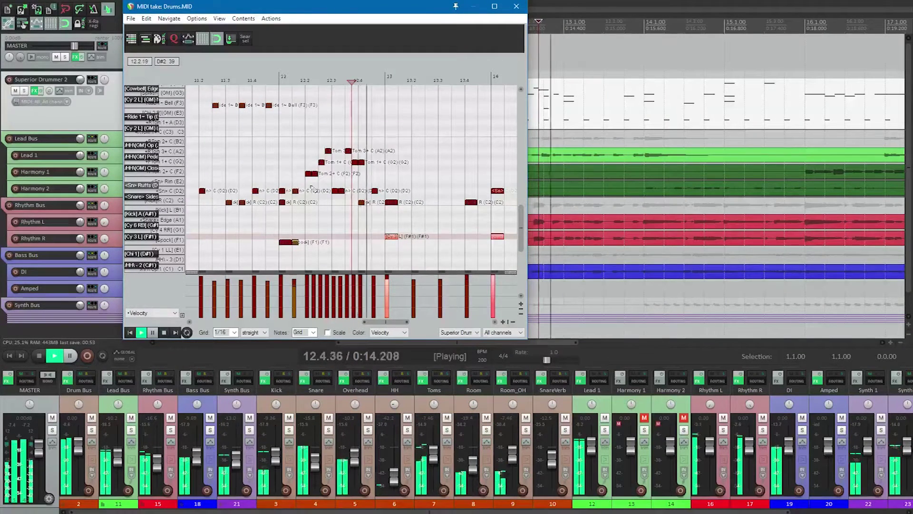
pyautogui.press('space')
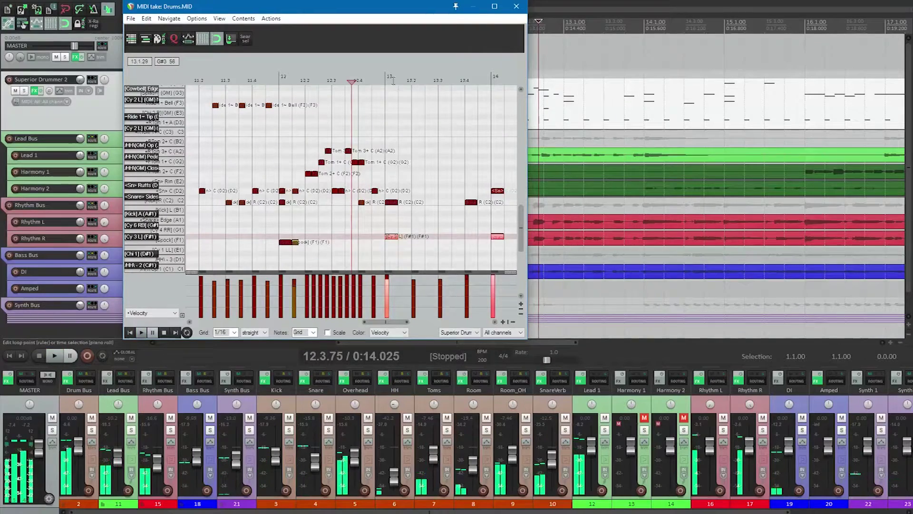
# Step: Replace the long kick at 13.4 with two consecutive 1/32 notes, kick R (C2) and kick L (B1), and audition
pyautogui.click(394, 90)
pyautogui.scroll(-1, 427, 135)
pyautogui.press('space')
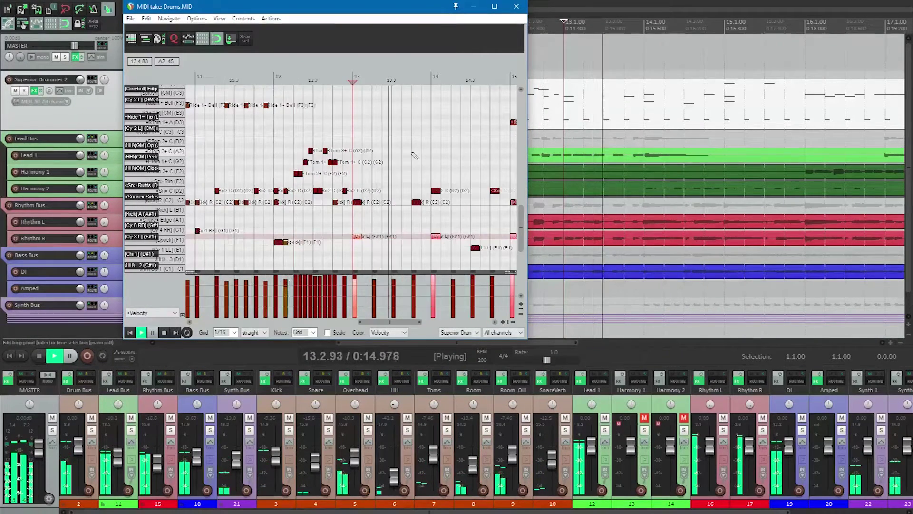
pyautogui.press('space')
pyautogui.click(409, 143)
pyautogui.scroll(2, 410, 142)
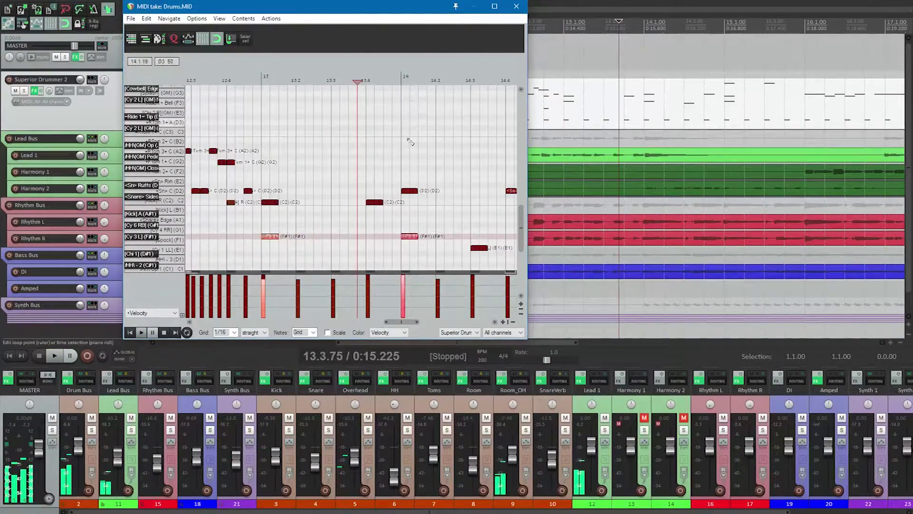
pyautogui.doubleClick(373, 202)
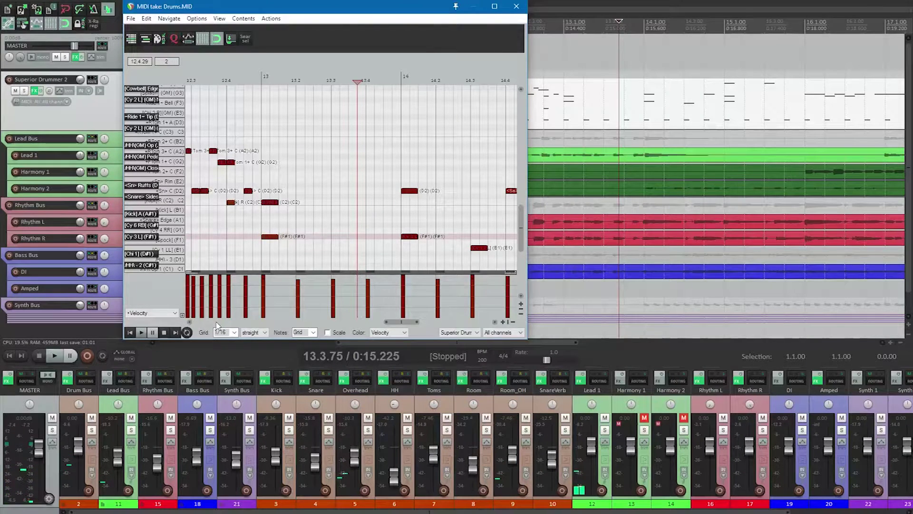
pyautogui.click(370, 202)
pyautogui.click(369, 209)
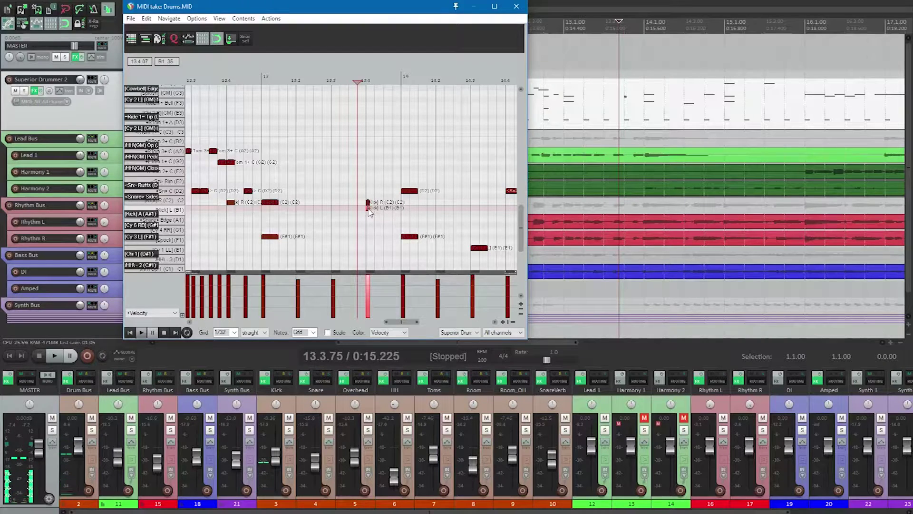
pyautogui.press('space')
pyautogui.press('space')
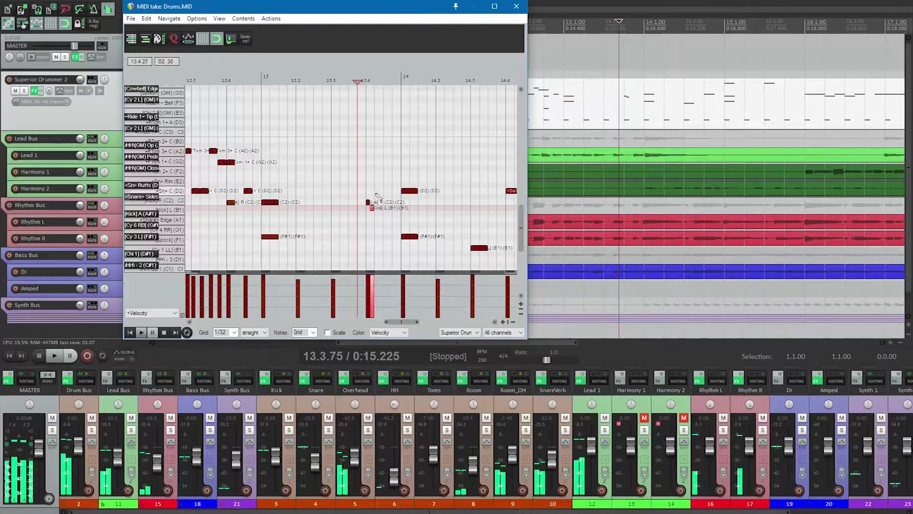
# Step: Add snare C (D2) notes at 13.4.25, 13.4.50 and 13.4.75, plus a snare ruff (D#2) between the first two
pyautogui.click(377, 191)
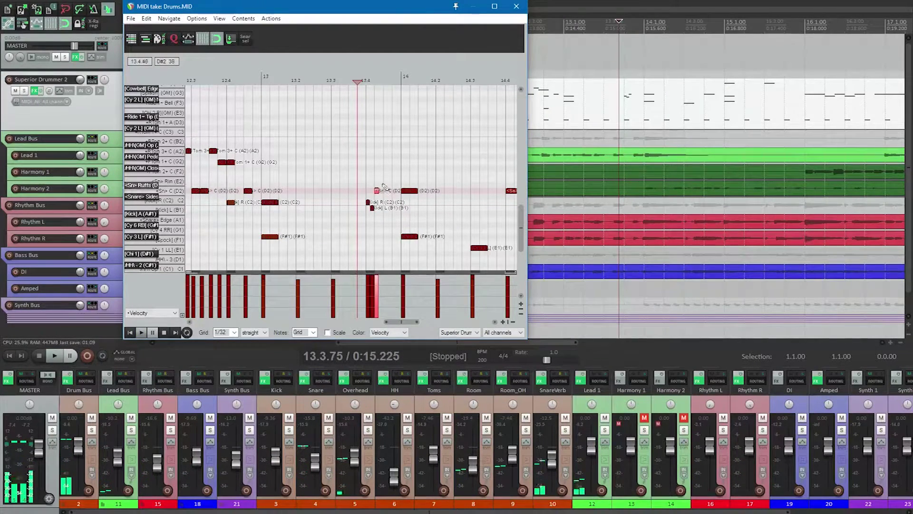
pyautogui.click(381, 185)
pyautogui.click(385, 191)
pyautogui.click(394, 191)
pyautogui.click(381, 185)
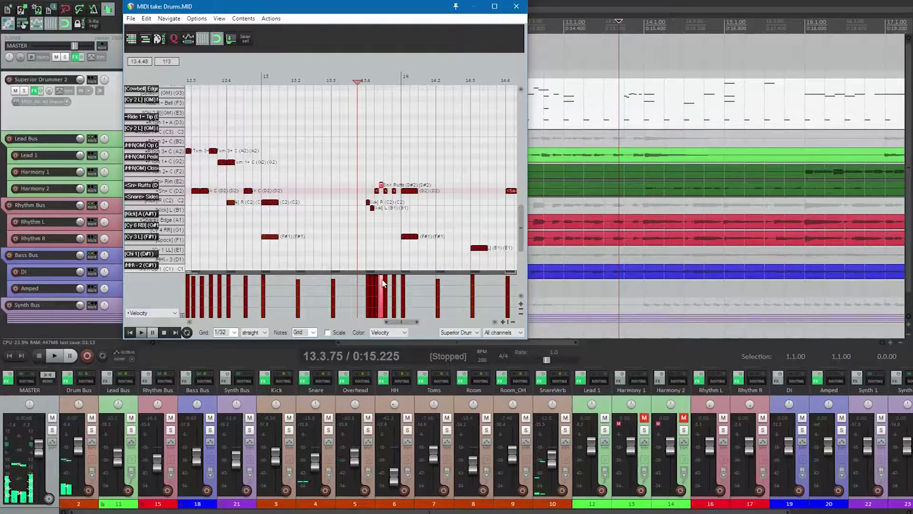
# Step: Lower the velocities of the ruff and snare hits in the 13.4 fill to around 115 and audition the fill
pyautogui.moveTo(382, 280); pyautogui.dragTo(382, 283)
pyautogui.moveTo(397, 193); pyautogui.dragTo(375, 190)
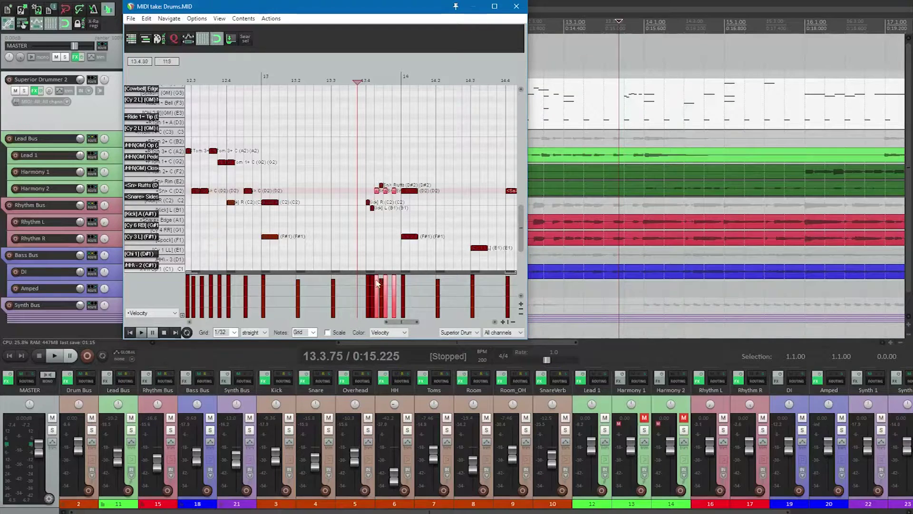
pyautogui.moveTo(368, 283); pyautogui.dragTo(373, 282)
pyautogui.moveTo(400, 196); pyautogui.dragTo(375, 193)
pyautogui.moveTo(412, 283); pyautogui.dragTo(380, 282)
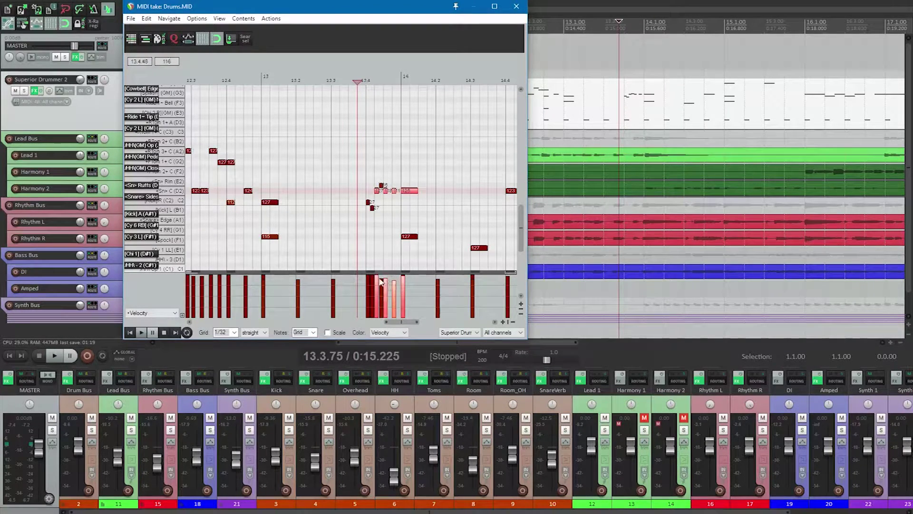
pyautogui.press('space')
pyautogui.press('space')
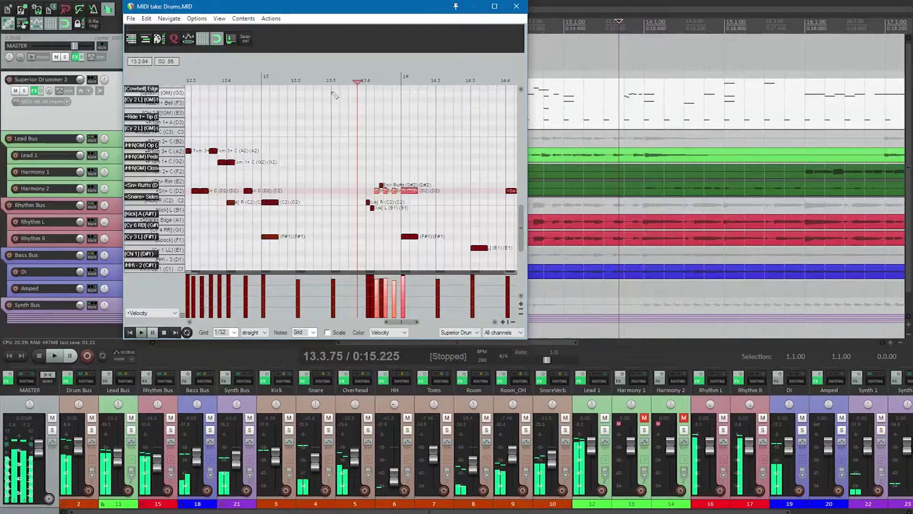
# Step: Play the fill from 13.2.13 and shift its two kick notes a sixteenth earlier, starting at 13.3.75
pyautogui.click(301, 79)
pyautogui.press('space')
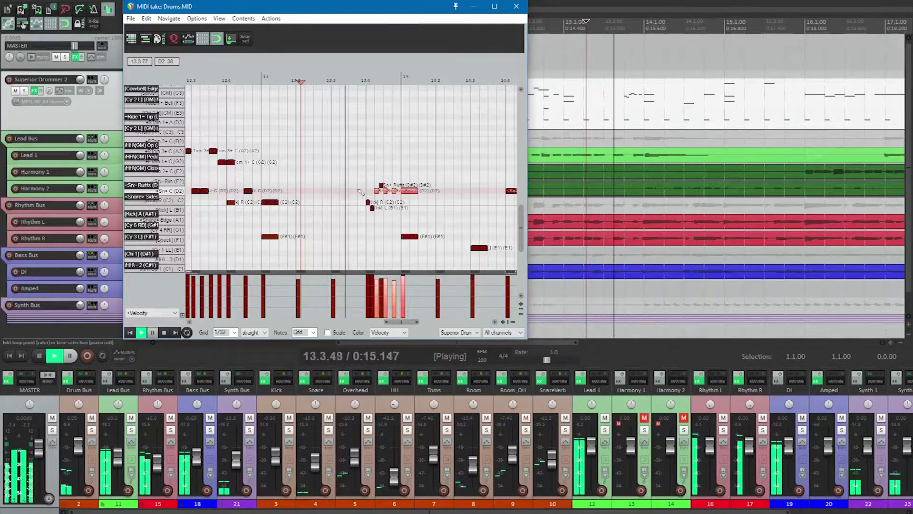
pyautogui.press('space')
pyautogui.moveTo(359, 191); pyautogui.dragTo(377, 217)
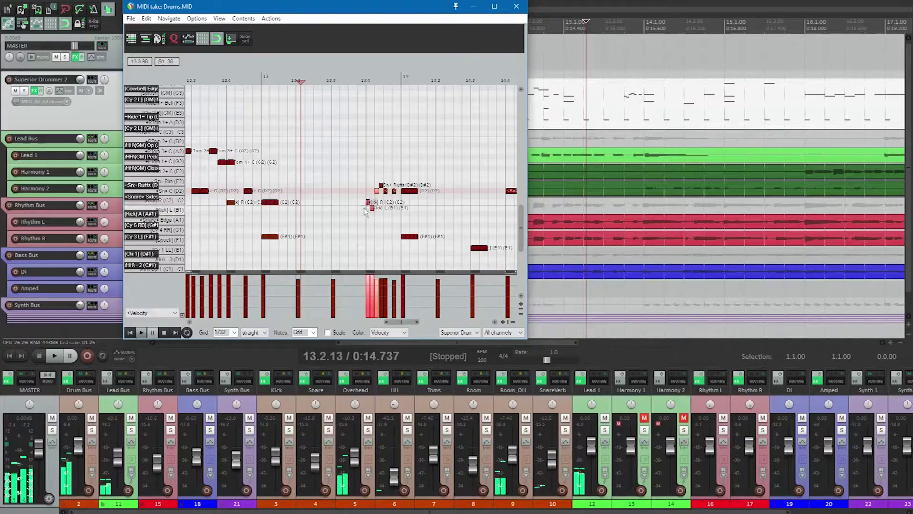
pyautogui.click(373, 209)
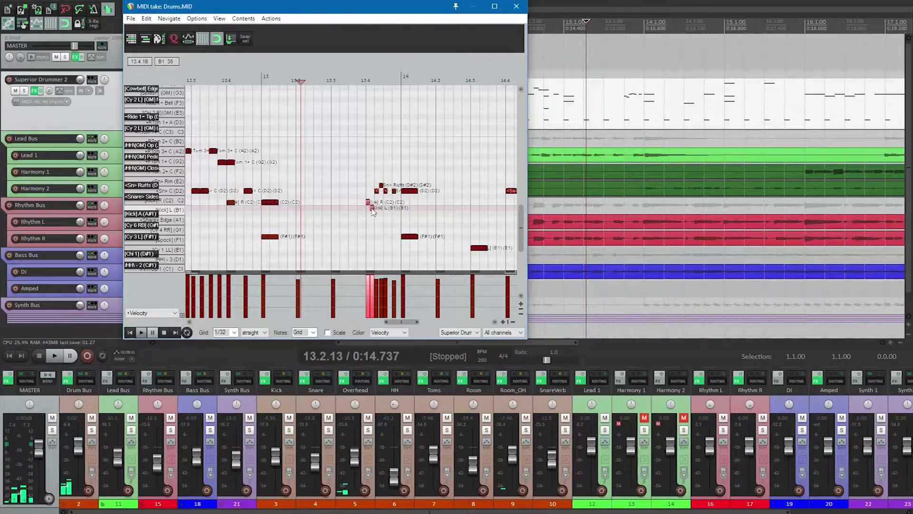
pyautogui.moveTo(367, 209); pyautogui.dragTo(363, 207)
# Step: Add a snare C (D2) note at 13.4.00 and audition the fill from 13.2.13
pyautogui.click(364, 191)
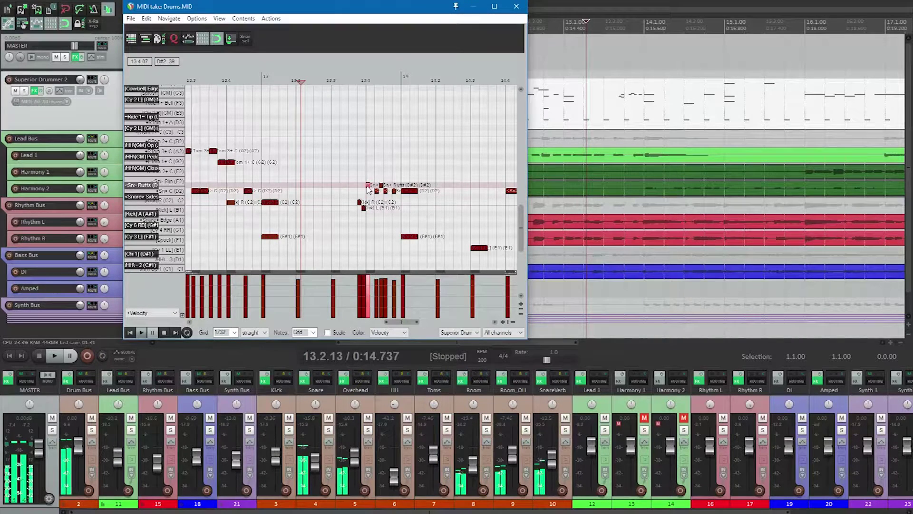
pyautogui.moveTo(372, 191); pyautogui.dragTo(367, 190)
pyautogui.press('space')
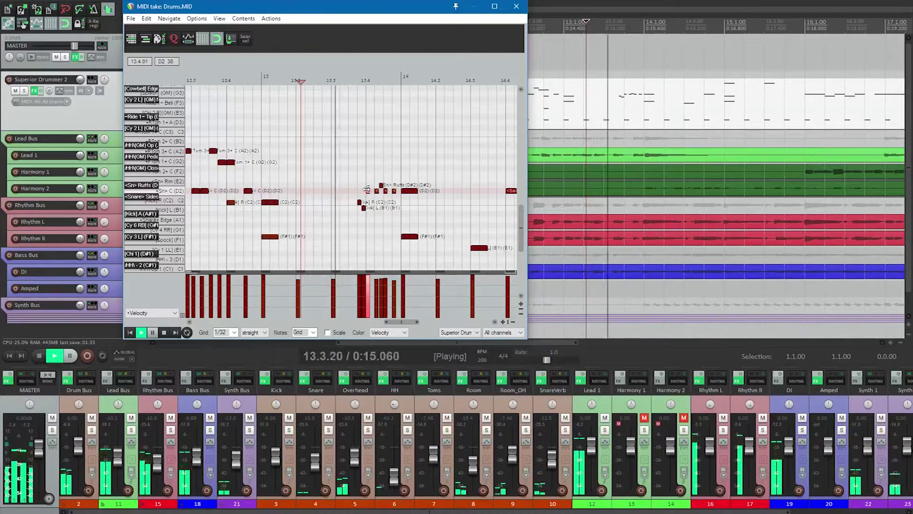
pyautogui.press('space')
# Step: Delete the kick L (B1) note after 13.3.75, add one at 13.3.50 instead, and audition the fill
pyautogui.doubleClick(360, 202)
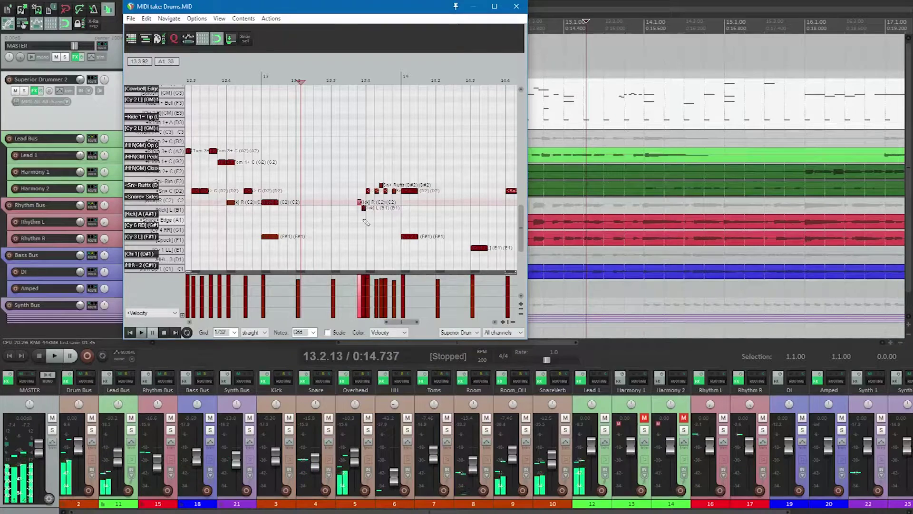
pyautogui.moveTo(364, 208); pyautogui.dragTo(360, 202)
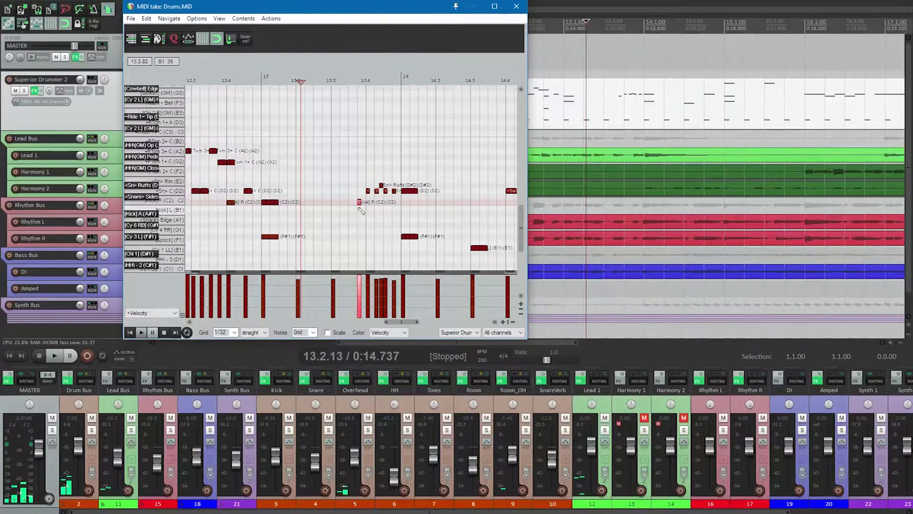
pyautogui.click(351, 209)
pyautogui.press('space')
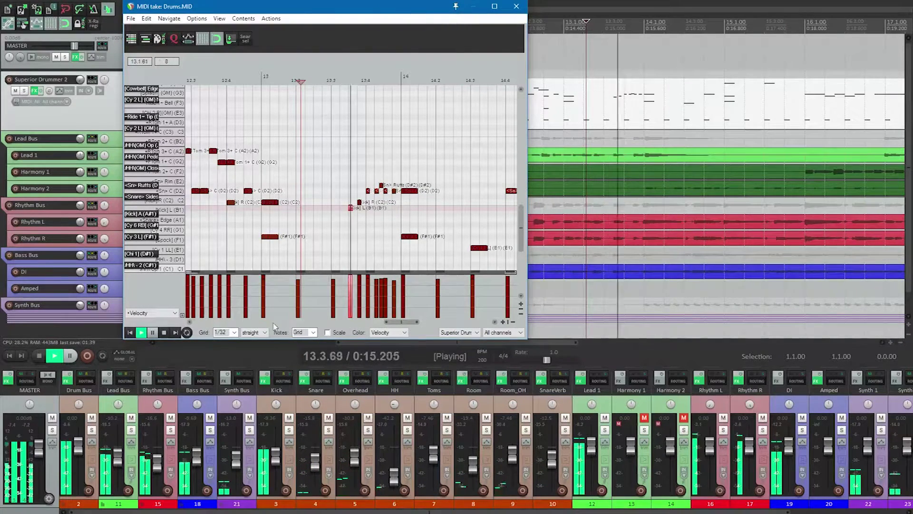
pyautogui.scroll(-1, 234, 334)
pyautogui.press('space')
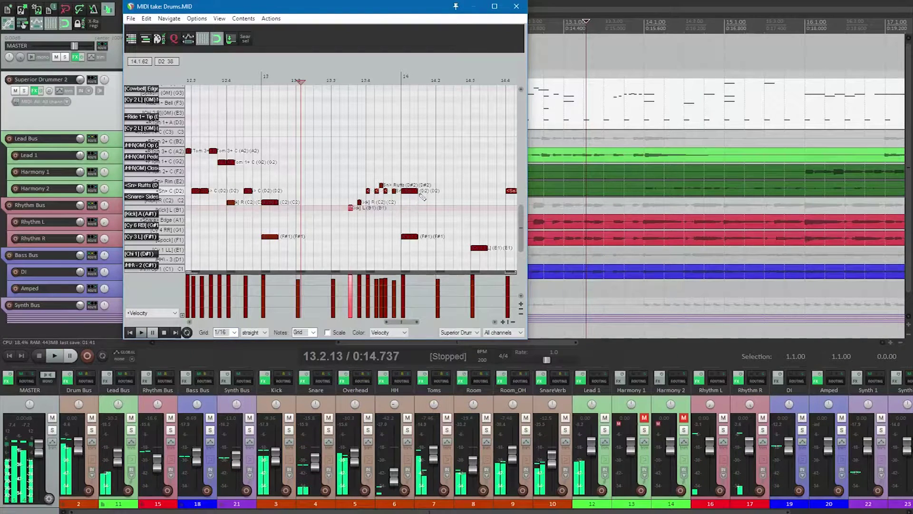
# Step: At 14.1, change the snare to kick R (C2), add Cy 6 RB (G#1), move the F#1 cymbal to E1, and audition
pyautogui.press('space')
pyautogui.press('space')
pyautogui.moveTo(410, 190); pyautogui.dragTo(412, 207)
pyautogui.click(405, 220)
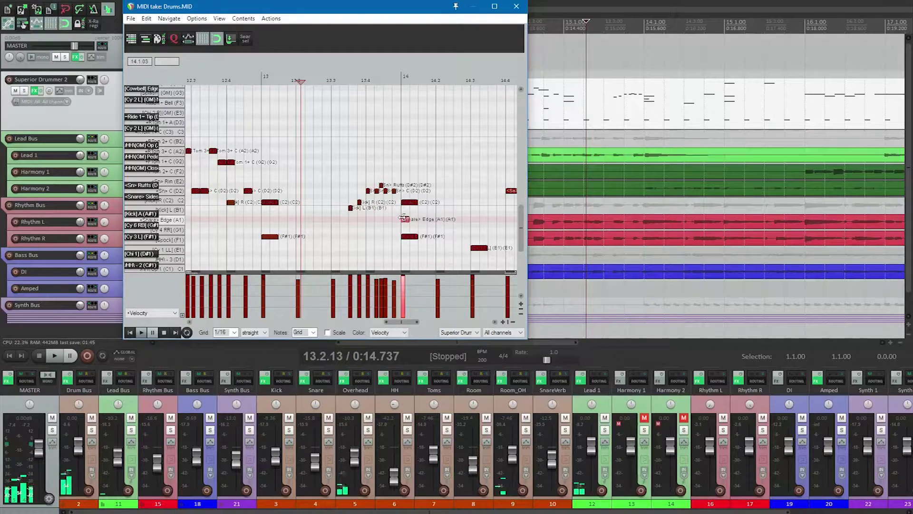
pyautogui.moveTo(404, 224); pyautogui.dragTo(405, 227)
pyautogui.click(411, 238)
pyautogui.moveTo(408, 234); pyautogui.dragTo(409, 250)
pyautogui.press('space')
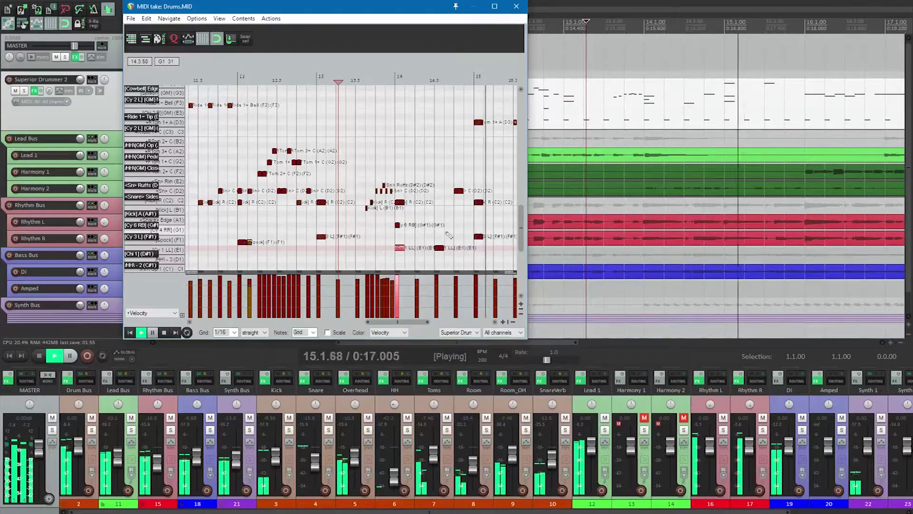
pyautogui.press('space')
# Step: Add a kick R (C2) note at 14.2.50 and audition the groove from 14.1
pyautogui.click(395, 78)
pyautogui.scroll(3, 453, 166)
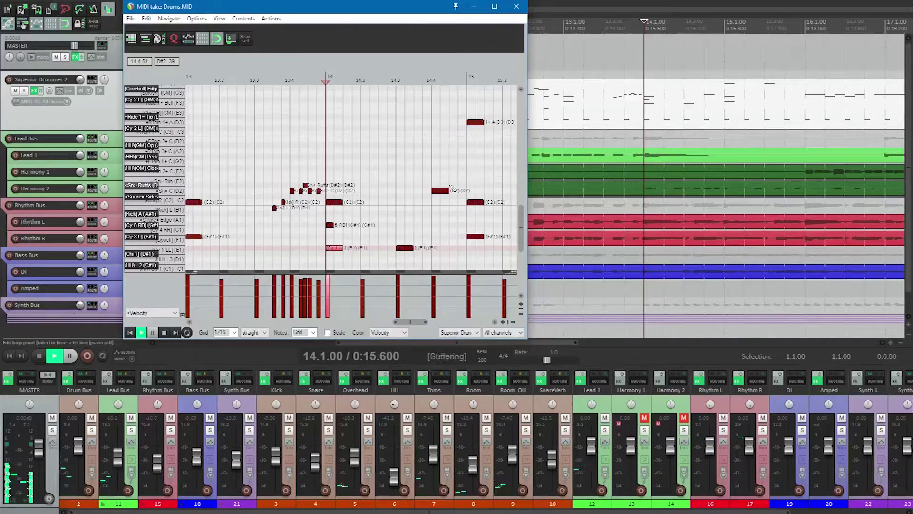
pyautogui.press('space')
pyautogui.press('space')
pyautogui.click(384, 202)
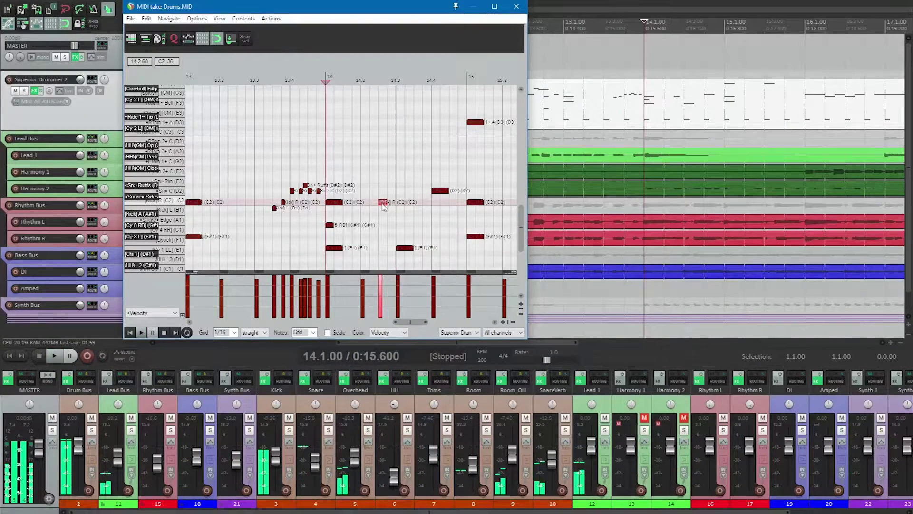
pyautogui.press('space')
pyautogui.press('space')
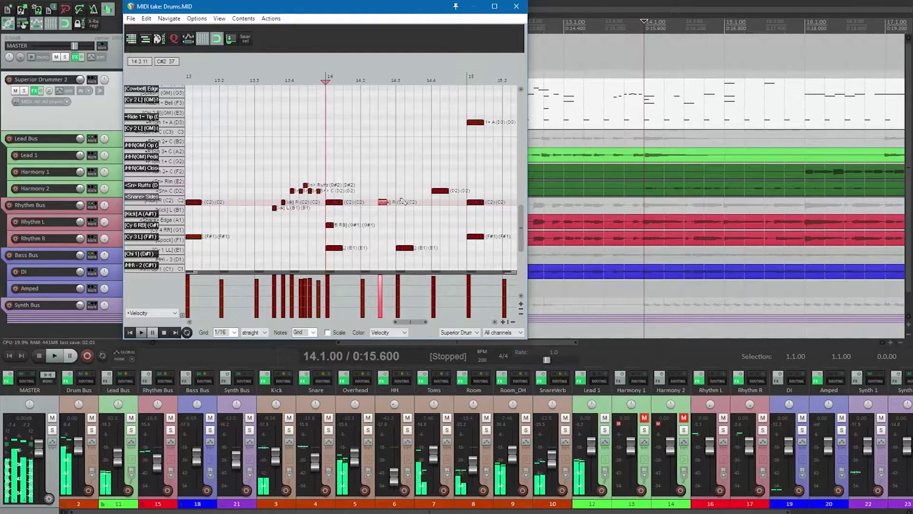
pyautogui.press('space')
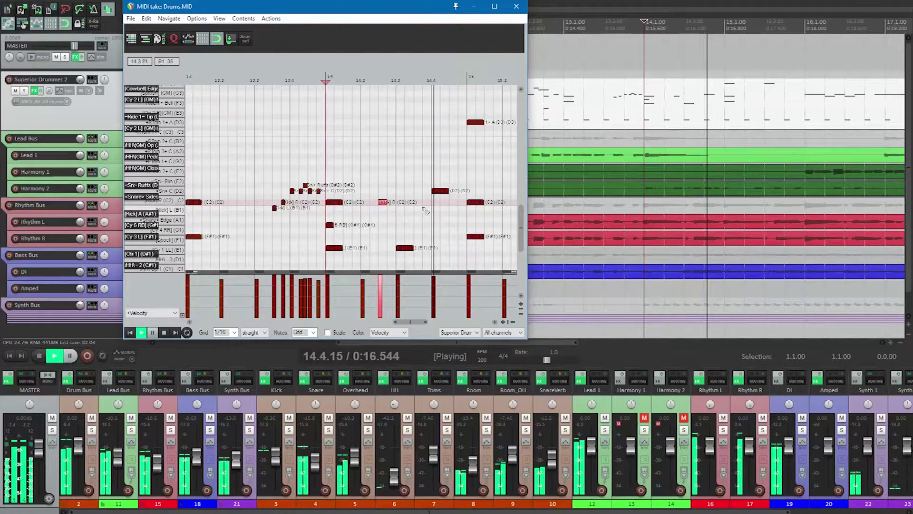
pyautogui.press('space')
pyautogui.scroll(-3, 448, 209)
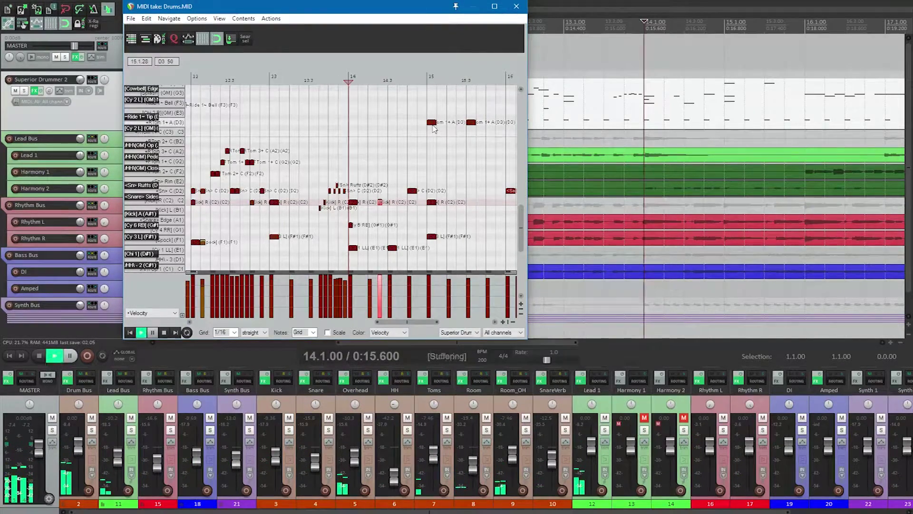
pyautogui.press('space')
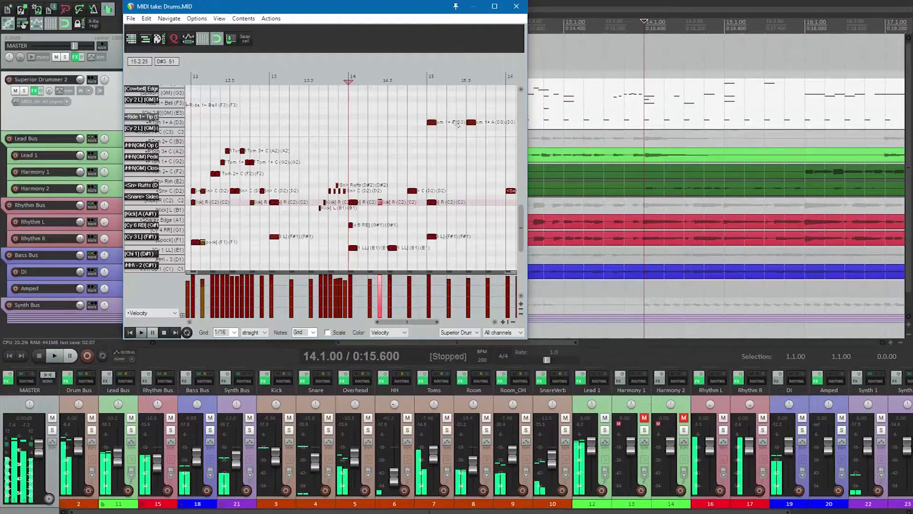
# Step: Add a Tom 1 A (D3) note at 15.1.50, lower its velocity, and audition the passage from 14.1
pyautogui.click(443, 122)
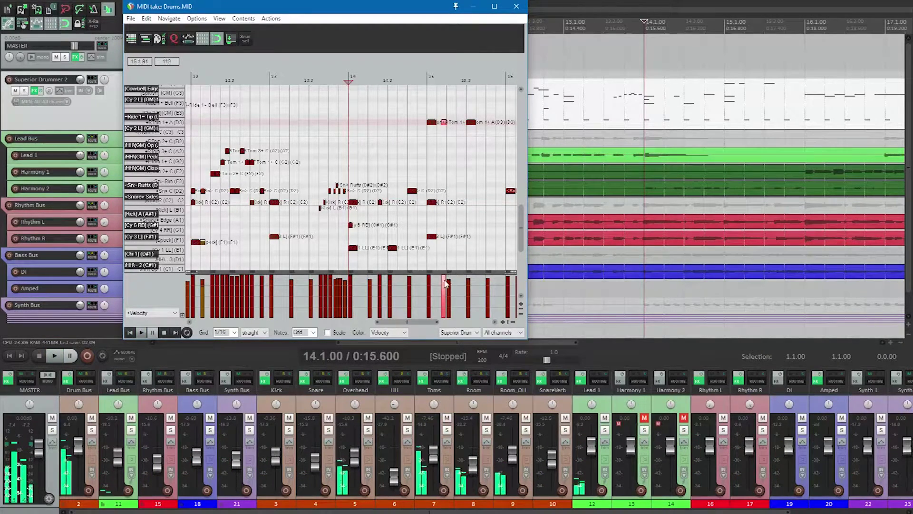
pyautogui.moveTo(446, 283); pyautogui.dragTo(445, 294)
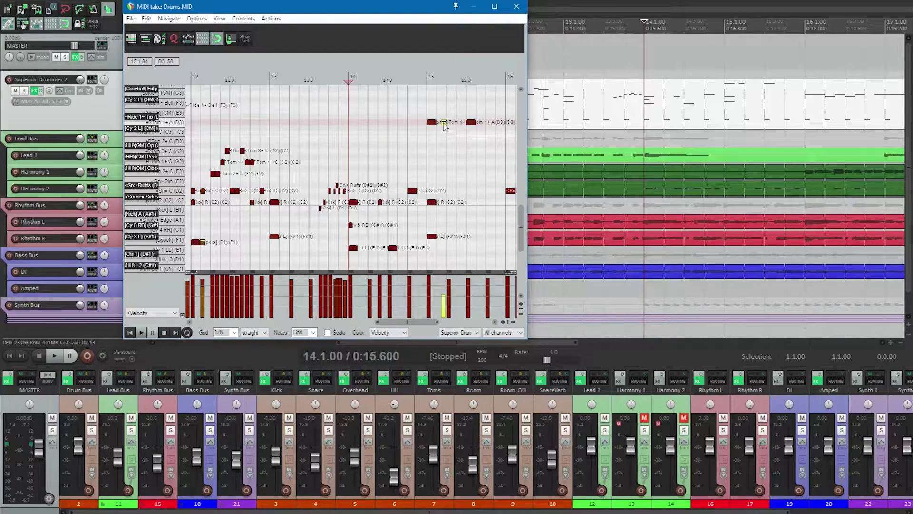
pyautogui.press('space')
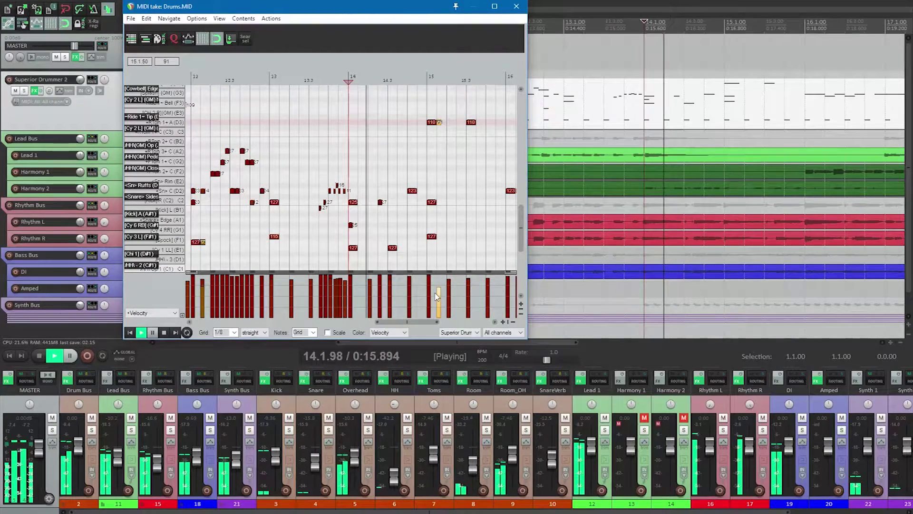
pyautogui.press('space')
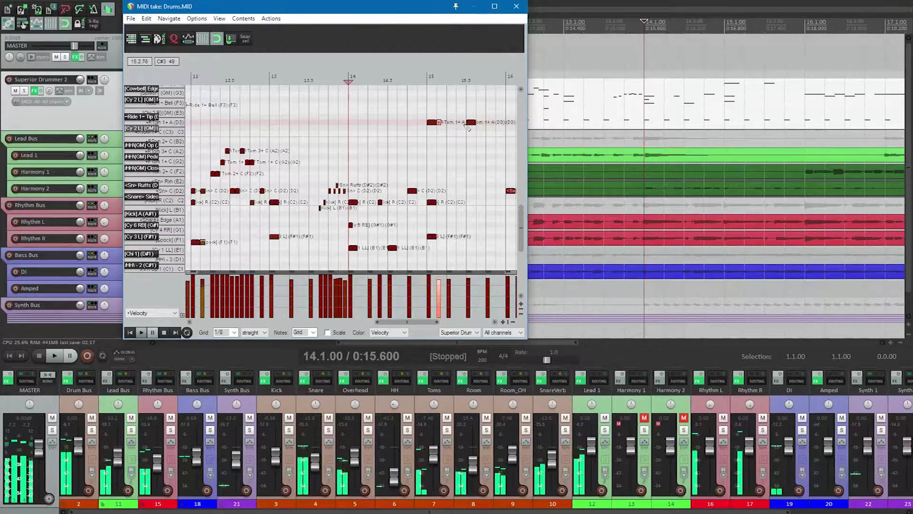
# Step: Add a Tom 1 A (D3) note at 15.2.50 with a velocity of 107 and audition from 14.1
pyautogui.click(462, 123)
pyautogui.click(457, 285)
pyautogui.press('space')
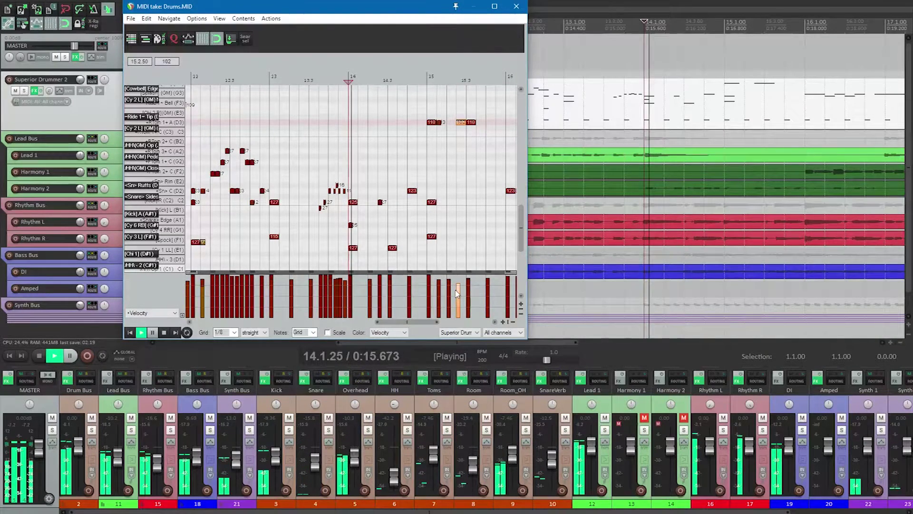
pyautogui.scroll(-2, 430, 122)
pyautogui.press('space')
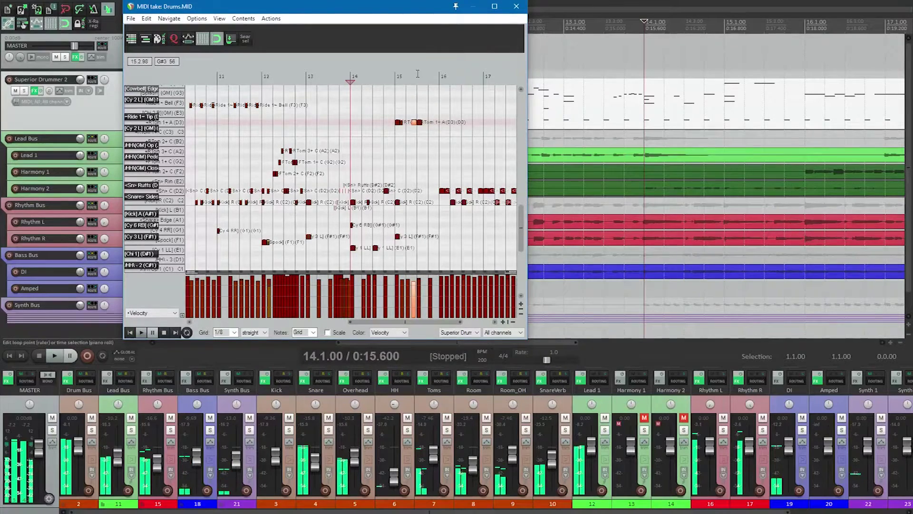
# Step: Add Tom 2 C (B2) notes at 15.4.00 and 15.4.50 and audition the fill from 15.3
pyautogui.click(417, 73)
pyautogui.scroll(2, 417, 90)
pyautogui.click(385, 135)
pyautogui.moveTo(386, 138)
pyautogui.mouseDown()
pyautogui.moveTo(386, 146)
pyautogui.moveTo(386, 124)
pyautogui.mouseUp()
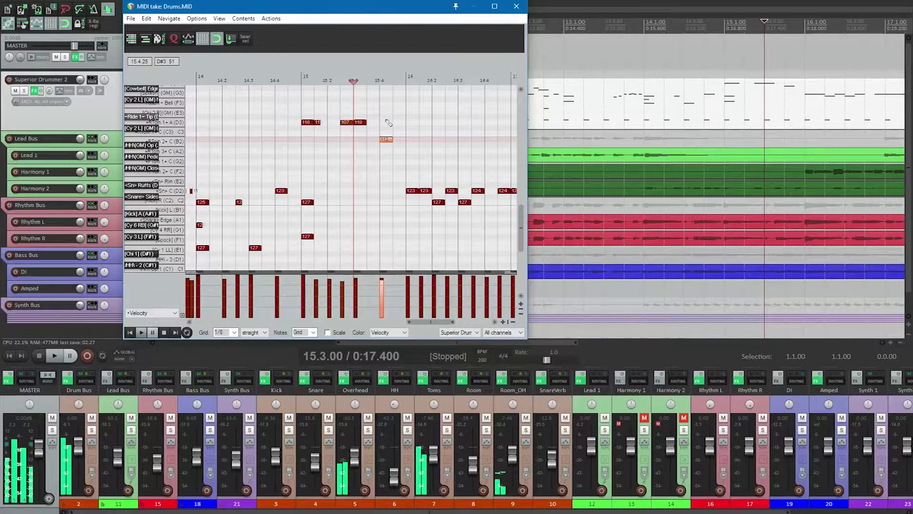
pyautogui.press('space')
pyautogui.press('space')
pyautogui.hotkey('ctrl', 'd')
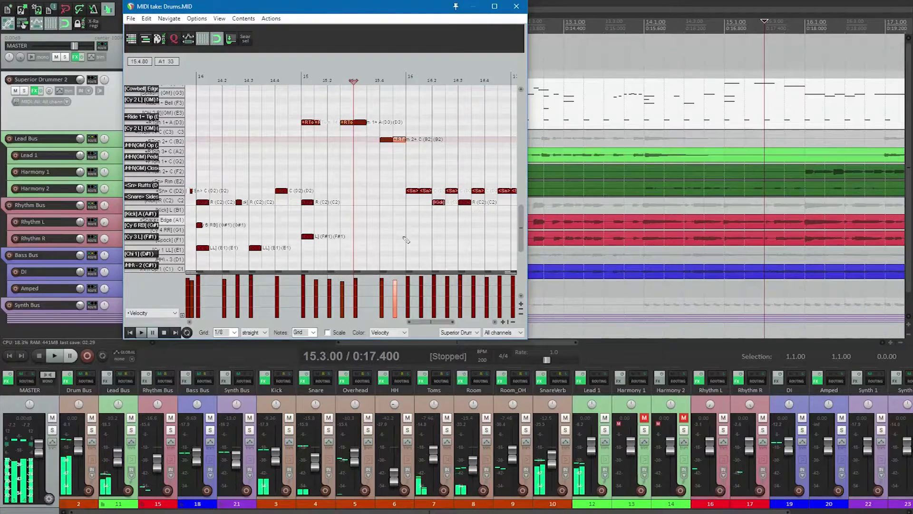
pyautogui.press('space')
pyautogui.press('space')
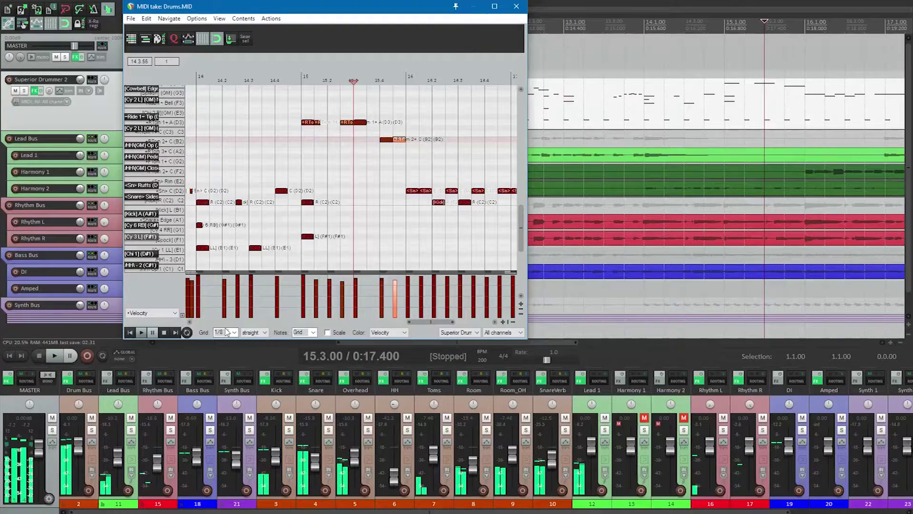
# Step: With a 1/16 grid, add a Tom 2 C (B2) note at 15.4.75, lower its velocity to 74, and audition the fill
pyautogui.scroll(1, 225, 332)
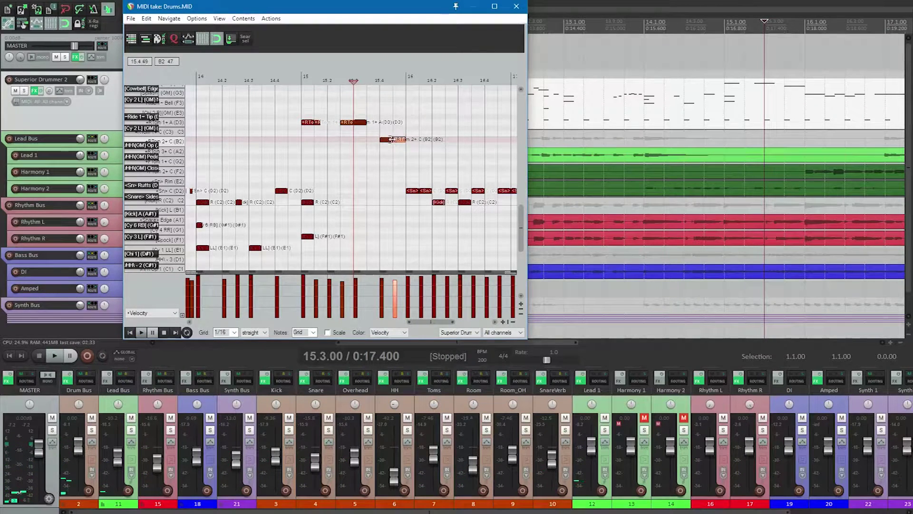
pyautogui.hotkey('ctrl', 'd')
pyautogui.press('space')
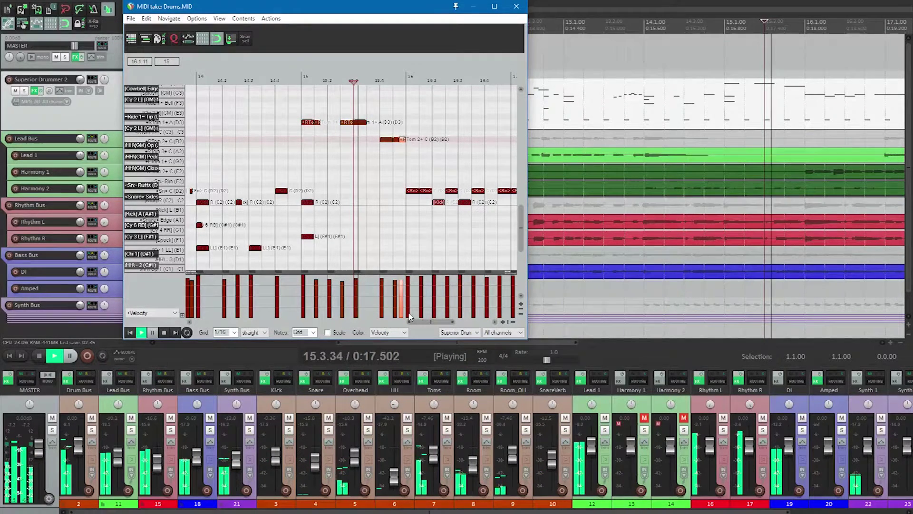
pyautogui.press('space')
pyautogui.press('space')
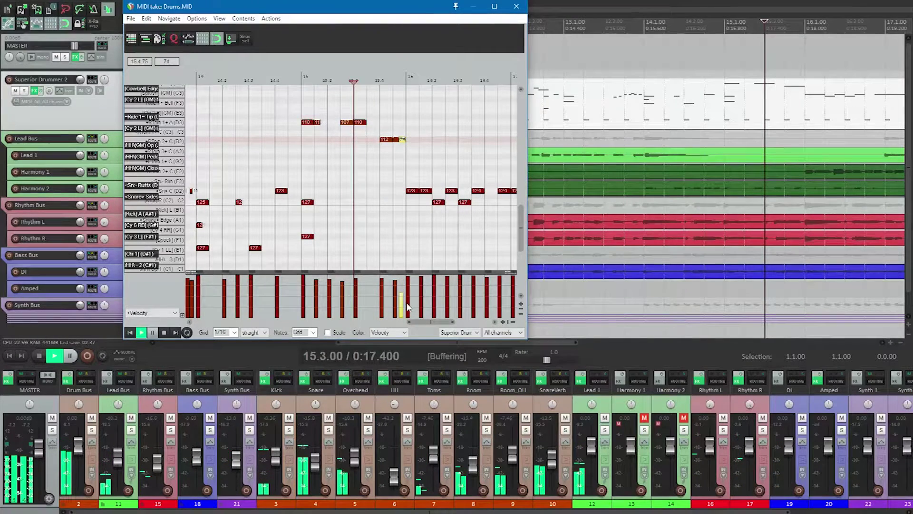
pyautogui.scroll(-1, 422, 210)
pyautogui.press('space')
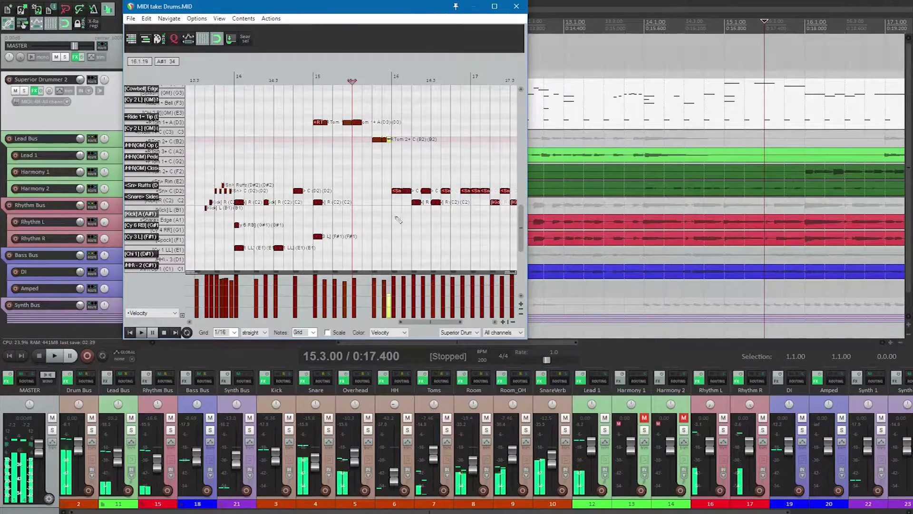
# Step: Add Cy 6 RB (G#1) cymbal notes at 16.1.00 and 16.1.50 and audition from 15.3
pyautogui.click(393, 213)
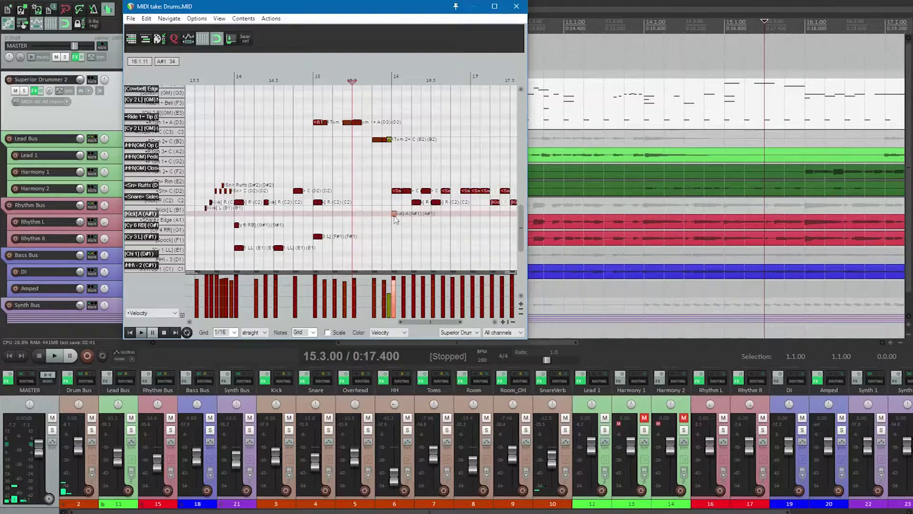
pyautogui.moveTo(394, 216); pyautogui.dragTo(394, 224)
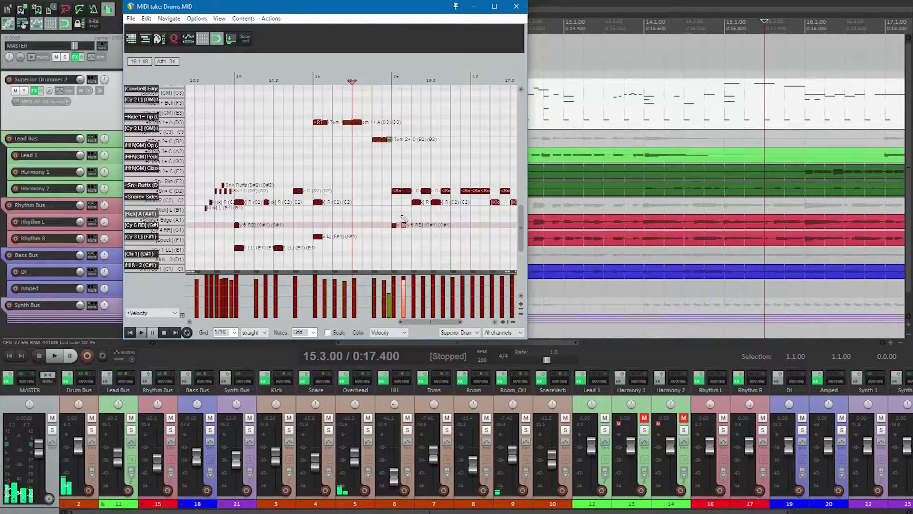
pyautogui.press('space')
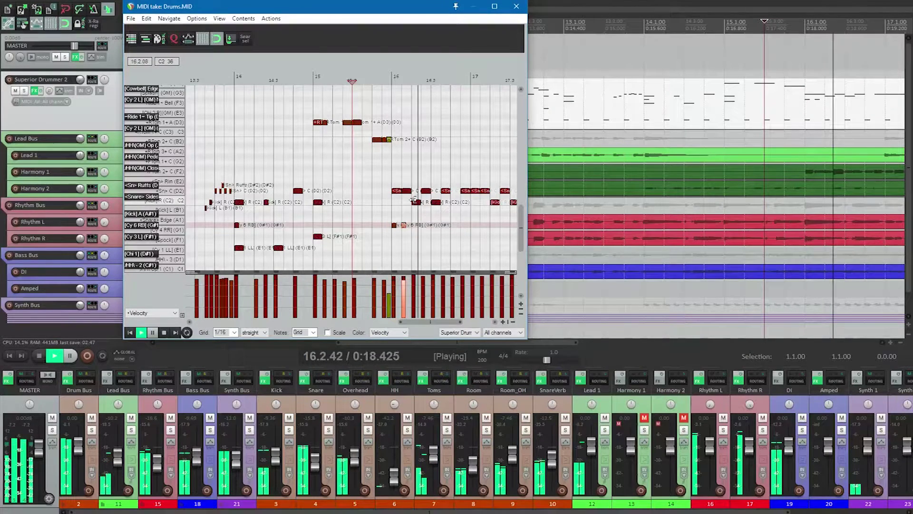
pyautogui.press('space')
# Step: Add Cy 6 RB (G#1) notes at 16.2.50, 16.3.50, 16.4.50, 17.1.00 and 17.1.50, and audition from 16.1
pyautogui.click(424, 225)
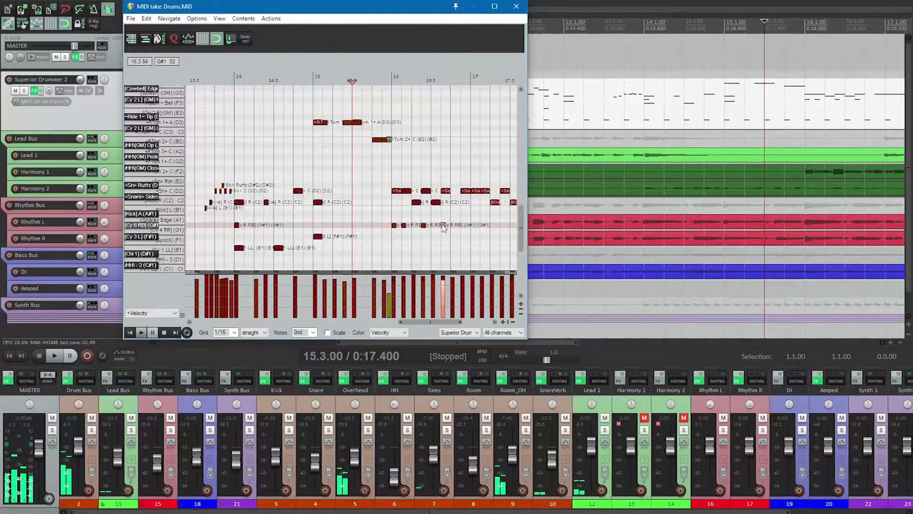
pyautogui.click(463, 224)
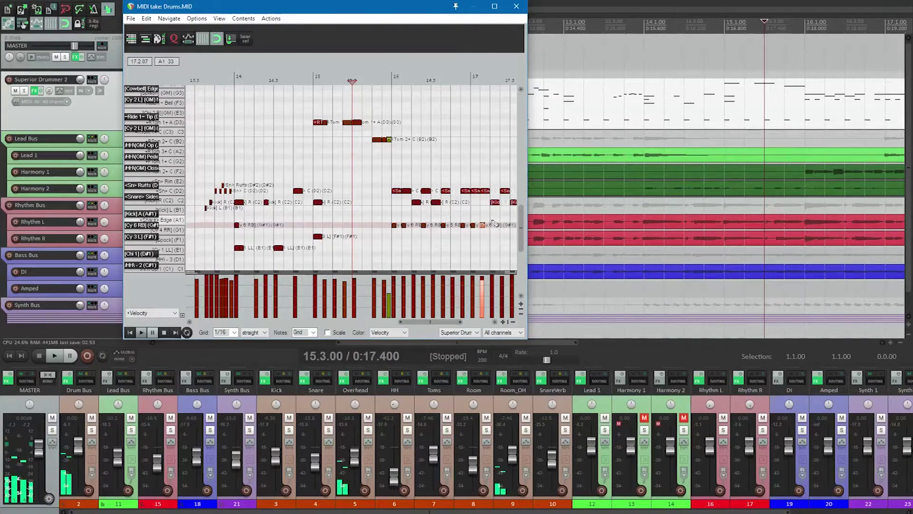
pyautogui.scroll(-2, 462, 162)
pyautogui.click(432, 70)
pyautogui.scroll(2, 432, 71)
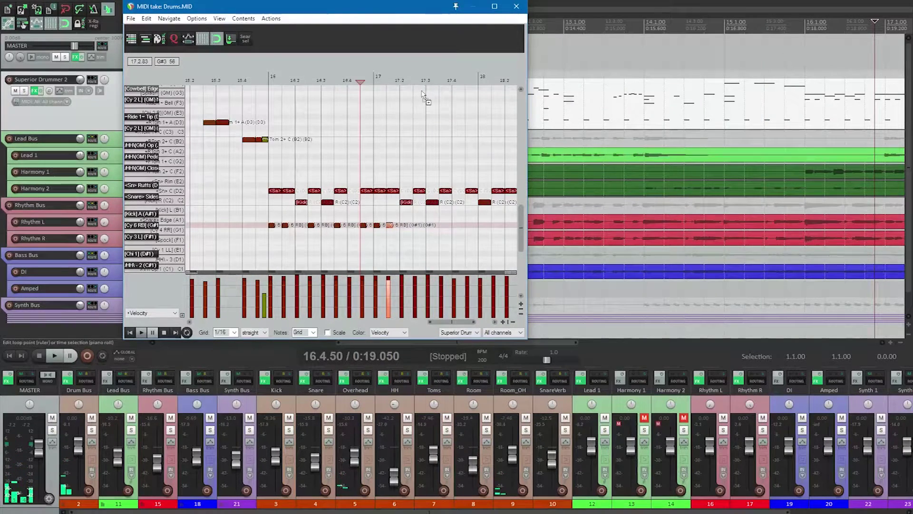
pyautogui.click(269, 80)
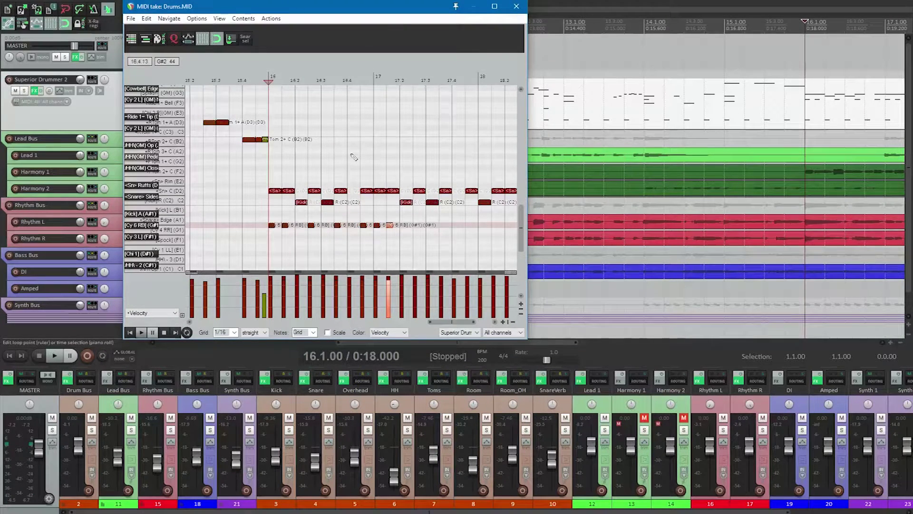
pyautogui.press('space')
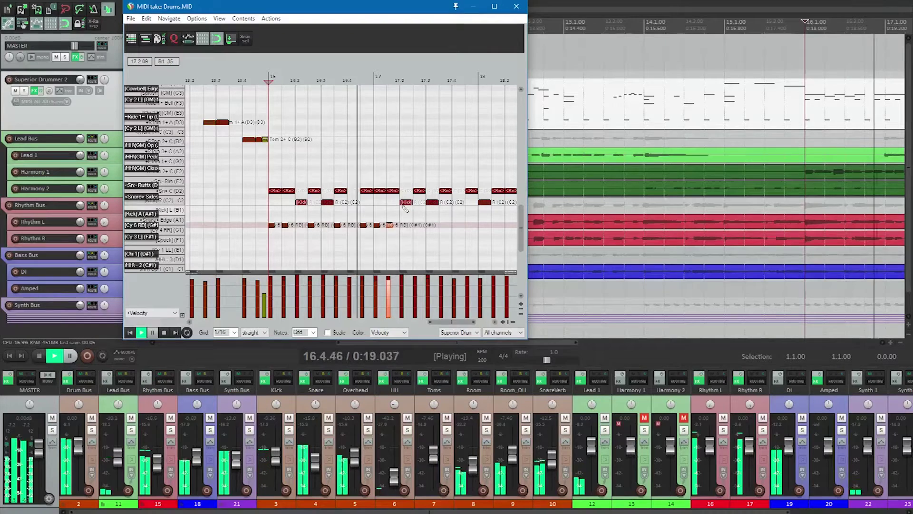
pyautogui.press('space')
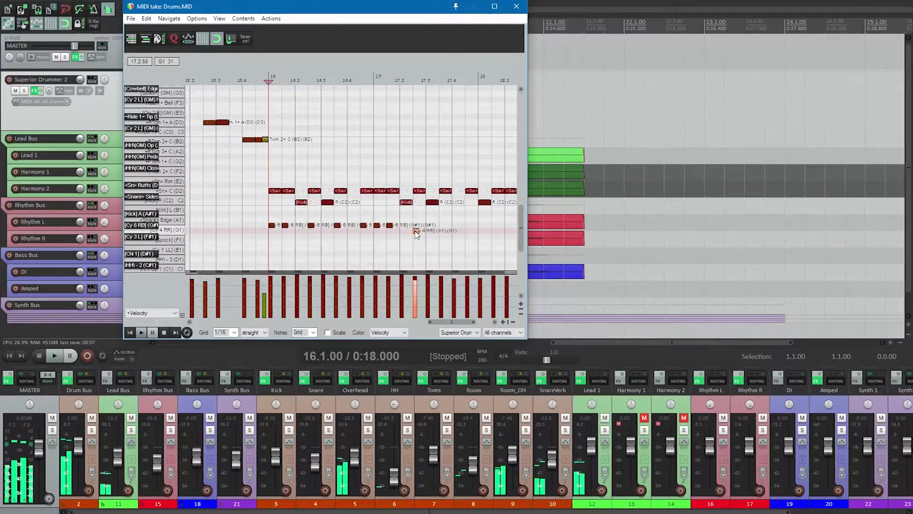
# Step: Add a Cy 3 L (F#1) cymbal note at 17.2.50 and audition from 16.1
pyautogui.click(411, 226)
pyautogui.moveTo(416, 226); pyautogui.dragTo(418, 242)
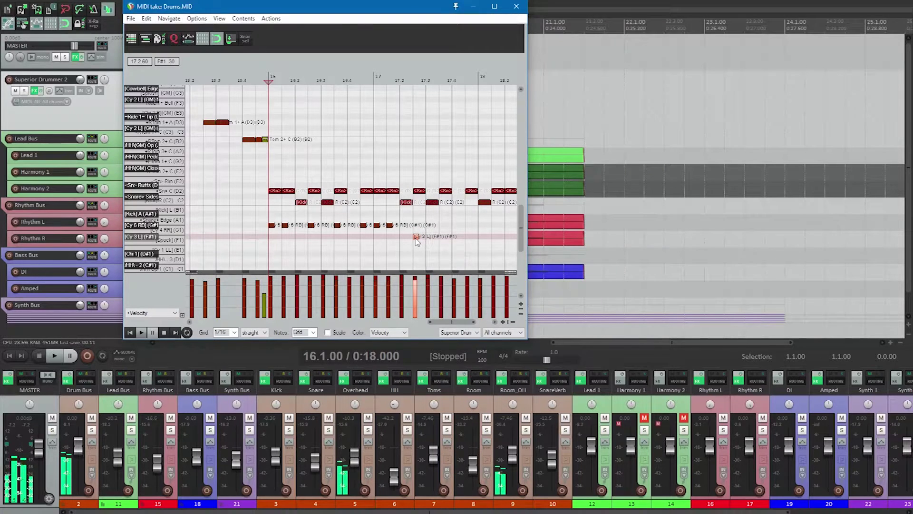
pyautogui.press('space')
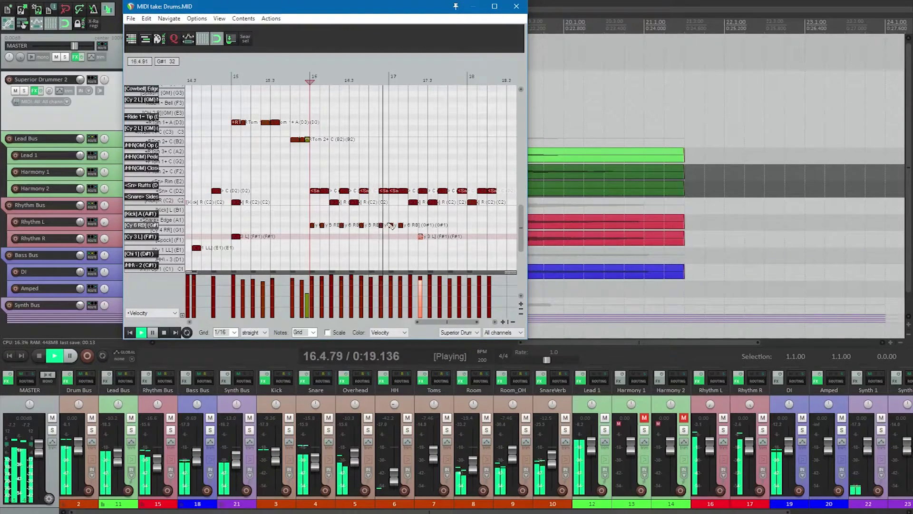
pyautogui.press('space')
# Step: Add Cy 3 L (F#1) cymbal notes at 17.3.50 and 17.4.50 and audition from 16.1
pyautogui.click(440, 237)
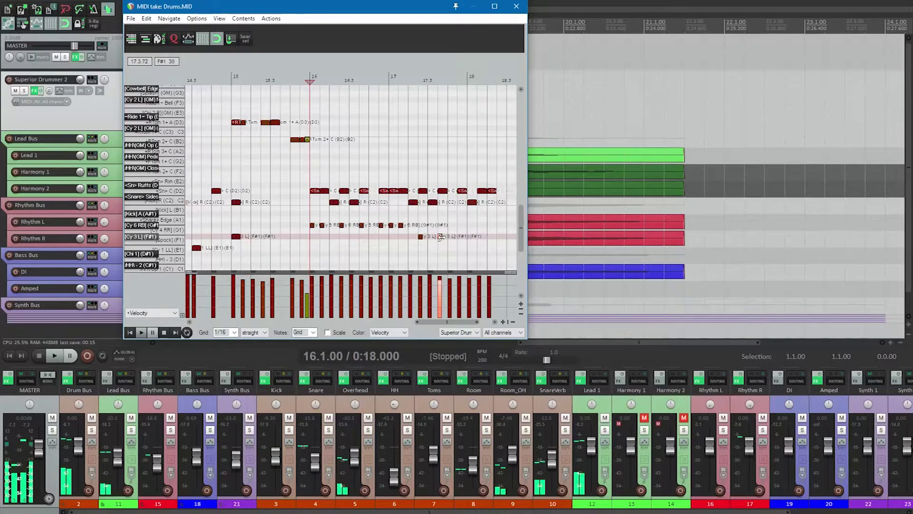
pyautogui.click(461, 236)
pyautogui.press('space')
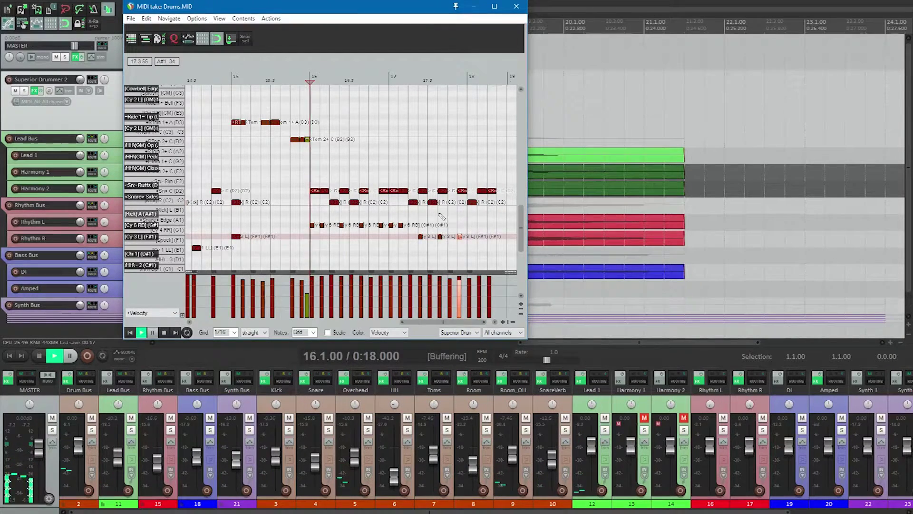
pyautogui.scroll(-2, 473, 233)
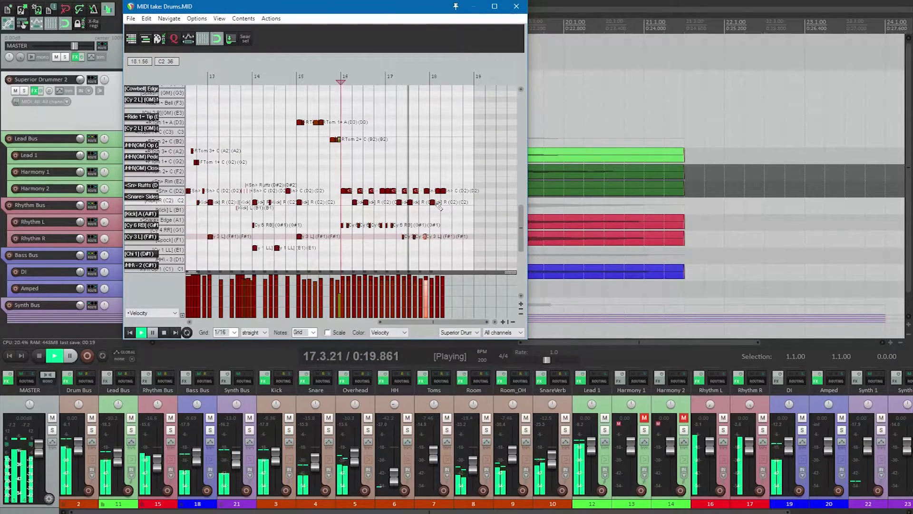
pyautogui.press('space')
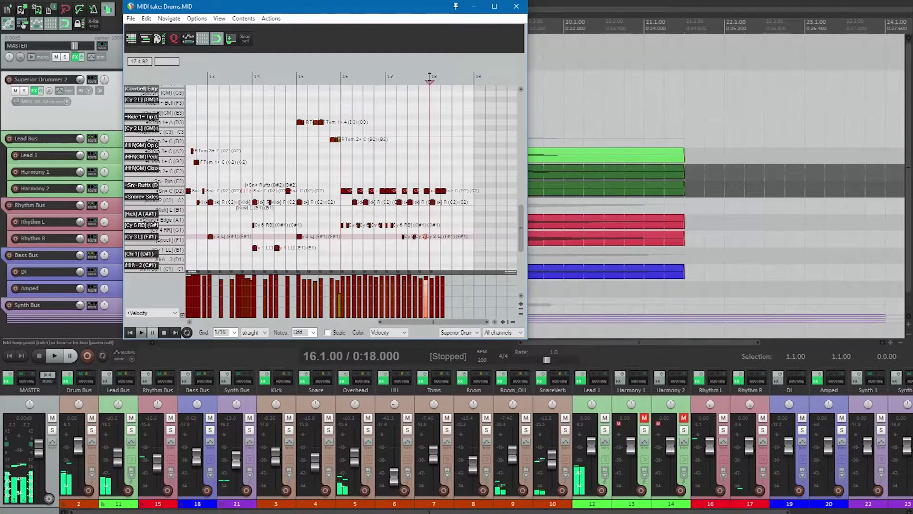
# Step: Audition the ending from 18.1 and add a kick R (C2) note at 18.2.50
pyautogui.click(435, 152)
pyautogui.scroll(3, 435, 152)
pyautogui.press('space')
pyautogui.press('space')
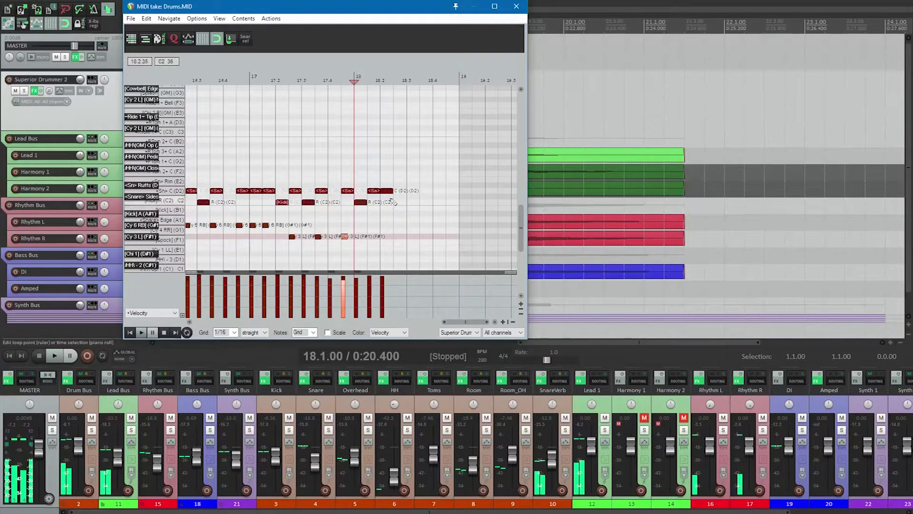
pyautogui.click(396, 196)
pyautogui.moveTo(396, 199); pyautogui.dragTo(397, 202)
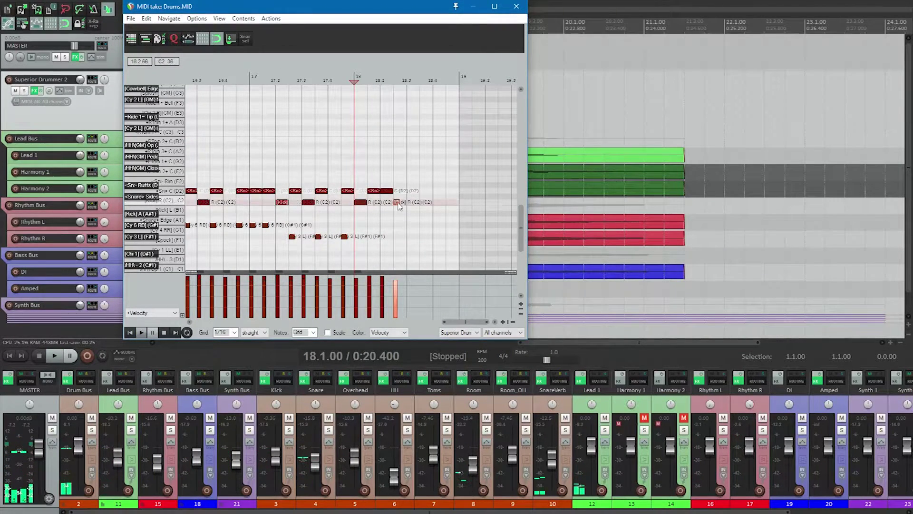
# Step: Add a quieter snare Ruffs (D#2) note at 17.4.75, and rearrange bar 18 as snares at 18.1.00 and 18.1.50, kick R at 18.2.00, kick L at 18.2.50
pyautogui.click(362, 200)
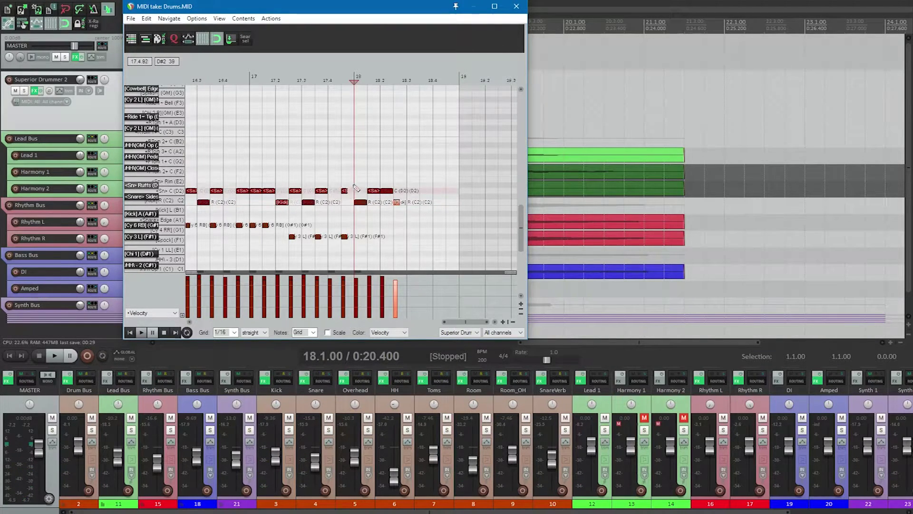
pyautogui.click(351, 185)
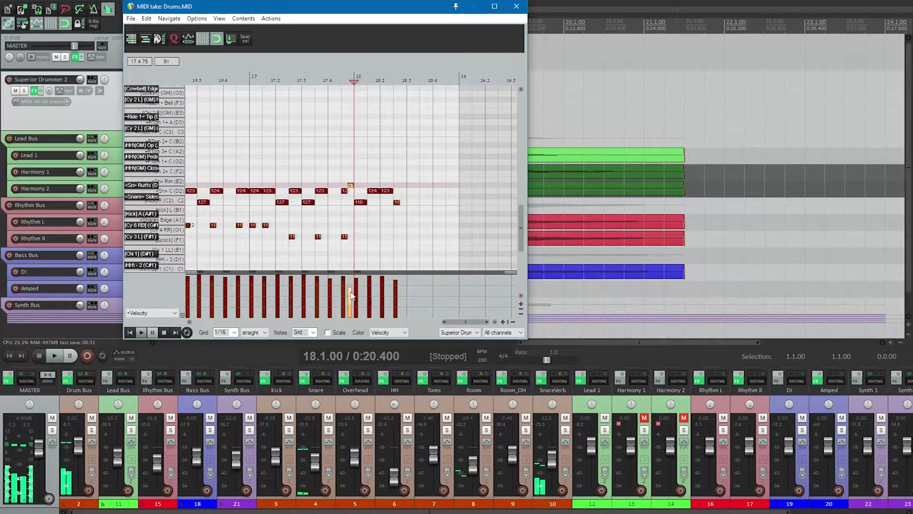
pyautogui.moveTo(362, 206); pyautogui.dragTo(398, 208)
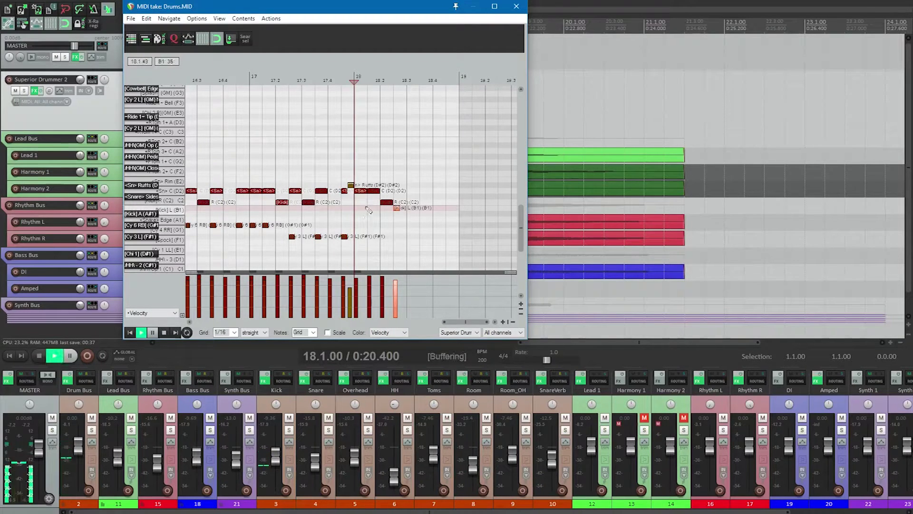
# Step: Add Cy 4 RR (G1) cymbal notes at 18.1.00 and 18.1.50, and a Cy 3 L (F#1) note at 18.2.00
pyautogui.click(358, 220)
pyautogui.moveTo(361, 223); pyautogui.dragTo(363, 233)
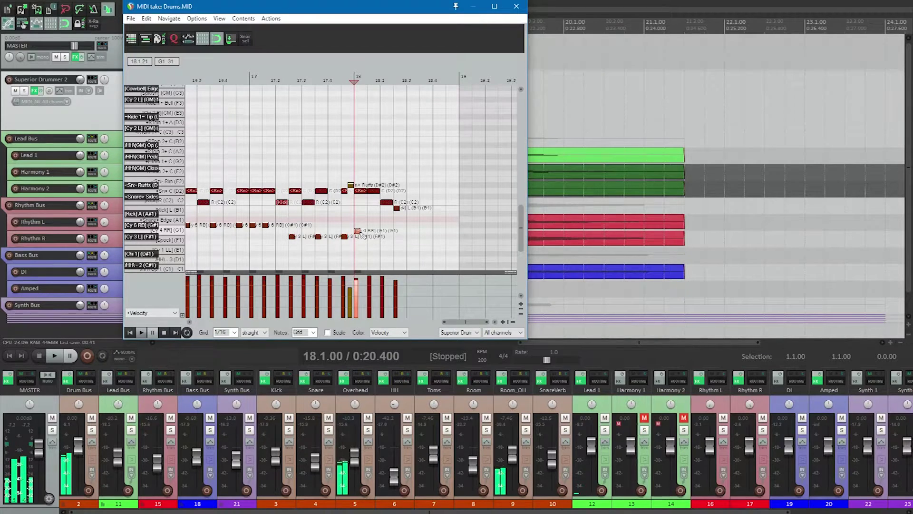
pyautogui.click(371, 231)
pyautogui.click(383, 219)
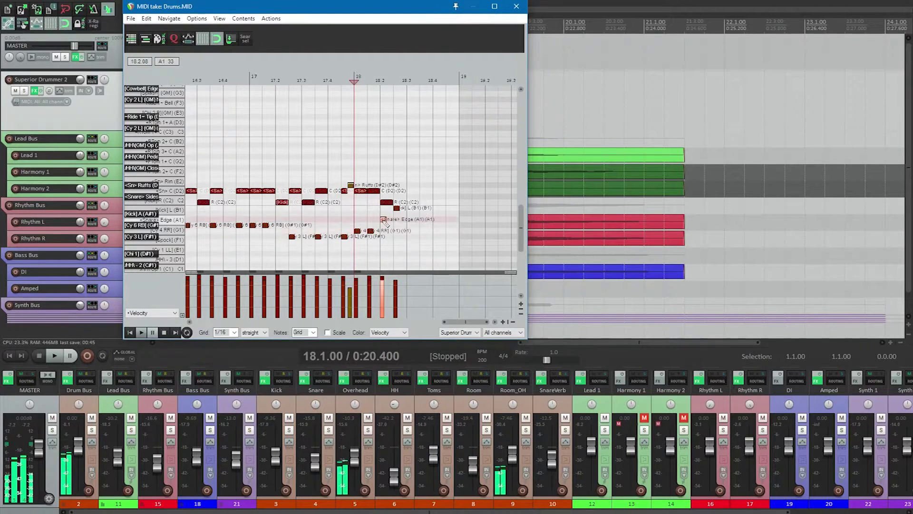
pyautogui.moveTo(383, 224); pyautogui.dragTo(384, 237)
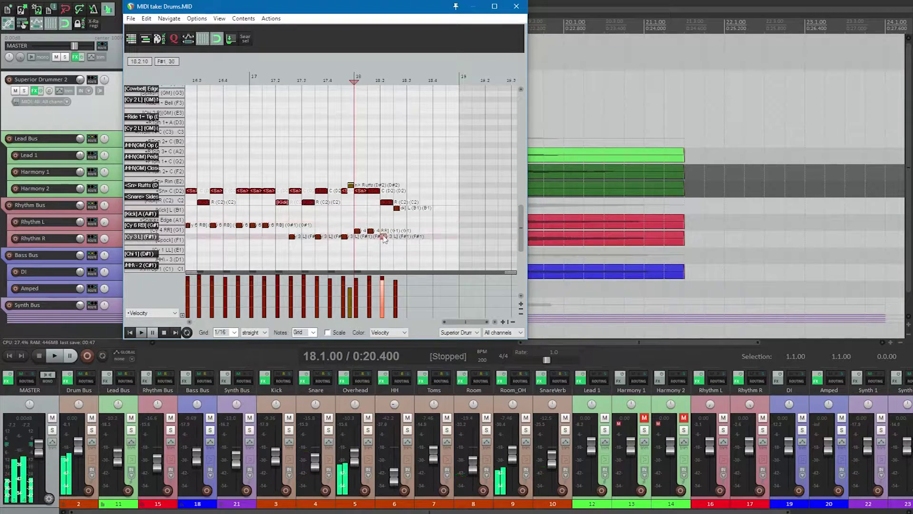
# Step: Add cymbal hits on Cy 4 RR (G1) and Cy 6 RB (G#1) at 18.2.50, and play back the passage from bar 17
pyautogui.click(396, 231)
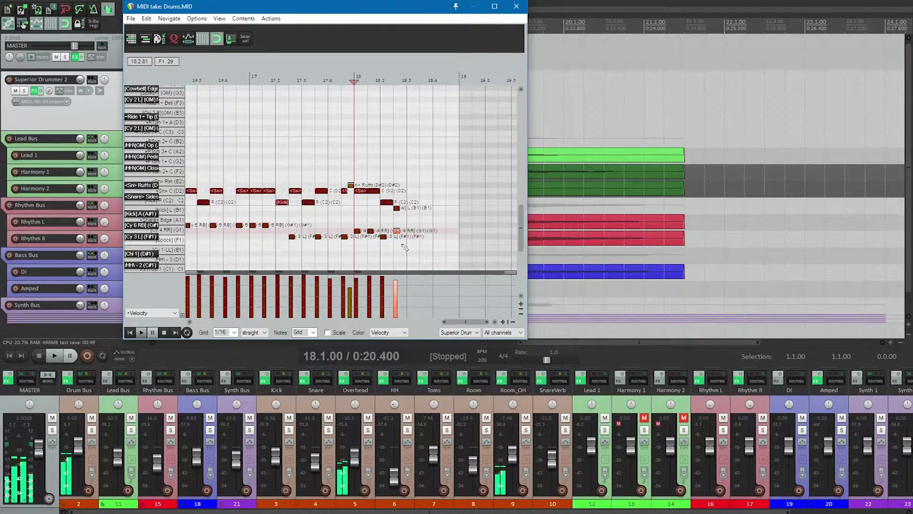
pyautogui.click(400, 242)
pyautogui.moveTo(400, 243); pyautogui.dragTo(396, 228)
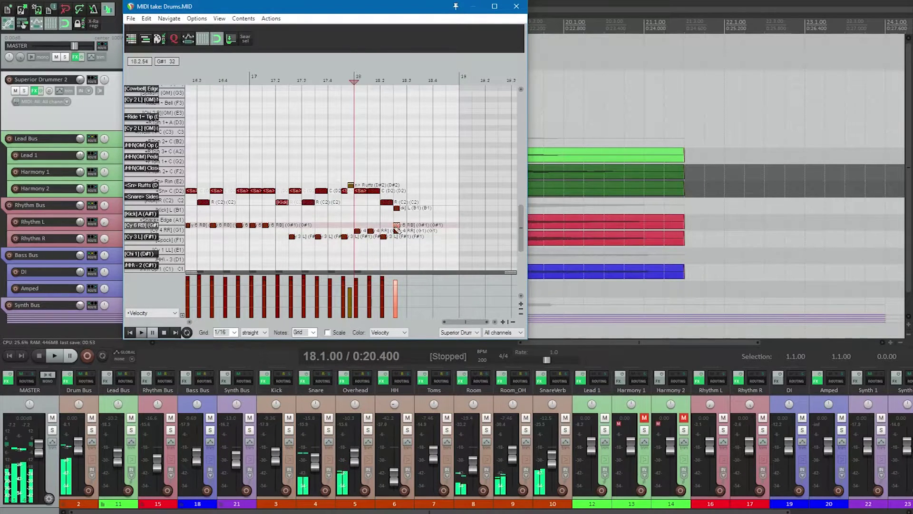
pyautogui.scroll(-2, 298, 150)
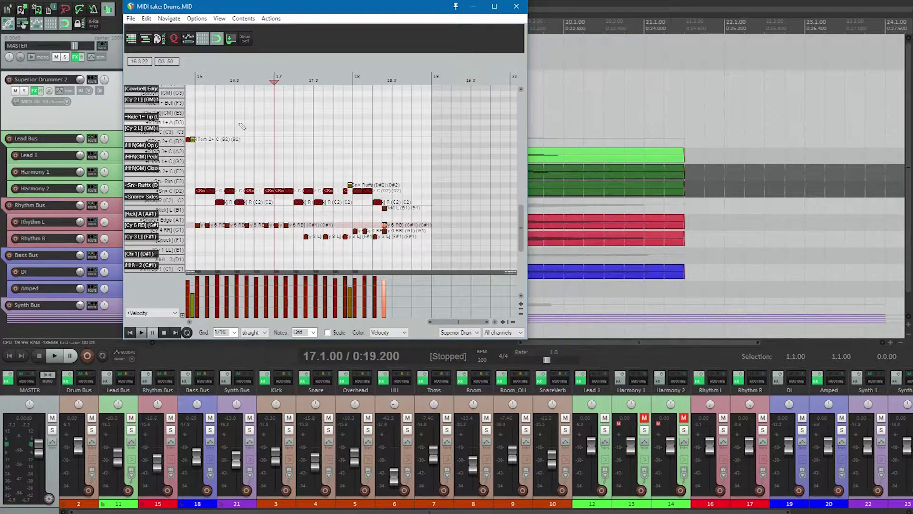
pyautogui.press('space')
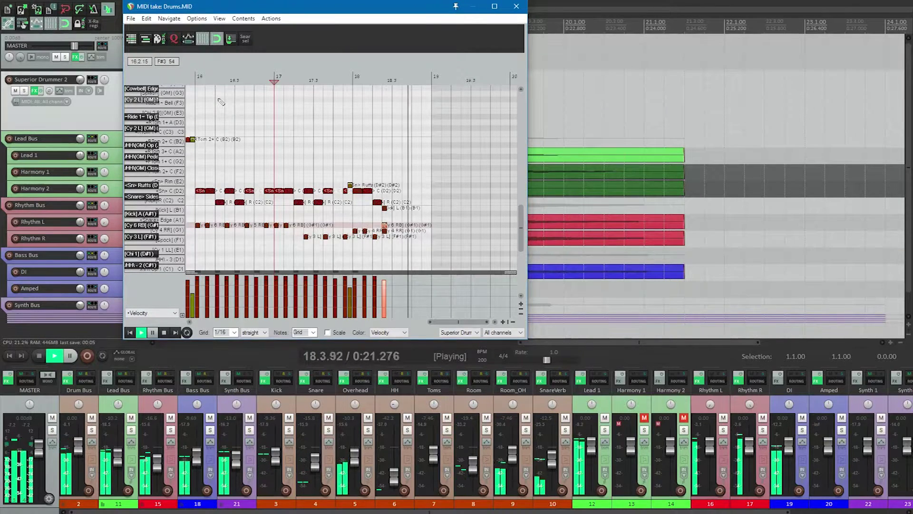
pyautogui.press('space')
pyautogui.press('space')
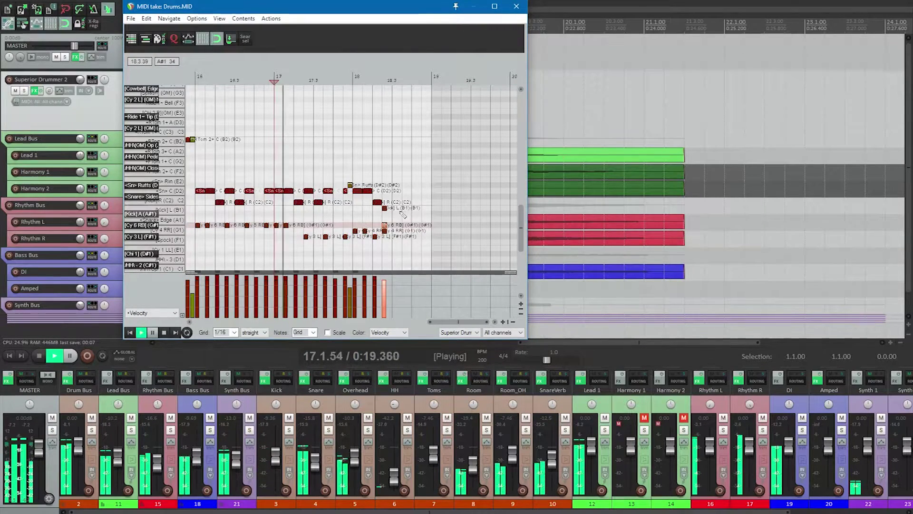
pyautogui.press('space')
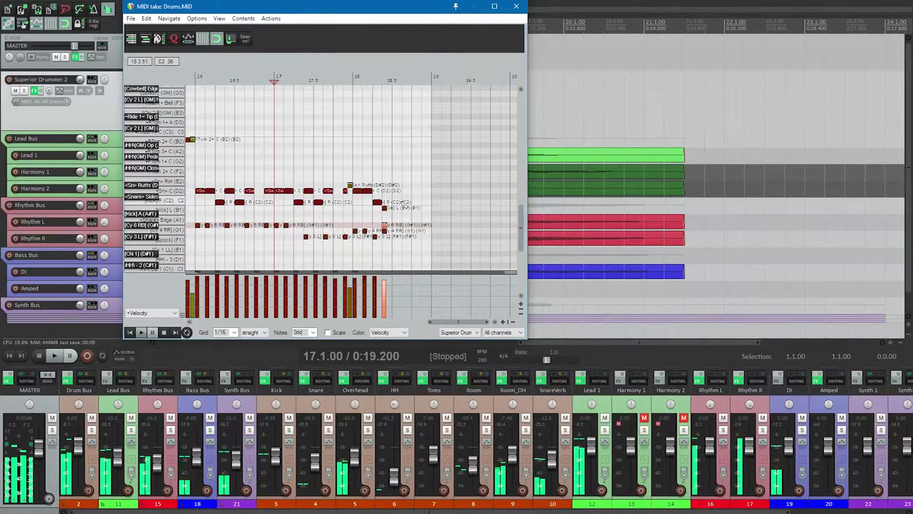
# Step: Add a snare ruff (D#2) at 18.3.00, a snare centre hit (D2) at 18.3.50 with velocity 123, and a right kick (C2) at 18.4.00
pyautogui.click(394, 185)
pyautogui.moveTo(397, 192); pyautogui.dragTo(399, 190)
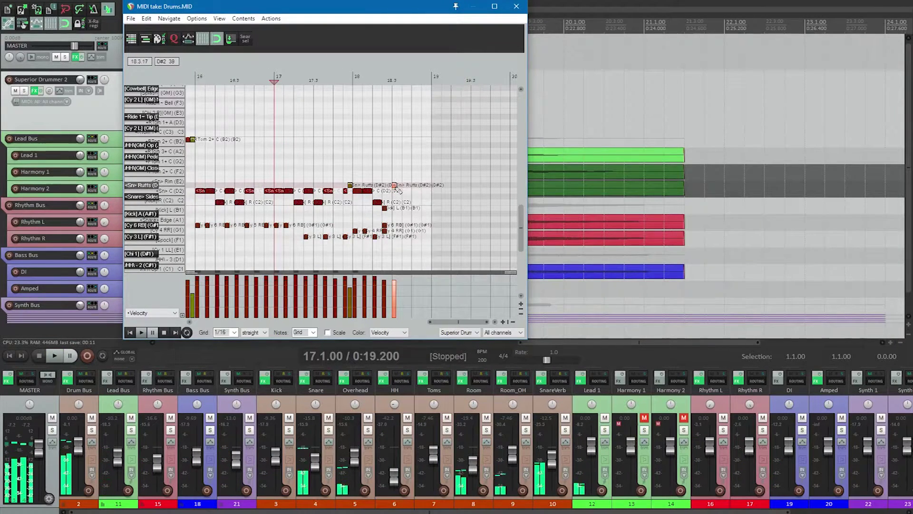
pyautogui.press('space')
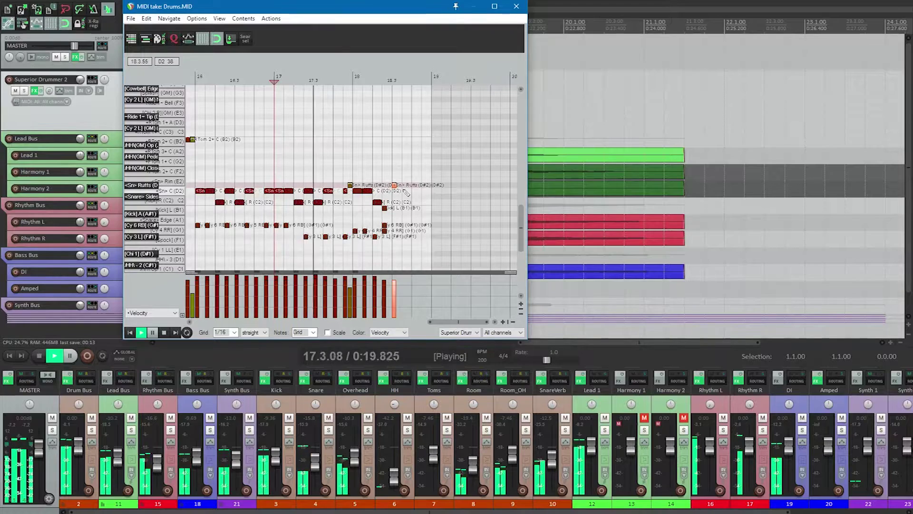
pyautogui.click(404, 191)
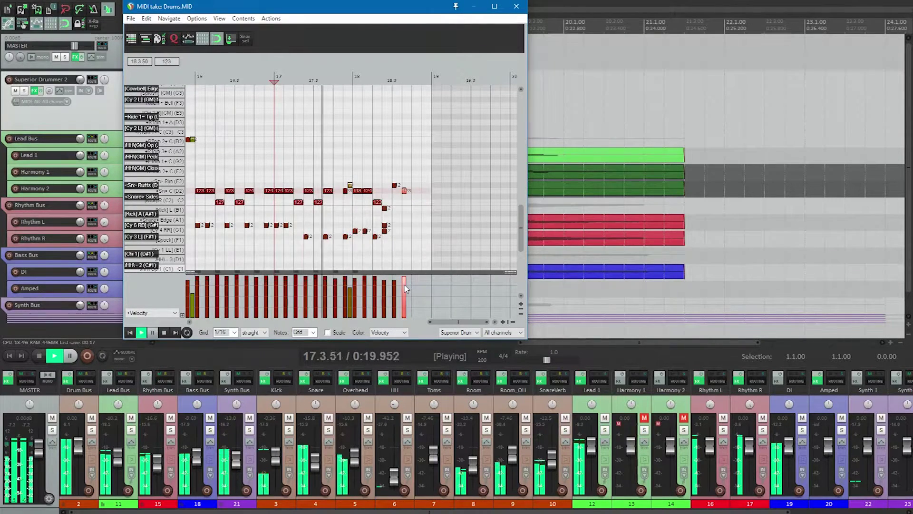
pyautogui.press('space')
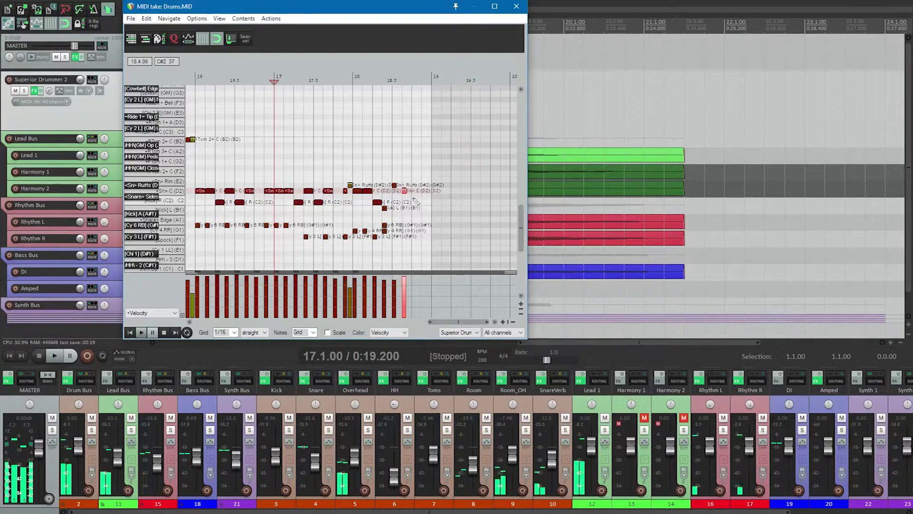
pyautogui.click(415, 202)
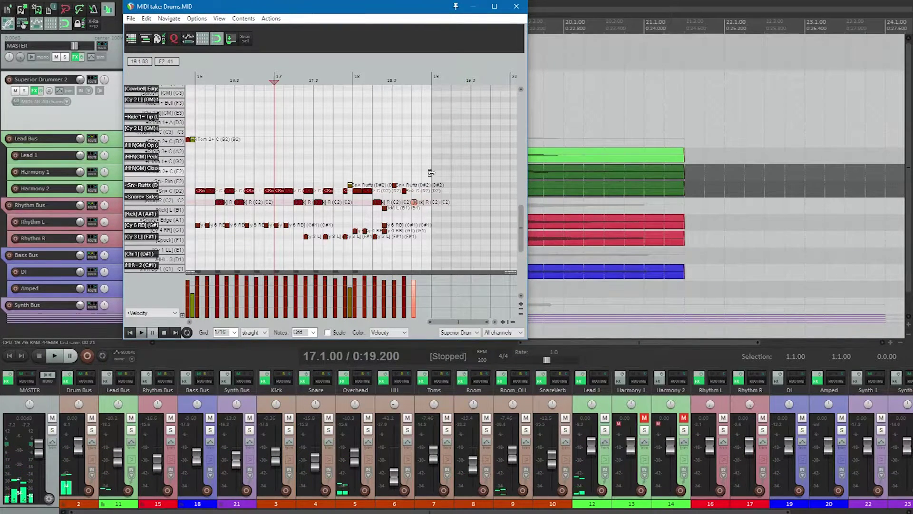
# Step: Extend the drum MIDI item and its source end to bar 20, and play back from bar 17
pyautogui.moveTo(432, 172); pyautogui.dragTo(509, 178)
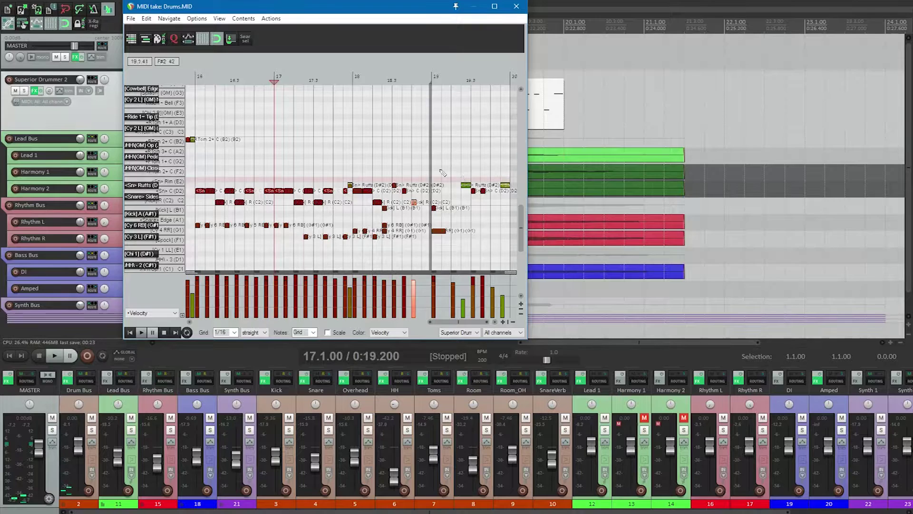
pyautogui.moveTo(430, 167); pyautogui.dragTo(503, 181)
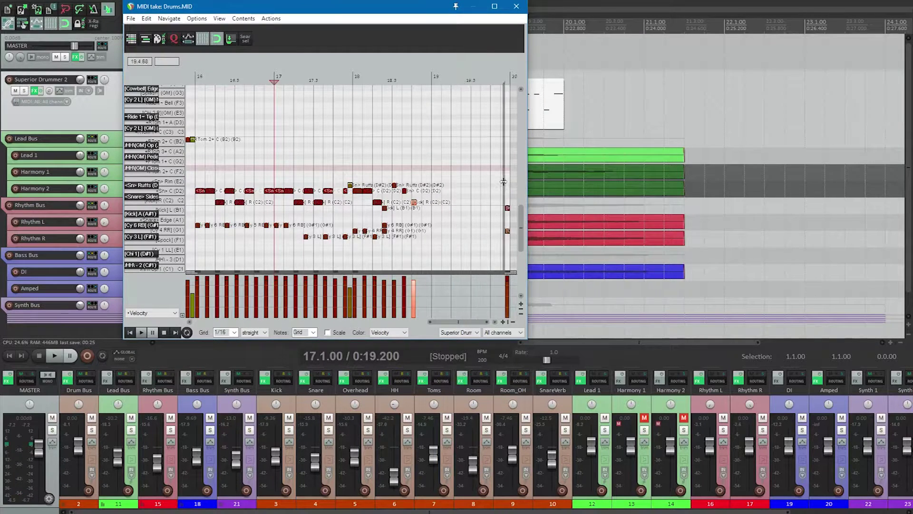
pyautogui.press('space')
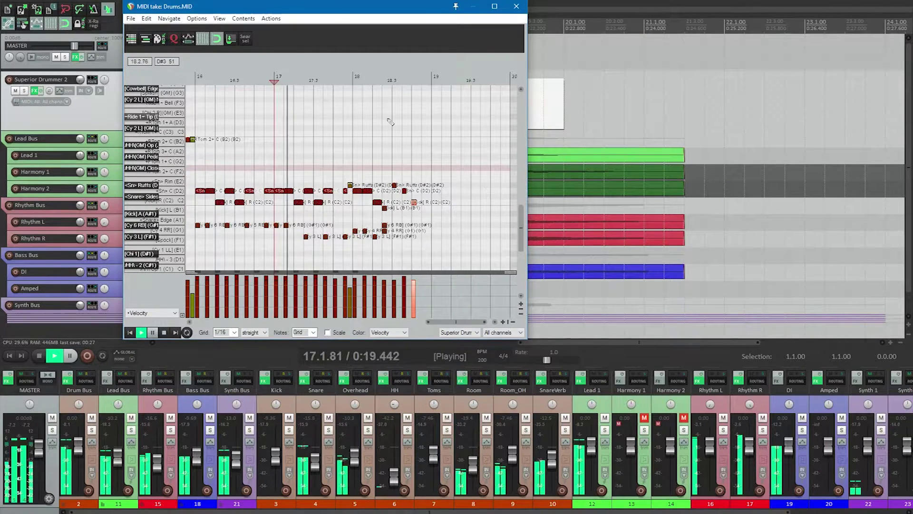
pyautogui.press('space')
# Step: Add a Cy 6 RB (G#1) hit at 18.4.00 and a snare ruff (D#2) at 18.3.75 with reduced velocity
pyautogui.click(415, 225)
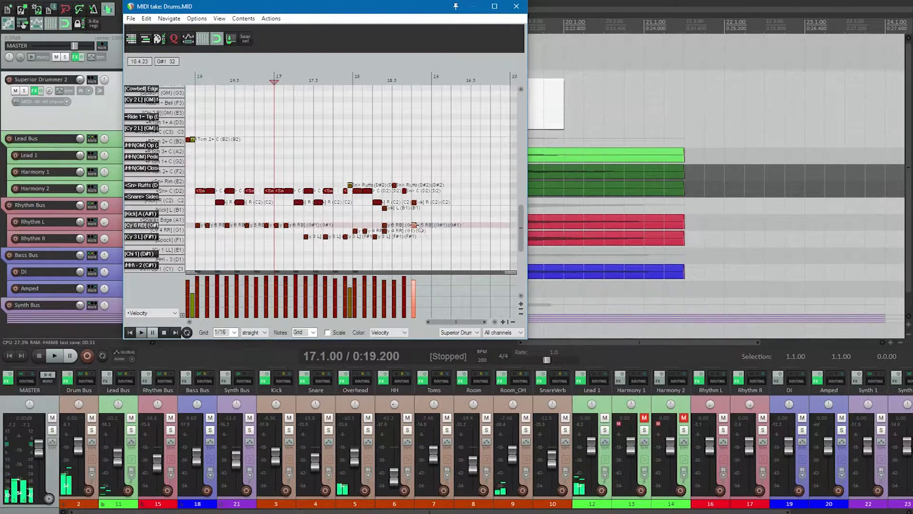
pyautogui.press('space')
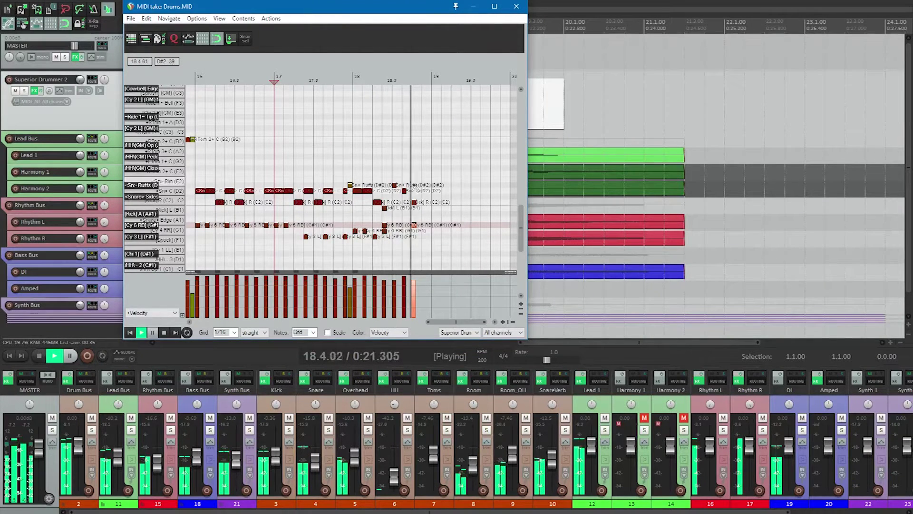
pyautogui.press('space')
pyautogui.click(410, 185)
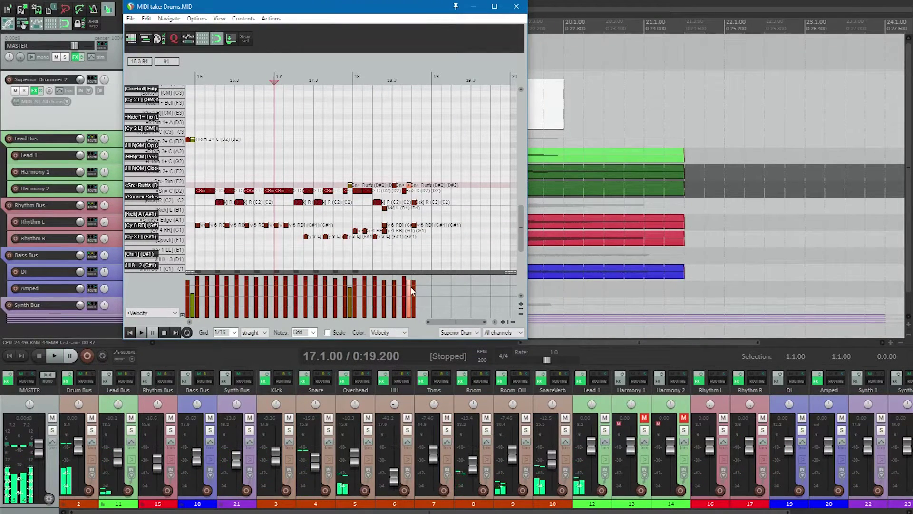
pyautogui.moveTo(409, 291); pyautogui.dragTo(409, 299)
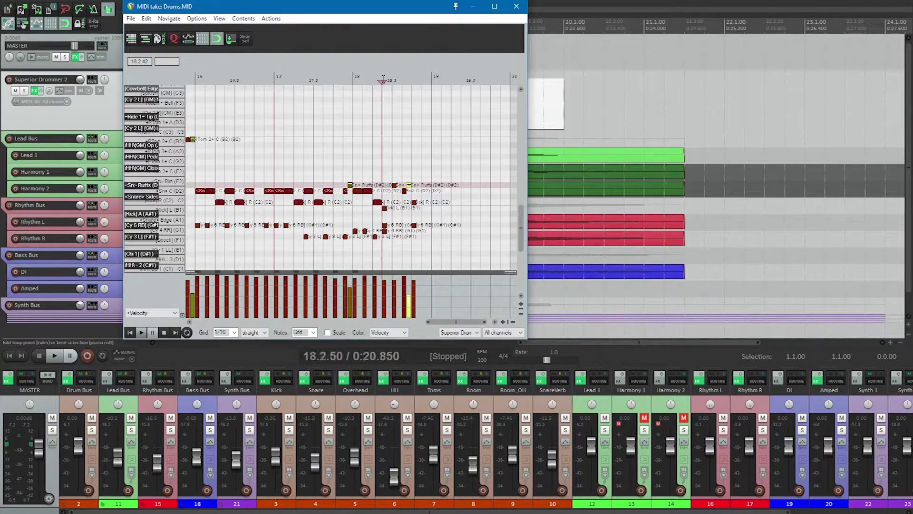
# Step: Move the right kick and Cy 6 RB hits from 18.4.00 to 18.4.50, and audition from 18.2.50
pyautogui.scroll(-2, 415, 197)
pyautogui.press('space')
pyautogui.scroll(3, 409, 197)
pyautogui.press('space')
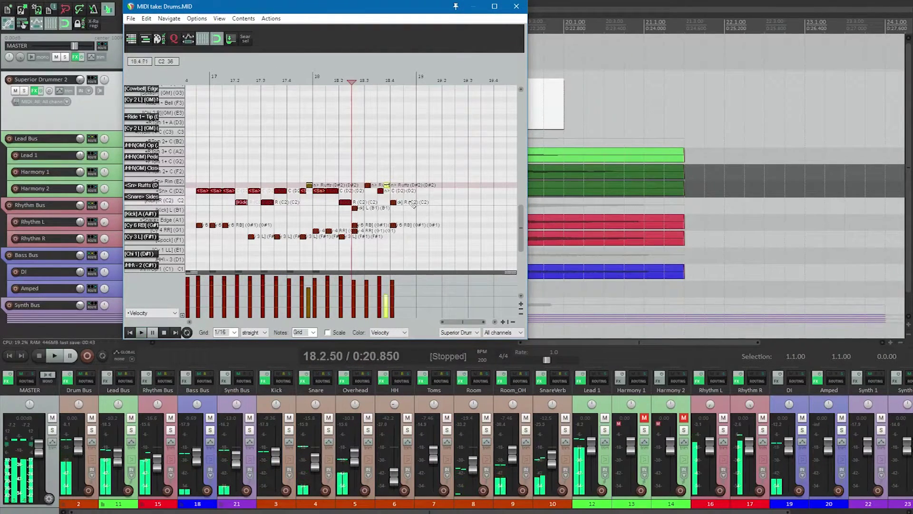
pyautogui.moveTo(391, 198); pyautogui.dragTo(407, 227)
pyautogui.press('space')
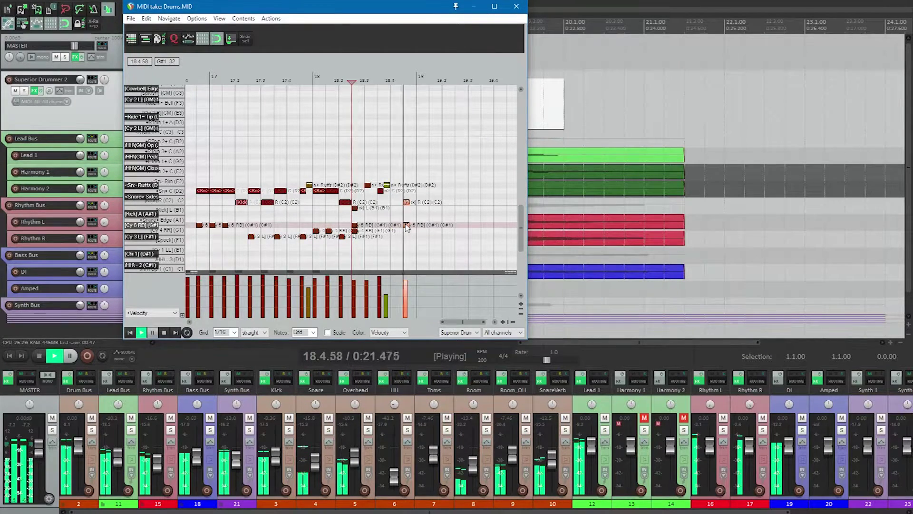
pyautogui.press('space')
# Step: Add a left kick (B1) at 19.1.50 and a right kick (C2) at 19.2.00, leaving no kick at 19.1.00
pyautogui.click(419, 202)
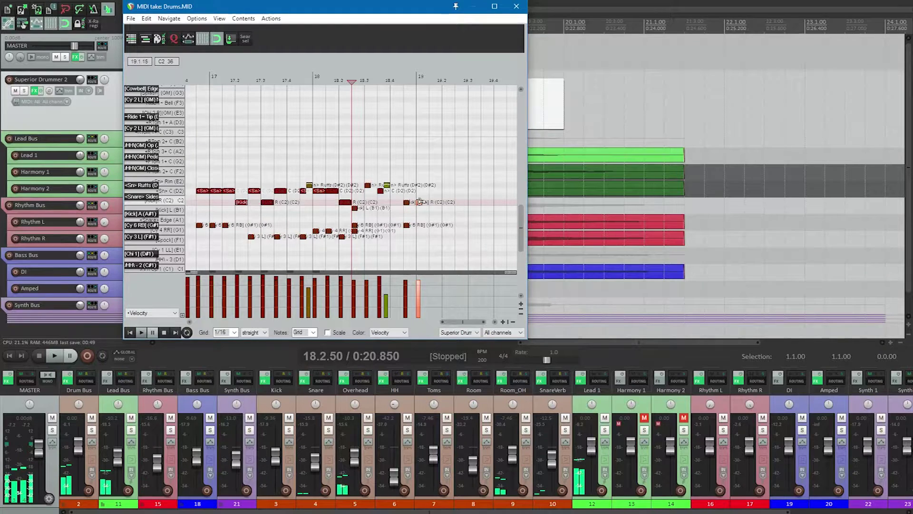
pyautogui.click(432, 208)
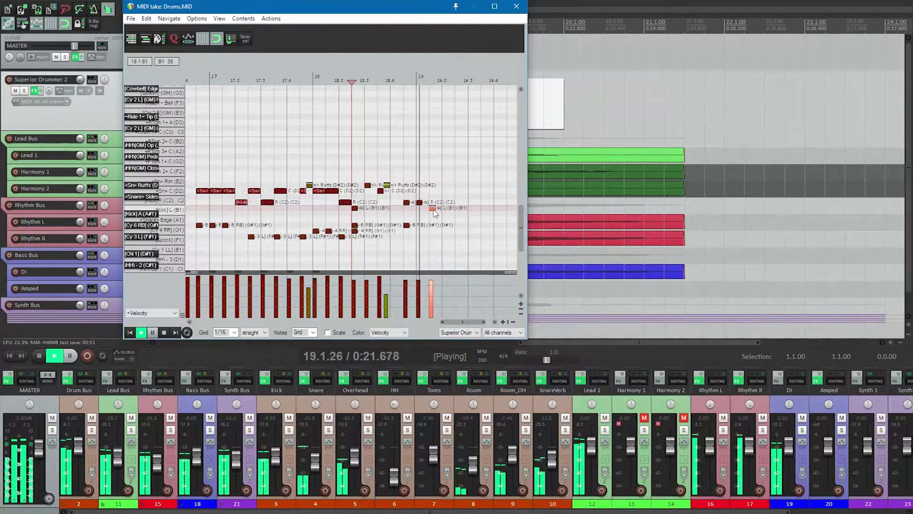
pyautogui.press('space')
pyautogui.click(419, 202)
pyautogui.click(445, 202)
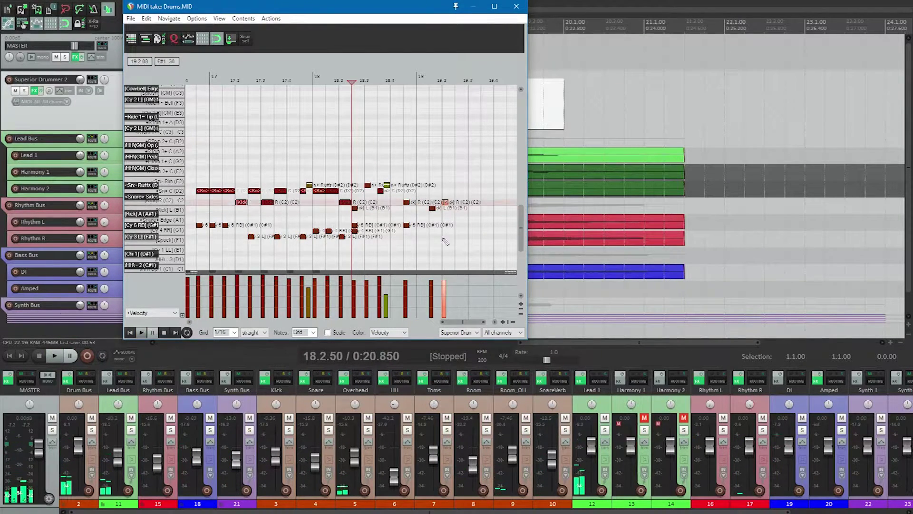
# Step: Add cymbal hits on Cy 4 RR (G1) at 19.1.50 and Cy 6 RB (G#1) at 19.2.00, and play them back
pyautogui.click(433, 231)
pyautogui.click(445, 224)
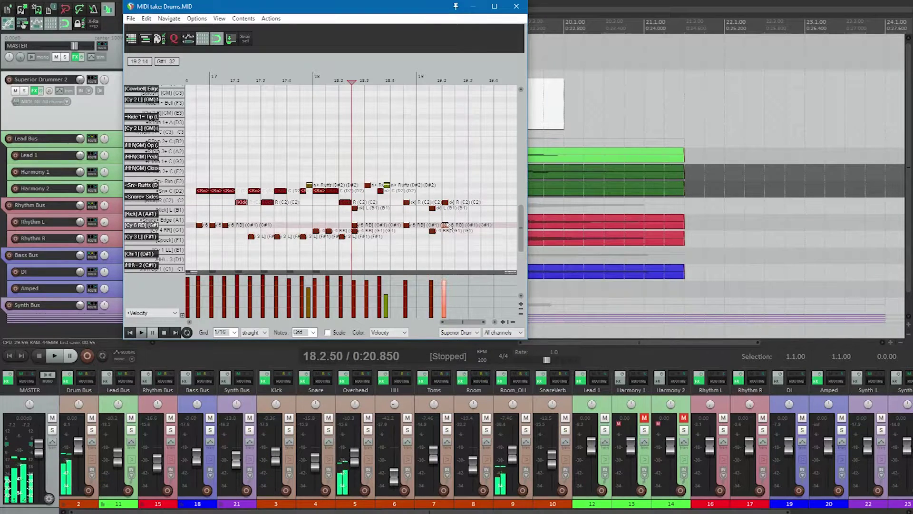
pyautogui.press('space')
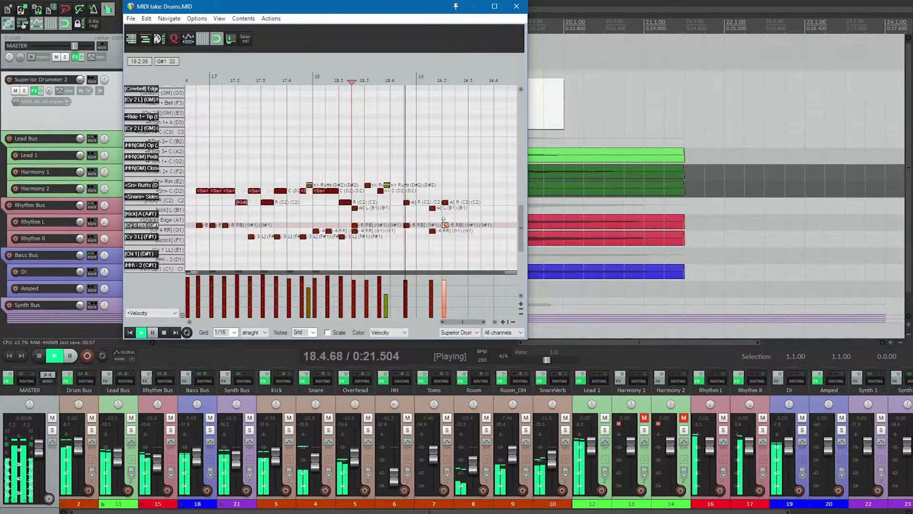
pyautogui.press('space')
# Step: Move the Cy 6 RB hit at 19.2.00 to Cy 3 L (F#1), layer a Cy 4 RR (G1) hit over it, and audition
pyautogui.moveTo(446, 225); pyautogui.dragTo(445, 236)
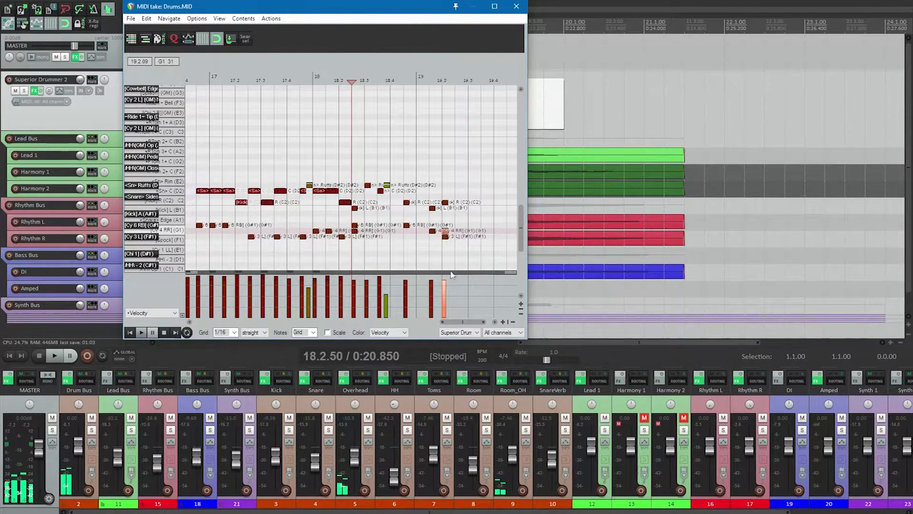
pyautogui.press('space')
pyautogui.press('space')
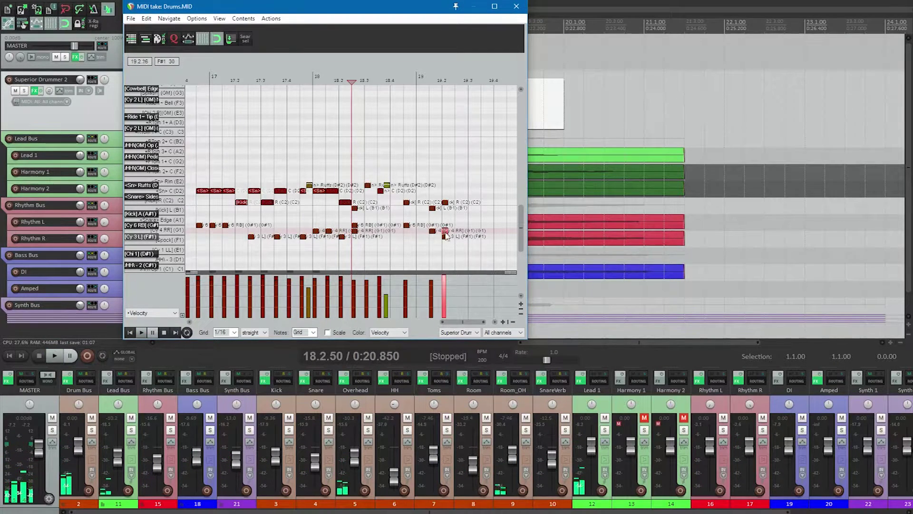
# Step: Delete the Cy 3 L hit at 19.2.00, move the Cy 4 RR hit there onto F#1, and play back
pyautogui.click(446, 237)
pyautogui.press('Delete')
pyautogui.moveTo(445, 231); pyautogui.dragTo(445, 239)
pyautogui.press('space')
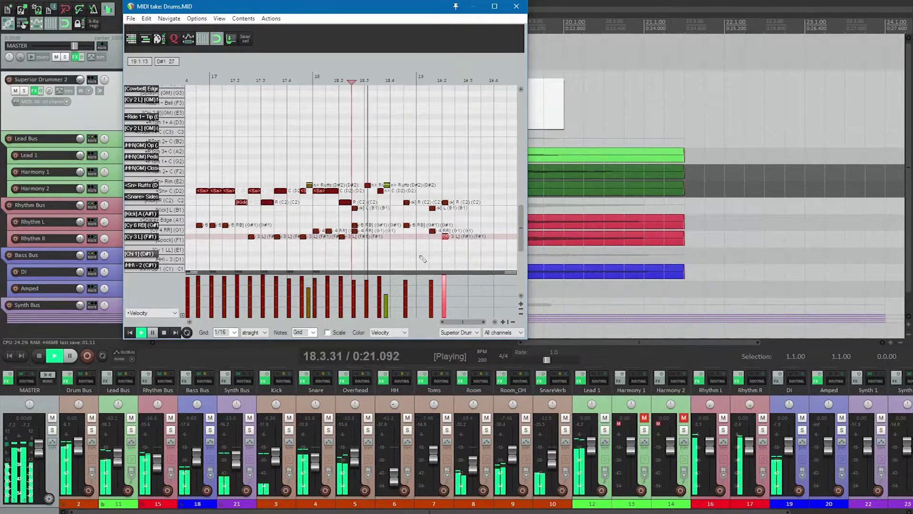
pyautogui.press('space')
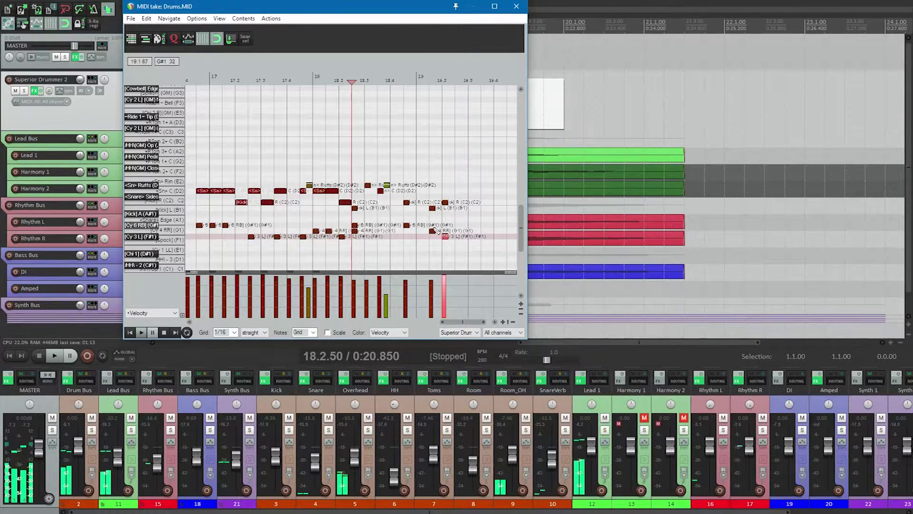
# Step: Raise the velocity of the Cy 4 RR hit at 19.1.50, and move the Cy 6 RB hit at 18.4.50 to Snare Edge (A1)
pyautogui.click(433, 232)
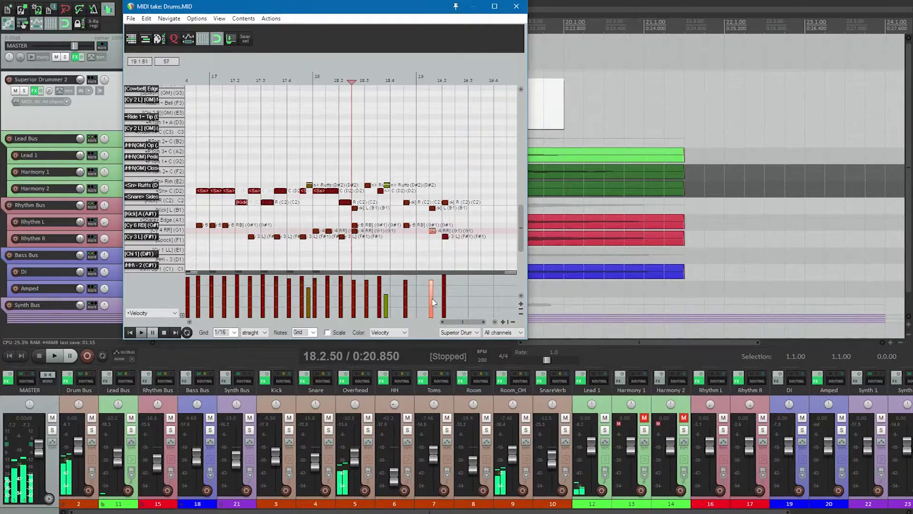
pyautogui.moveTo(433, 302); pyautogui.dragTo(433, 298)
pyautogui.press('space')
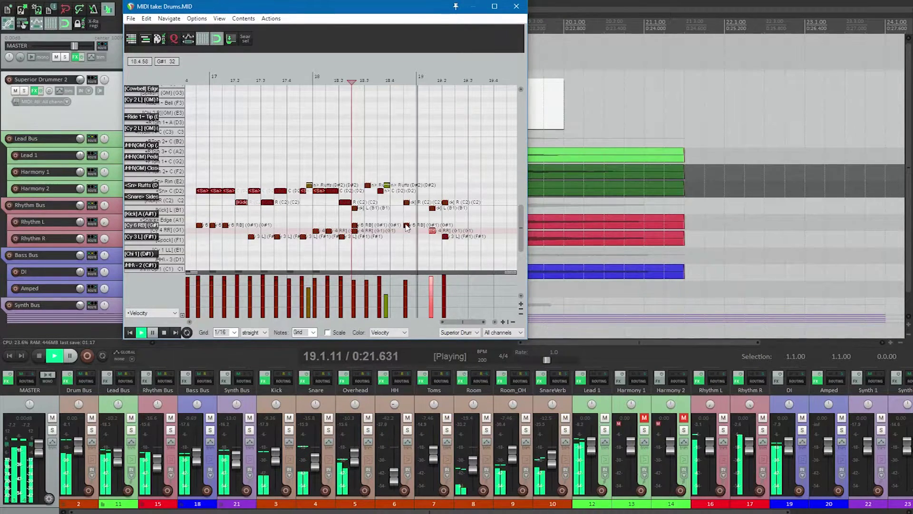
pyautogui.press('space')
pyautogui.click(406, 225)
pyautogui.moveTo(407, 227); pyautogui.dragTo(407, 237)
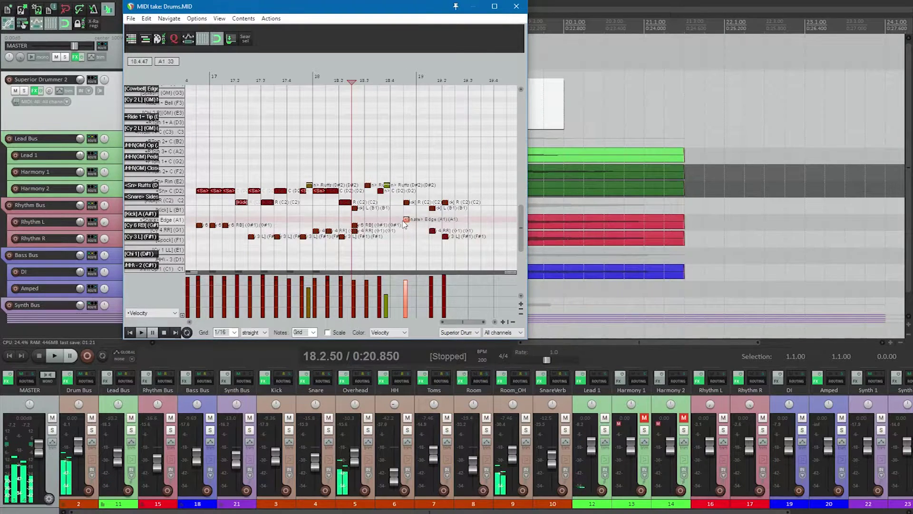
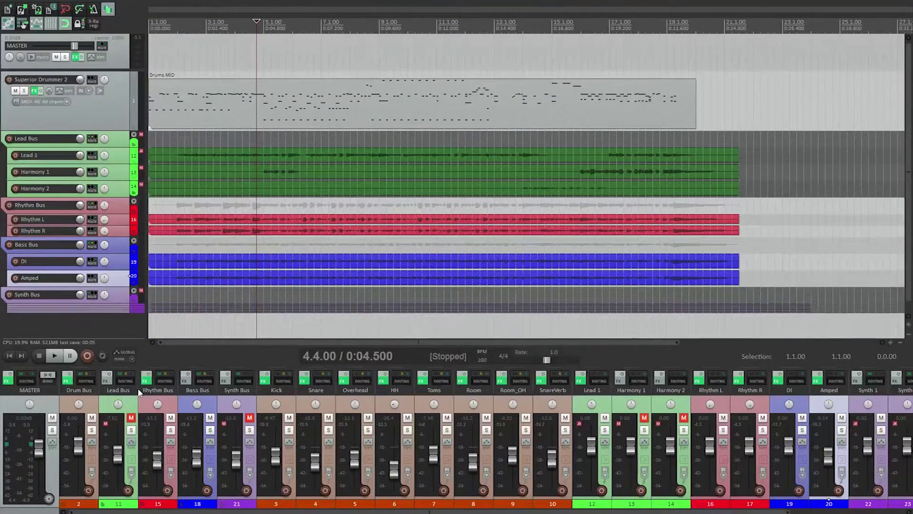
# Step: Add FabFilter Pro-Q (Mono) (x86) to the Bass Bus effects and set its analyzer to Post-EQ
pyautogui.click(186, 384)
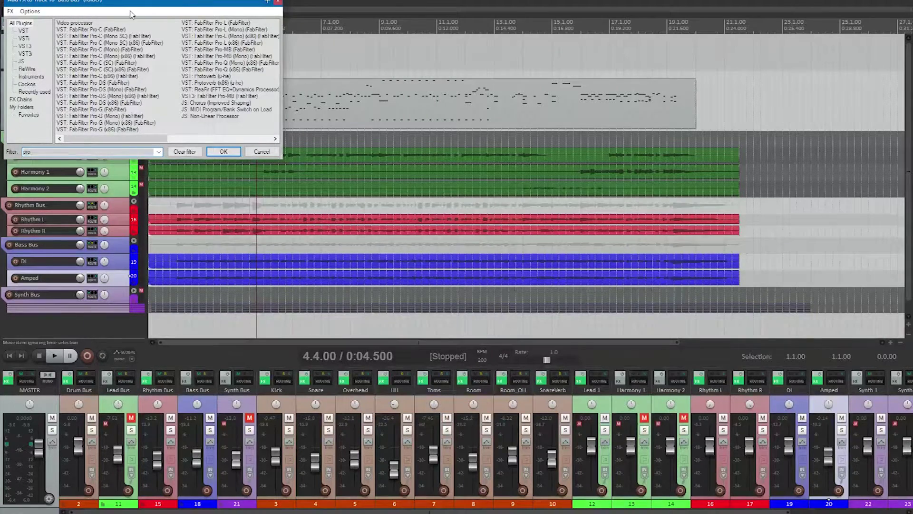
pyautogui.doubleClick(227, 63)
pyautogui.click(356, 287)
pyautogui.click(365, 318)
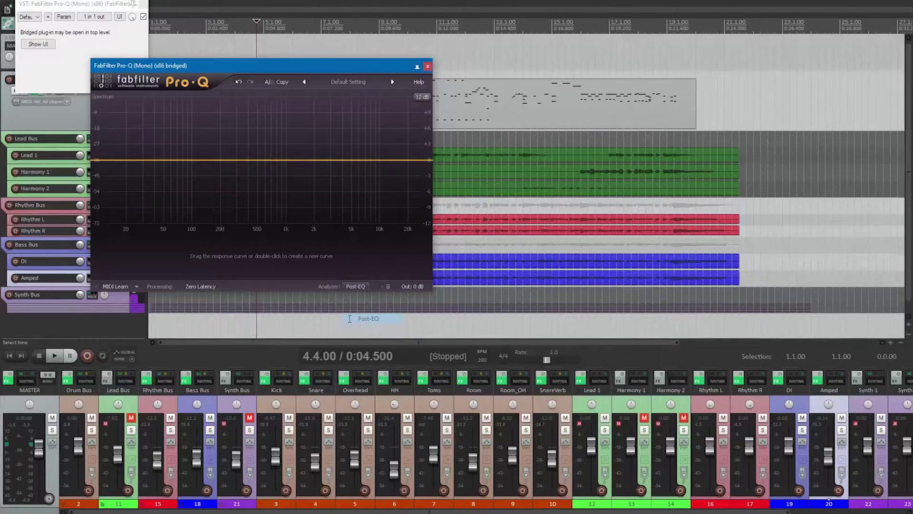
# Step: During playback from bar 2, cut narrow bands on the Bass Bus EQ by about 6 dB near 5 kHz and 3 dB near 400 Hz
pyautogui.click(159, 321)
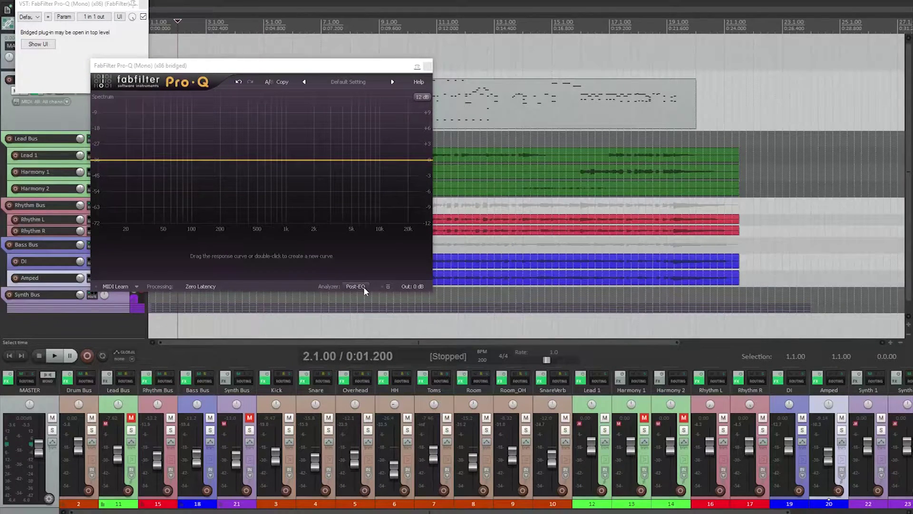
pyautogui.press('space')
pyautogui.moveTo(317, 161); pyautogui.dragTo(356, 173)
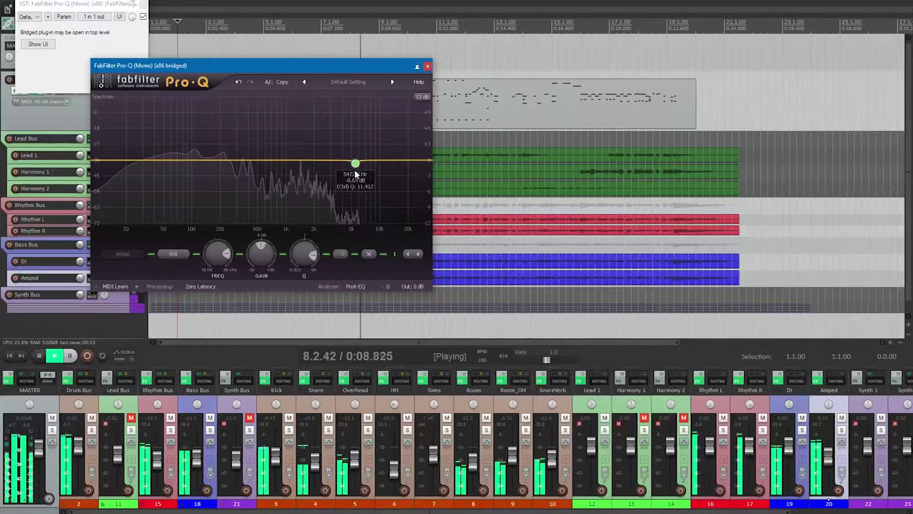
pyautogui.moveTo(243, 161)
pyautogui.mouseDown()
pyautogui.moveTo(247, 98)
pyautogui.moveTo(257, 142)
pyautogui.moveTo(248, 178)
pyautogui.mouseUp()
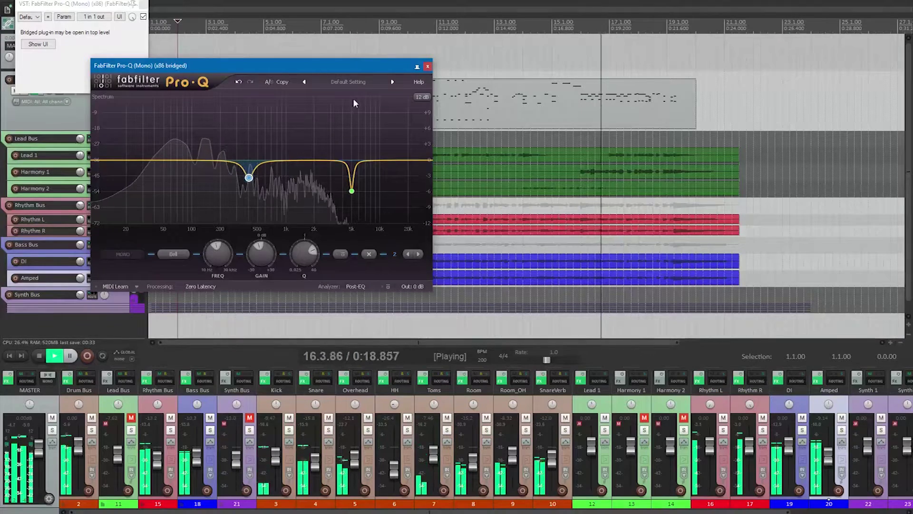
pyautogui.click(428, 66)
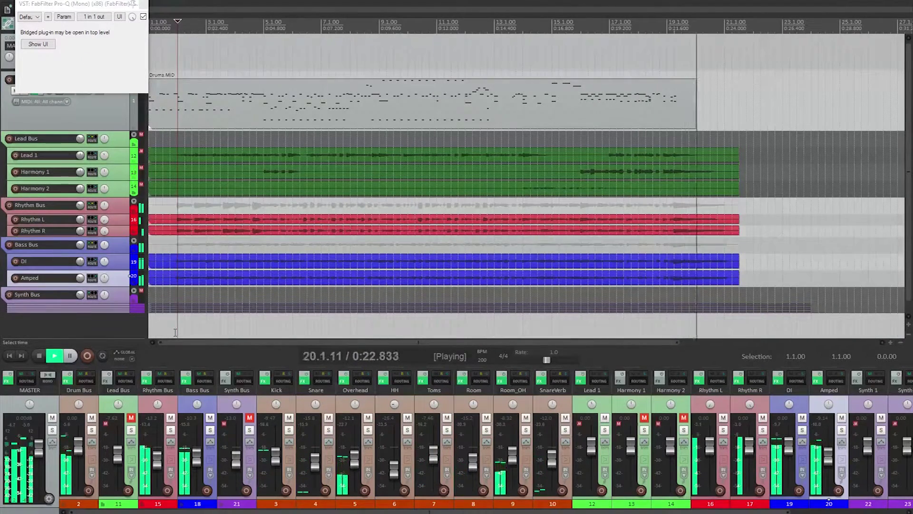
pyautogui.press('space')
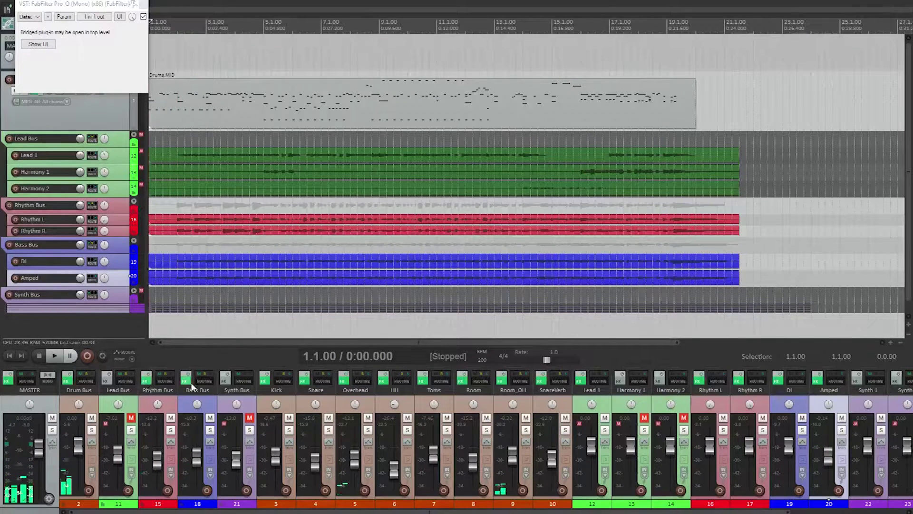
# Step: Add FabFilter Pro-C to the Bass Bus effects and lower its side-chain upper cutoff to 258.6 Hz
pyautogui.click(192, 386)
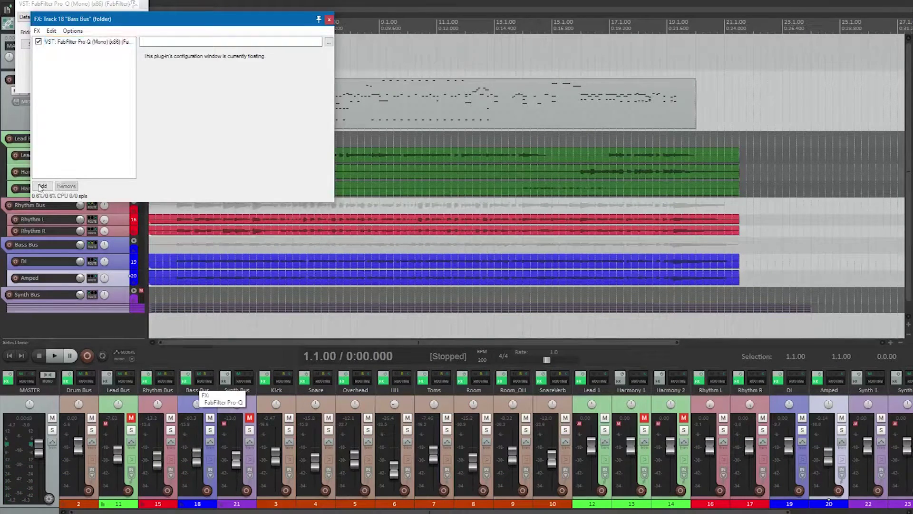
pyautogui.click(41, 186)
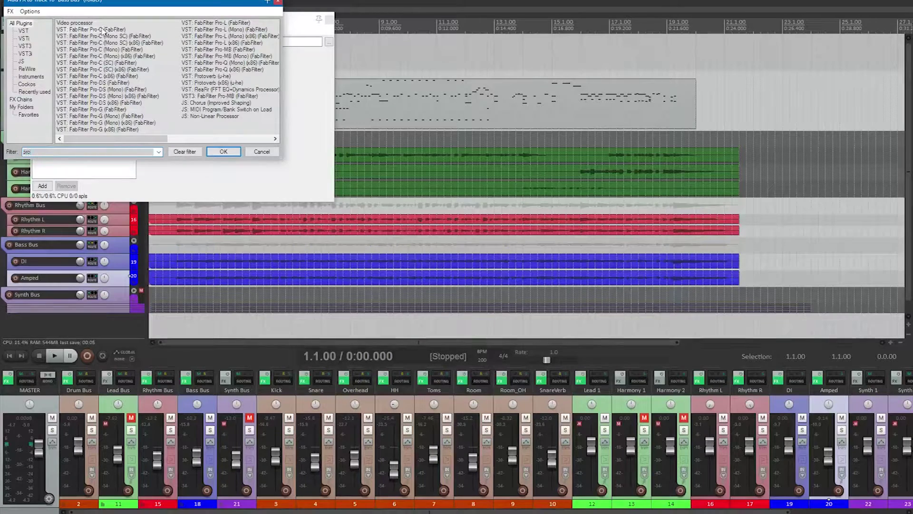
pyautogui.doubleClick(102, 29)
pyautogui.click(275, 250)
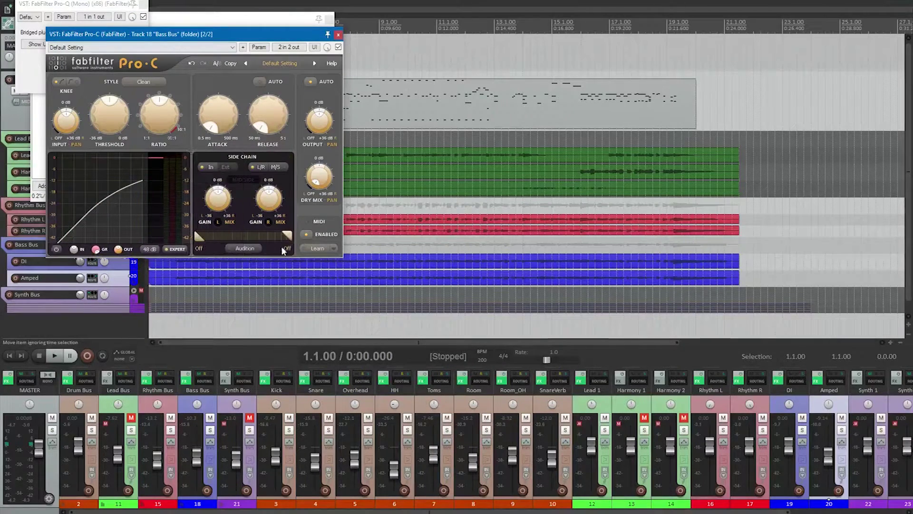
pyautogui.moveTo(287, 236); pyautogui.dragTo(240, 236)
pyautogui.click(205, 324)
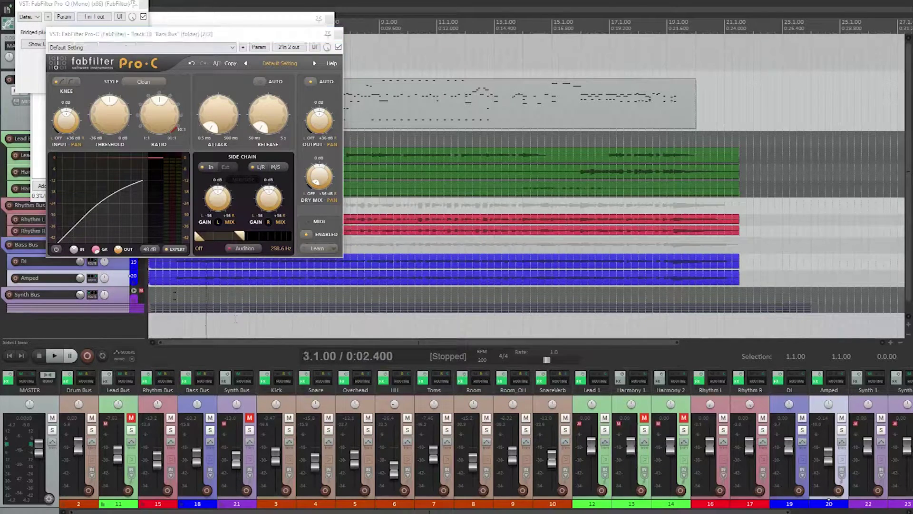
# Step: Set Pro-C to a hard knee with a ratio of about 5.33:1, a lower threshold and a 6.65 Hz side-chain lower cutoff
pyautogui.moveTo(145, 109); pyautogui.dragTo(143, 109)
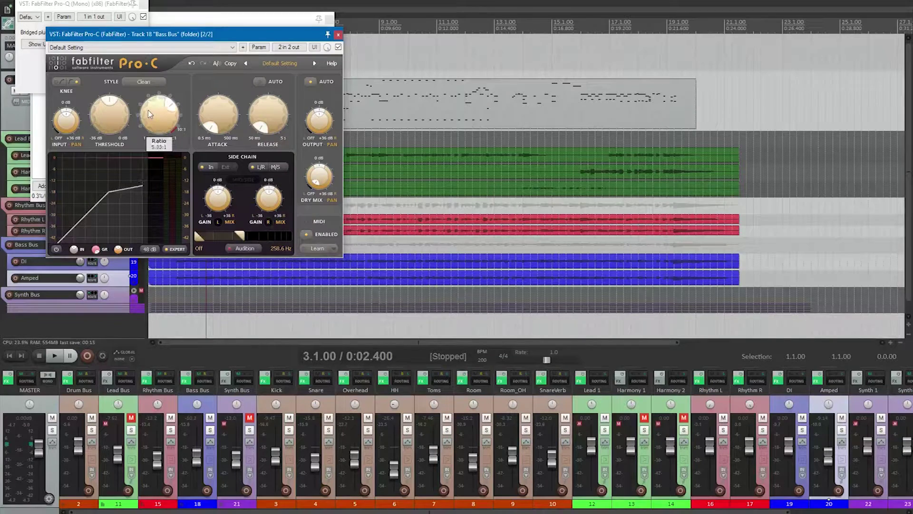
pyautogui.click(180, 328)
pyautogui.moveTo(200, 238); pyautogui.dragTo(205, 241)
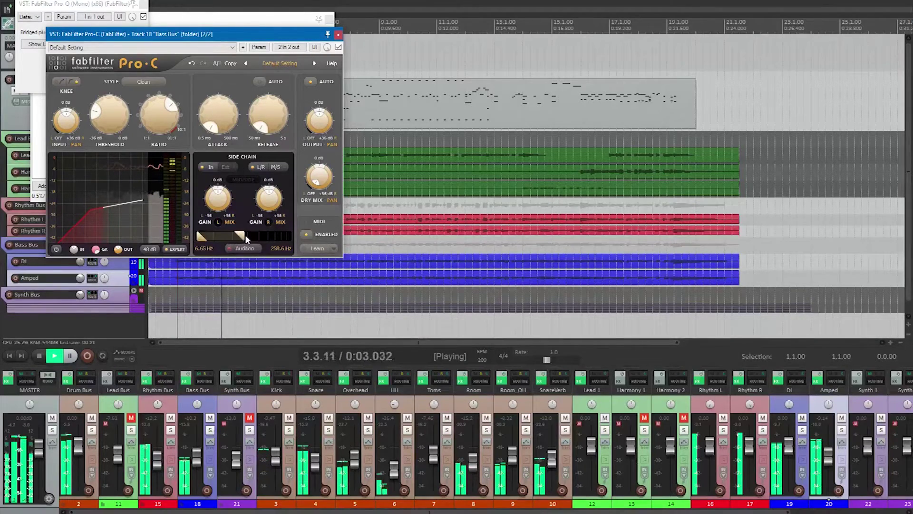
# Step: Lower the Pro-C side-chain upper cutoff to 146.2 Hz while the Bass Bus is soloed, and return to the full mix
pyautogui.click(212, 430)
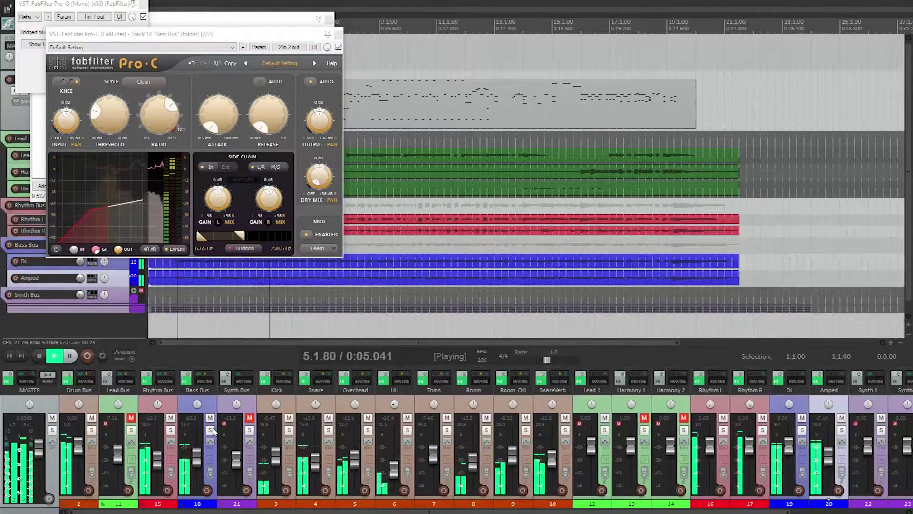
pyautogui.moveTo(239, 236); pyautogui.dragTo(231, 239)
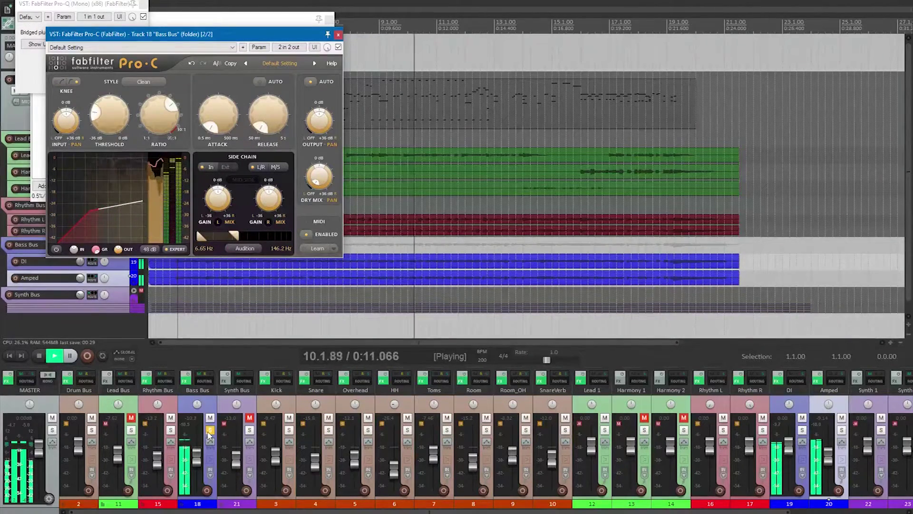
pyautogui.click(209, 432)
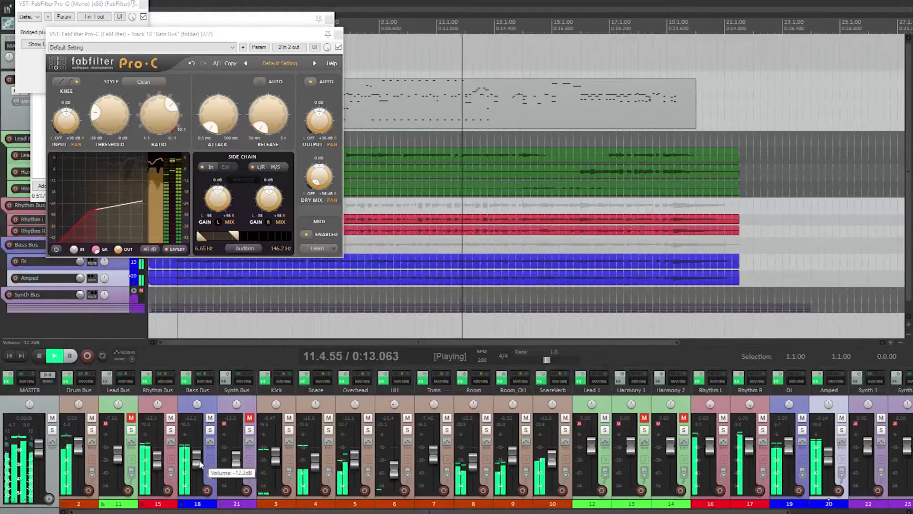
# Step: Turn off Pro-C's automatic output gain and raise the Bass Bus volume during playback
pyautogui.click(311, 82)
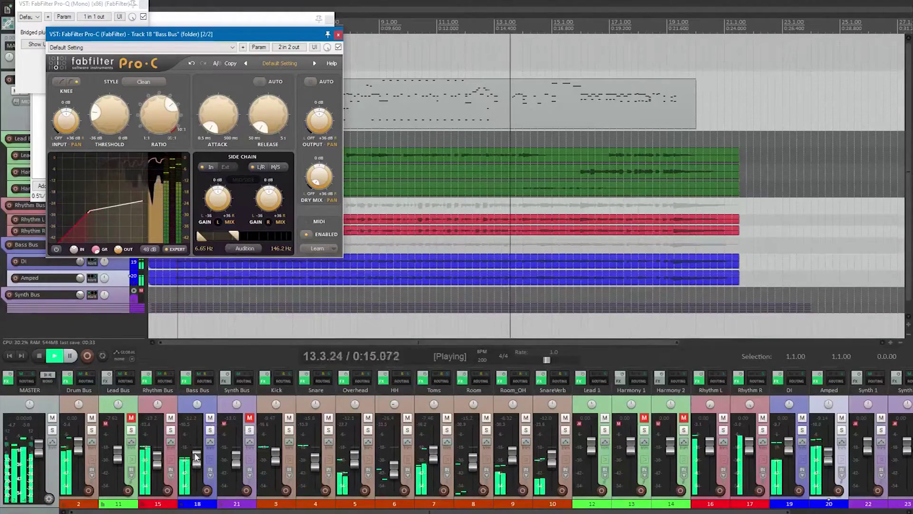
pyautogui.scroll(4, 196, 456)
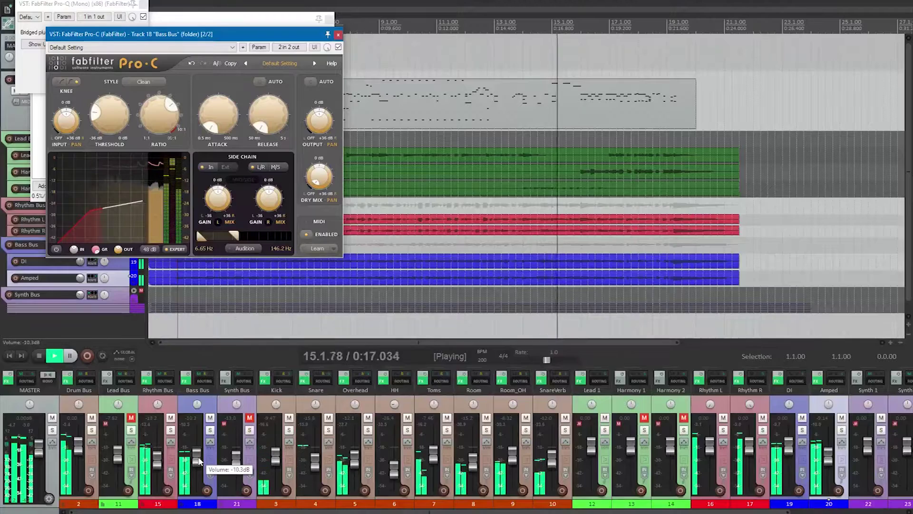
pyautogui.scroll(3, 198, 408)
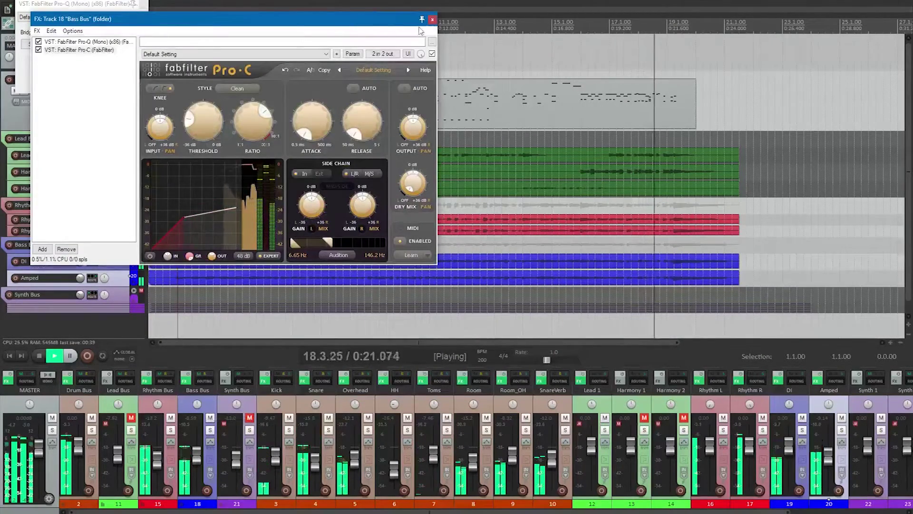
pyautogui.click(432, 19)
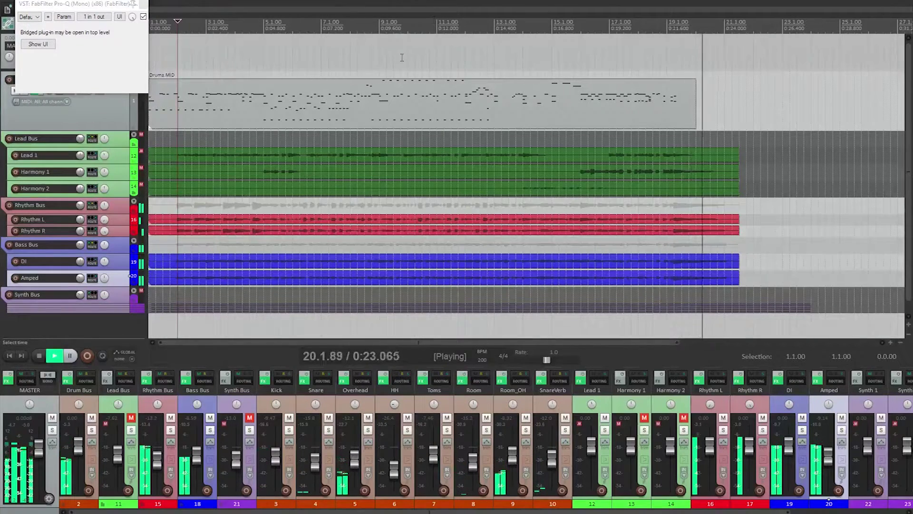
pyautogui.press('space')
# Step: Trim the ends of the DI and Amped bass items back to about bar 21 and audition the ending
pyautogui.click(716, 37)
pyautogui.scroll(4, 595, 157)
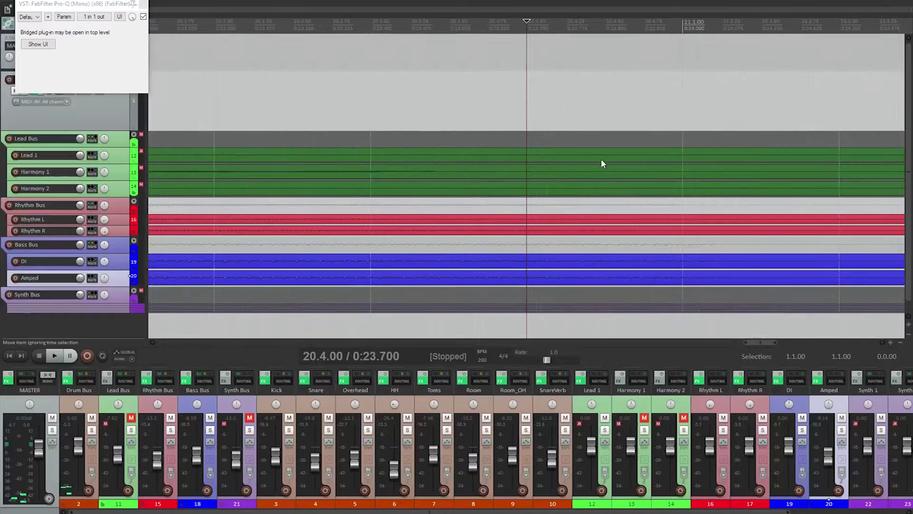
pyautogui.scroll(3, 646, 261)
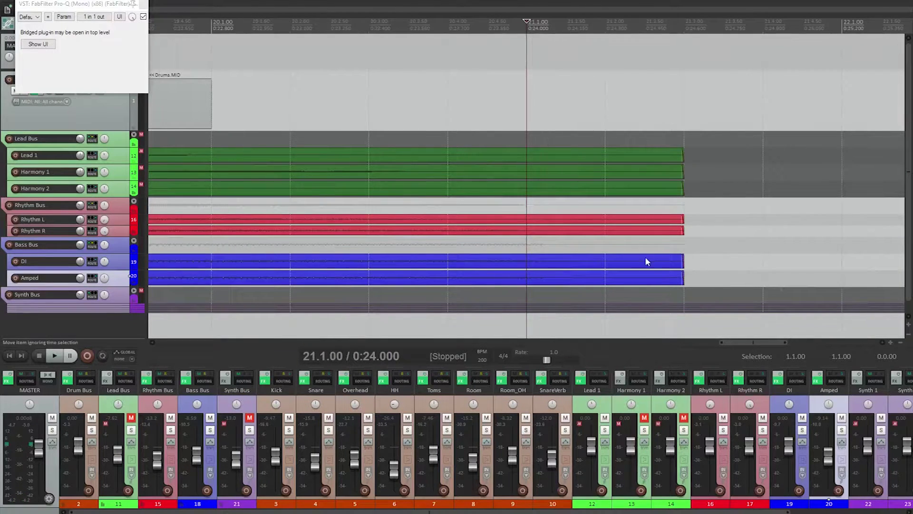
pyautogui.click(679, 262)
pyautogui.keyDown('ctrl'); pyautogui.click(655, 280); pyautogui.keyUp('ctrl')
pyautogui.moveTo(683, 281); pyautogui.dragTo(521, 279)
pyautogui.click(364, 39)
pyautogui.scroll(-4, 421, 118)
pyautogui.press('space')
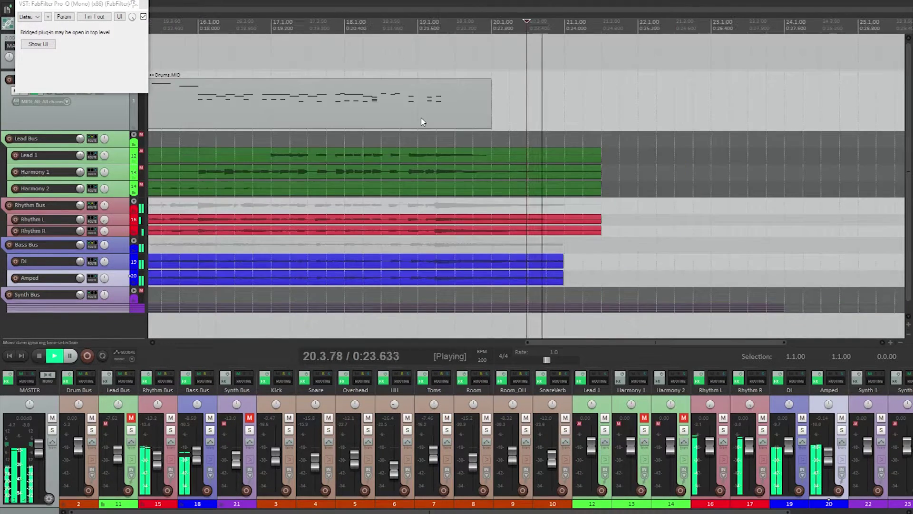
pyautogui.scroll(-4, 408, 130)
pyautogui.press('space')
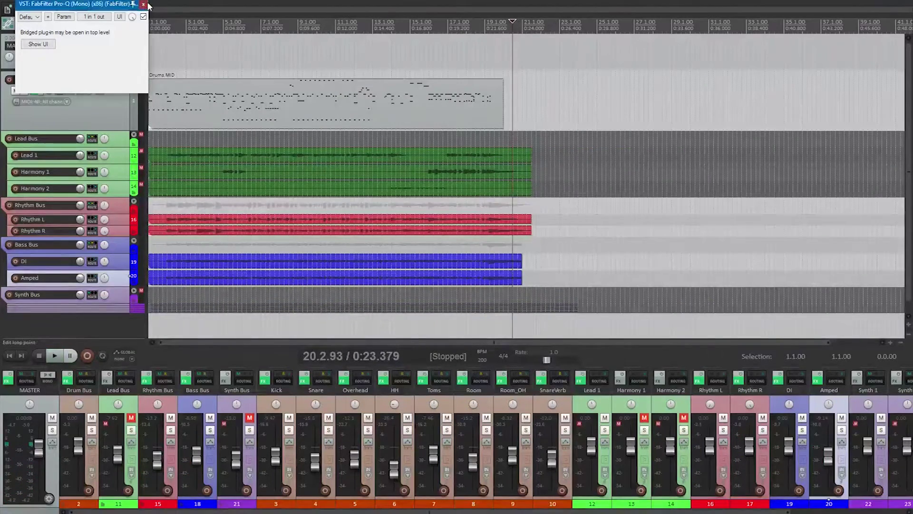
# Step: Close the Bass Bus Pro-Q window, return to the project start and unmute the Lead Bus
pyautogui.click(142, 4)
pyautogui.press('Home')
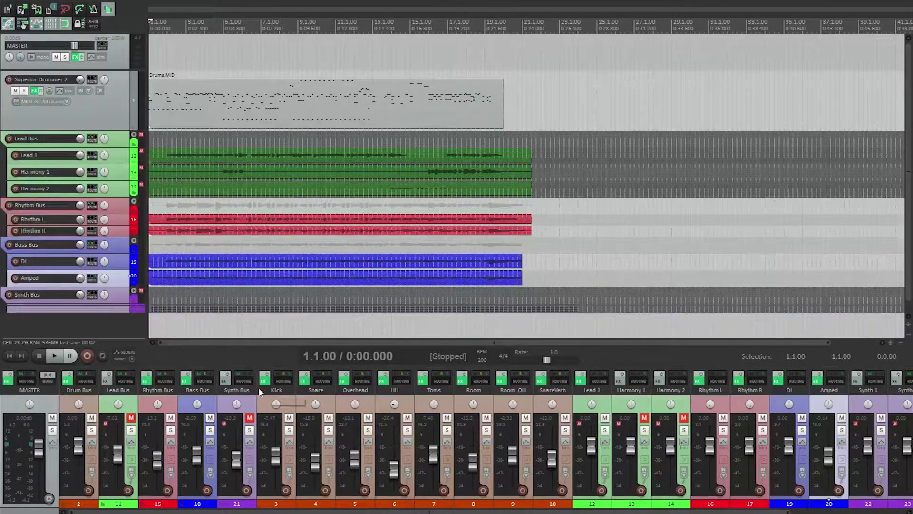
pyautogui.click(133, 418)
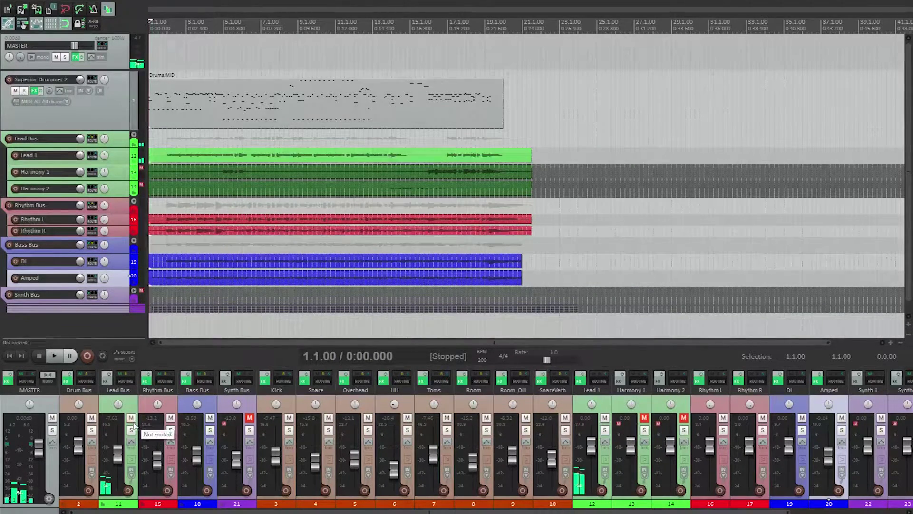
# Step: Add FabFilter Pro-Q (x86) to the Master Track effects and place it above Voxengo Recorder
pyautogui.click(8, 381)
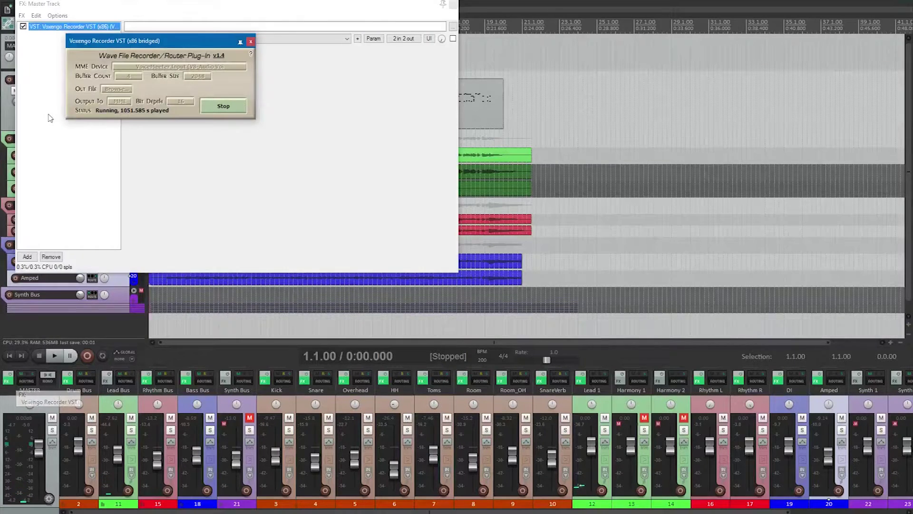
pyautogui.click(251, 41)
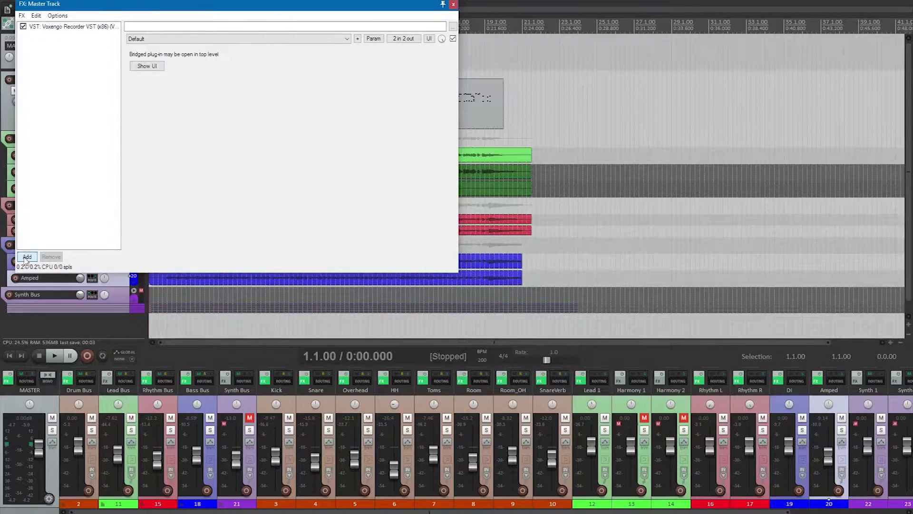
pyautogui.click(28, 257)
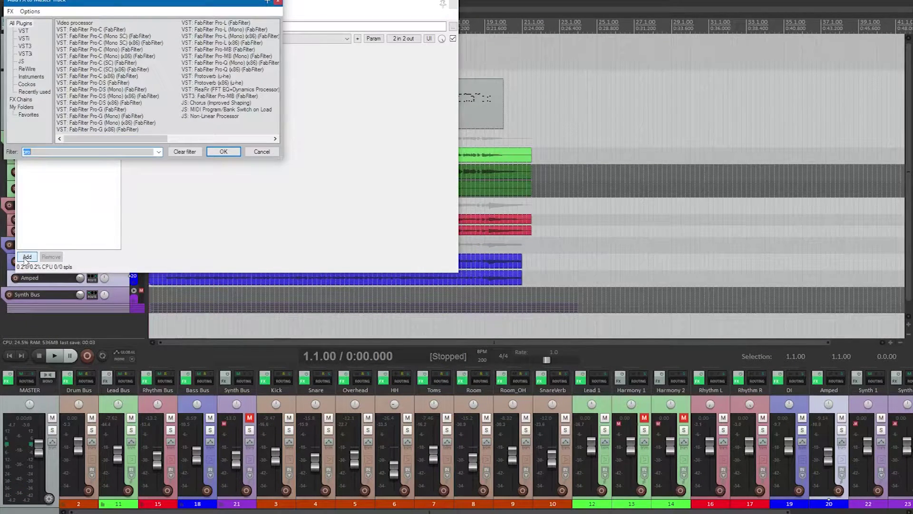
pyautogui.doubleClick(228, 70)
pyautogui.click(250, 42)
pyautogui.click(158, 19)
pyautogui.click(43, 36)
pyautogui.moveTo(54, 30); pyautogui.dragTo(54, 28)
# Step: Load the NOLLY preset in the master Pro-Q and set its analyzer to Post-EQ
pyautogui.click(530, 125)
pyautogui.click(527, 261)
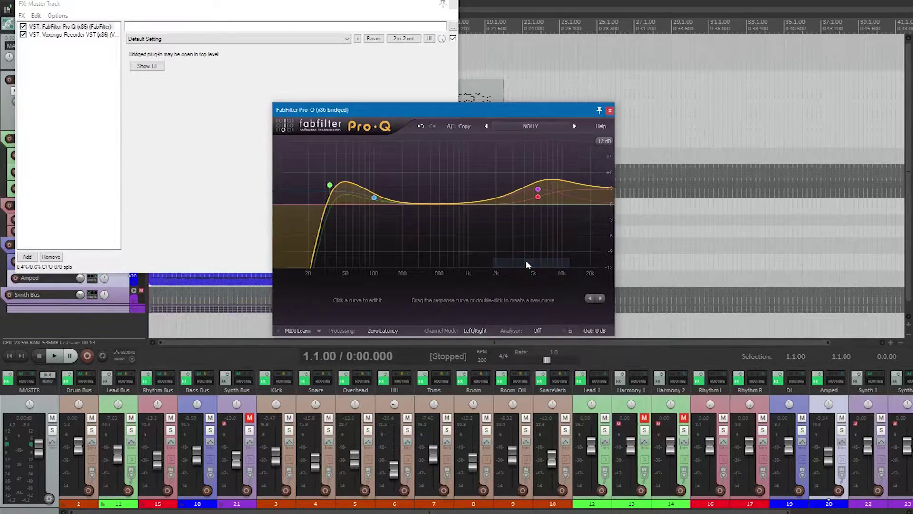
pyautogui.click(537, 330)
pyautogui.click(543, 351)
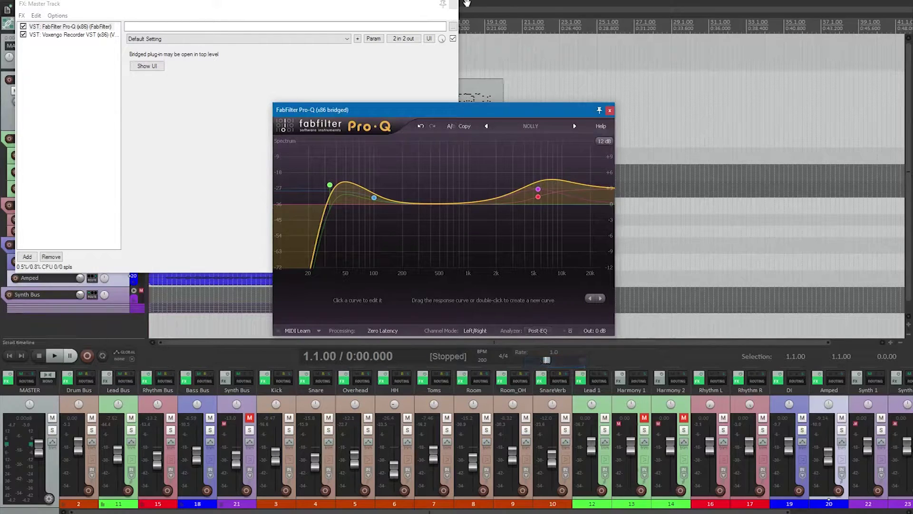
pyautogui.click(453, 4)
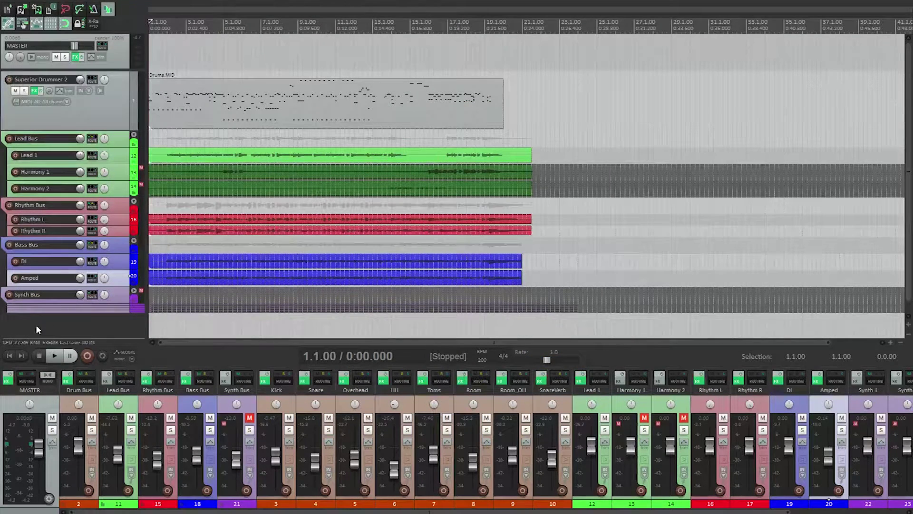
# Step: Examine the master Pro-Q's EQ curve and play the mix from the project start
pyautogui.click(8, 379)
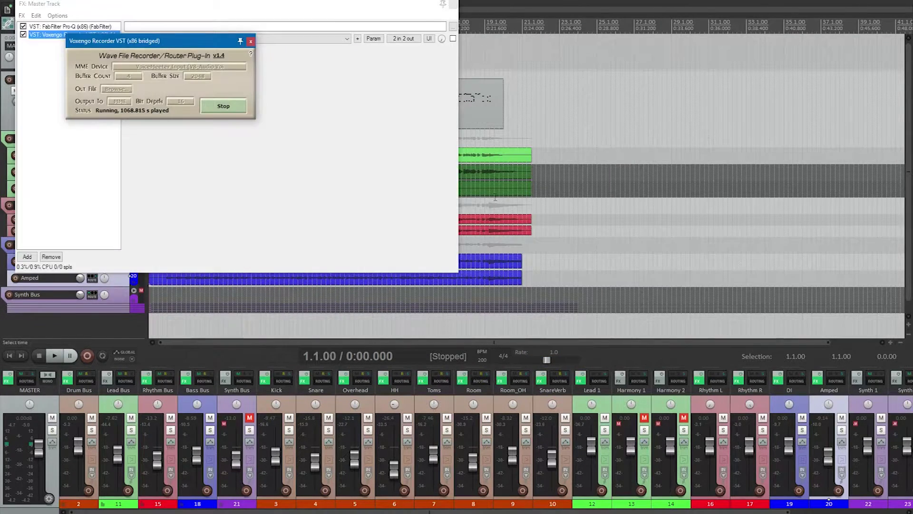
pyautogui.click(251, 43)
pyautogui.doubleClick(72, 26)
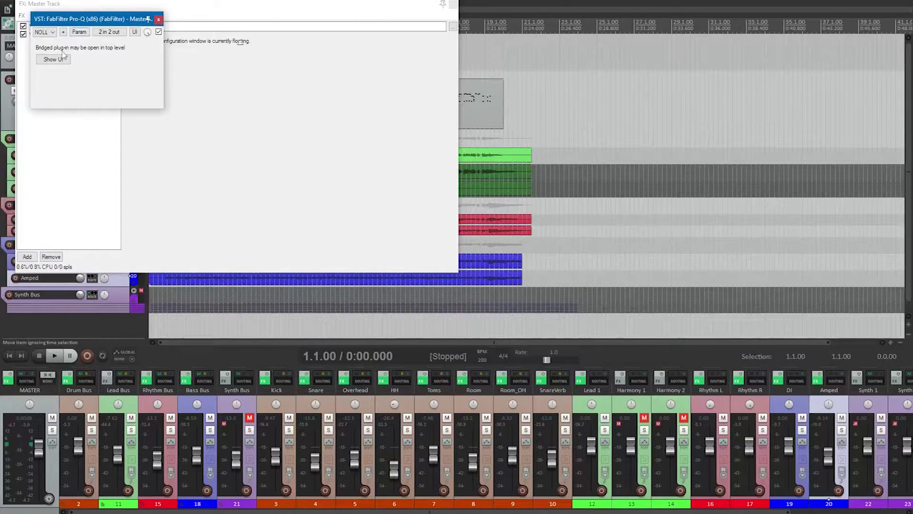
pyautogui.click(54, 59)
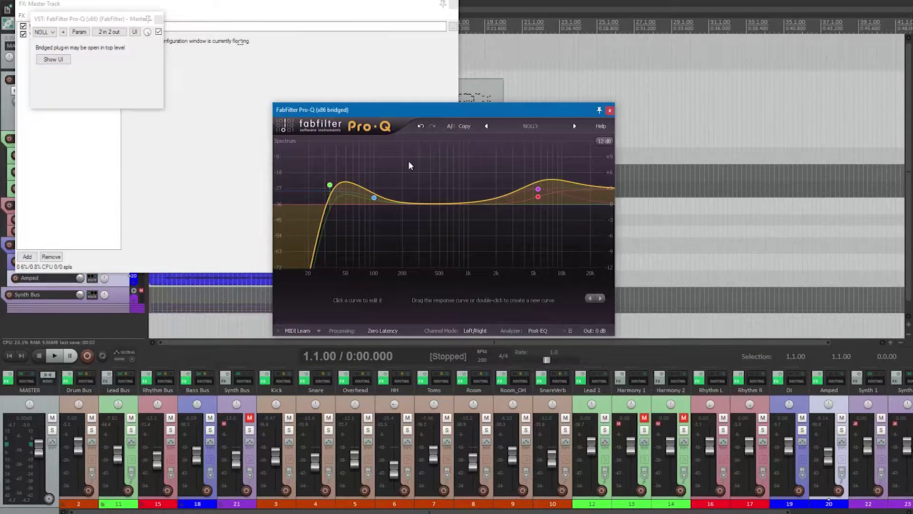
pyautogui.click(610, 110)
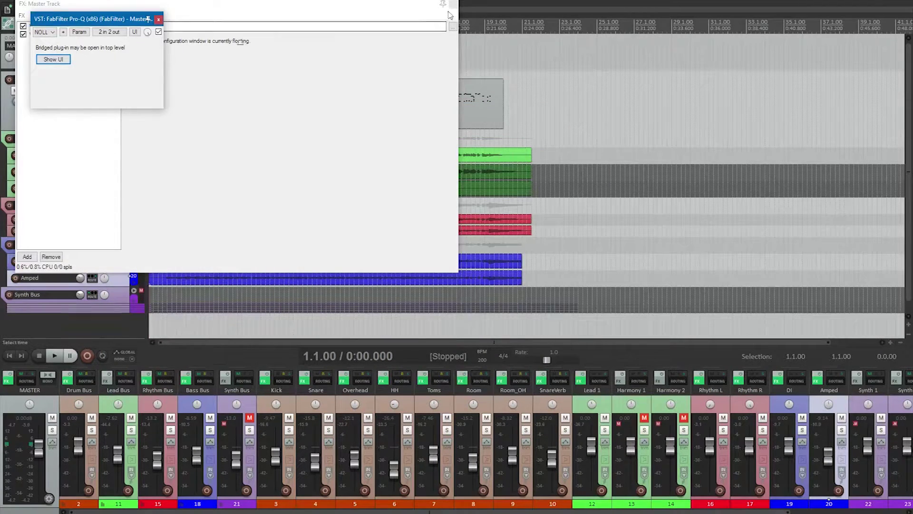
pyautogui.click(453, 4)
pyautogui.press('space')
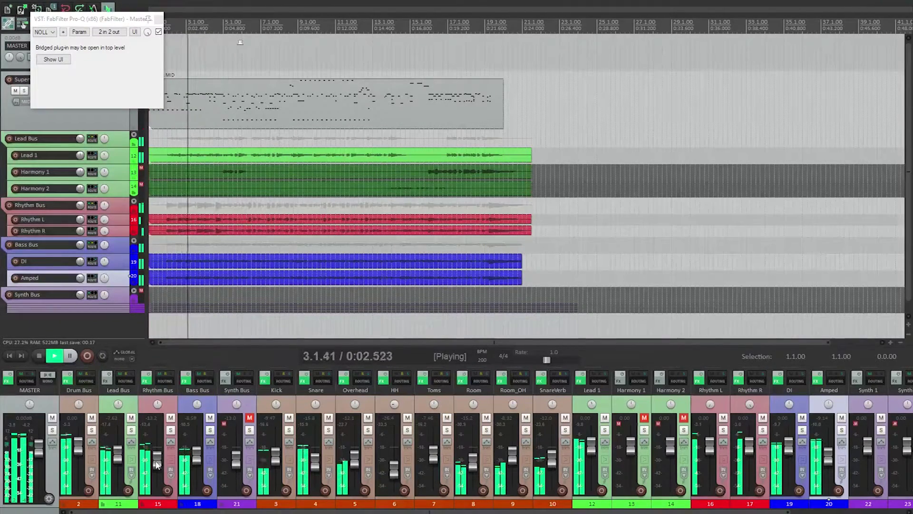
# Step: Lower the Rhythm Bus volume to -14.2 dB and open its FabFilter Saturn effect
pyautogui.moveTo(157, 456); pyautogui.dragTo(157, 462)
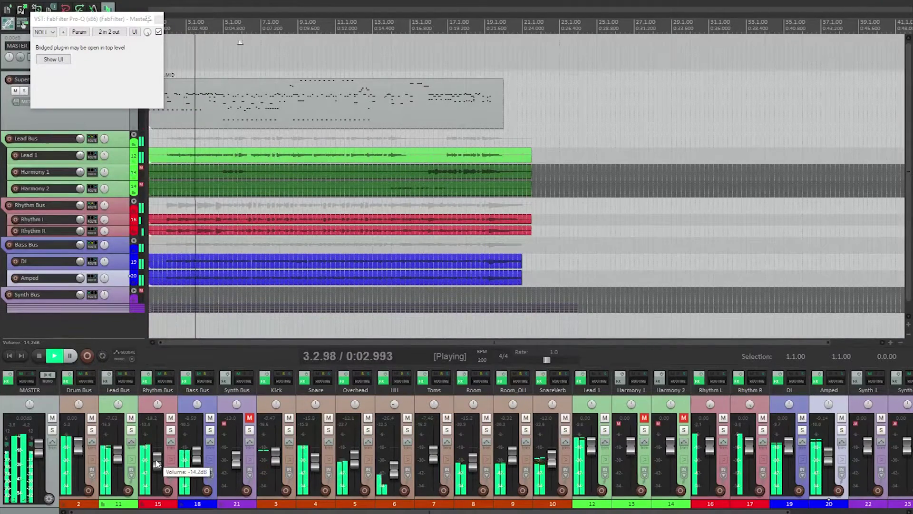
pyautogui.rightClick(146, 381)
pyautogui.click(176, 426)
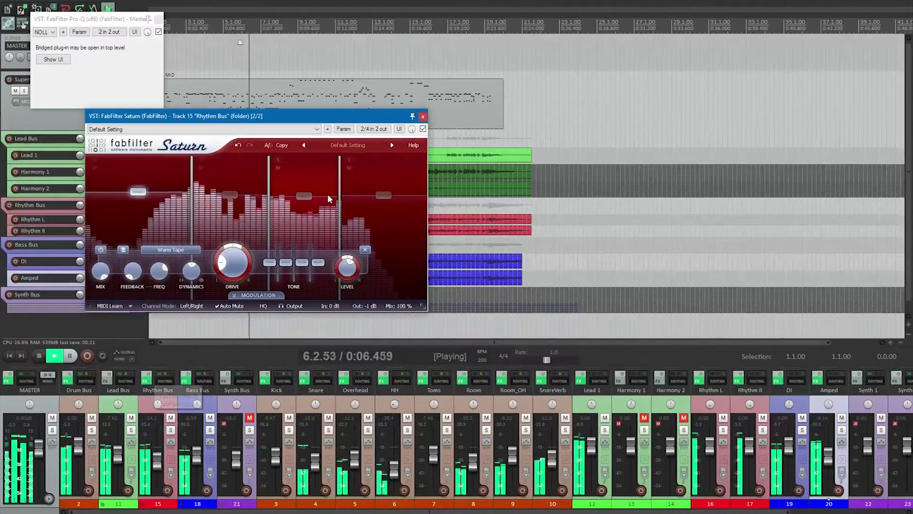
# Step: Rebalance Saturn's upper bands on the Rhythm Bus, with band 2 at +5.42 dB and band 3 at +2.00 dB
pyautogui.moveTo(386, 199)
pyautogui.mouseDown()
pyautogui.moveTo(382, 209)
pyautogui.moveTo(384, 196)
pyautogui.mouseUp()
pyautogui.moveTo(303, 195); pyautogui.dragTo(228, 192)
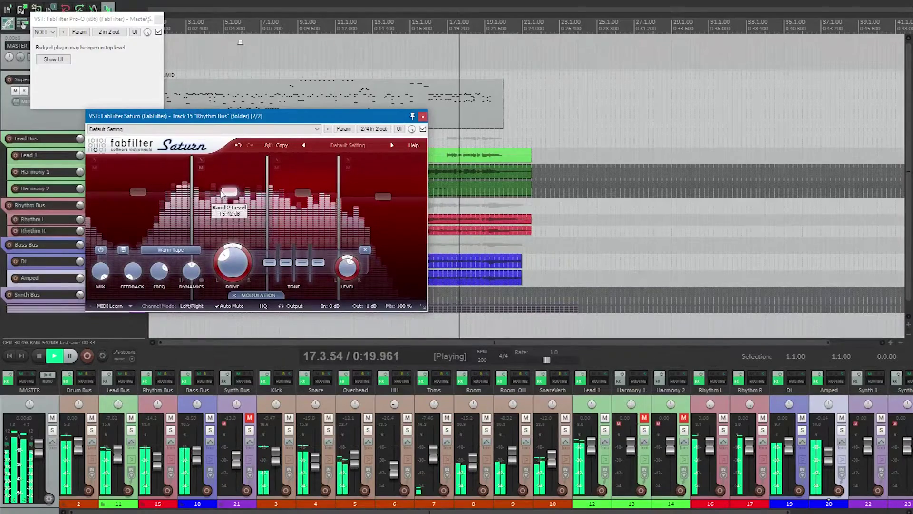
pyautogui.doubleClick(303, 195)
pyautogui.write('02')
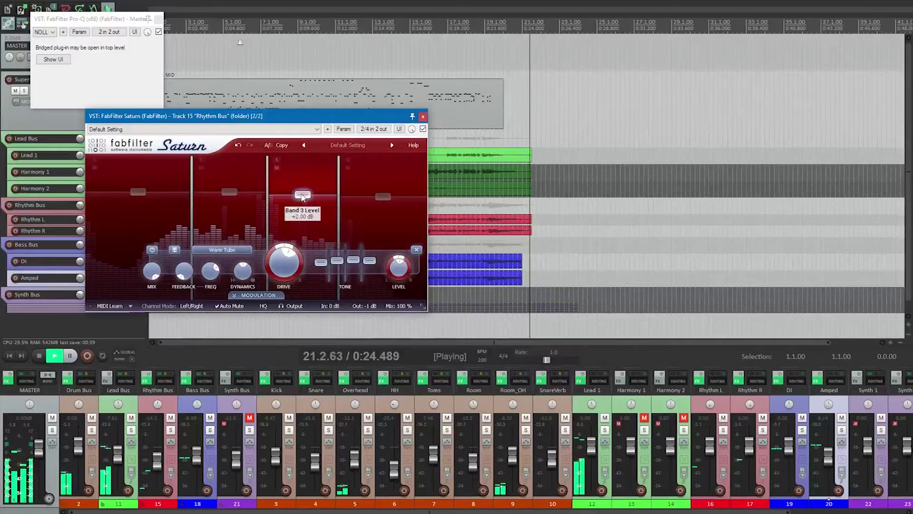
pyautogui.press('Return')
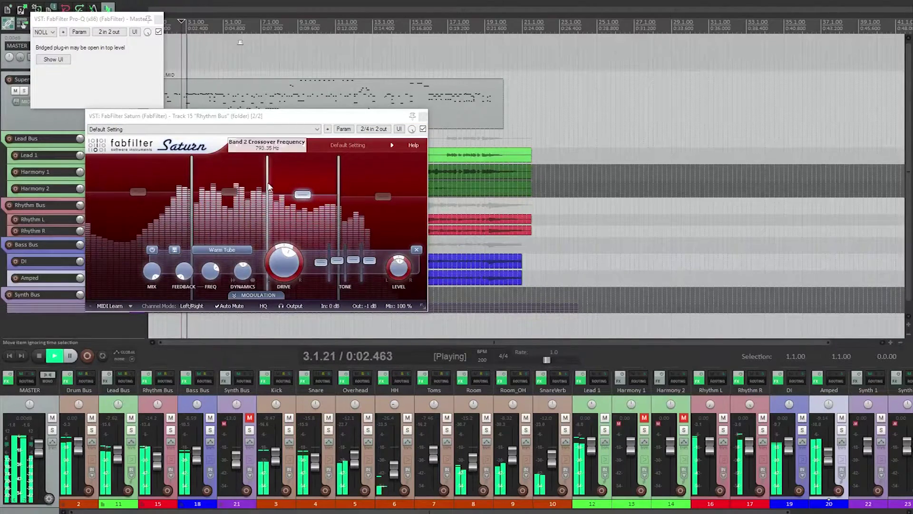
# Step: Set Saturn's band 1 level to +6.90 dB, shift the two lowest crossovers slightly down and adjust band 2's tone
pyautogui.moveTo(138, 191); pyautogui.dragTo(140, 192)
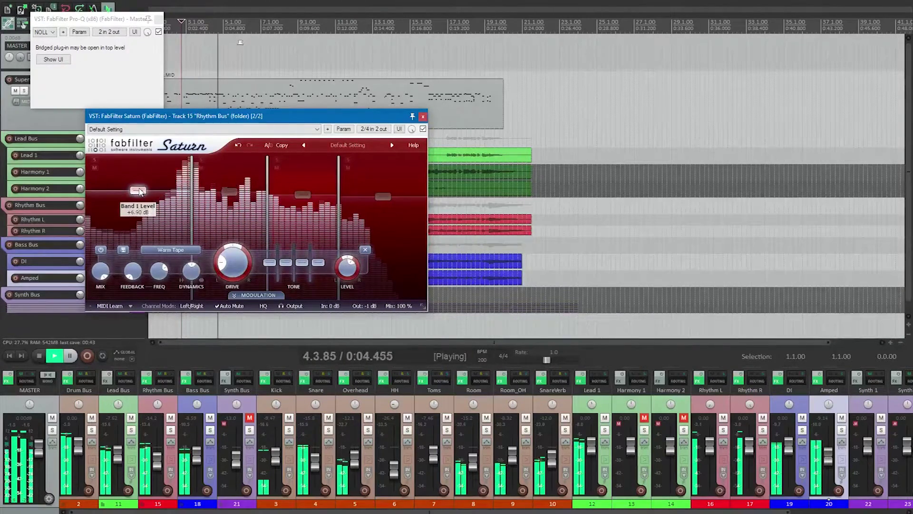
pyautogui.moveTo(193, 217); pyautogui.dragTo(186, 218)
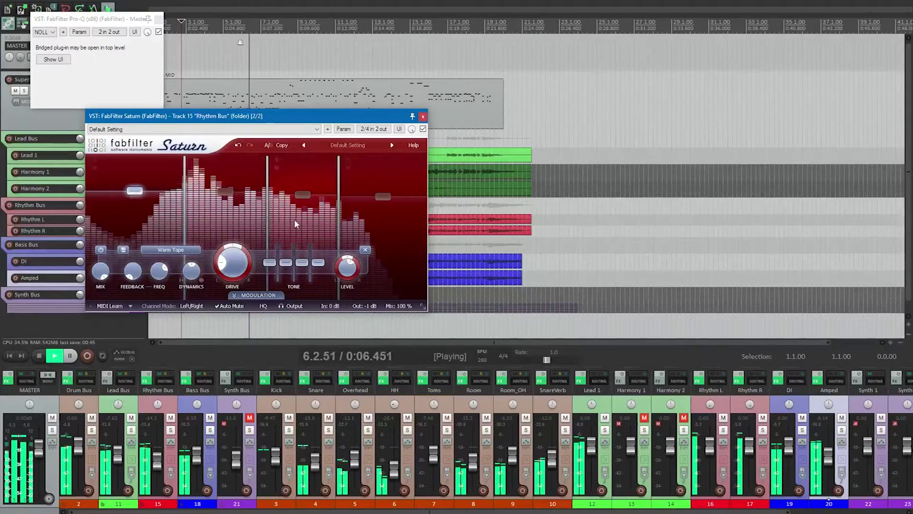
pyautogui.moveTo(269, 217); pyautogui.dragTo(266, 217)
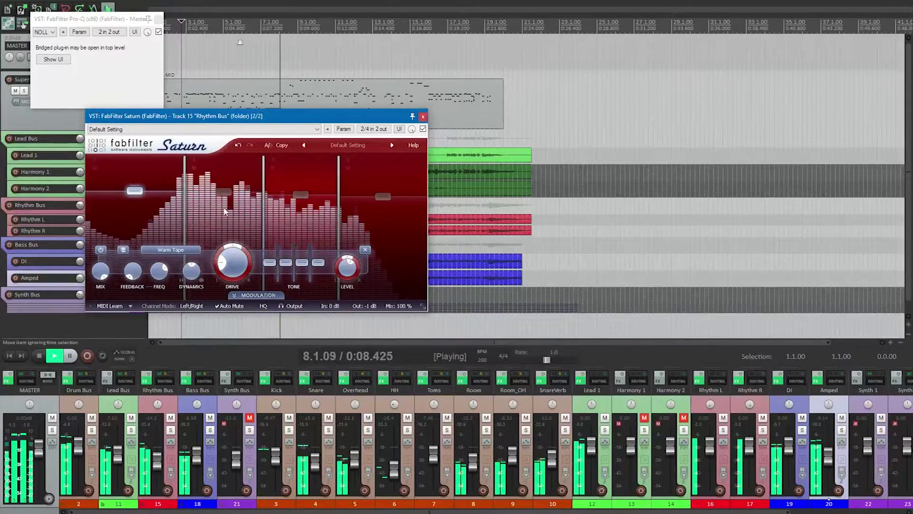
pyautogui.moveTo(287, 261)
pyautogui.mouseDown()
pyautogui.moveTo(303, 256)
pyautogui.moveTo(272, 270)
pyautogui.moveTo(286, 265)
pyautogui.mouseUp()
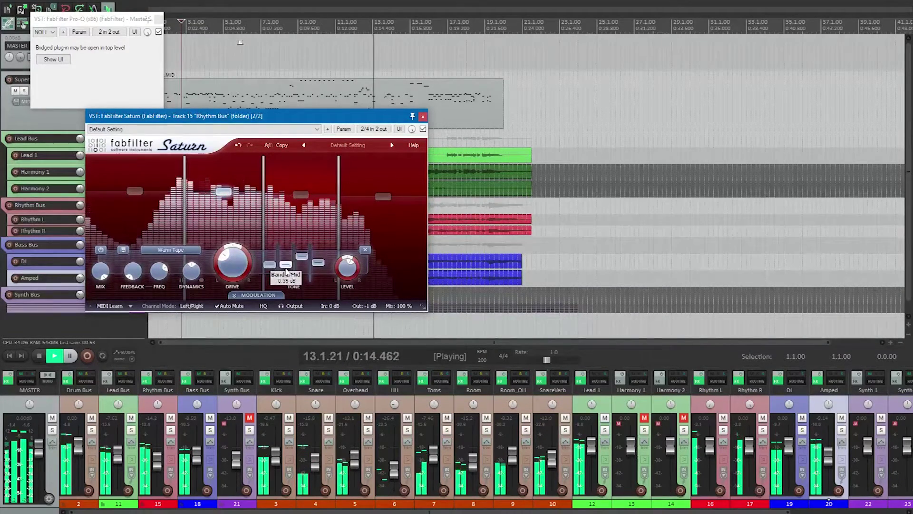
pyautogui.click(422, 116)
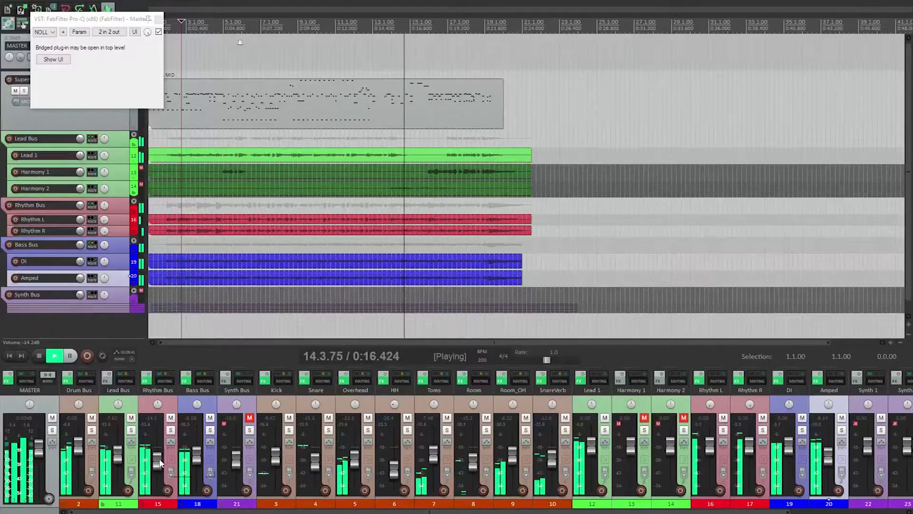
# Step: Lower the Bass Bus to -8.59 dB and the Rhythm Bus to about -16.2 dB, stop playback and close the master Pro-Q window
pyautogui.moveTo(196, 462); pyautogui.dragTo(196, 460)
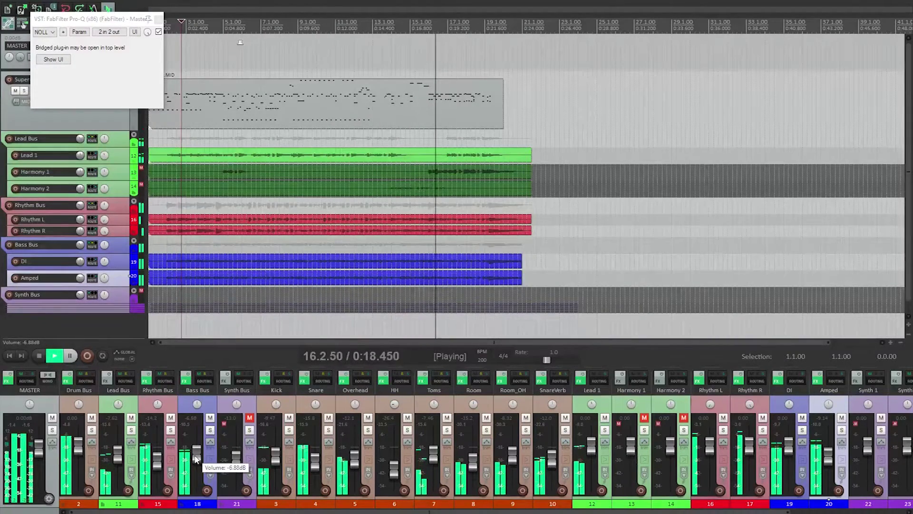
pyautogui.moveTo(157, 460); pyautogui.dragTo(196, 462)
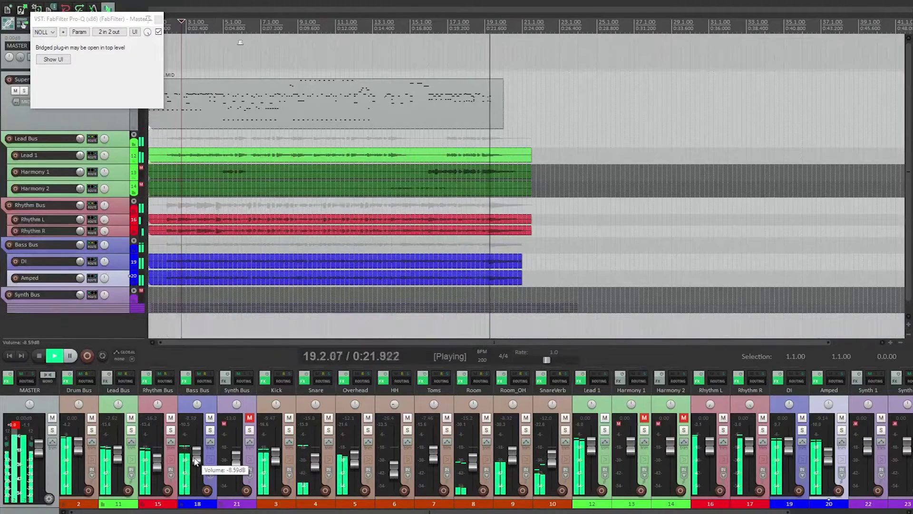
pyautogui.press('space')
pyautogui.click(158, 21)
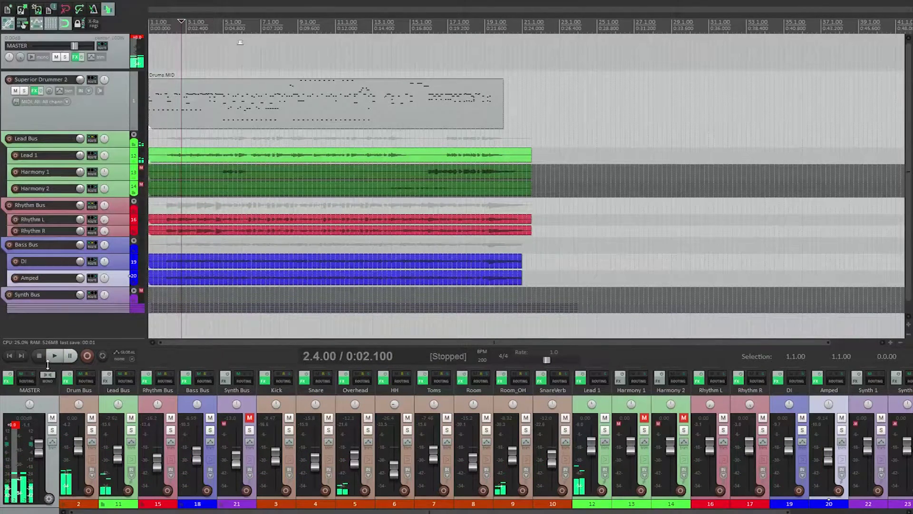
# Step: Solo the Lead Bus and listen to the lead guitar's opening
pyautogui.click(131, 430)
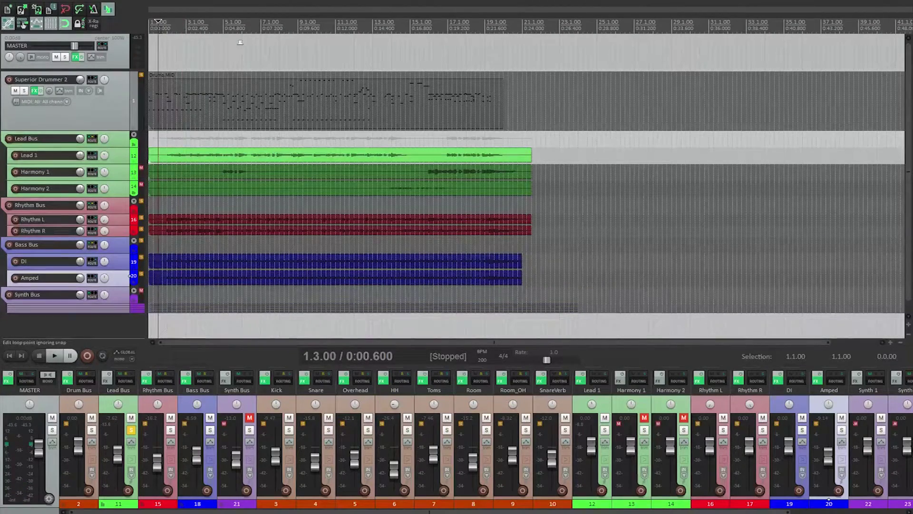
pyautogui.scroll(3, 523, 264)
pyautogui.scroll(3, 371, 172)
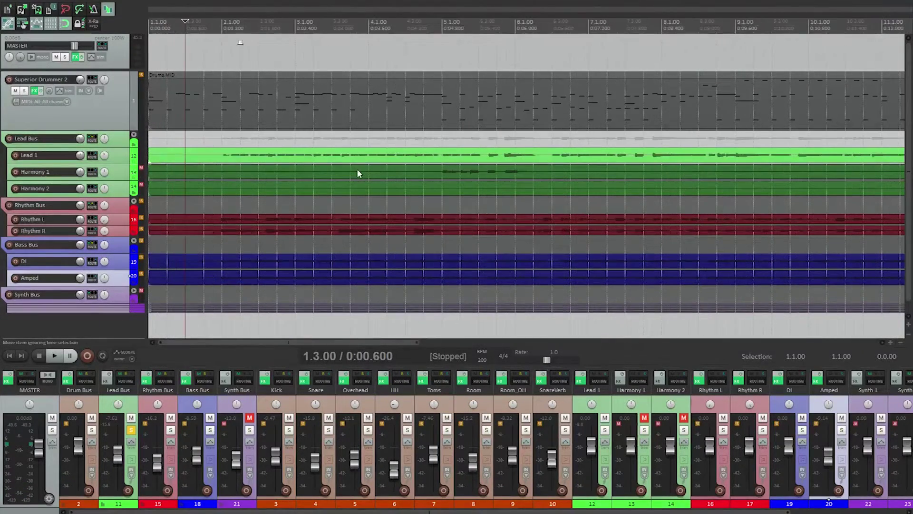
pyautogui.press('space')
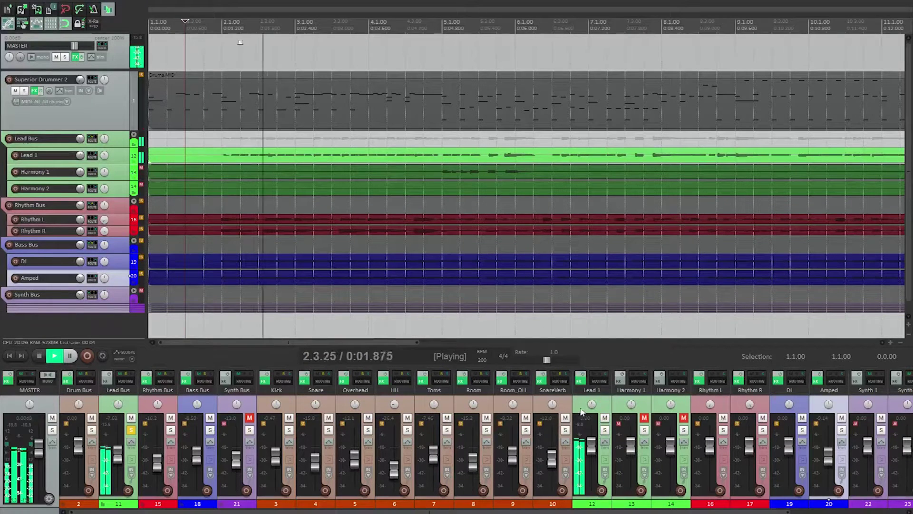
pyautogui.press('space')
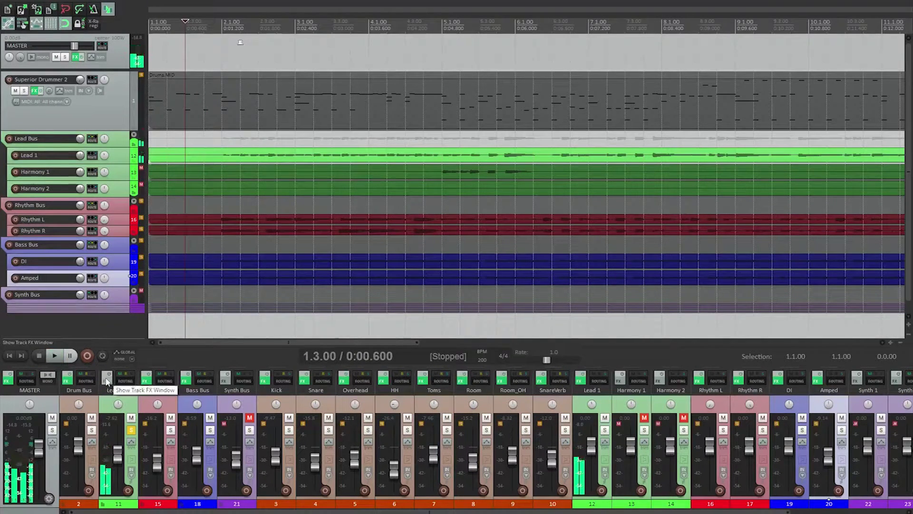
# Step: Add FabFilter Pro-Q (x86) to the Lead Bus and unsolo the bus
pyautogui.rightClick(107, 380)
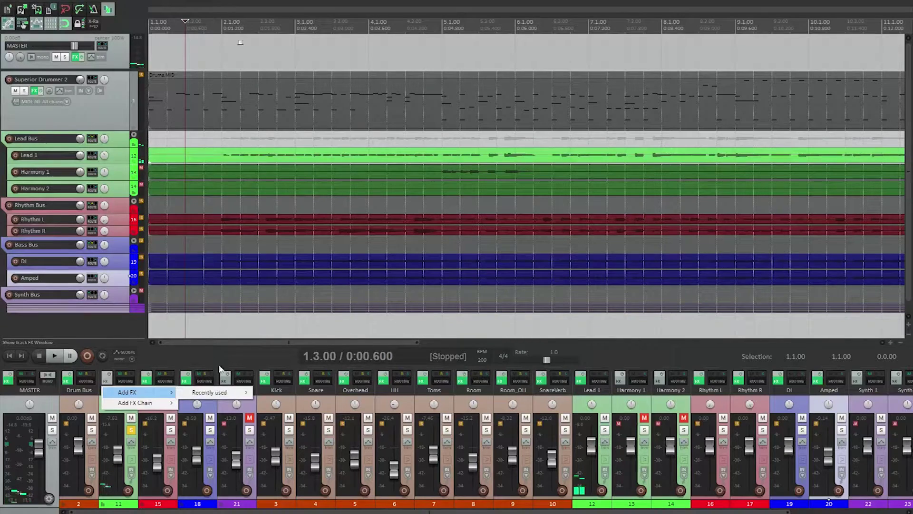
pyautogui.moveTo(222, 393)
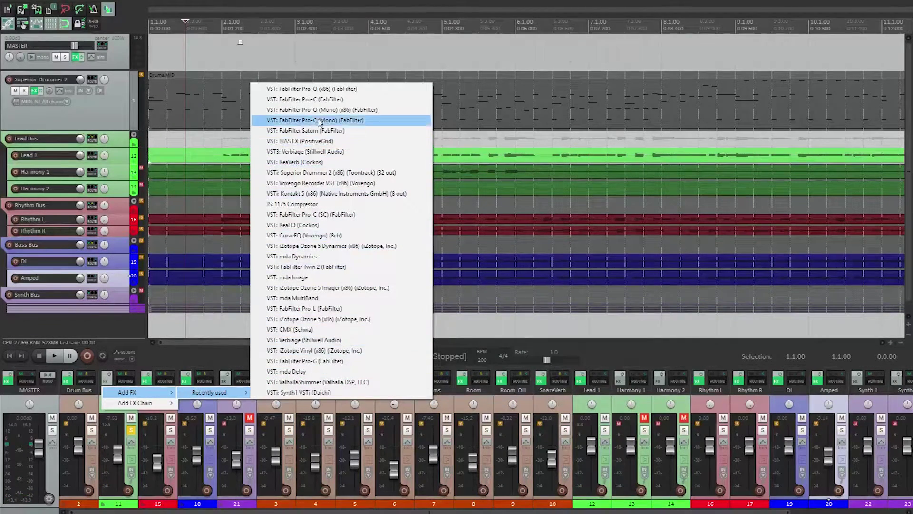
pyautogui.click(312, 89)
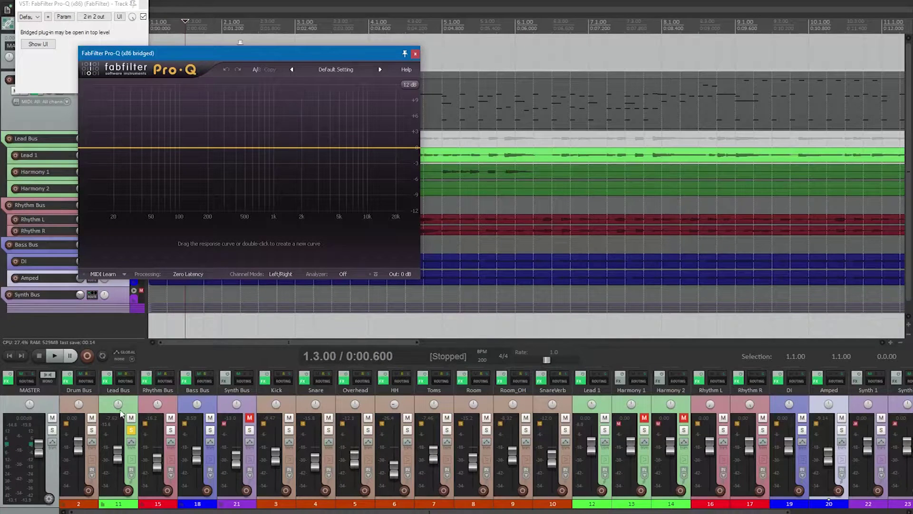
pyautogui.click(133, 431)
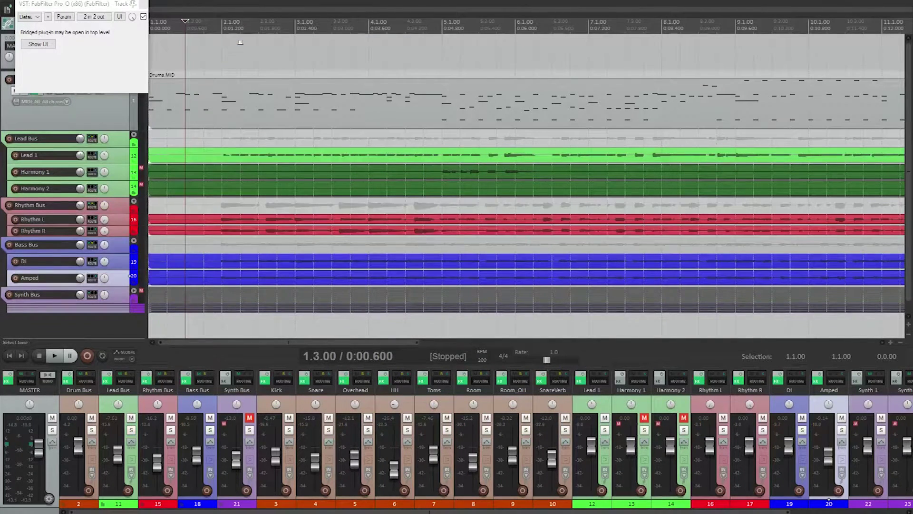
# Step: Play the full mix, keep the Lead Bus Pro-Q on Default Setting and set its analyzer to Post-EQ
pyautogui.press('space')
pyautogui.click(335, 69)
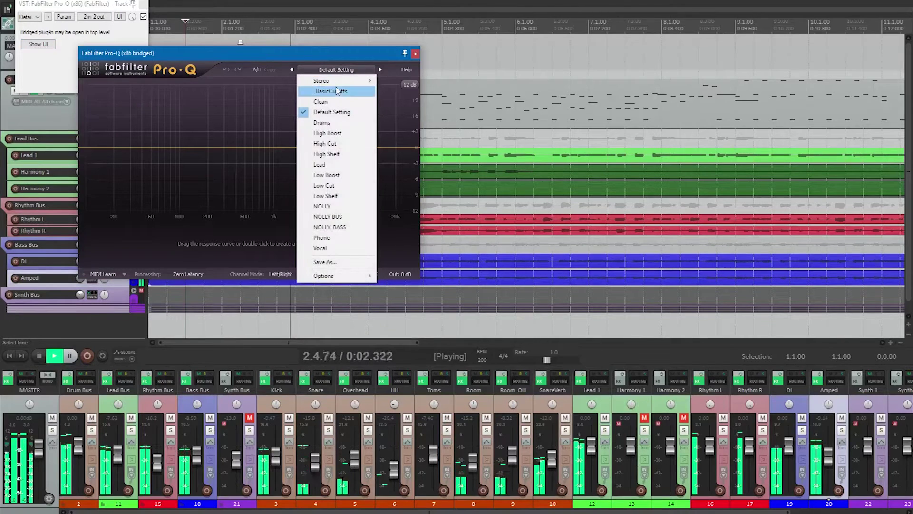
pyautogui.click(332, 112)
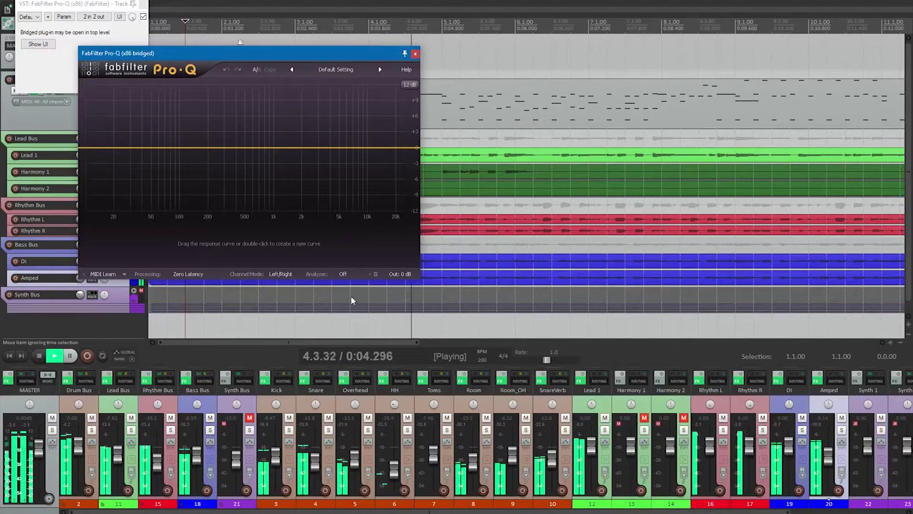
pyautogui.click(342, 274)
pyautogui.click(346, 306)
# Step: Add a 12 dB/oct Low Cut band to the Lead Bus Pro-Q with its cutoff slightly above 100 Hz
pyautogui.doubleClick(169, 155)
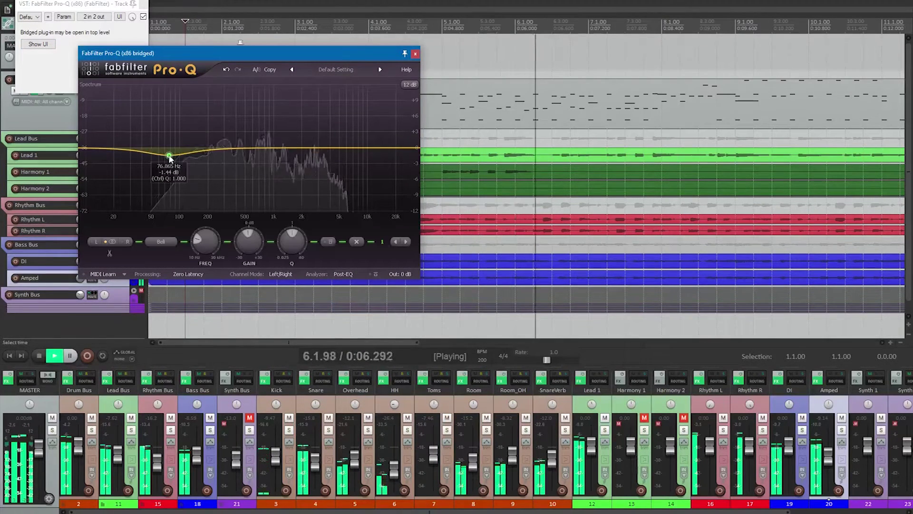
pyautogui.rightClick(169, 155)
pyautogui.moveTo(194, 171)
pyautogui.click(285, 194)
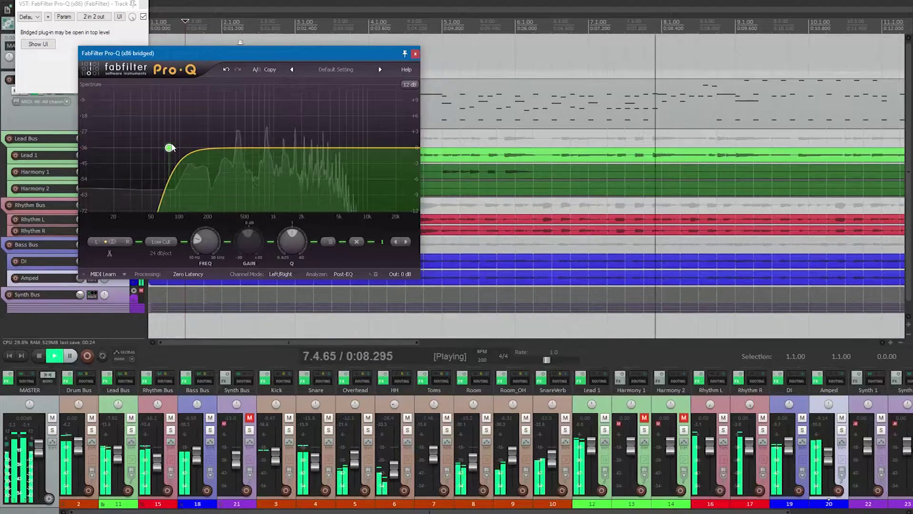
pyautogui.click(161, 254)
pyautogui.click(173, 274)
pyautogui.moveTo(164, 149); pyautogui.dragTo(180, 149)
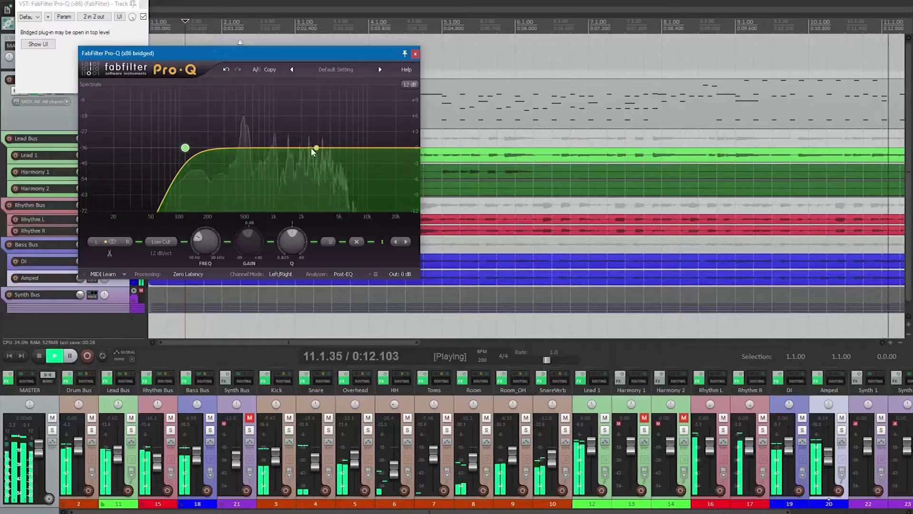
# Step: Cut two narrow dips in the Lead Bus Pro-Q, just below 500 Hz and just below 1 kHz
pyautogui.moveTo(252, 147)
pyautogui.mouseDown()
pyautogui.moveTo(261, 108)
pyautogui.moveTo(270, 166)
pyautogui.moveTo(233, 112)
pyautogui.moveTo(256, 111)
pyautogui.moveTo(240, 114)
pyautogui.moveTo(242, 98)
pyautogui.moveTo(241, 164)
pyautogui.moveTo(240, 155)
pyautogui.mouseUp()
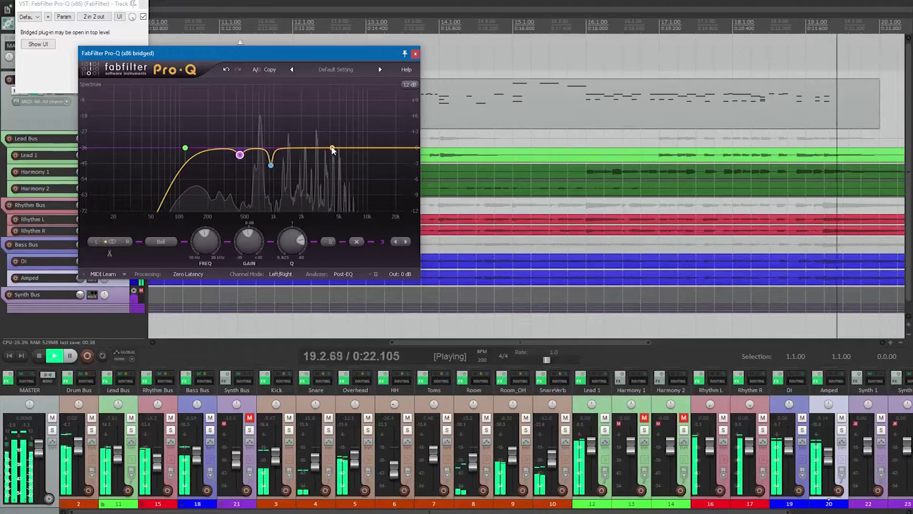
pyautogui.click(415, 54)
# Step: Raise the Lead Bus volume to -6.77 dB while the mix plays from the beginning, and stop playback
pyautogui.scroll(-7, 242, 68)
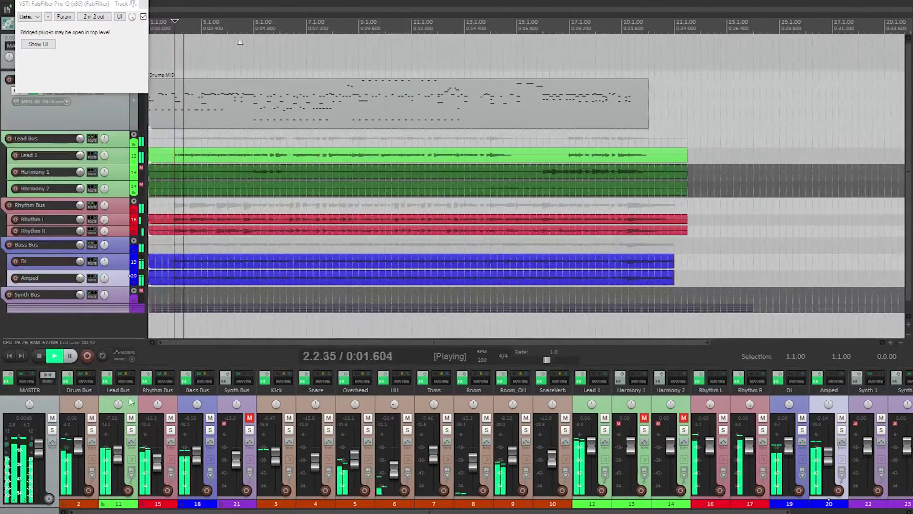
pyautogui.moveTo(117, 458); pyautogui.dragTo(117, 455)
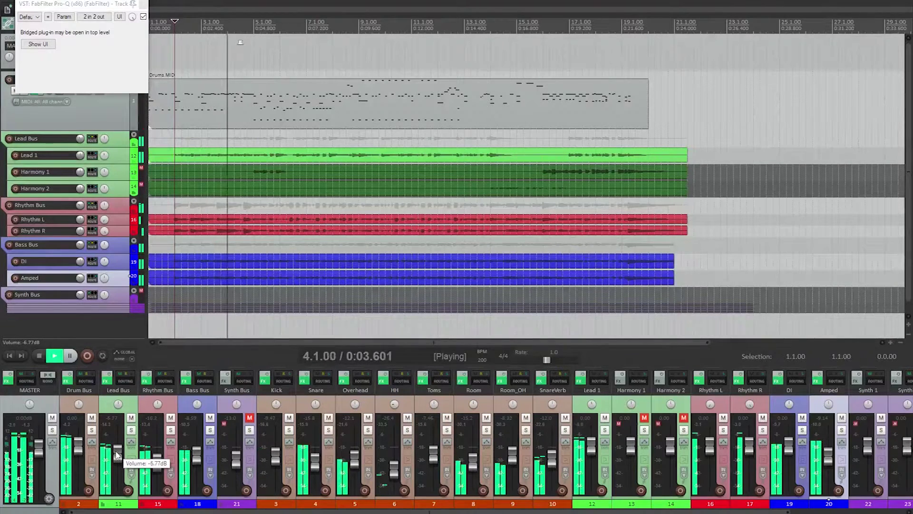
pyautogui.press('space')
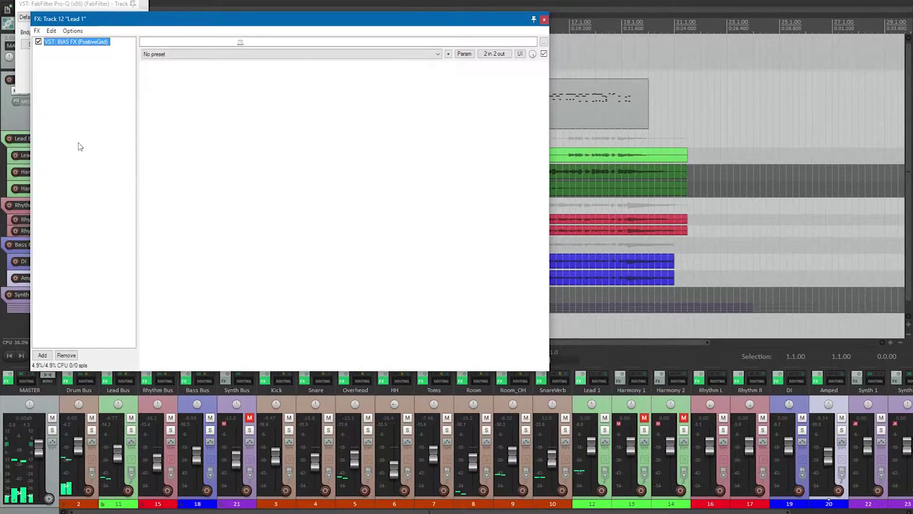
# Step: Add the ValhallaShimmer reverb to the Lead 1 track's effects after BIAS FX
pyautogui.click(42, 356)
pyautogui.write('va')
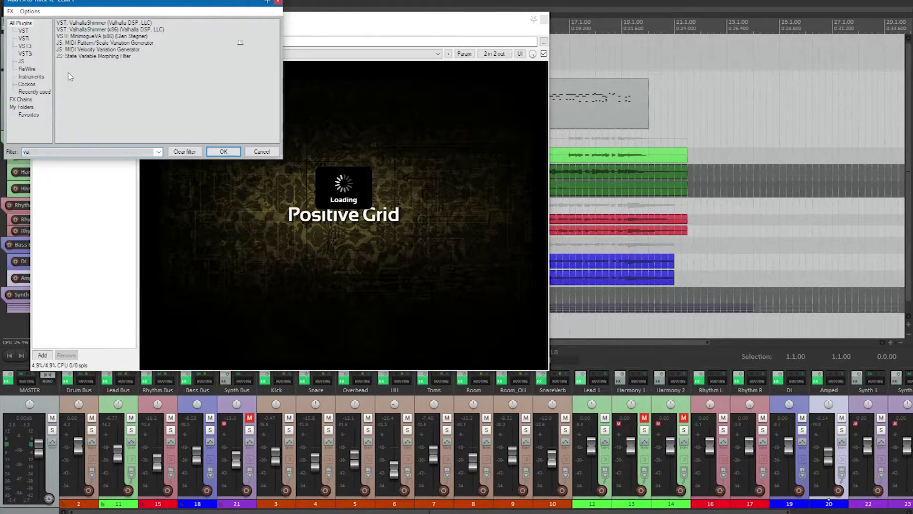
pyautogui.doubleClick(104, 22)
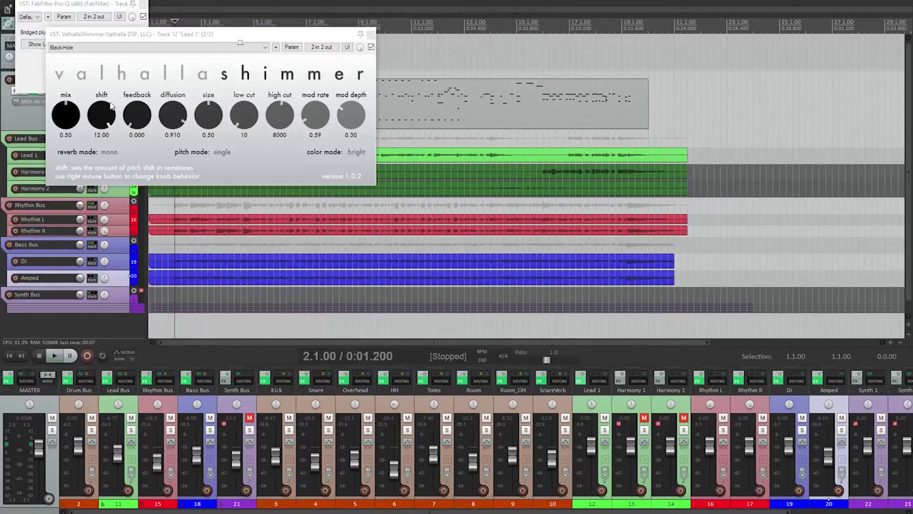
# Step: Set ValhallaShimmer's mix to 0.21 and its reverb mode to smallStereo on Lead 1
pyautogui.click(111, 159)
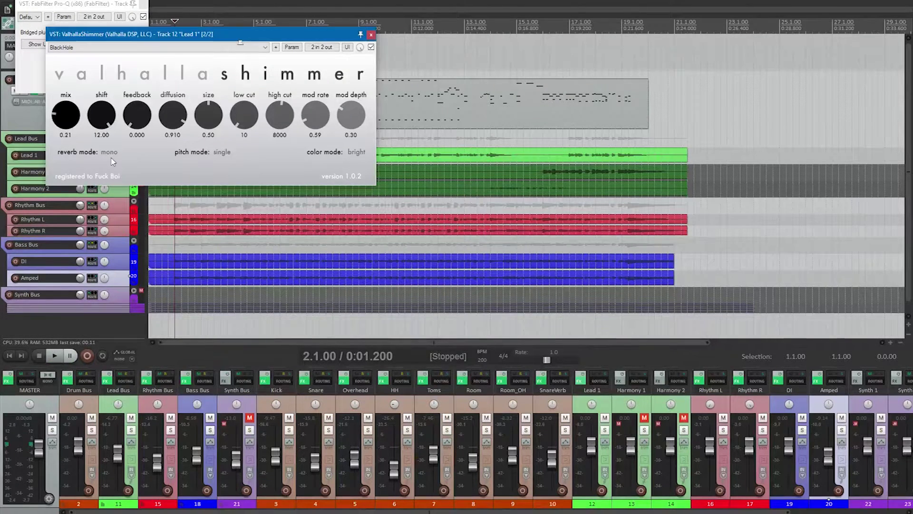
pyautogui.click(110, 152)
pyautogui.click(127, 180)
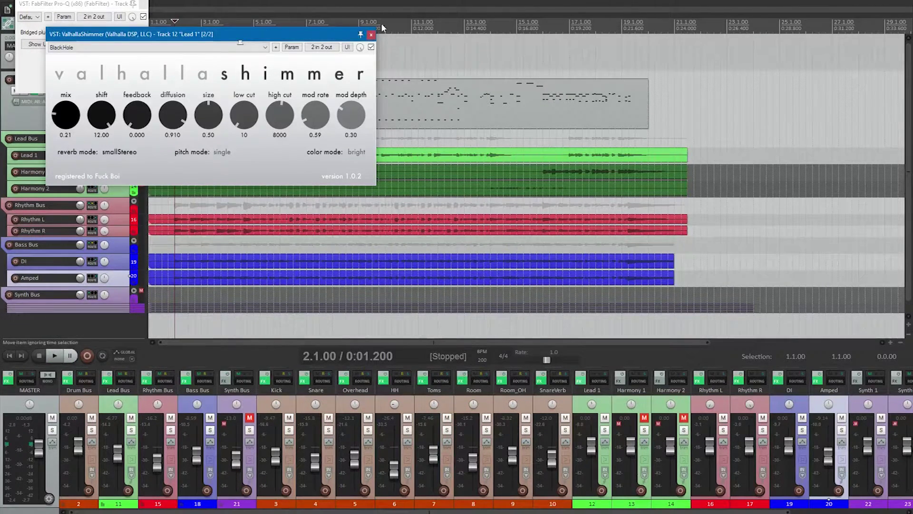
pyautogui.click(371, 36)
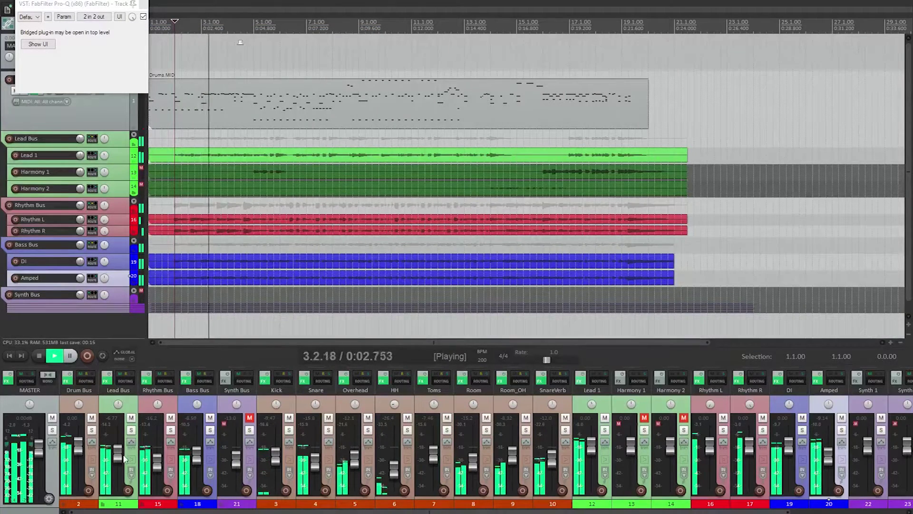
# Step: Unmute and solo the Harmony 1 track, and stop playback
pyautogui.click(644, 417)
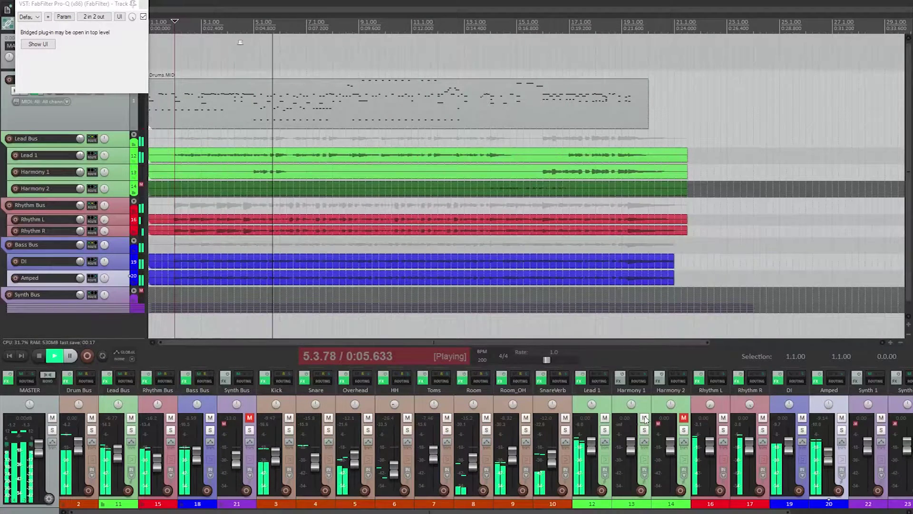
pyautogui.click(645, 429)
pyautogui.press('space')
# Step: Add the Guitar Rig 5 plug-in to the Harmony 1 track's effects
pyautogui.click(619, 380)
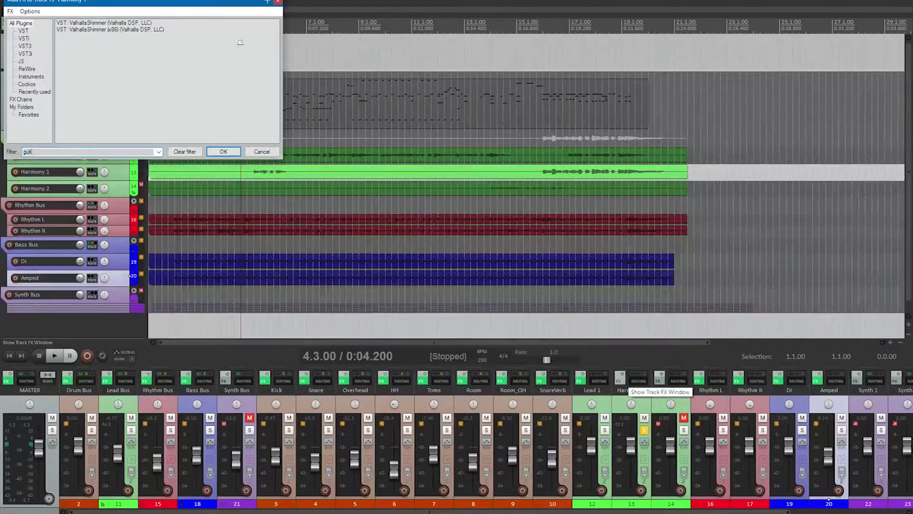
pyautogui.write('guitar')
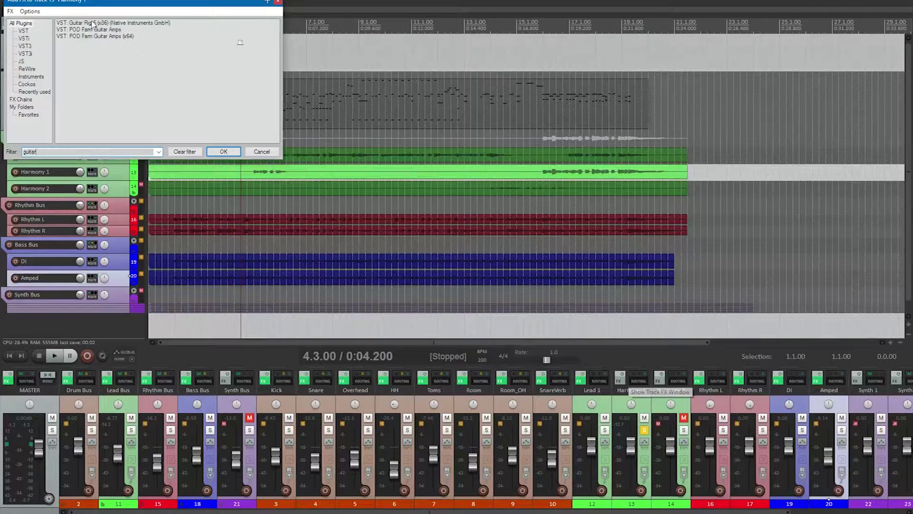
pyautogui.doubleClick(94, 23)
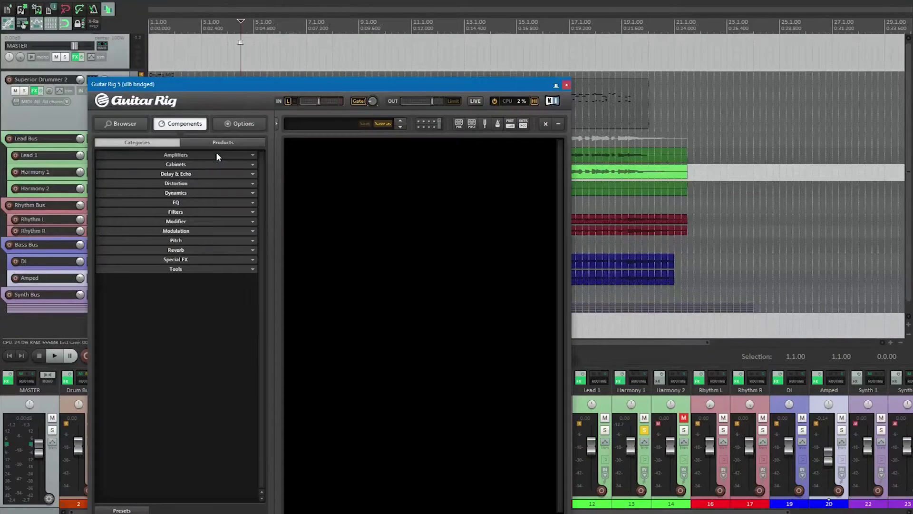
# Step: Add the Noise Reduction component to the Guitar Rig rack and raise its threshold slightly
pyautogui.click(174, 226)
pyautogui.click(176, 211)
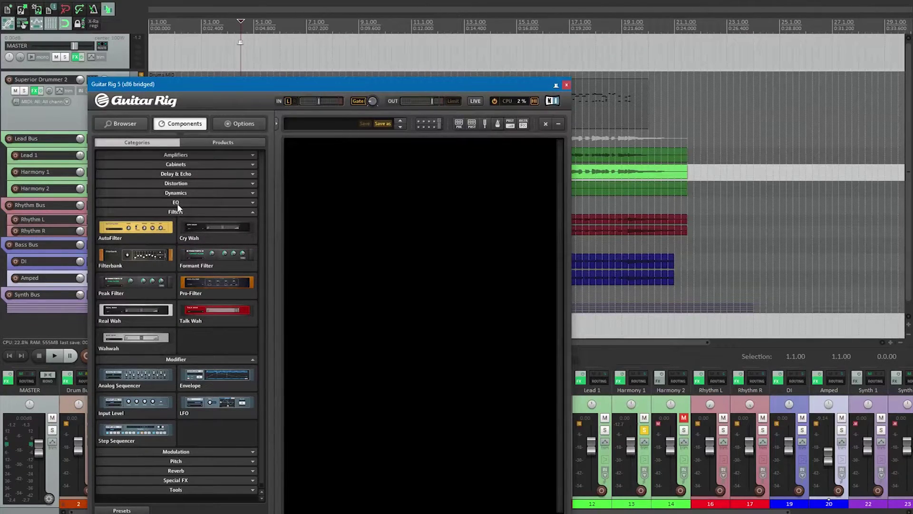
pyautogui.click(176, 203)
pyautogui.click(170, 194)
pyautogui.moveTo(247, 247); pyautogui.dragTo(367, 176)
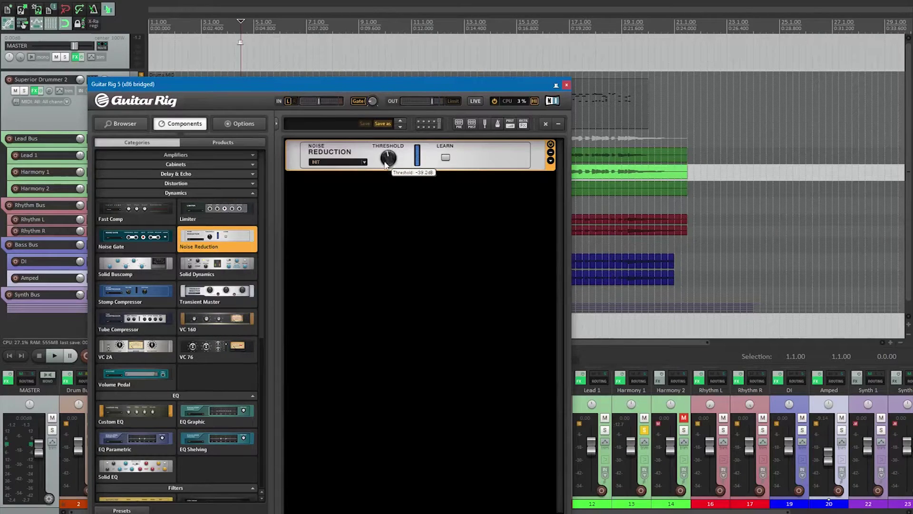
pyautogui.moveTo(385, 164); pyautogui.dragTo(386, 158)
# Step: Add the Van 51 amplifier after Noise Reduction in the Guitar Rig rack while the soloed harmony plays
pyautogui.click(228, 67)
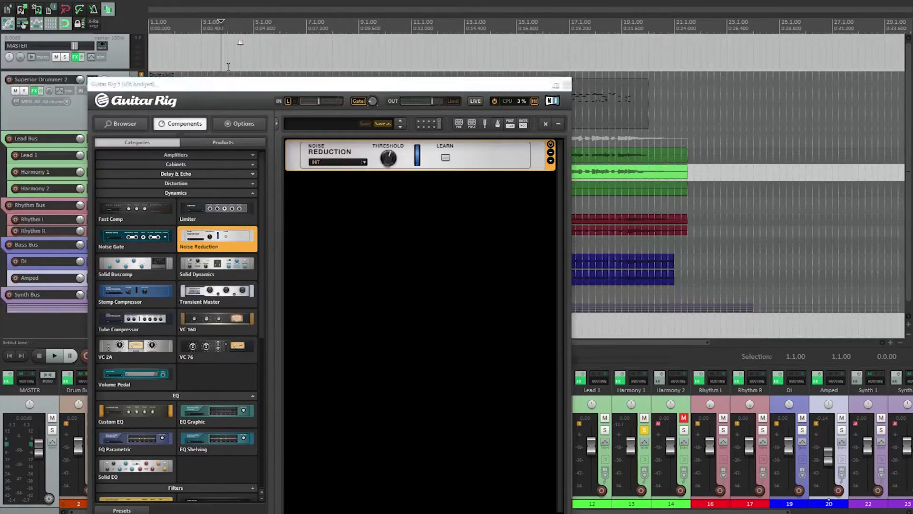
pyautogui.press('space')
pyautogui.click(173, 191)
pyautogui.click(176, 203)
pyautogui.click(180, 214)
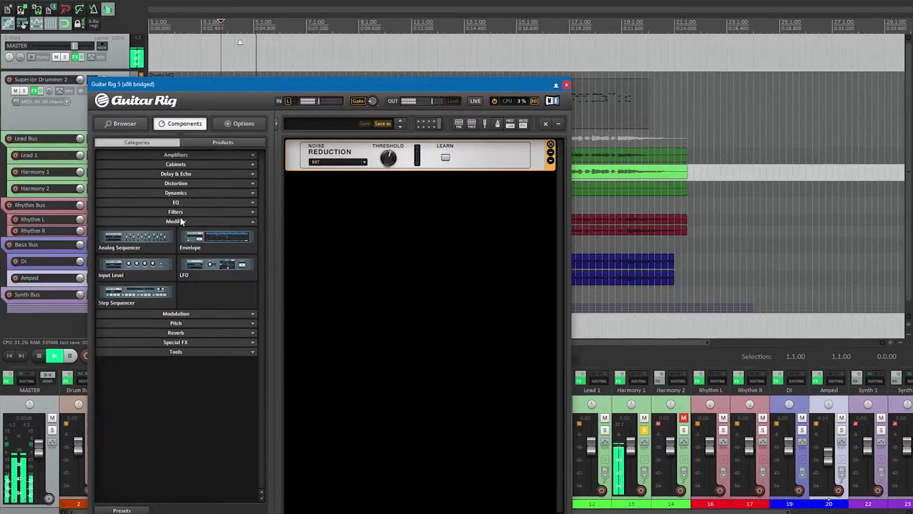
pyautogui.click(181, 219)
pyautogui.click(180, 154)
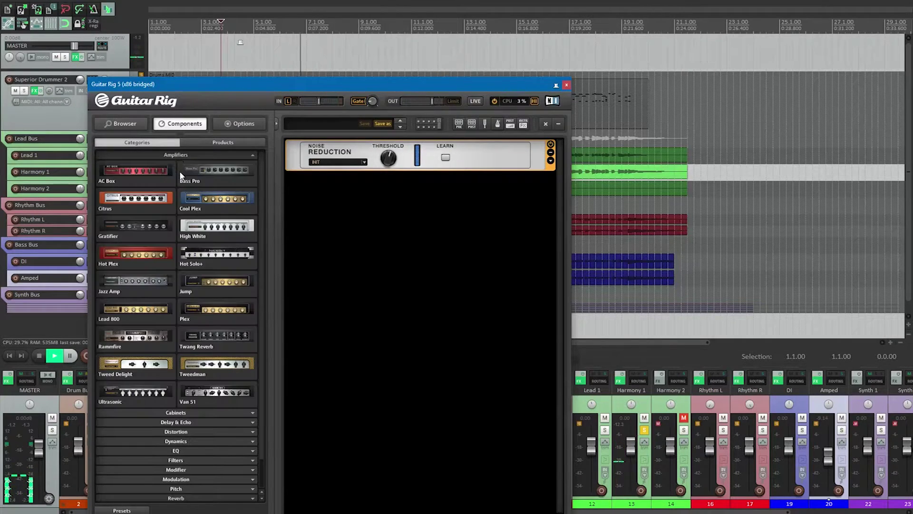
pyautogui.scroll(-2, 207, 296)
pyautogui.moveTo(216, 361); pyautogui.dragTo(401, 291)
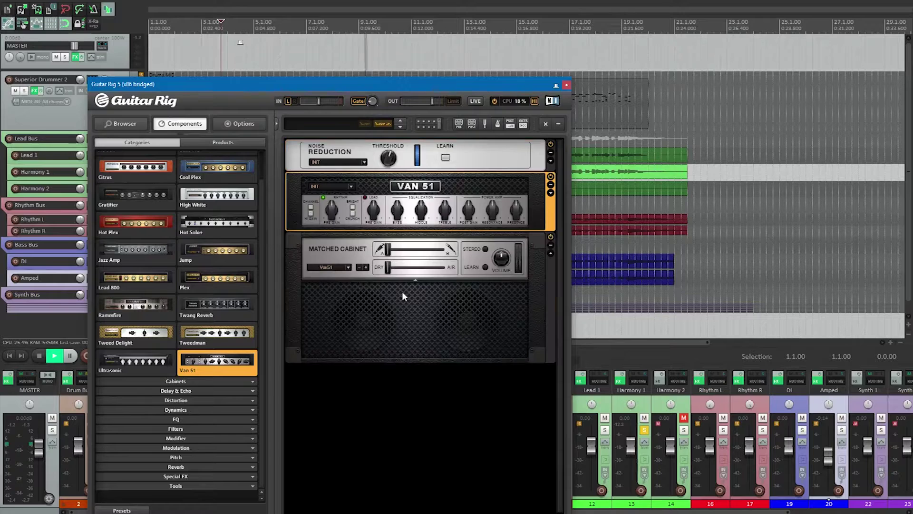
# Step: Remove the Matched Cabinet from the Guitar Rig rack and switch the Van 51 to its lead channel
pyautogui.click(292, 276)
pyautogui.press('Delete')
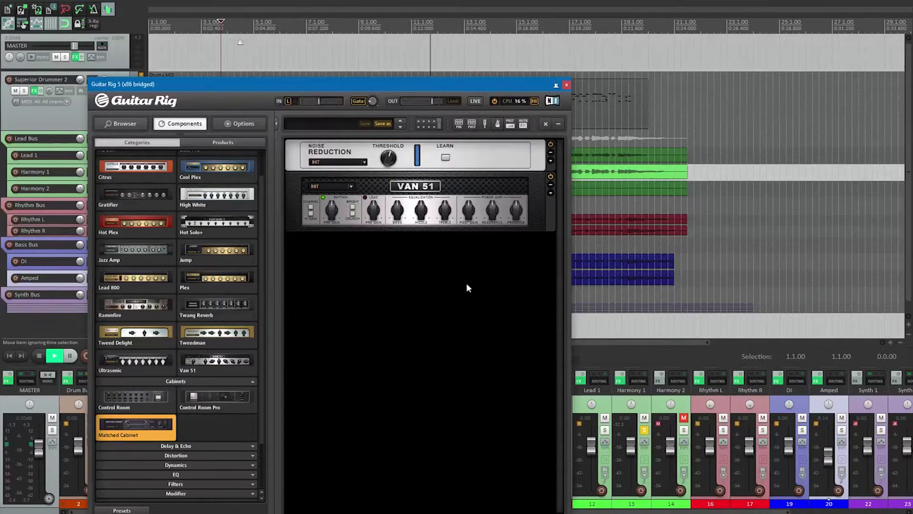
pyautogui.click(275, 30)
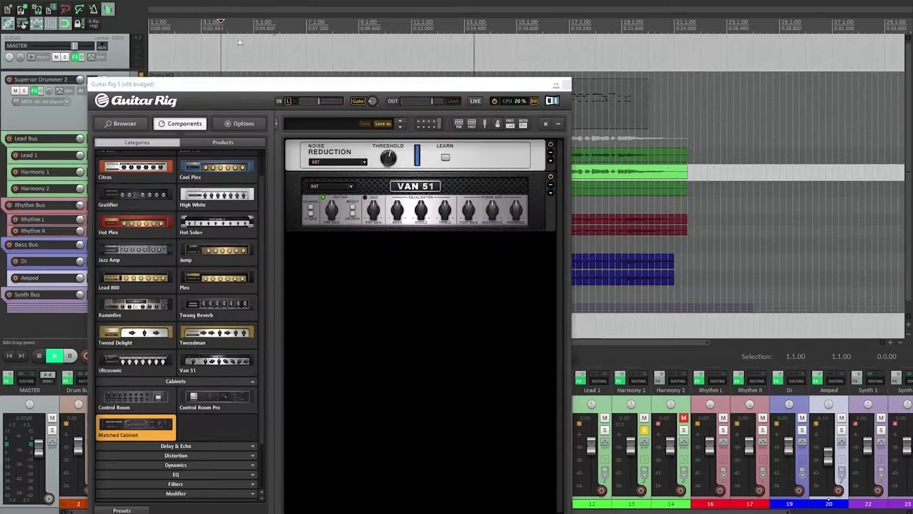
pyautogui.click(311, 208)
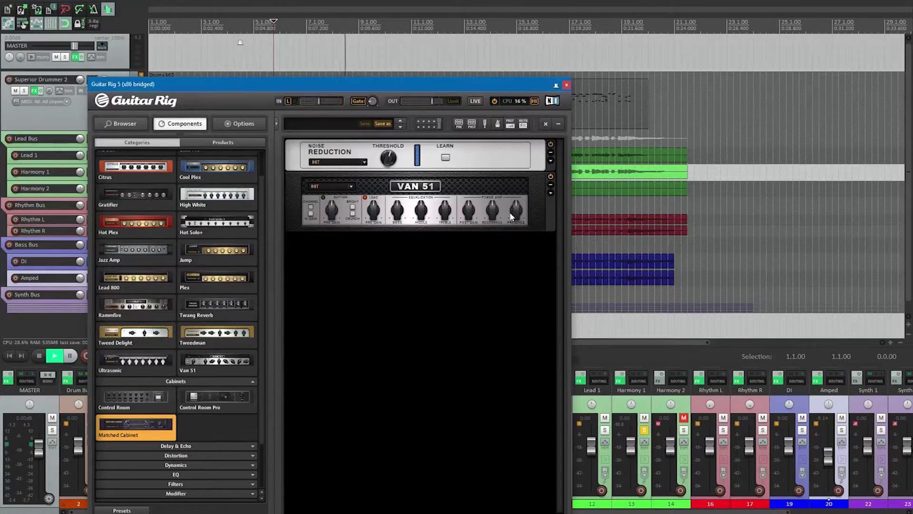
# Step: Stop playback and add ReaVerb after Guitar Rig 5 in the Harmony 1 effects chain
pyautogui.click(621, 384)
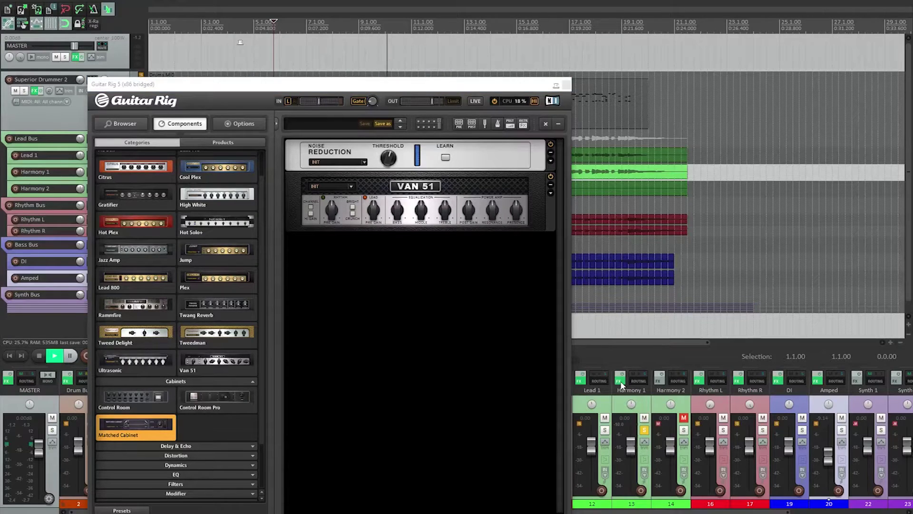
pyautogui.click(621, 384)
pyautogui.click(566, 85)
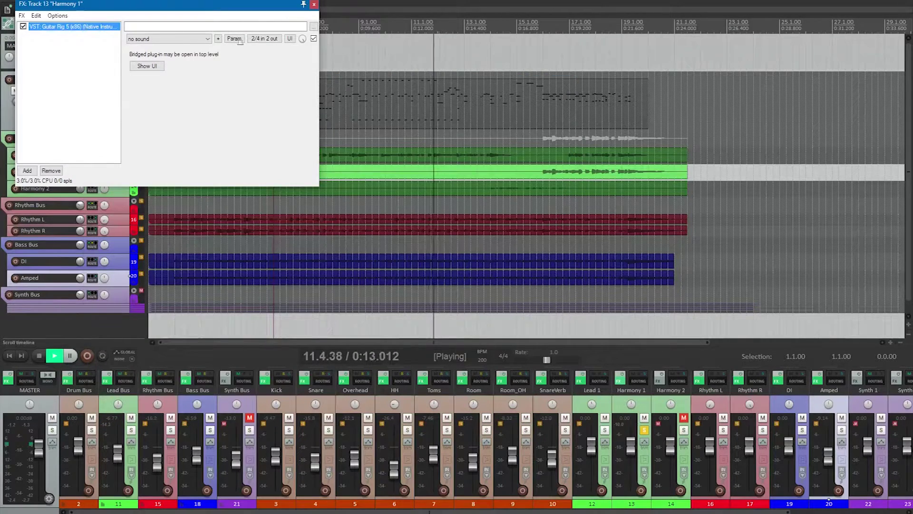
pyautogui.click(38, 72)
pyautogui.click(36, 171)
pyautogui.write('reave')
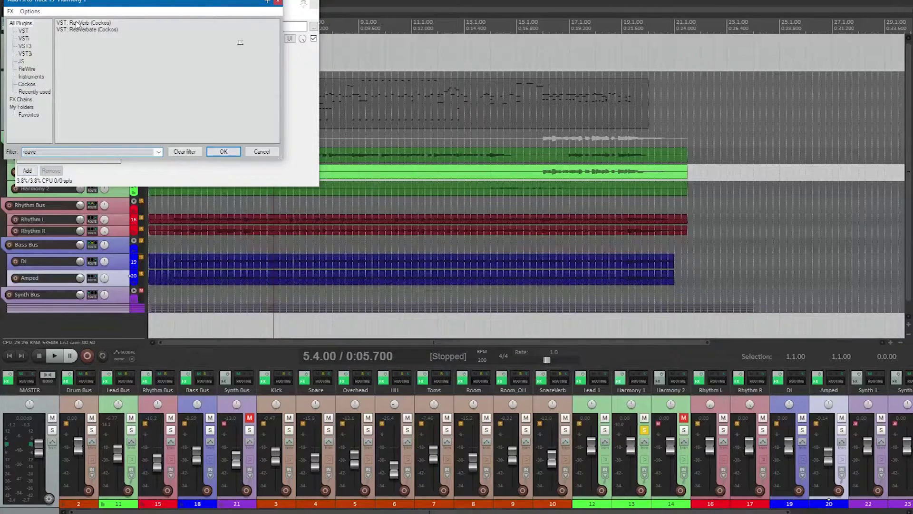
pyautogui.doubleClick(76, 23)
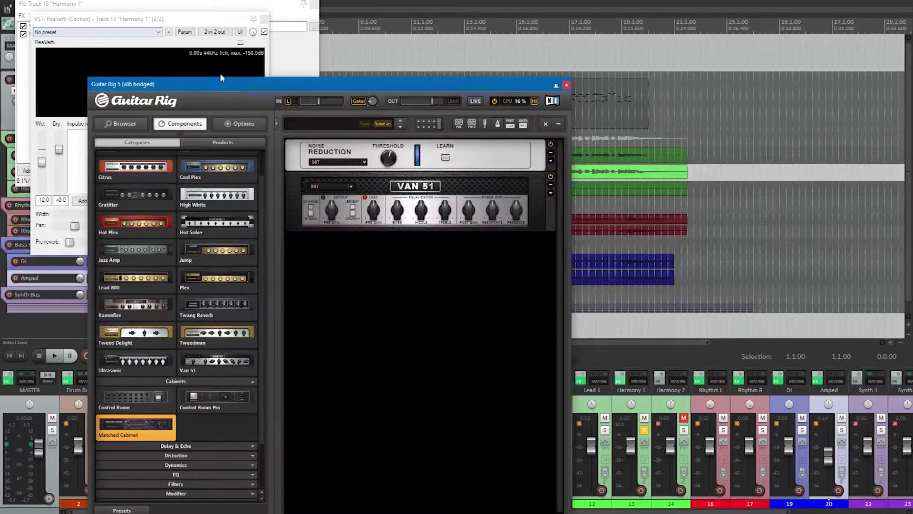
# Step: Set ReaVerb's dry level to -inf and load the impulse response "Mesa 4x12 - SM57" from the Mesa 4 x 12 Impulses folder
pyautogui.moveTo(60, 157); pyautogui.dragTo(79, 197)
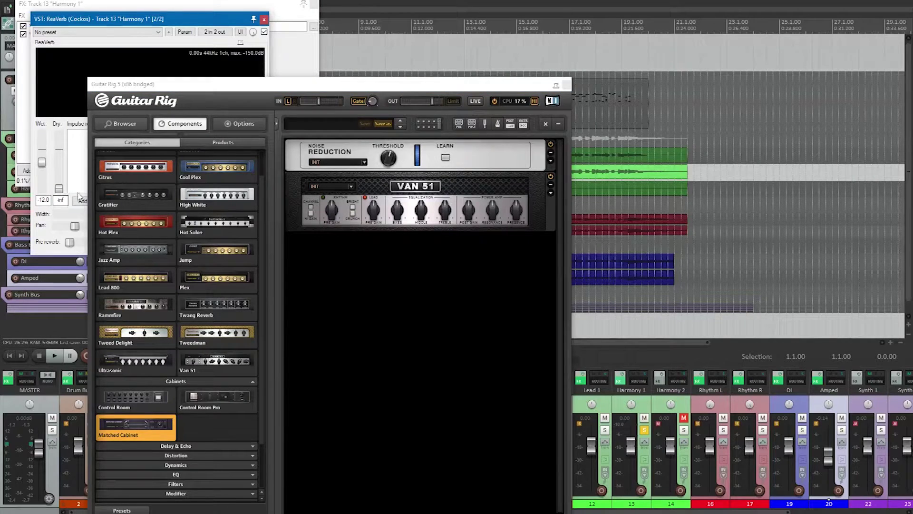
pyautogui.click(81, 200)
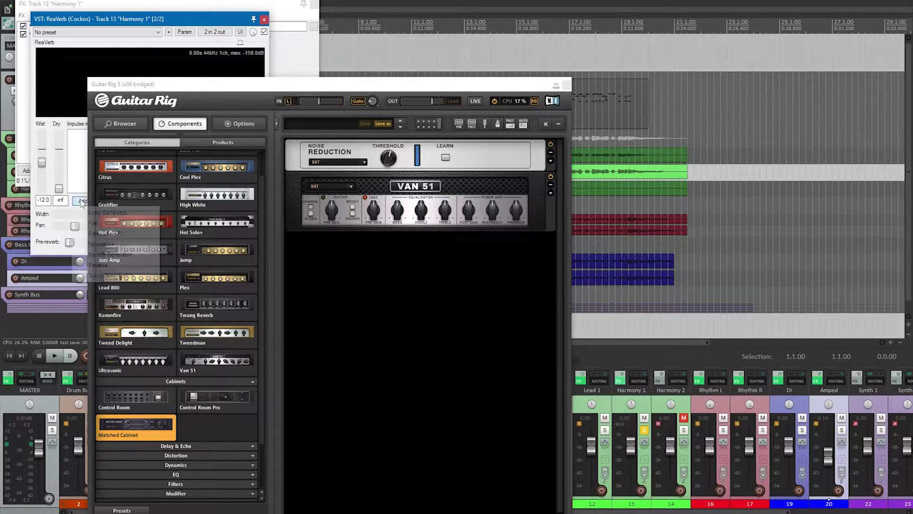
pyautogui.click(93, 223)
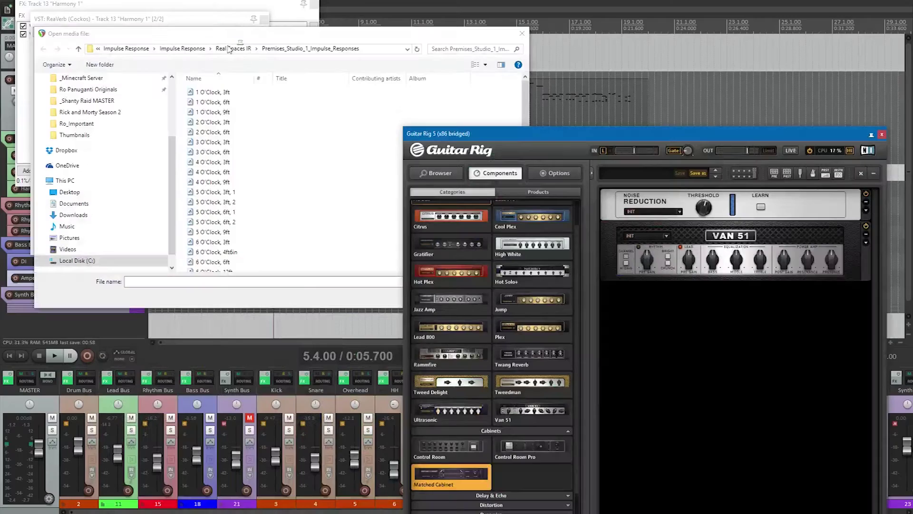
pyautogui.click(240, 48)
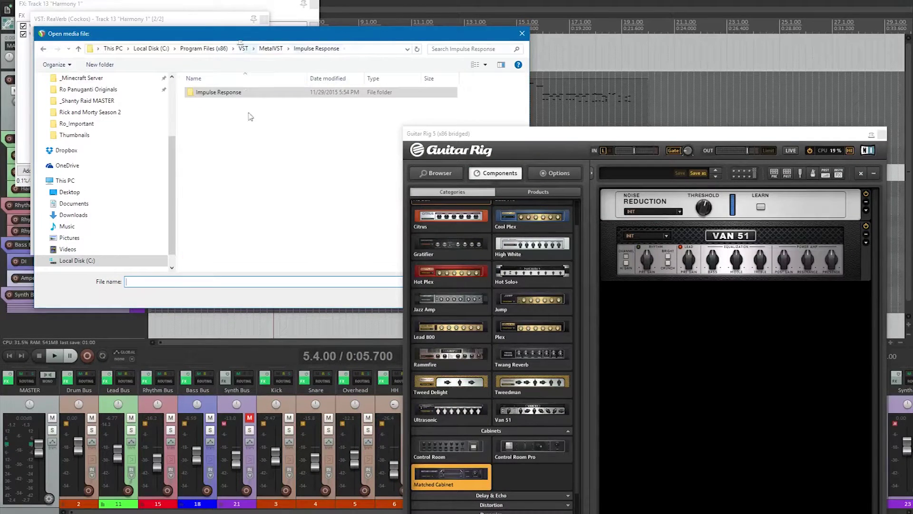
pyautogui.doubleClick(250, 95)
pyautogui.doubleClick(221, 92)
pyautogui.doubleClick(218, 132)
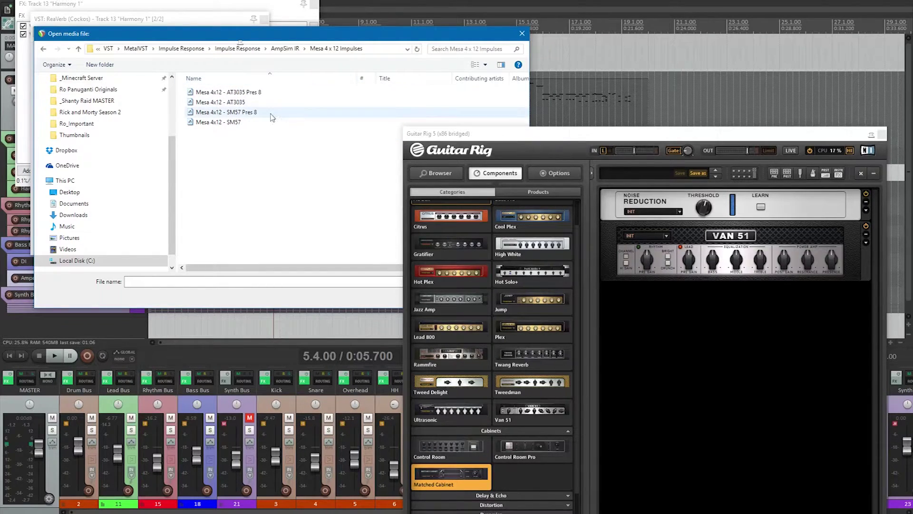
pyautogui.doubleClick(257, 122)
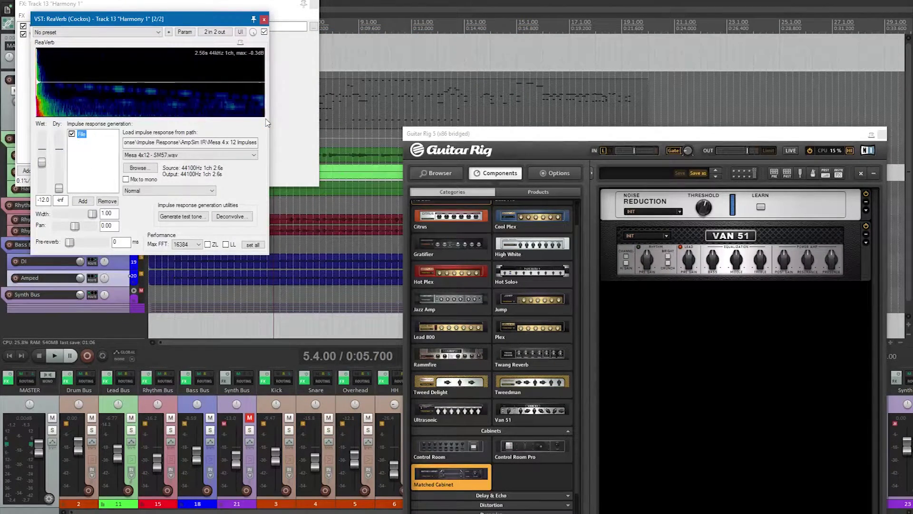
# Step: Set ReaVerb's wet level to -14.8 dB while listening to the harmony passage around bar 16
pyautogui.press('space')
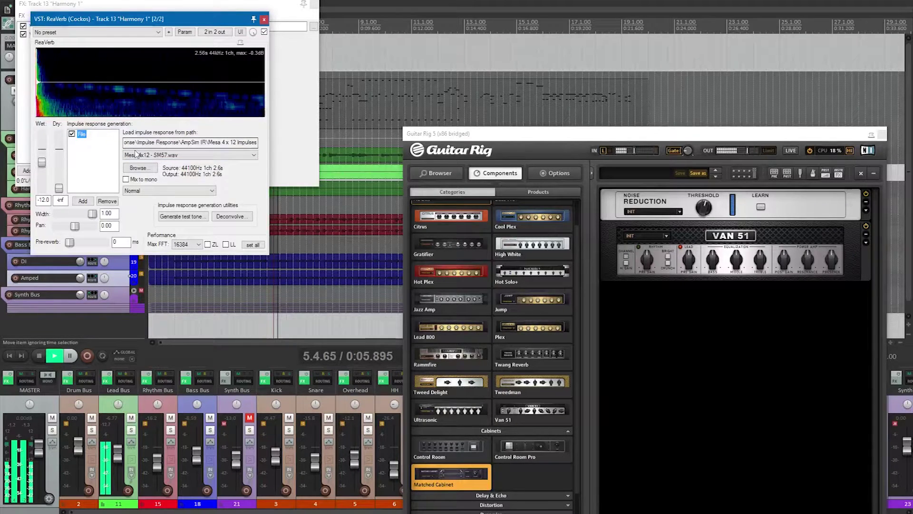
pyautogui.moveTo(42, 162); pyautogui.dragTo(42, 168)
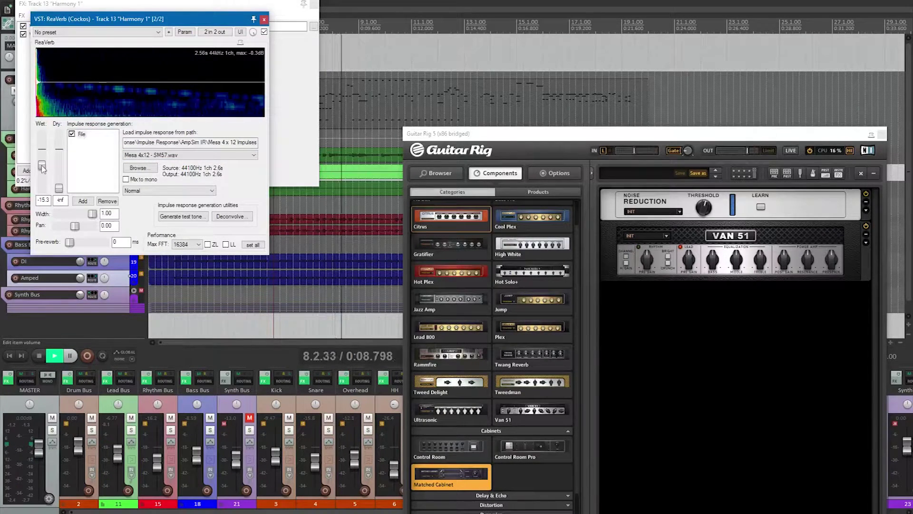
pyautogui.scroll(-2, 409, 58)
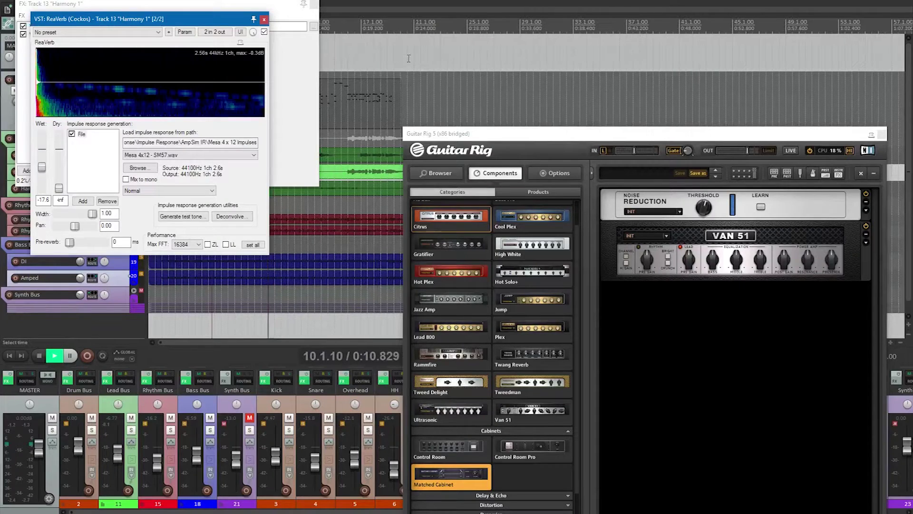
pyautogui.click(353, 12)
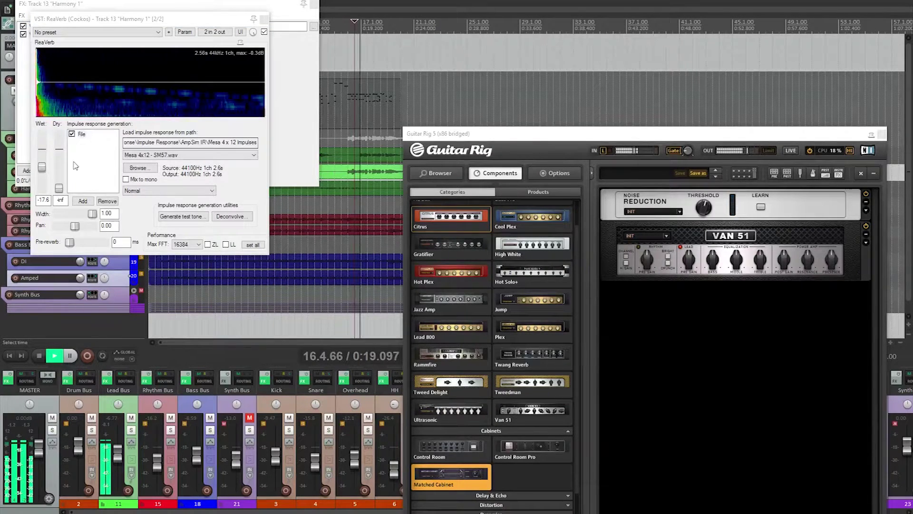
pyautogui.moveTo(42, 168); pyautogui.dragTo(42, 165)
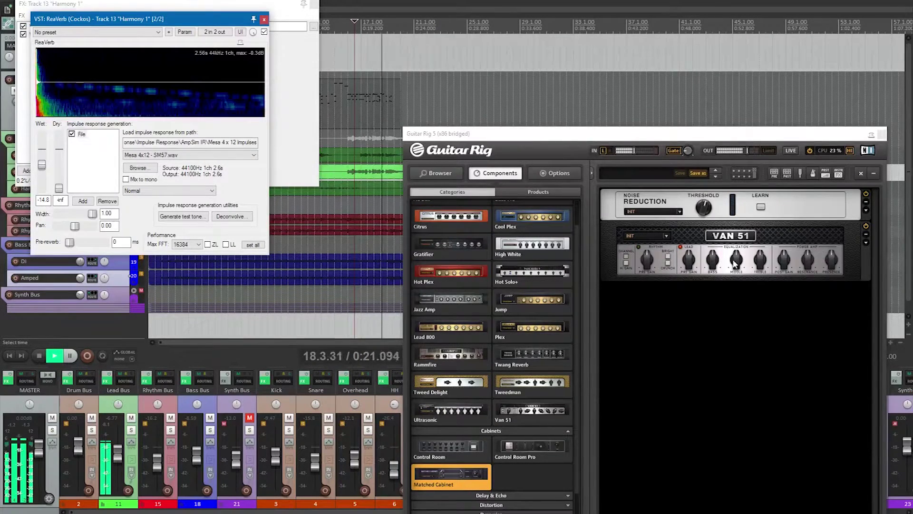
# Step: Raise the Van 51's treble and try a different lead pre gain while replaying from around bar 16
pyautogui.click(759, 260)
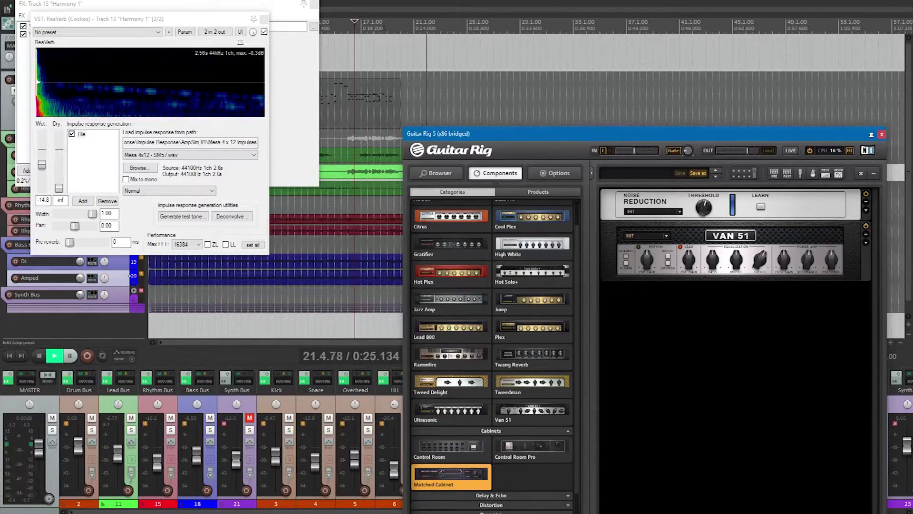
pyautogui.click(355, 13)
pyautogui.moveTo(689, 259); pyautogui.dragTo(684, 279)
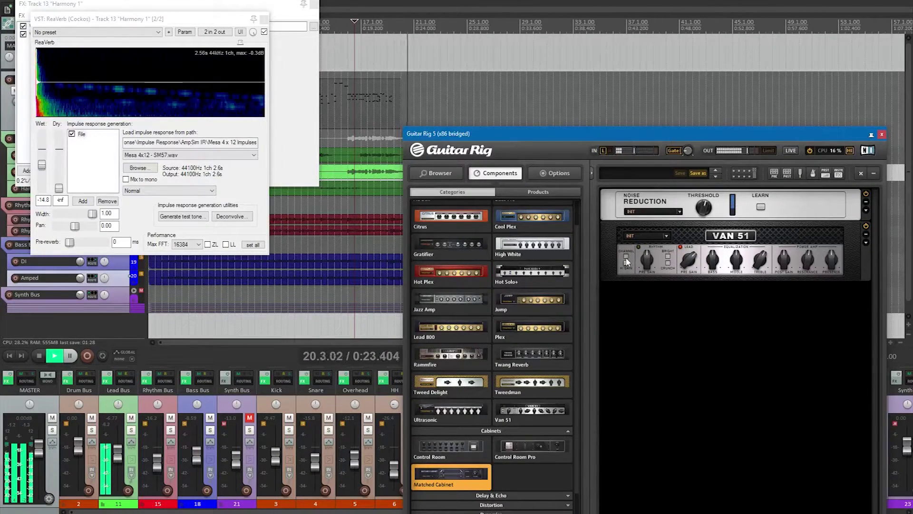
pyautogui.doubleClick(687, 268)
# Step: Lower the Van 51's middle control and audition its presence at 6.12 while replaying from around bar 16
pyautogui.click(349, 24)
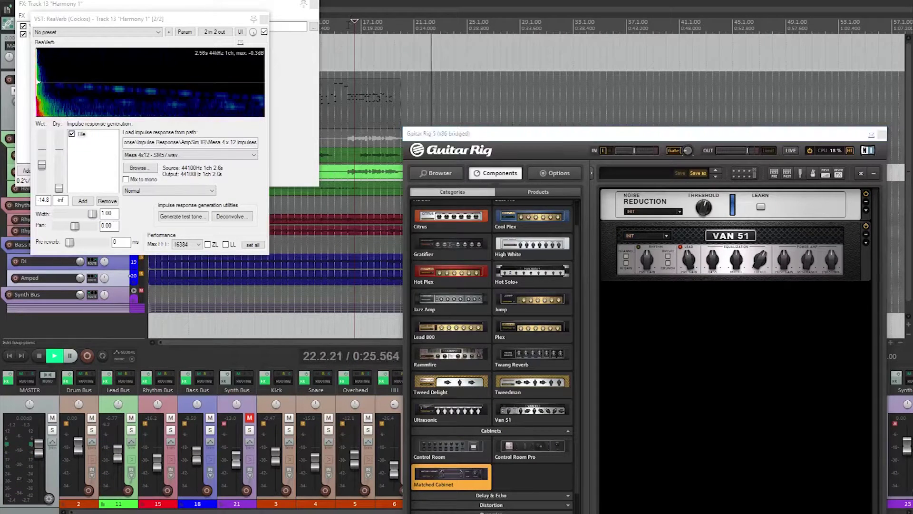
pyautogui.click(773, 269)
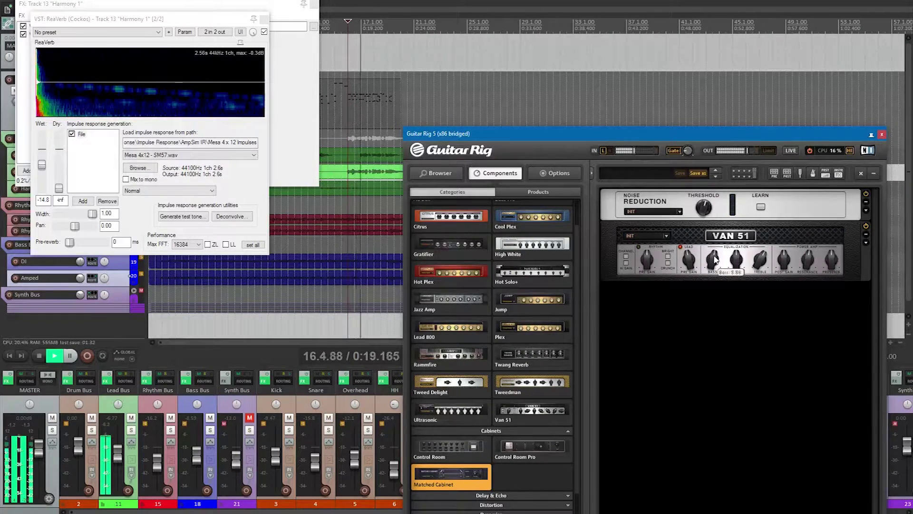
pyautogui.moveTo(735, 264)
pyautogui.mouseDown()
pyautogui.moveTo(736, 253)
pyautogui.moveTo(737, 278)
pyautogui.mouseUp()
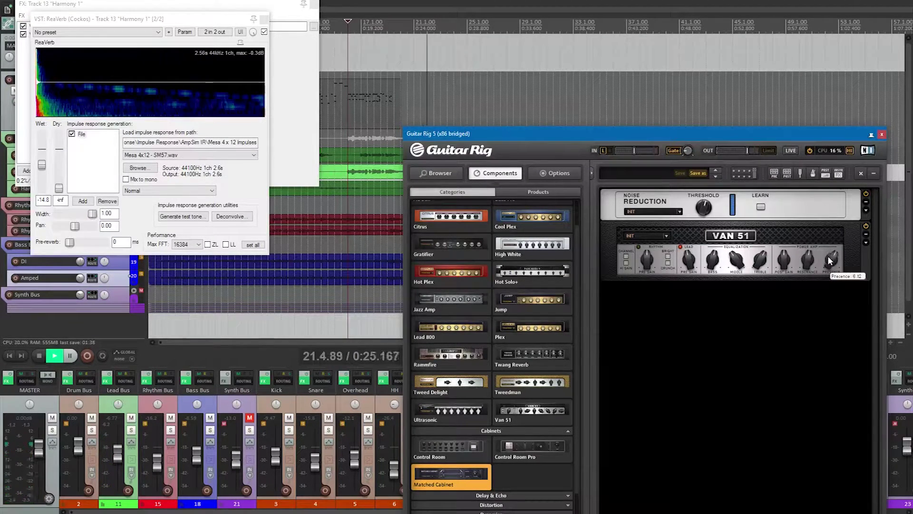
pyautogui.click(350, 23)
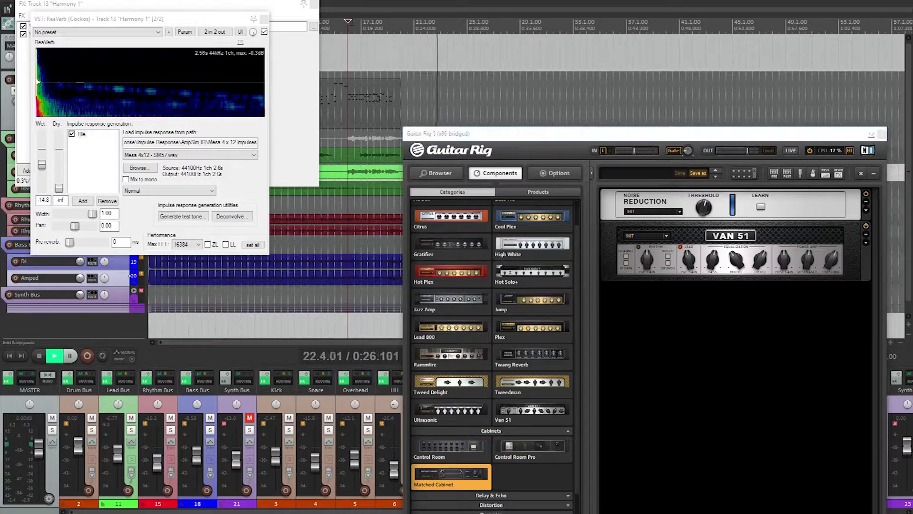
pyautogui.click(828, 265)
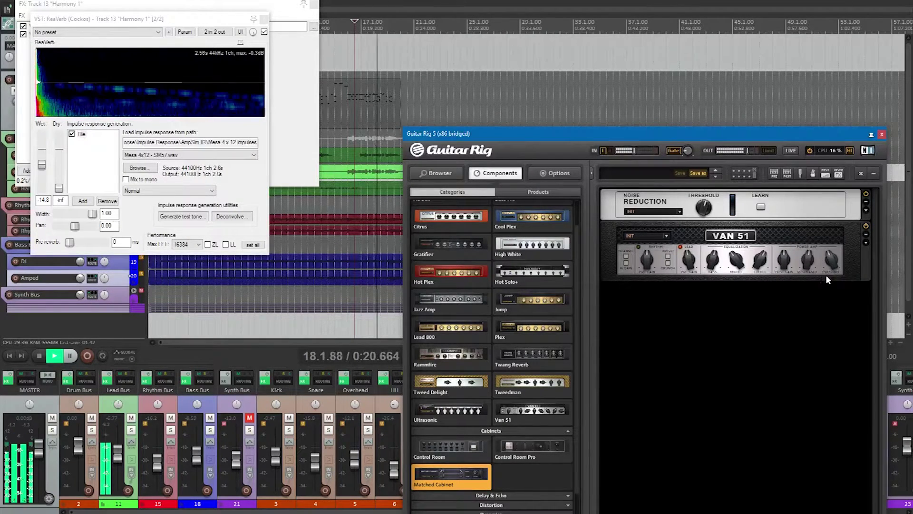
# Step: Replay the harmony passage from bar 16 and insert a Skreamer distortion between the Noise Reduction and the Van 51
pyautogui.click(350, 27)
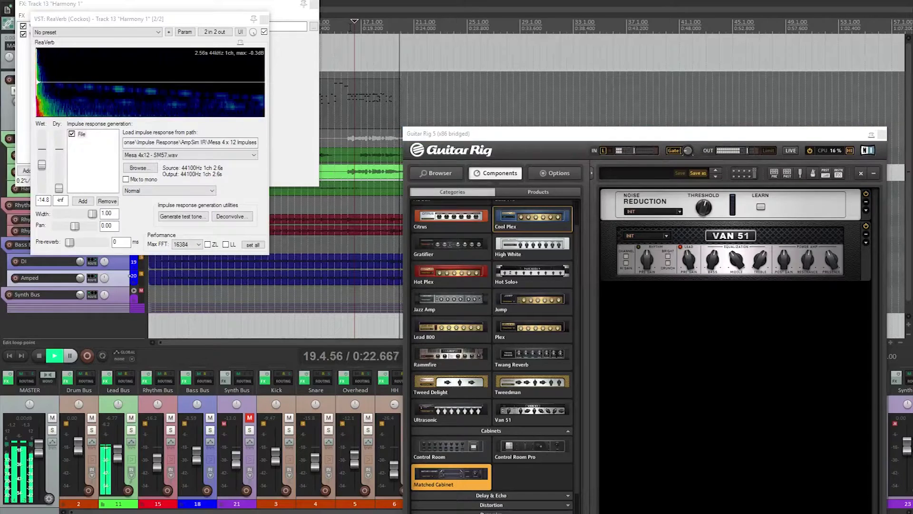
pyautogui.press('space')
pyautogui.press('space')
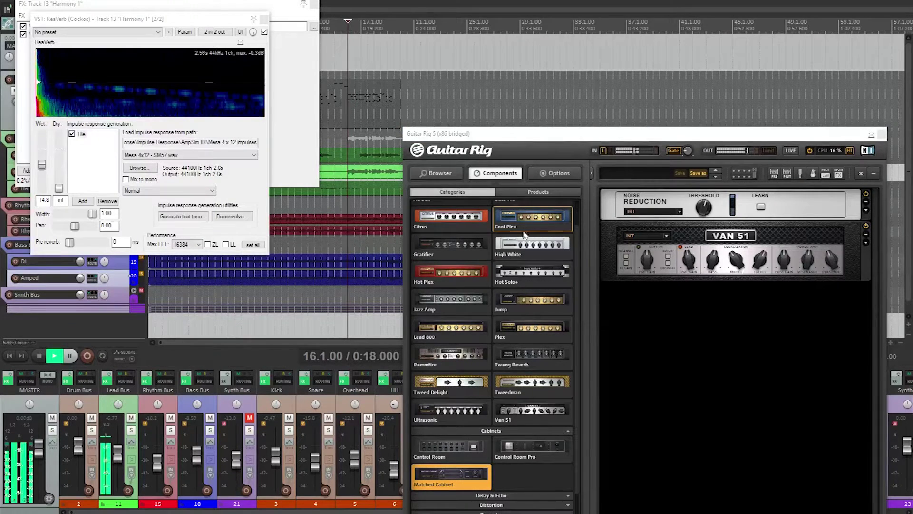
pyautogui.press('space')
pyautogui.click(498, 505)
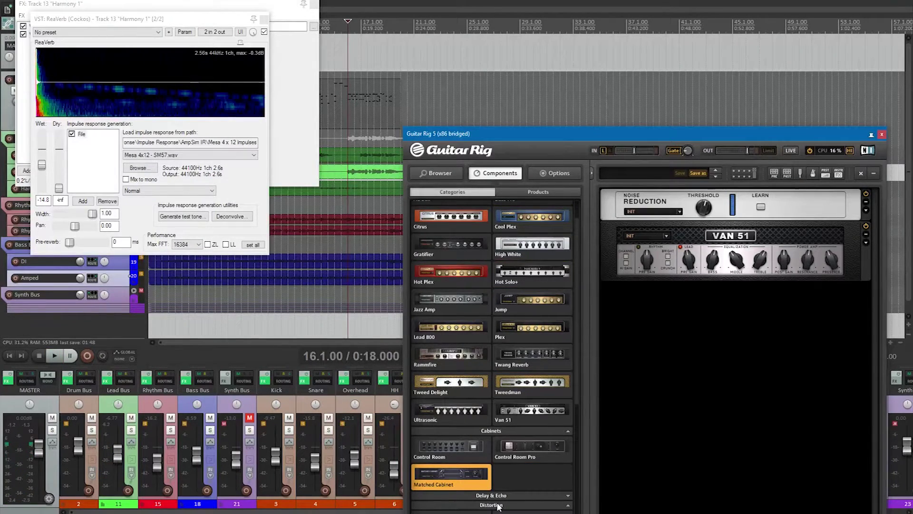
pyautogui.moveTo(511, 386); pyautogui.dragTo(727, 224)
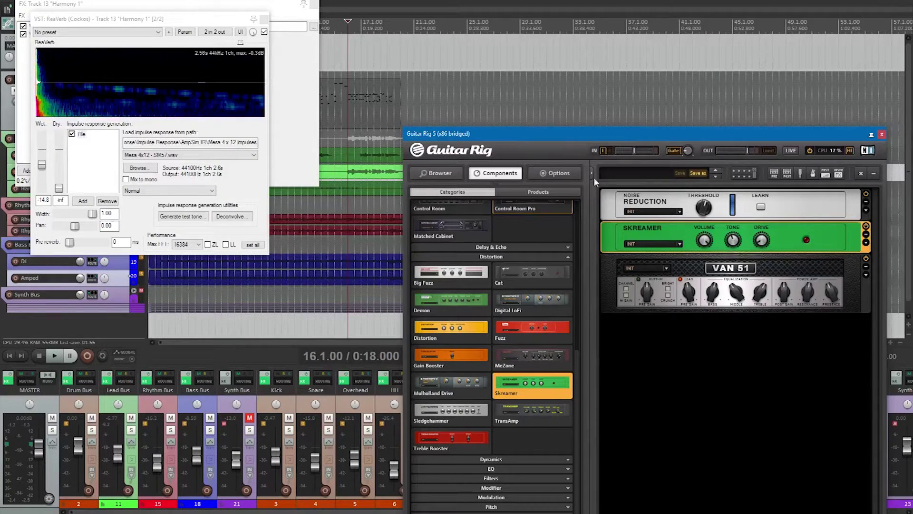
# Step: Lower the Van 51's lead pre gain and post gain while replaying the harmony passage from around bar 16
pyautogui.press('space')
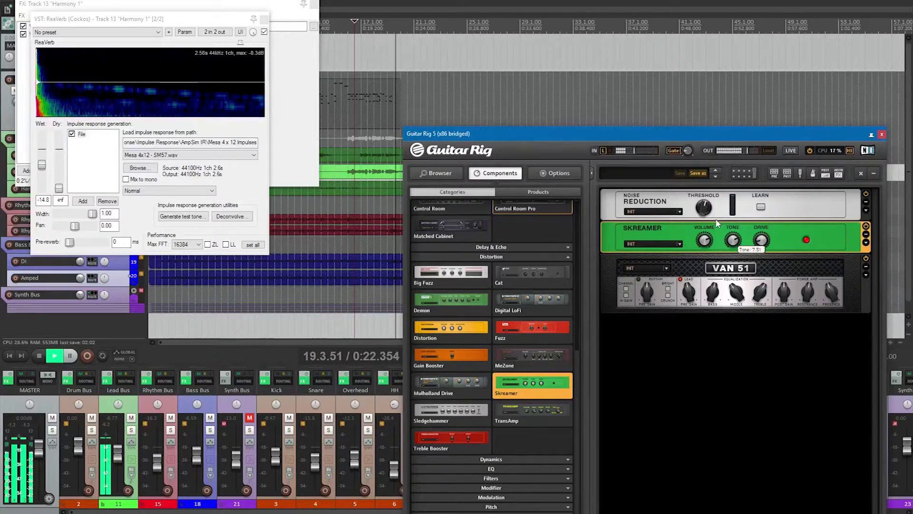
pyautogui.moveTo(688, 291); pyautogui.dragTo(689, 298)
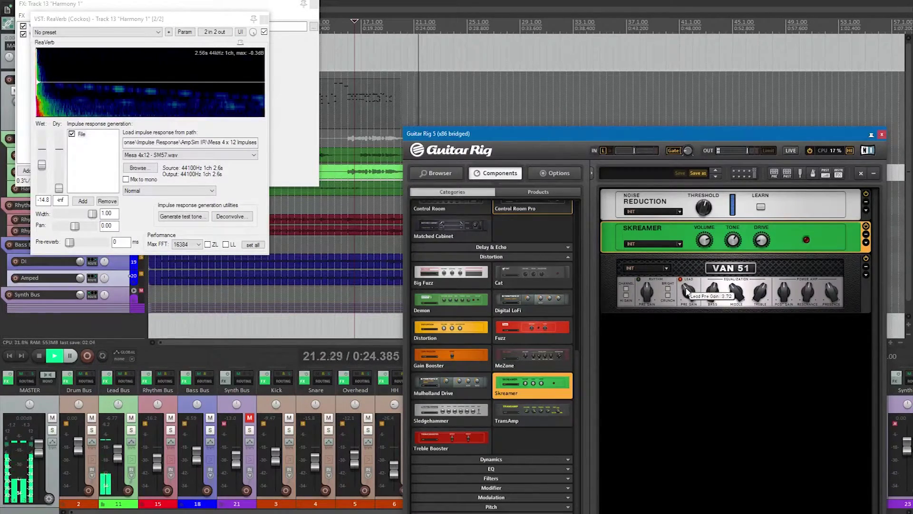
pyautogui.click(345, 28)
pyautogui.click(341, 27)
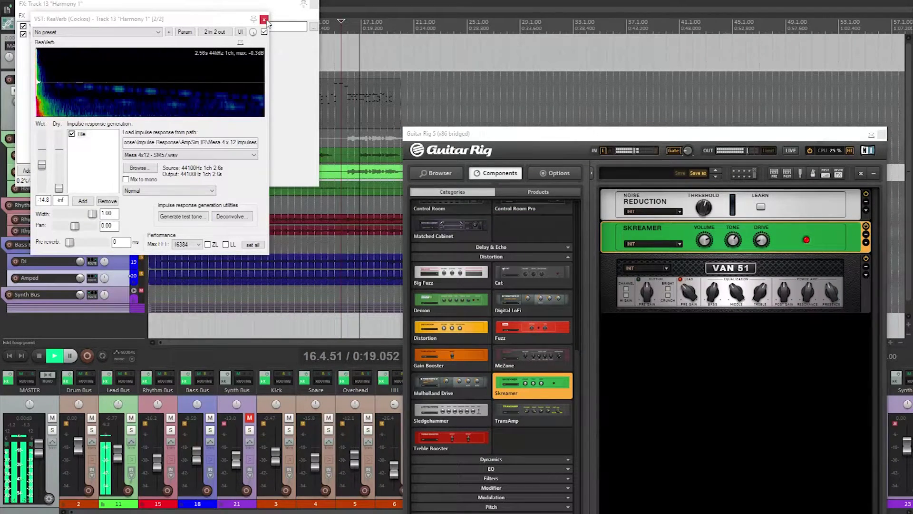
pyautogui.moveTo(687, 291); pyautogui.dragTo(681, 303)
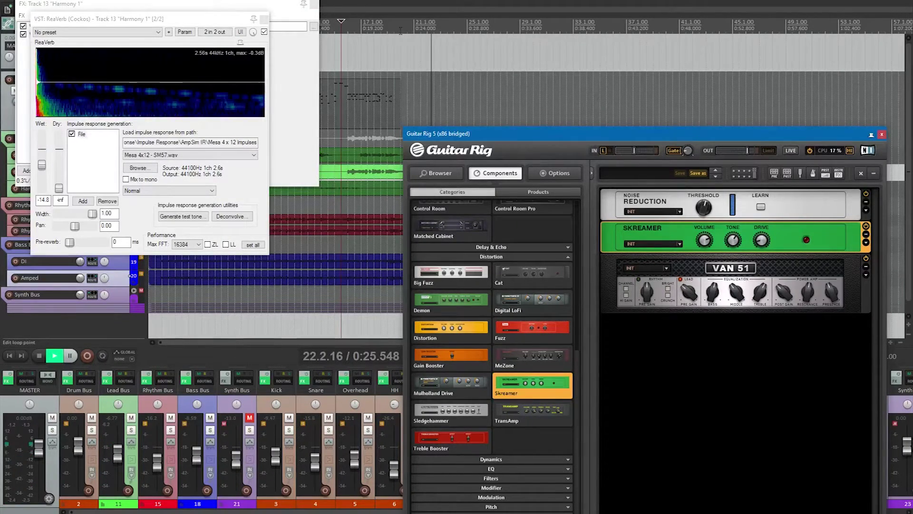
# Step: Raise the Van 51's middle control to about 4.38 during playback from bar 16, and close the Guitar Rig and ReaVerb windows
pyautogui.click(349, 31)
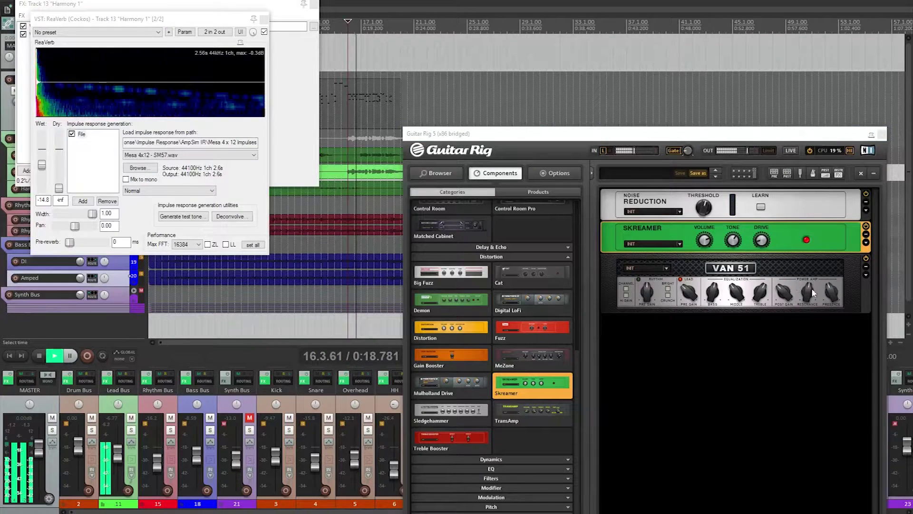
pyautogui.click(735, 291)
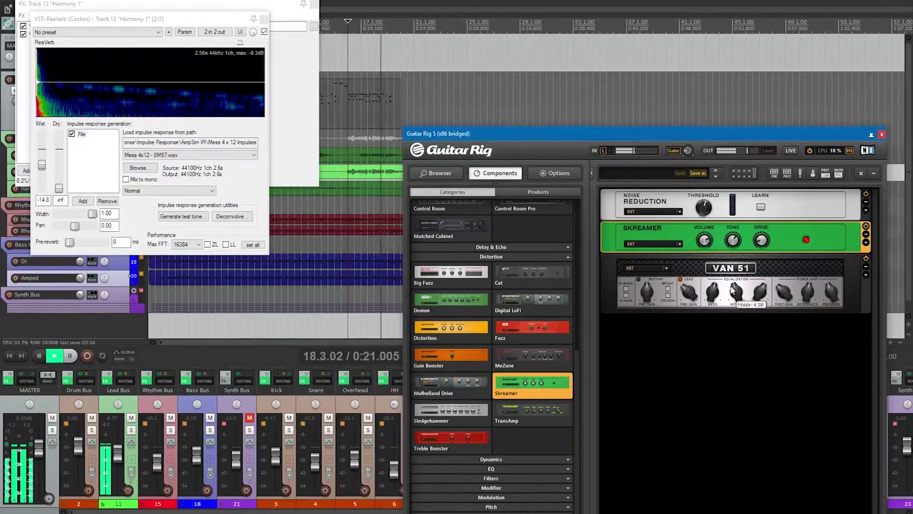
pyautogui.moveTo(699, 233)
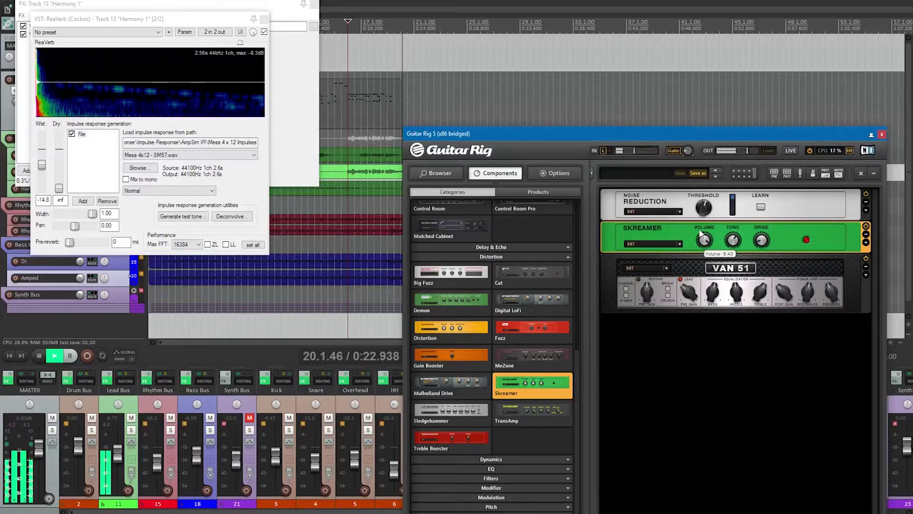
pyautogui.click(882, 134)
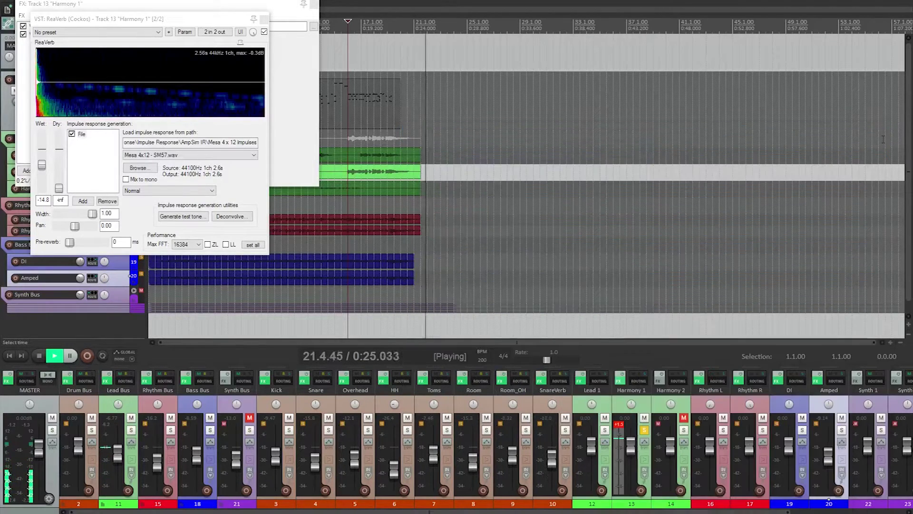
pyautogui.press('space')
pyautogui.click(263, 20)
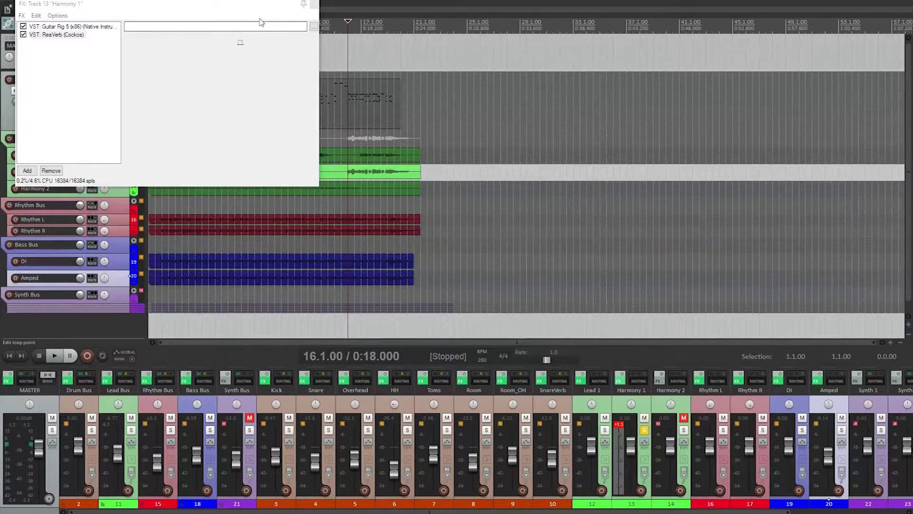
# Step: Add mda Delay to Harmony 1 and set its left delay to 459 ms and right delay to 145 %
pyautogui.click(27, 245)
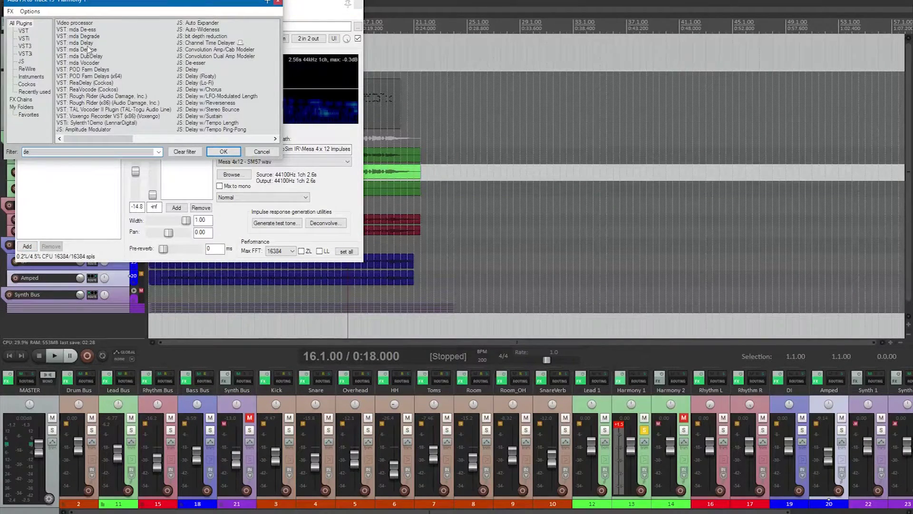
pyautogui.doubleClick(81, 43)
pyautogui.click(341, 320)
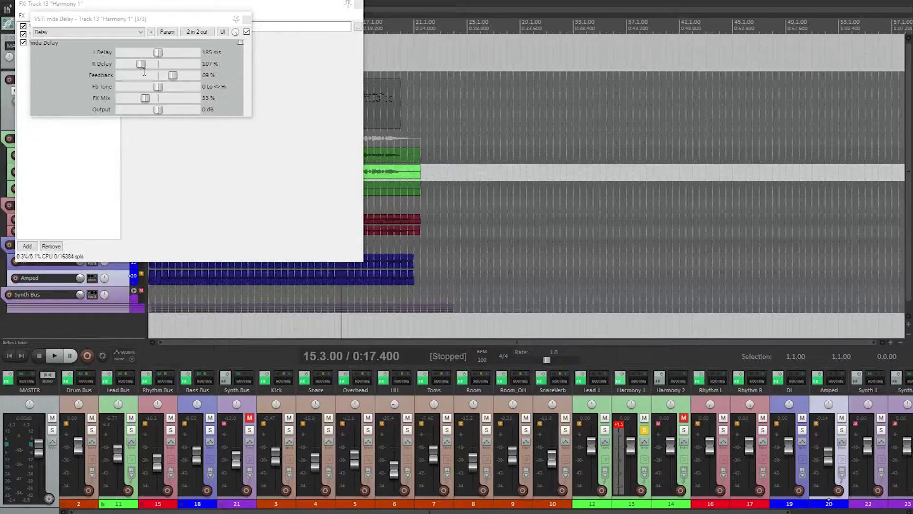
pyautogui.moveTo(142, 66)
pyautogui.mouseDown()
pyautogui.moveTo(132, 66)
pyautogui.moveTo(181, 57)
pyautogui.moveTo(119, 68)
pyautogui.moveTo(149, 70)
pyautogui.mouseUp()
pyautogui.moveTo(344, 323); pyautogui.dragTo(356, 324)
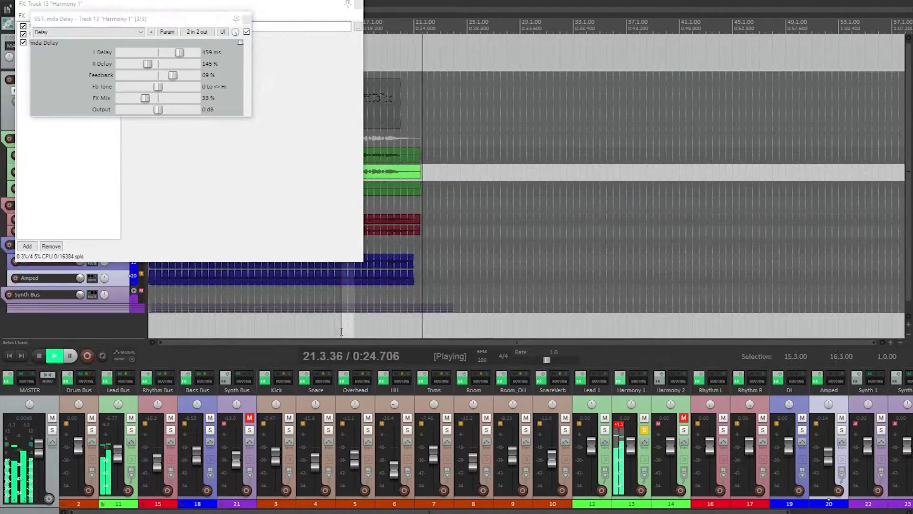
# Step: Set the delay to 584 ms left, 127 % right, 2 % feedback, -2 feedback tone and 10 % FX mix while auditioning it
pyautogui.moveTo(172, 76); pyautogui.dragTo(125, 79)
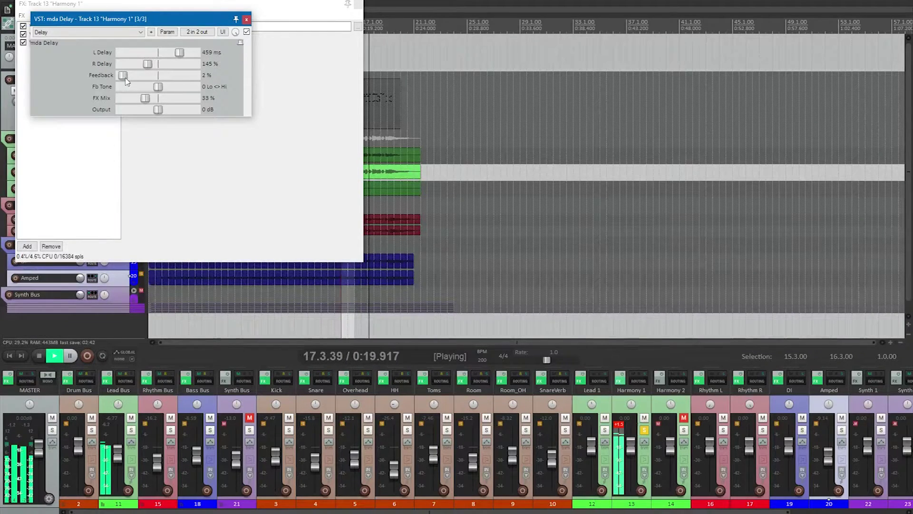
pyautogui.scroll(-1, 153, 87)
pyautogui.moveTo(149, 100); pyautogui.dragTo(127, 103)
pyautogui.click(347, 323)
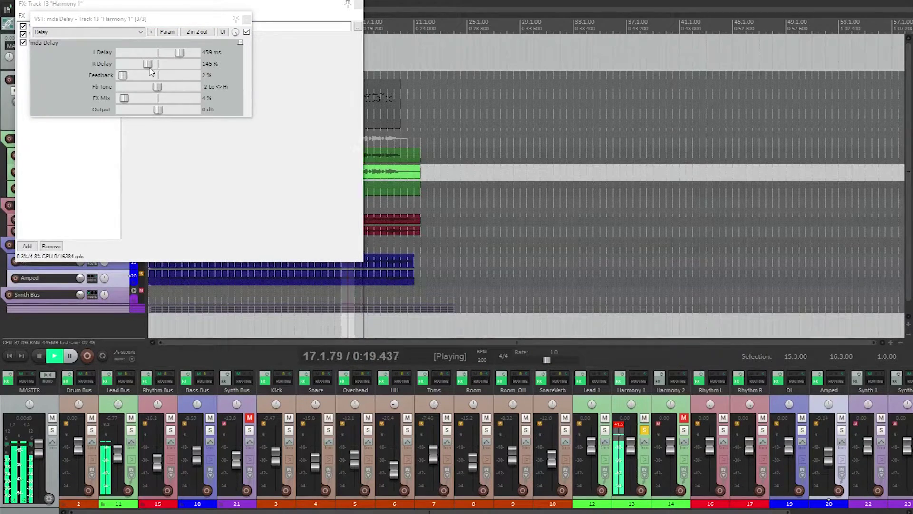
pyautogui.moveTo(125, 99); pyautogui.dragTo(128, 98)
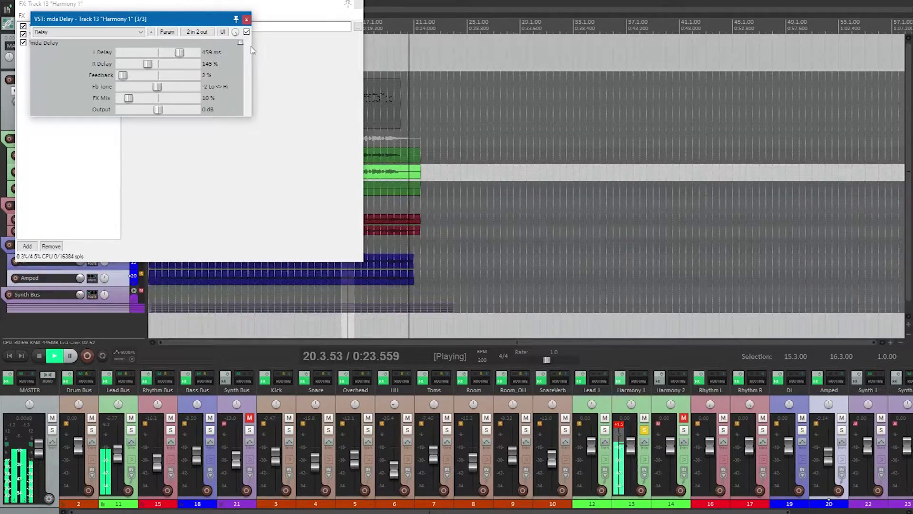
pyautogui.press('space')
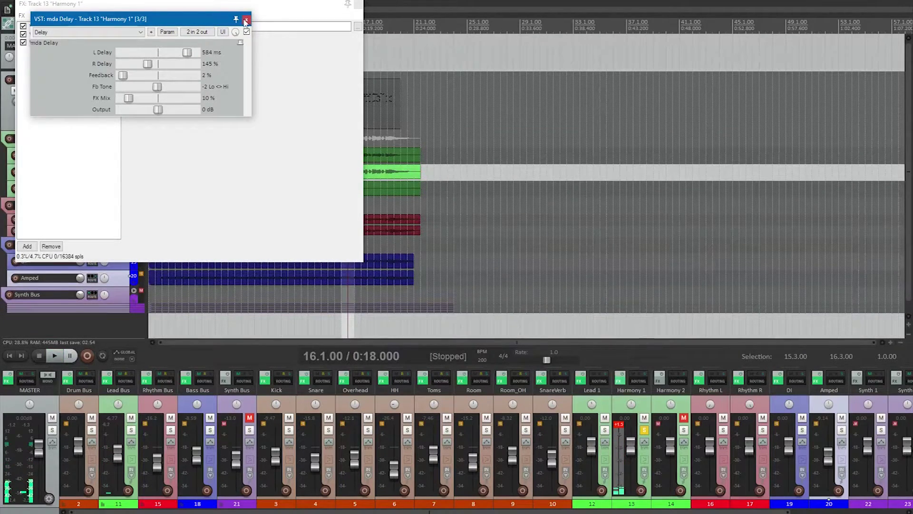
pyautogui.click(246, 19)
# Step: Pan Harmony 1 to 22% left and lower its volume to -2.90 dB during playback, clearing its peak indicator
pyautogui.press('space')
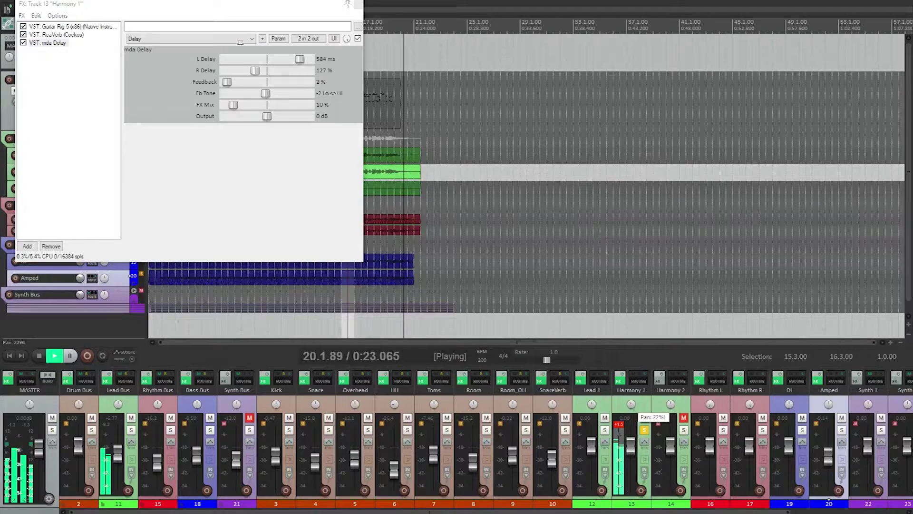
pyautogui.click(619, 423)
pyautogui.moveTo(631, 443); pyautogui.dragTo(631, 448)
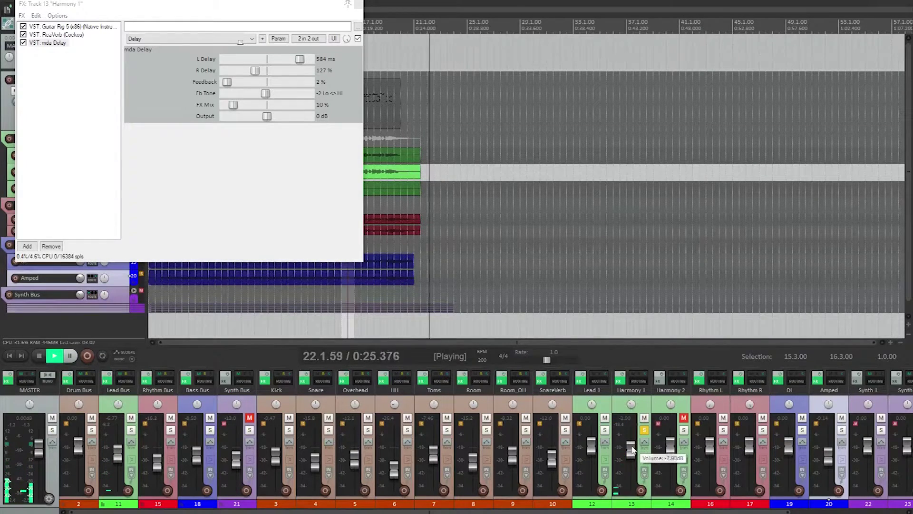
pyautogui.press('space')
pyautogui.press('Escape')
# Step: Play Harmony 1's first phrase from bar 3 and turn off the track's solo
pyautogui.press('Home')
pyautogui.click(251, 283)
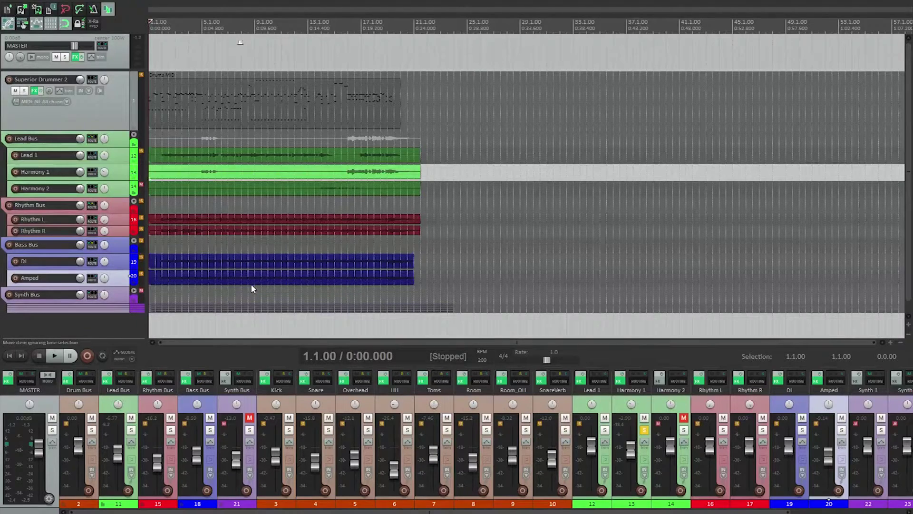
pyautogui.click(183, 59)
pyautogui.scroll(5, 415, 61)
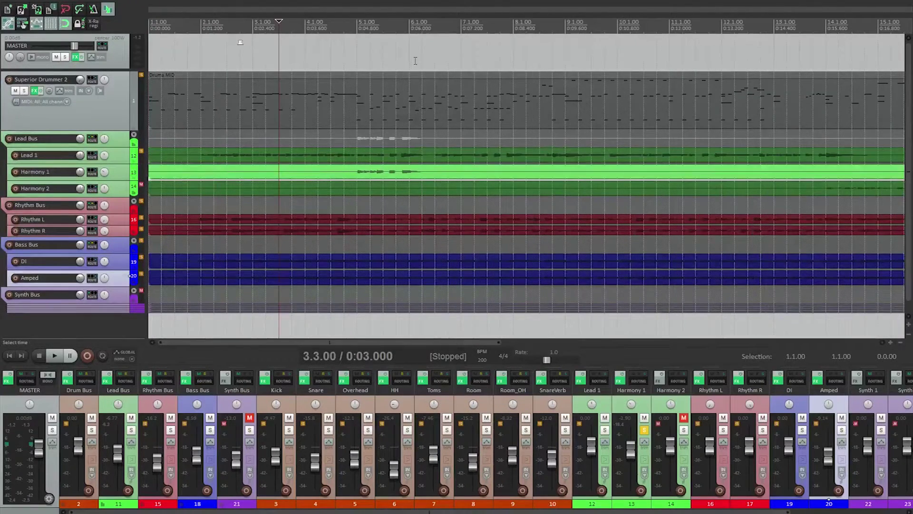
pyautogui.press('space')
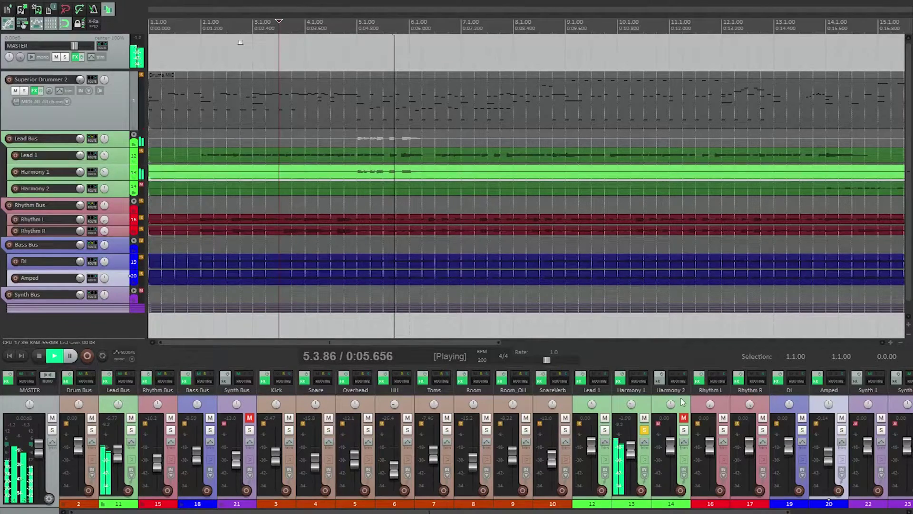
pyautogui.press('space')
pyautogui.hotkey('ctrl', 'a')
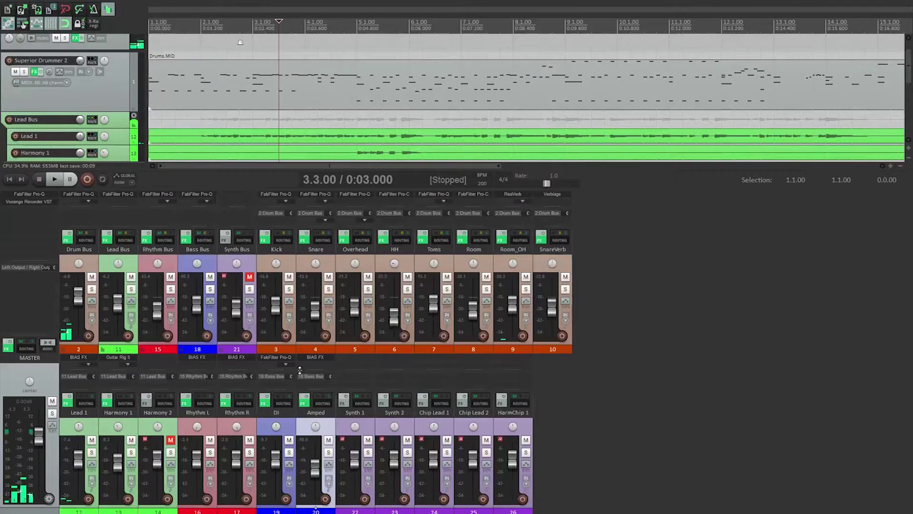
# Step: Copy all of Harmony 1's effects: Guitar Rig 5, ReaVerb and mda Delay
pyautogui.click(127, 364)
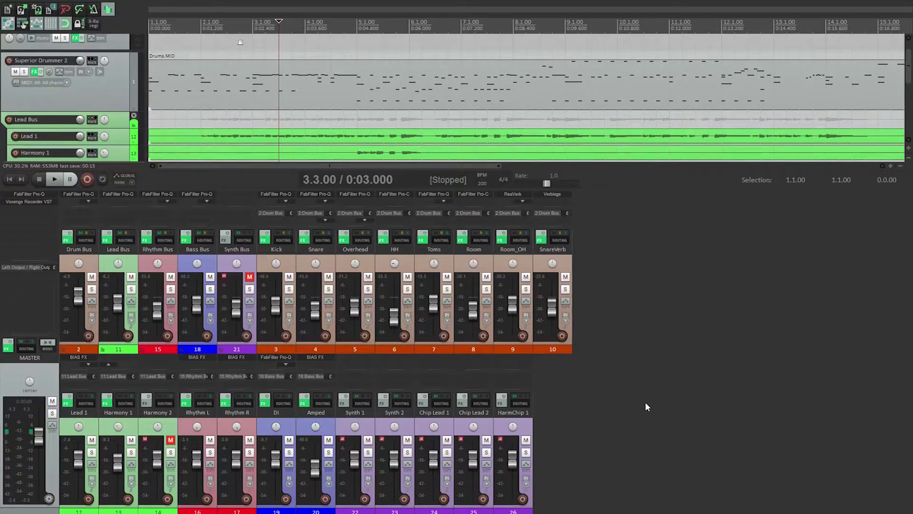
pyautogui.press('F11')
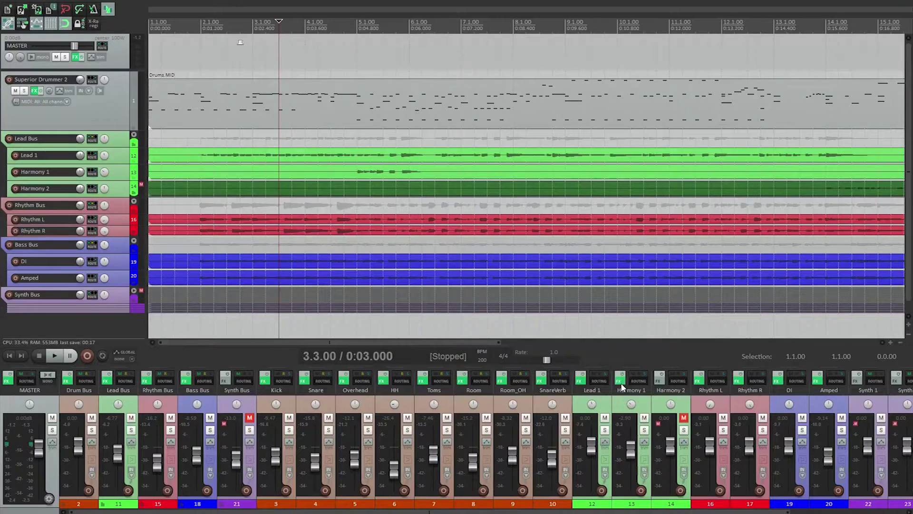
pyautogui.click(620, 382)
pyautogui.keyDown('shift'); pyautogui.click(48, 26); pyautogui.keyUp('shift')
pyautogui.rightClick(50, 43)
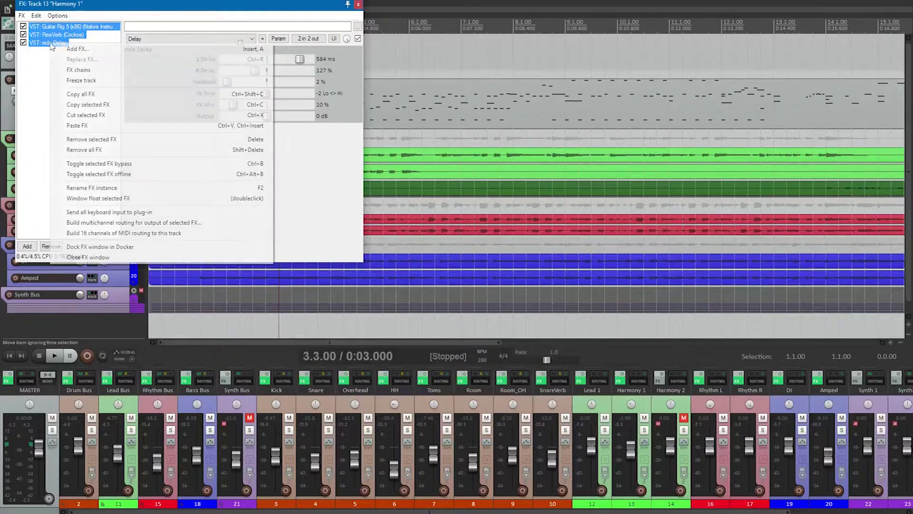
pyautogui.click(90, 94)
pyautogui.click(660, 381)
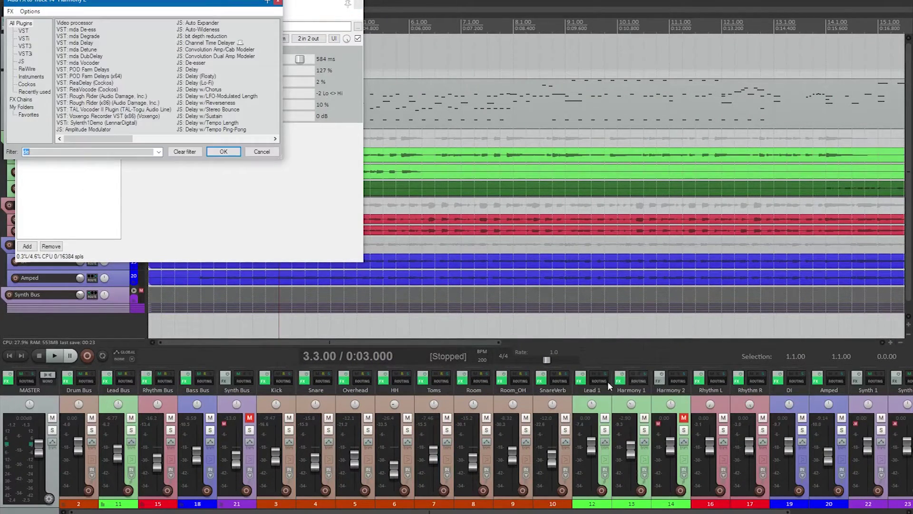
pyautogui.doubleClick(91, 56)
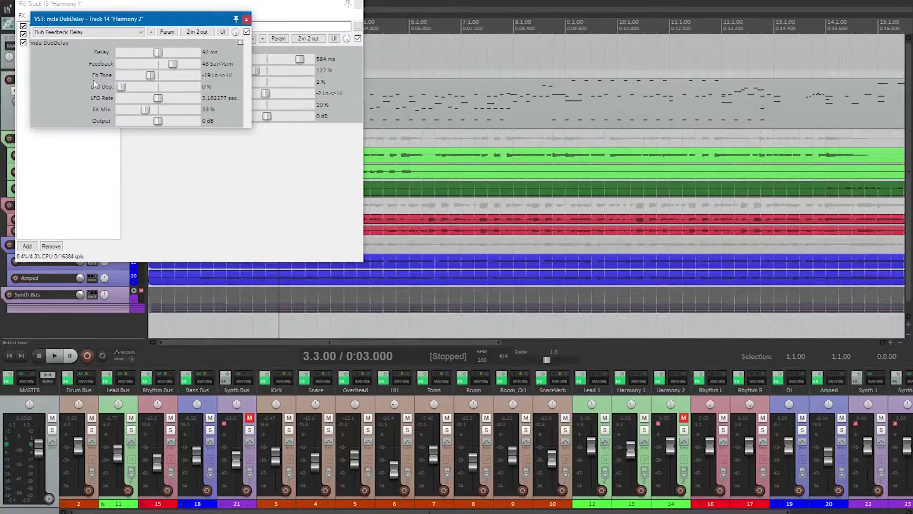
pyautogui.click(246, 19)
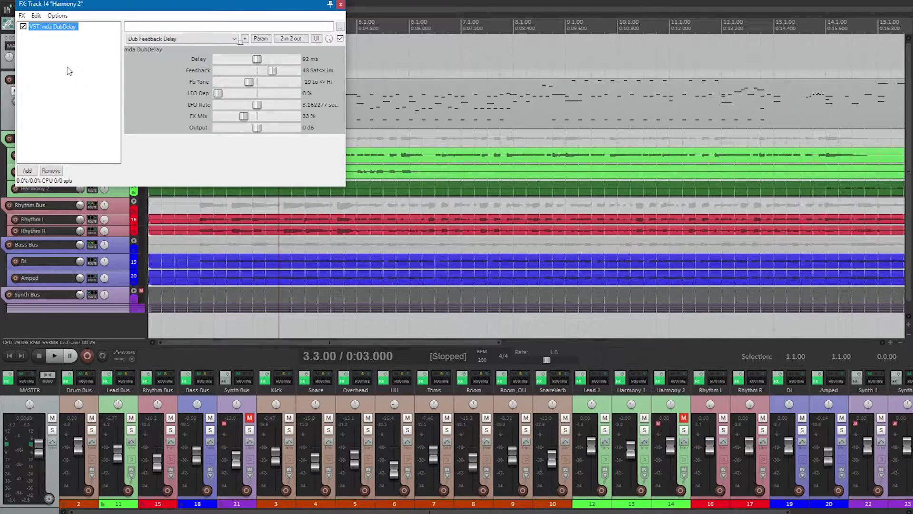
pyautogui.rightClick(69, 70)
pyautogui.click(224, 161)
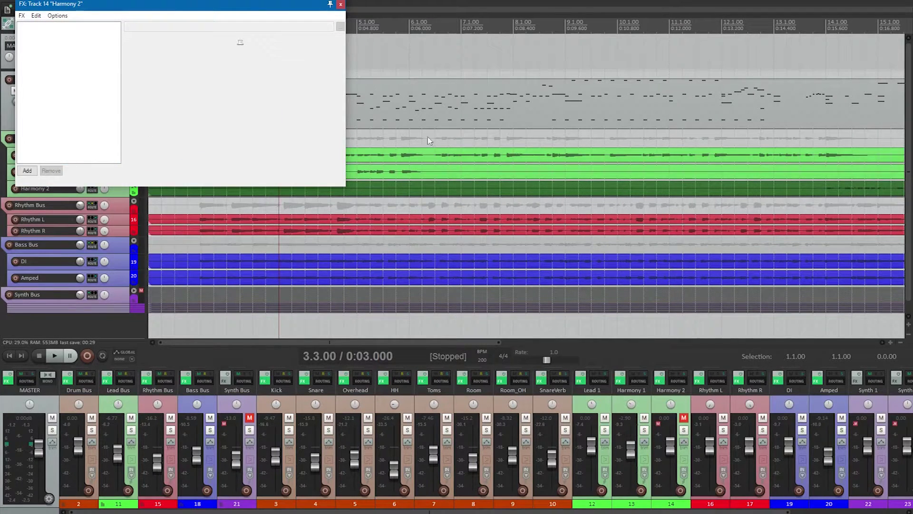
pyautogui.click(341, 7)
# Step: Unmute the Harmony 2 track and lower its volume fader
pyautogui.scroll(-4, 332, 119)
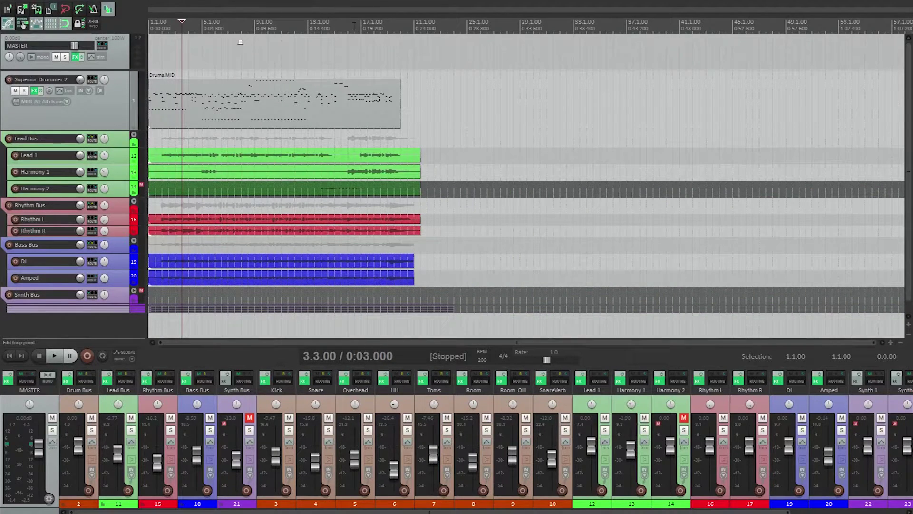
pyautogui.click(684, 418)
pyautogui.moveTo(670, 445); pyautogui.dragTo(670, 452)
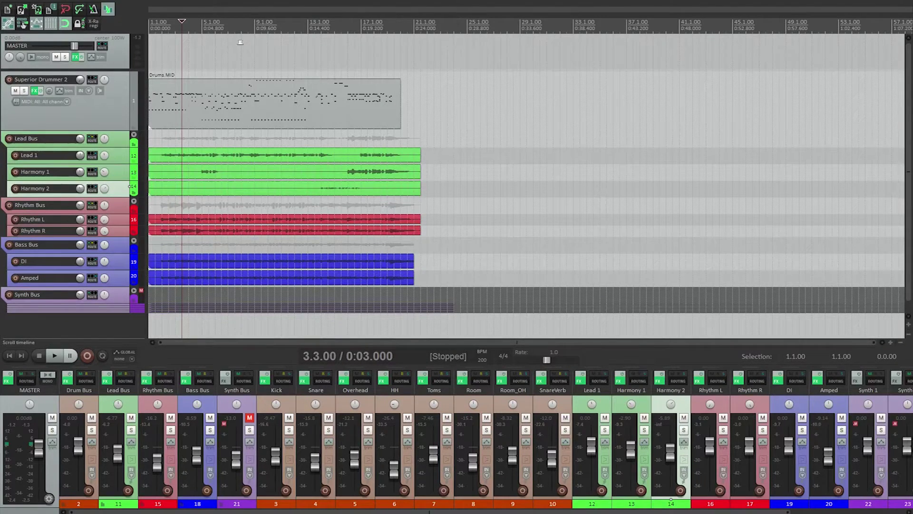
# Step: Play the mix from around bar 14.3 and raise Harmony 2's volume to -3.48 dB during playback
pyautogui.click(374, 25)
pyautogui.click(329, 28)
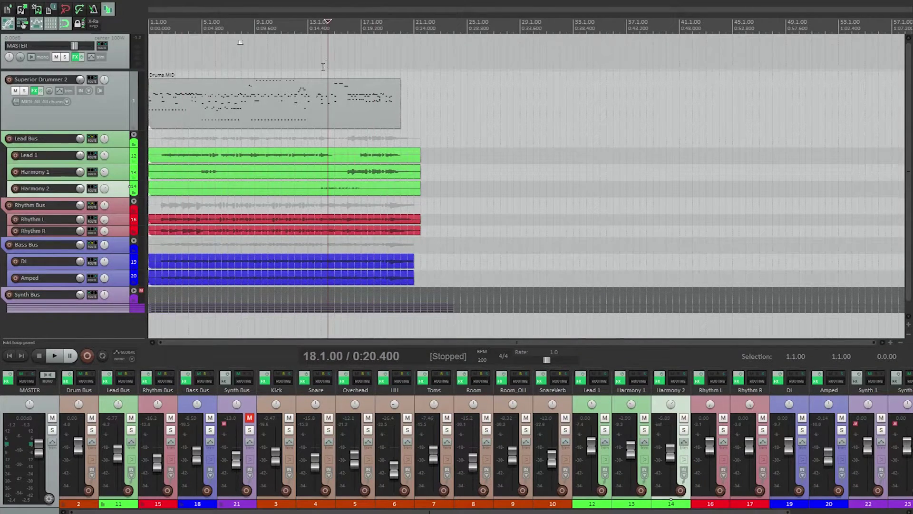
pyautogui.press('space')
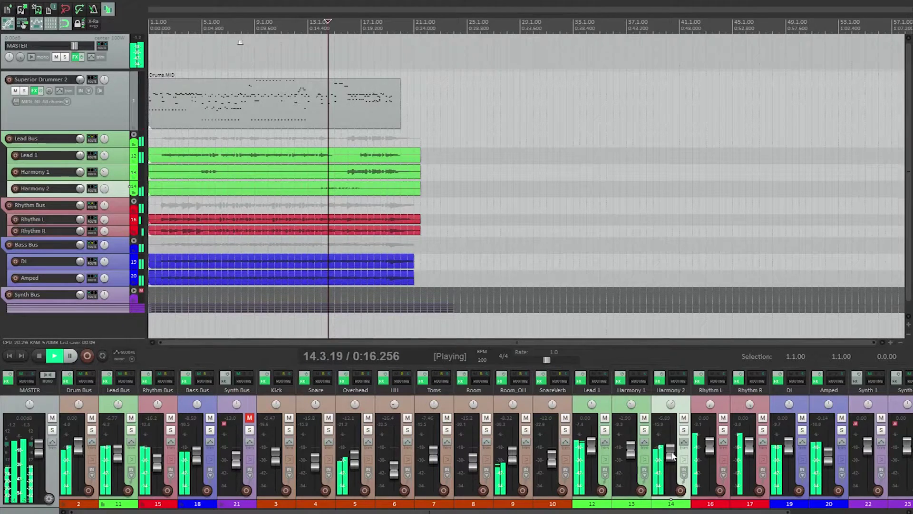
pyautogui.moveTo(671, 453); pyautogui.dragTo(684, 441)
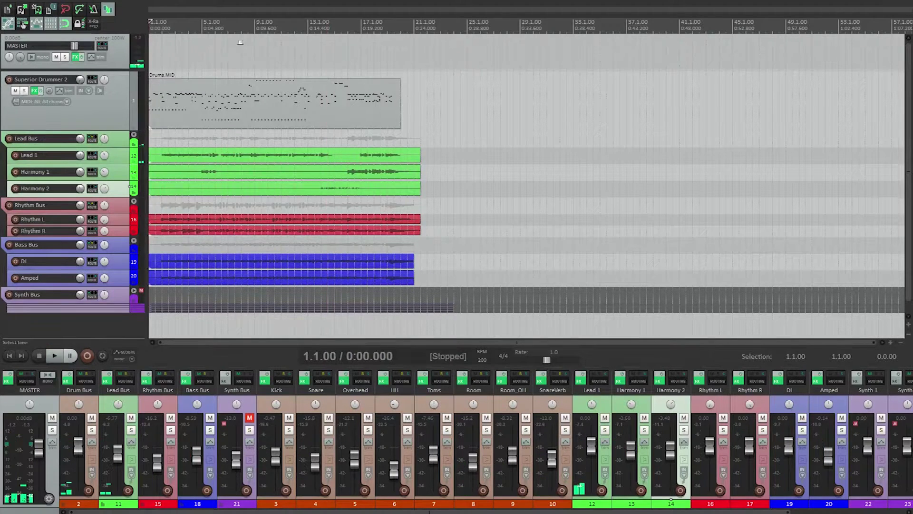
pyautogui.press('space')
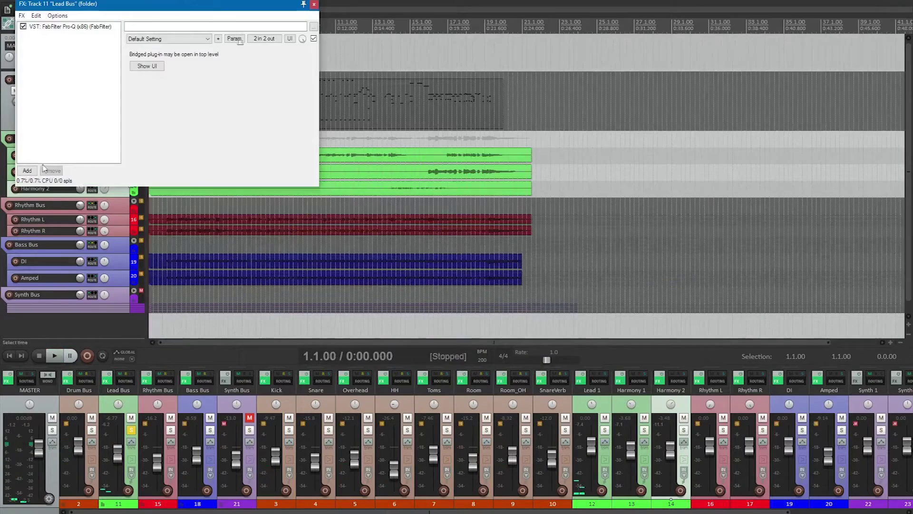
pyautogui.click(27, 171)
pyautogui.write('p')
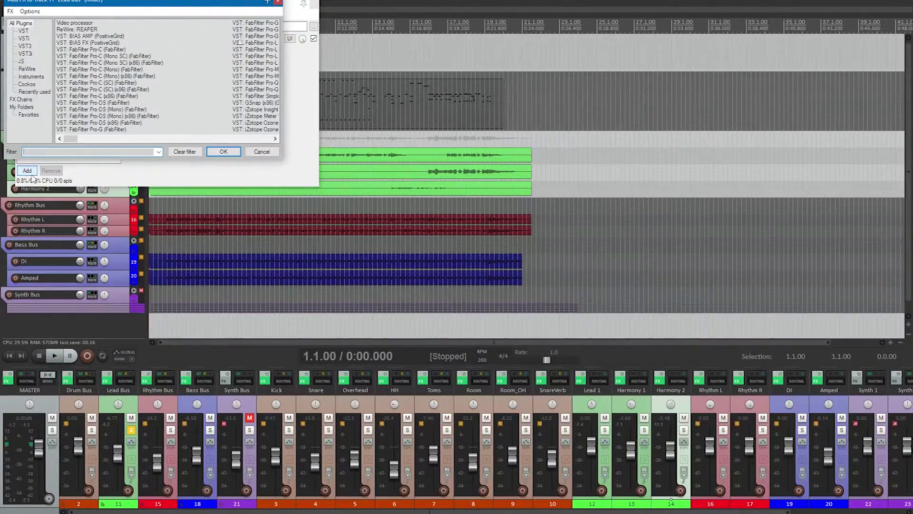
pyautogui.press('BackSpace')
pyautogui.click(261, 154)
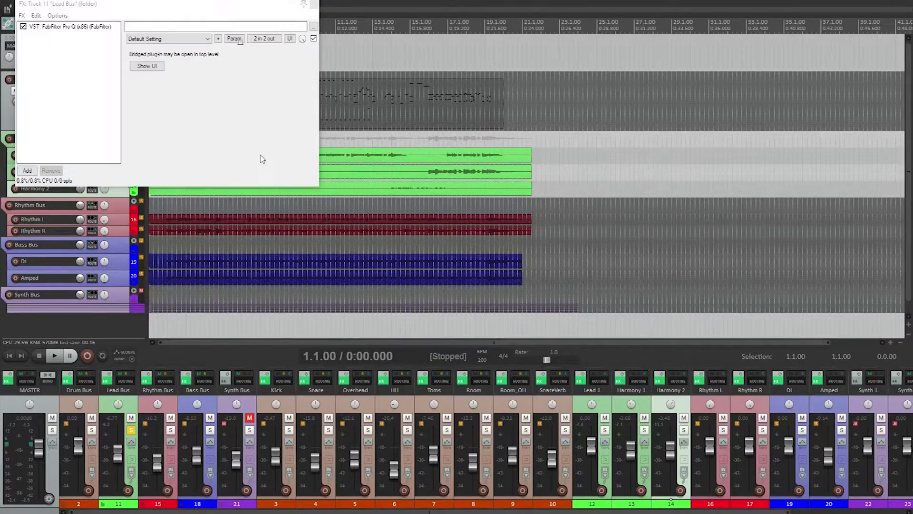
pyautogui.click(313, 5)
# Step: Play the soloed Lead Bus from bar 5, turn off its solo and lower the Room_OH volume during playback
pyautogui.click(224, 27)
pyautogui.press('space')
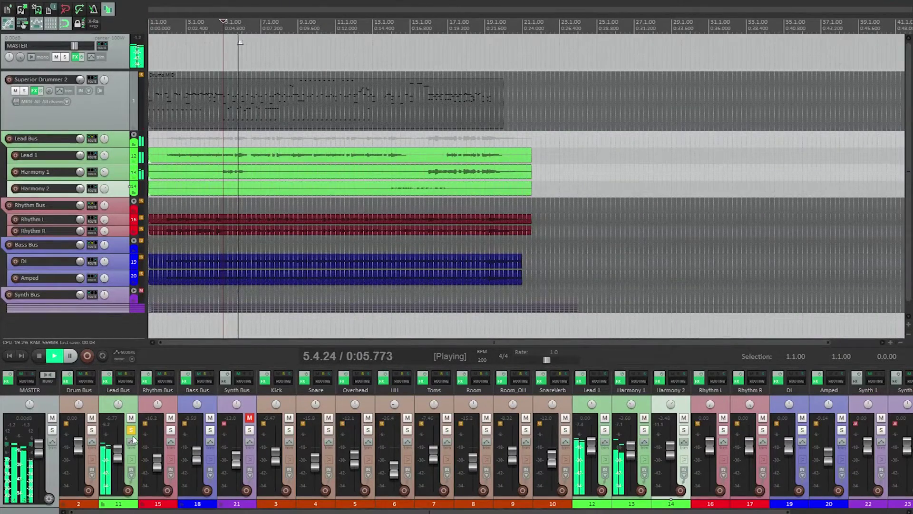
pyautogui.click(131, 431)
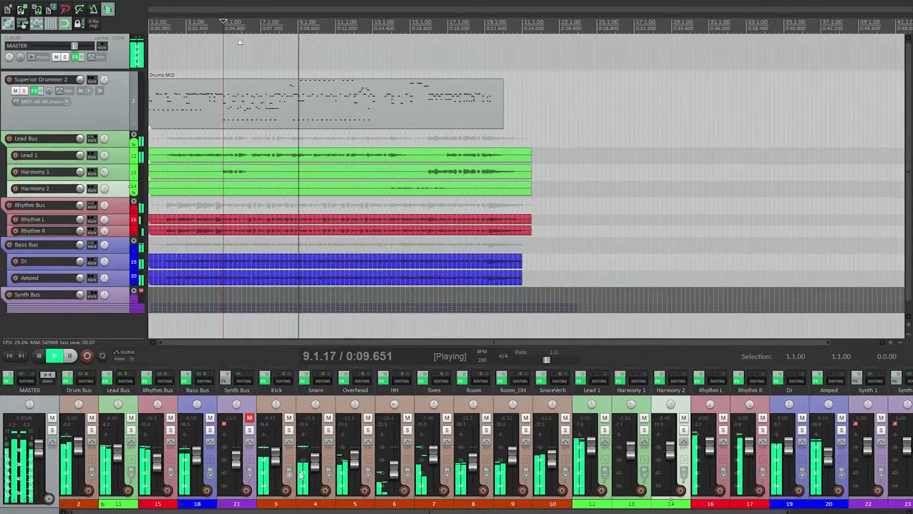
pyautogui.moveTo(513, 452); pyautogui.dragTo(510, 463)
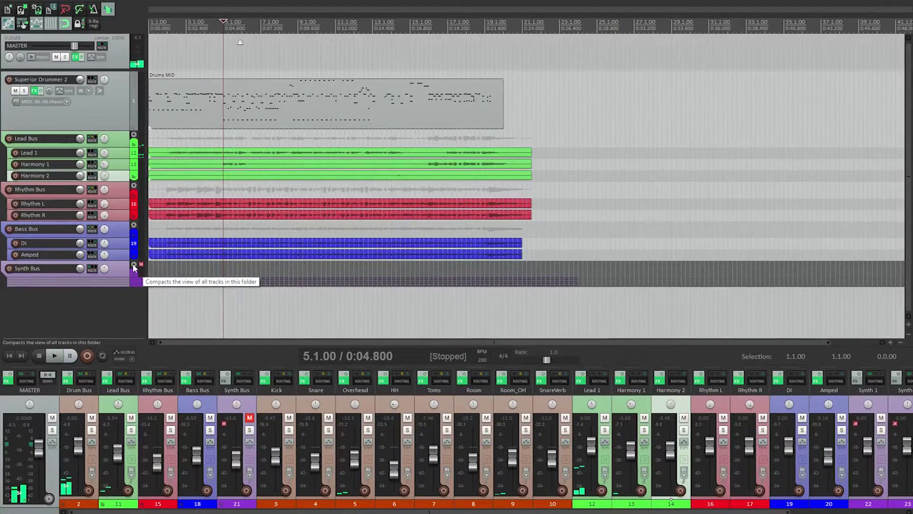
# Step: Expand the Synth Bus folder's tracks, unmute the bus and play the song from near the start
pyautogui.click(134, 265)
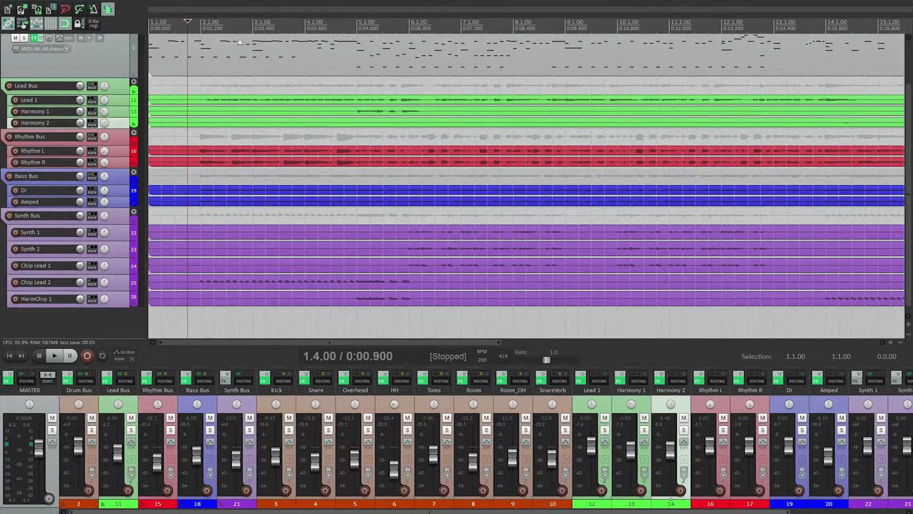
pyautogui.moveTo(204, 512); pyautogui.dragTo(318, 512)
pyautogui.click(163, 325)
pyautogui.press('space')
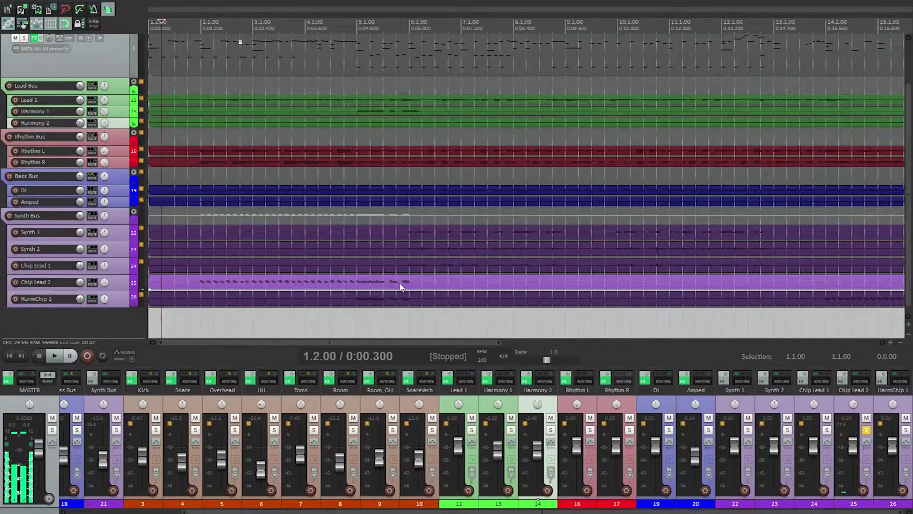
# Step: Play Chip Lead 2 in solo from near the start, turn off its solo and raise the Synth Bus to -5.48 dB
pyautogui.press('space')
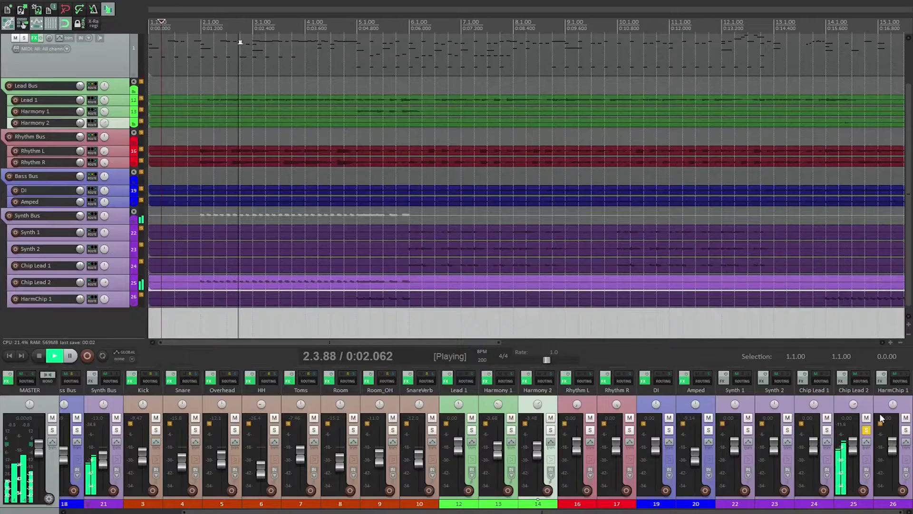
pyautogui.click(866, 429)
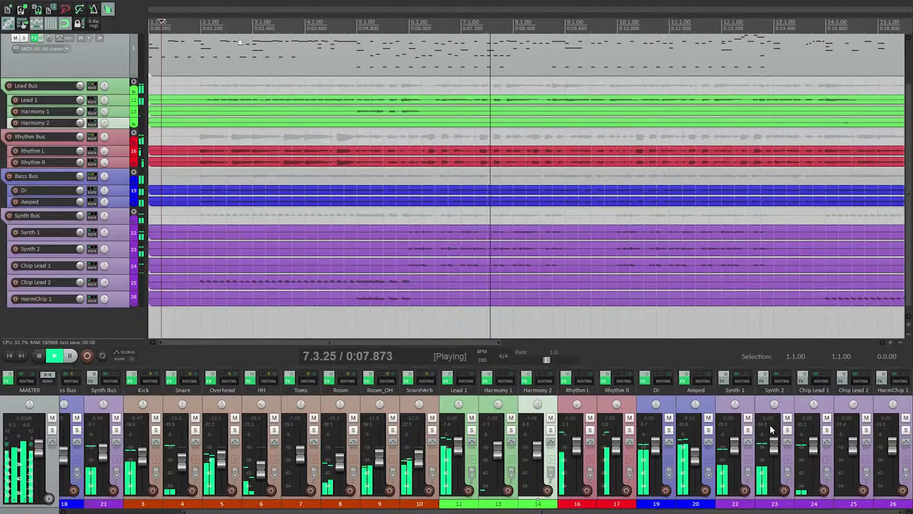
pyautogui.press('space')
# Step: Pan Synth 1 and Synth 2 and lower Chip Lead 1's volume while playing the mix from near the start
pyautogui.click(754, 428)
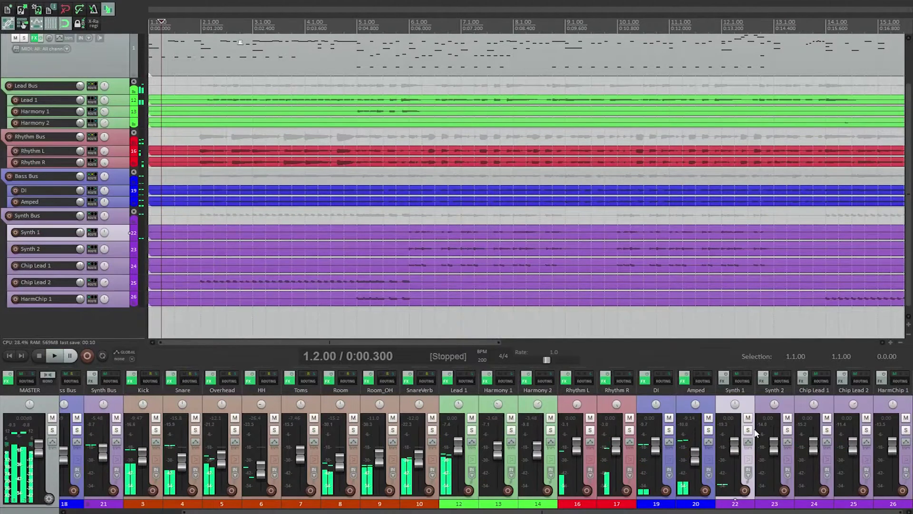
pyautogui.press('space')
pyautogui.moveTo(738, 409); pyautogui.dragTo(781, 412)
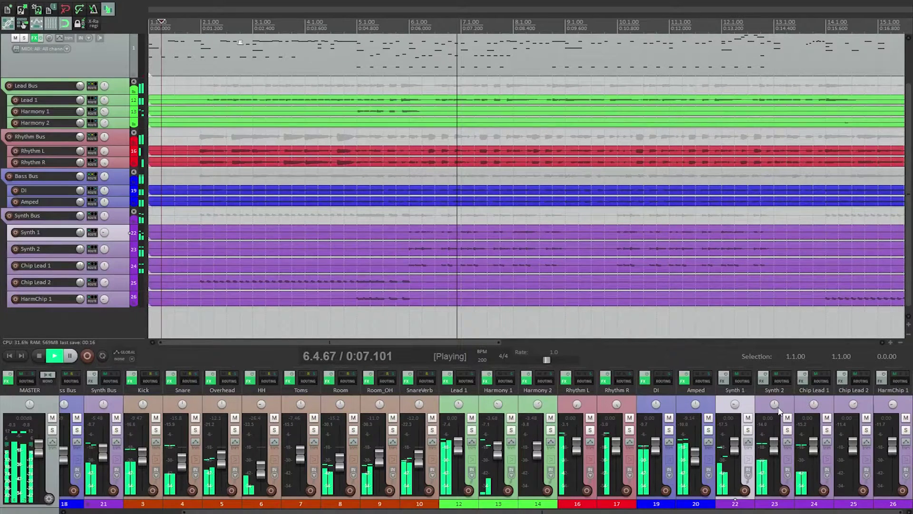
pyautogui.press('space')
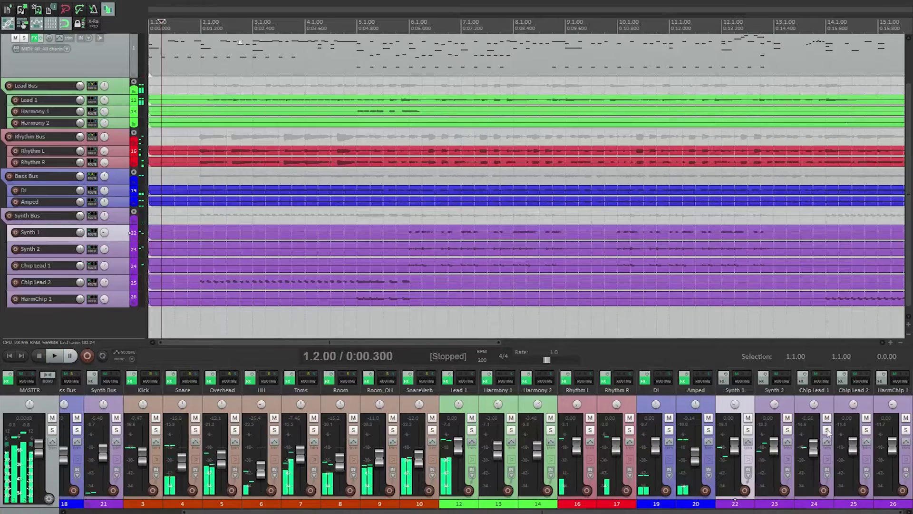
# Step: Solo Chip Lead 1 and add an mda Delay effect to the track
pyautogui.click(826, 430)
pyautogui.click(801, 380)
pyautogui.write('de')
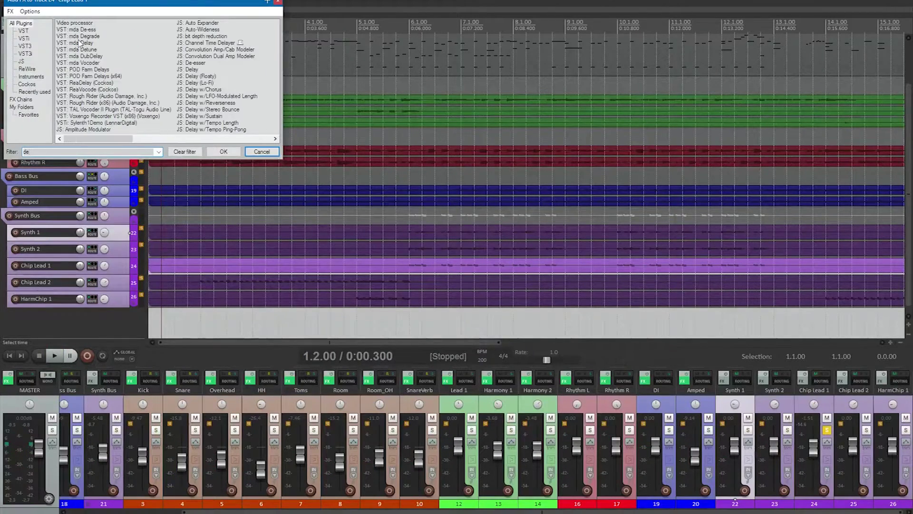
pyautogui.doubleClick(81, 43)
# Step: Play the mix from bar 6 and slightly lower the volumes of HarmChip 1 and Chip Lead 2
pyautogui.click(393, 321)
pyautogui.press('space')
pyautogui.scroll(-3, 492, 267)
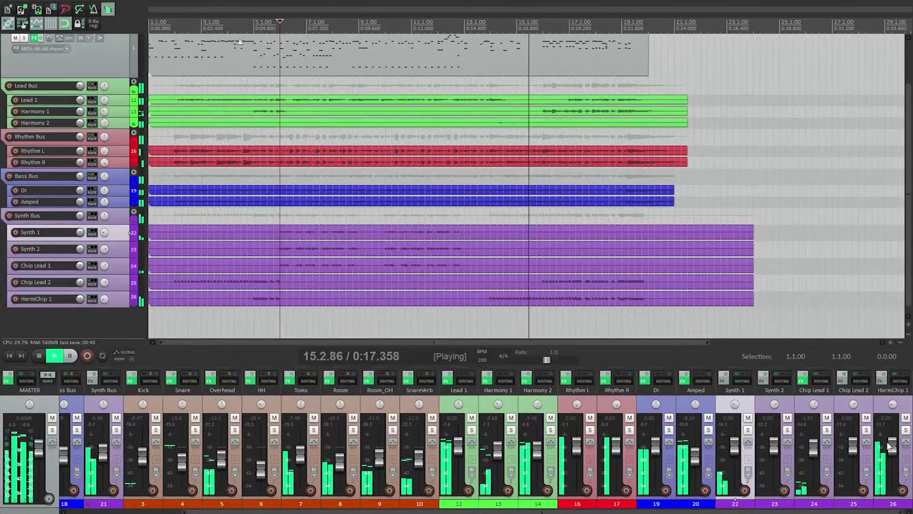
pyautogui.moveTo(890, 446); pyautogui.dragTo(890, 451)
pyautogui.moveTo(853, 444); pyautogui.dragTo(854, 448)
pyautogui.press('space')
pyautogui.press('space')
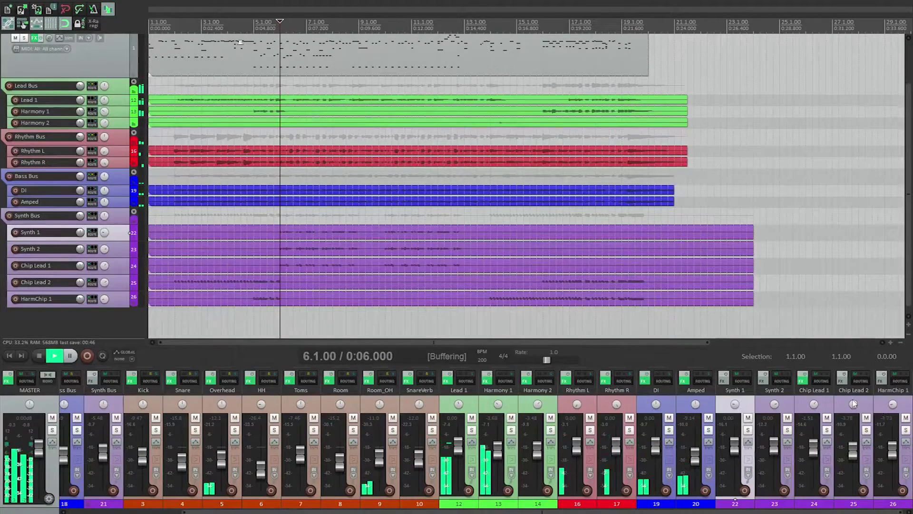
pyautogui.press('space')
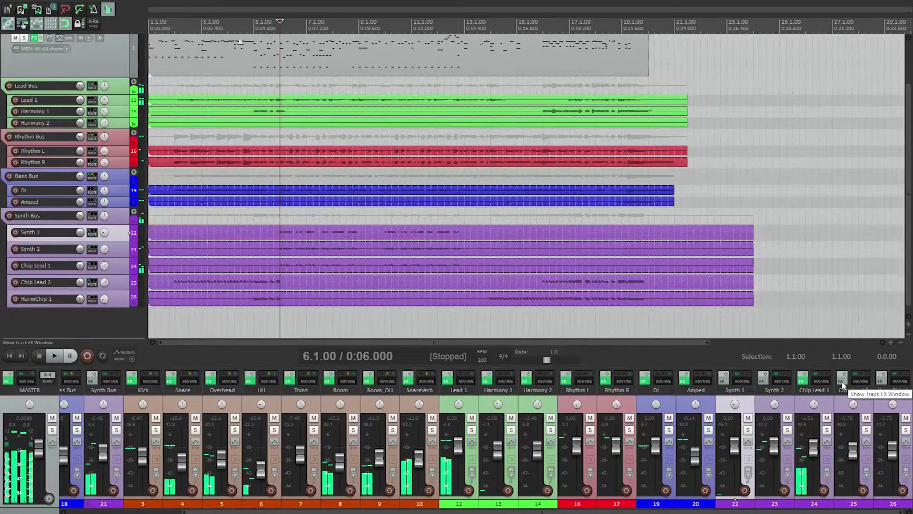
# Step: Add mda Delay to Chip Lead 2 with FX Mix at 13% and a longer left delay
pyautogui.click(841, 381)
pyautogui.doubleClick(76, 43)
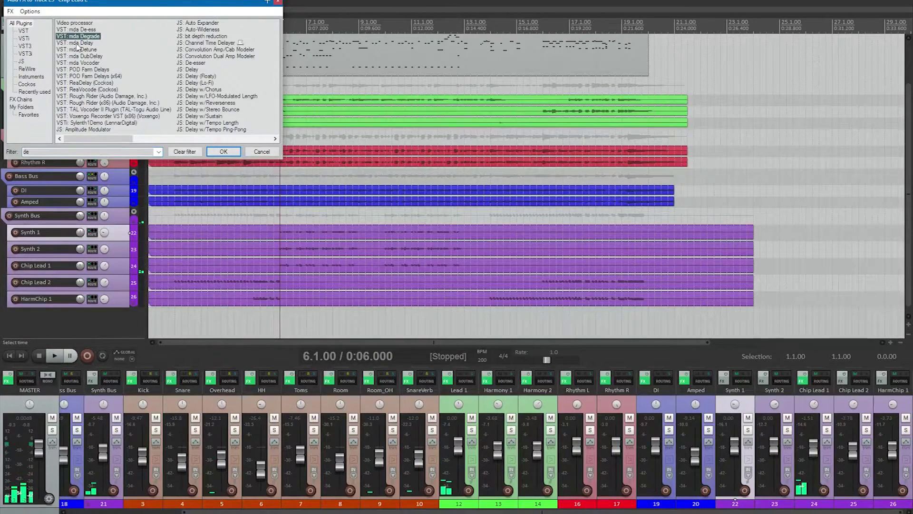
pyautogui.moveTo(134, 86); pyautogui.dragTo(119, 84)
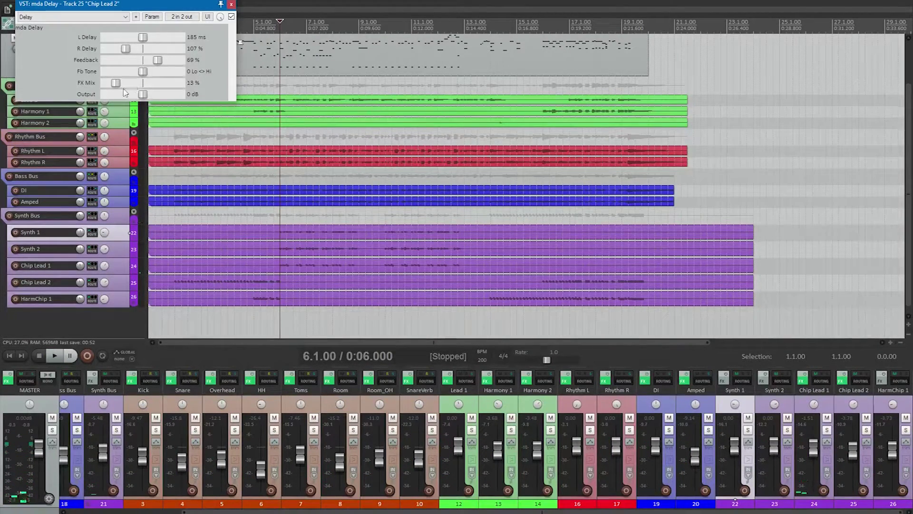
pyautogui.moveTo(144, 37); pyautogui.dragTo(165, 37)
pyautogui.click(232, 5)
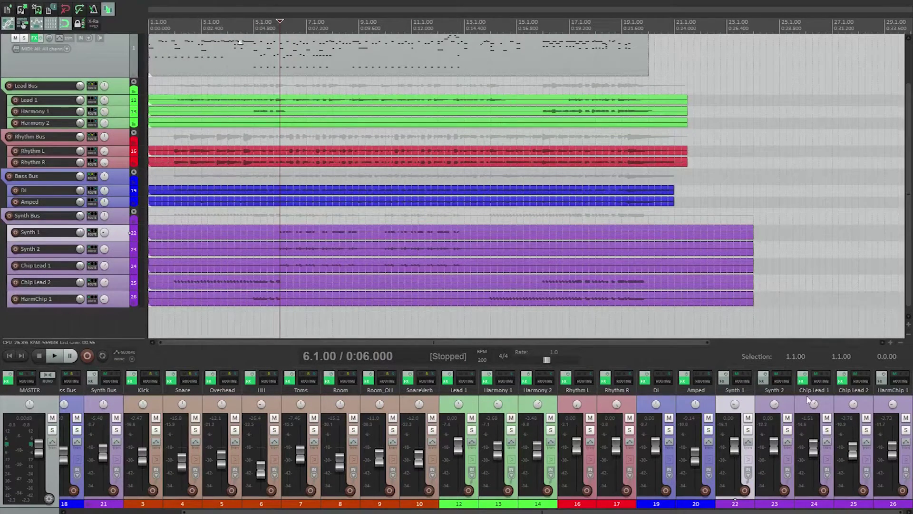
# Step: Add mda Delay to HarmChip 1 with a left delay of 481 ms and FX Mix at 10%
pyautogui.click(879, 383)
pyautogui.doubleClick(77, 43)
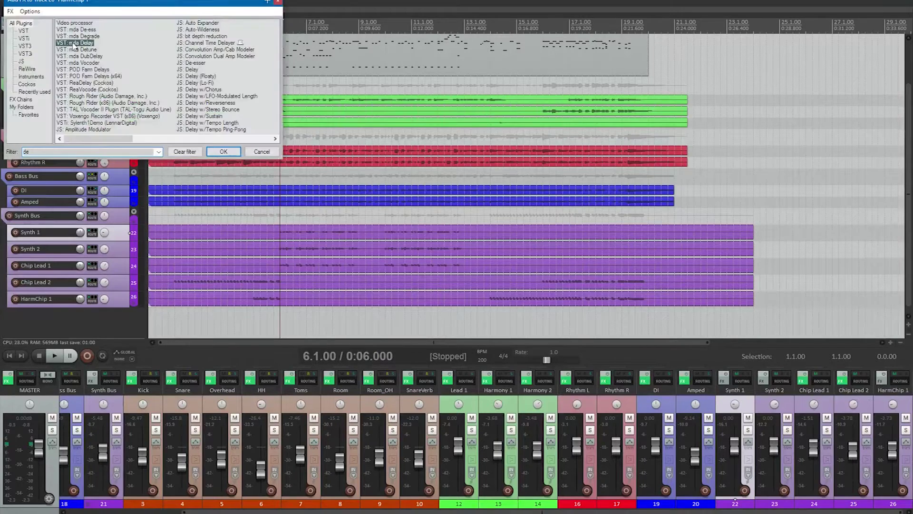
pyautogui.moveTo(144, 38); pyautogui.dragTo(166, 37)
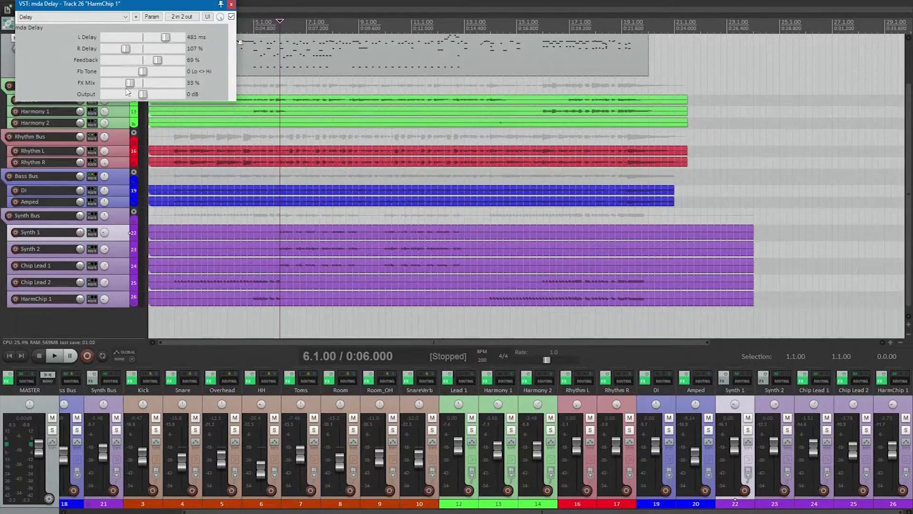
pyautogui.moveTo(130, 83); pyautogui.dragTo(113, 84)
# Step: Listen to the synth delays in the mix, playing from bar 14.3 and from bar 2
pyautogui.click(504, 319)
pyautogui.press('space')
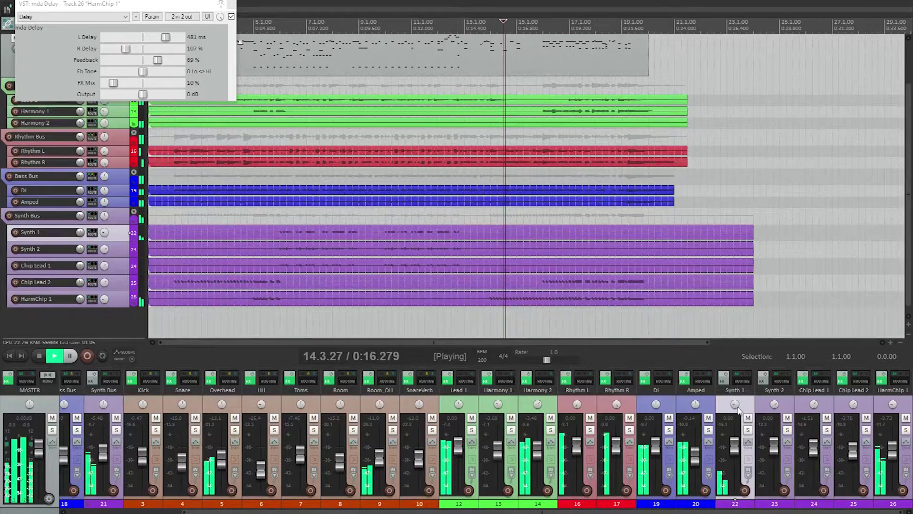
pyautogui.press('space')
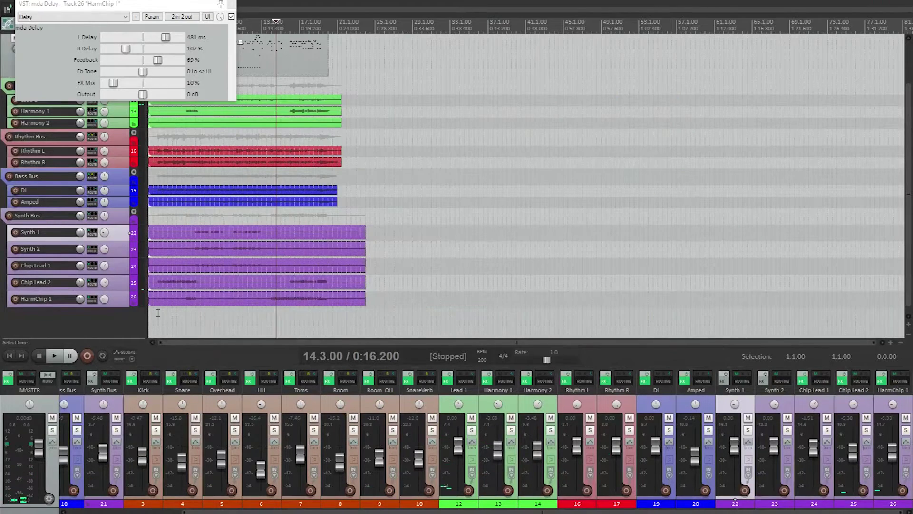
pyautogui.click(160, 311)
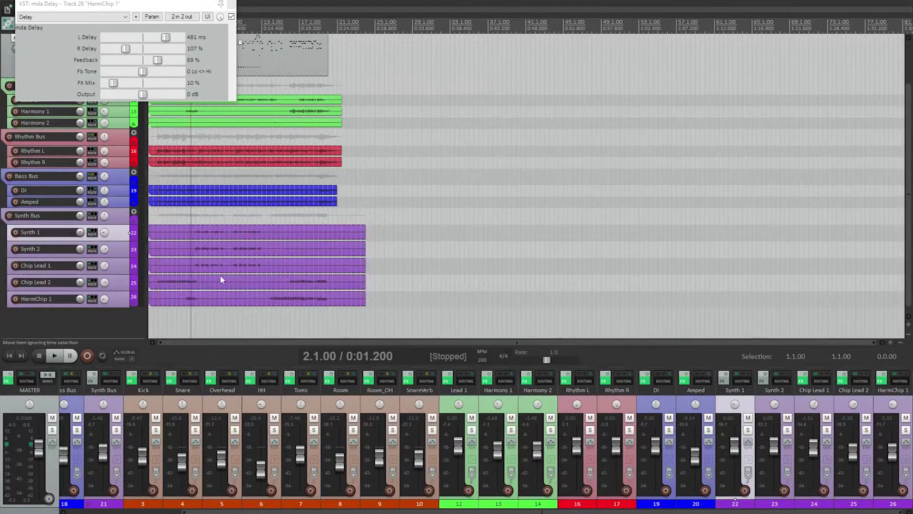
pyautogui.press('space')
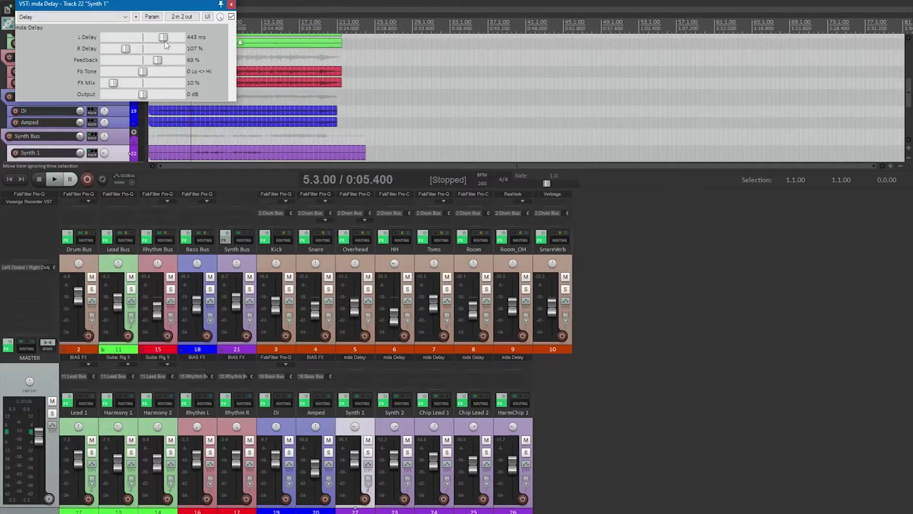
# Step: Set the left delay of Synth 1's mda Delay to 346 ms, check Synth 2's delay settings and close both effect windows
pyautogui.moveTo(164, 38); pyautogui.dragTo(158, 38)
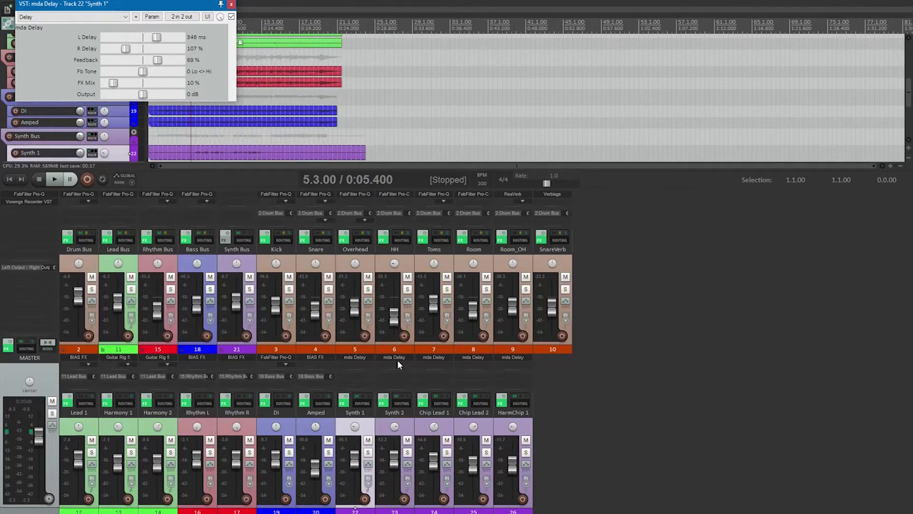
pyautogui.click(398, 355)
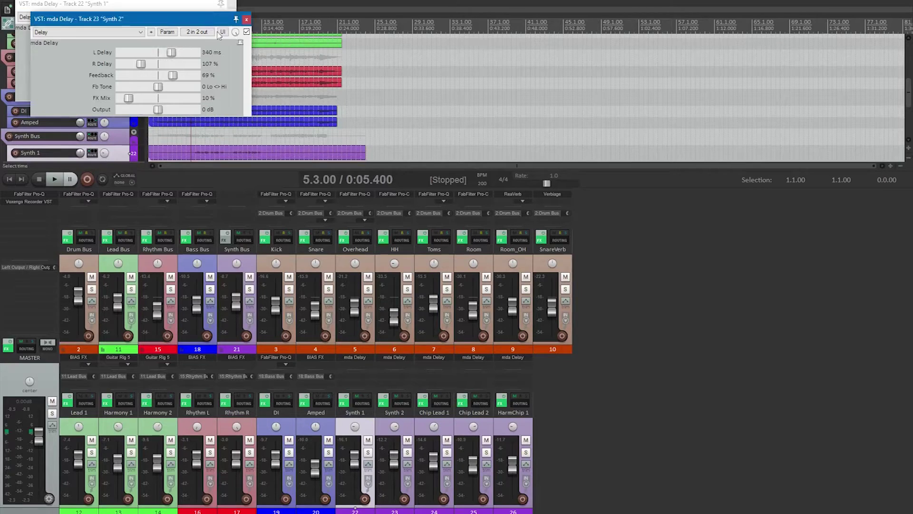
pyautogui.click(243, 18)
pyautogui.click(233, 5)
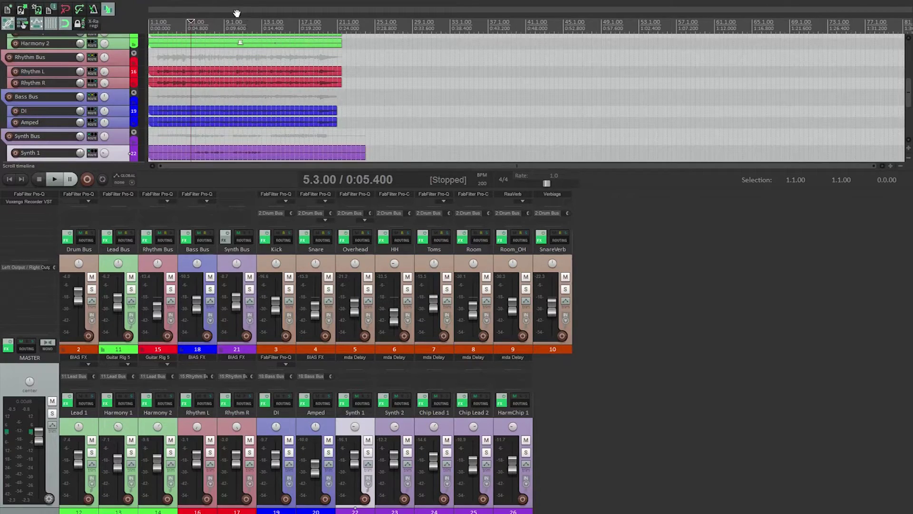
# Step: Restore the compact mixer layout and play the mix from bar 5.3
pyautogui.press('F7')
pyautogui.press('space')
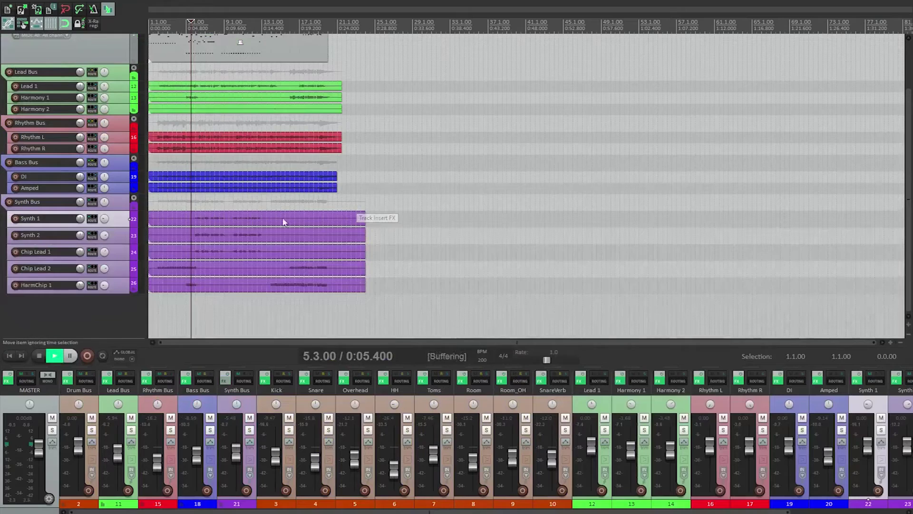